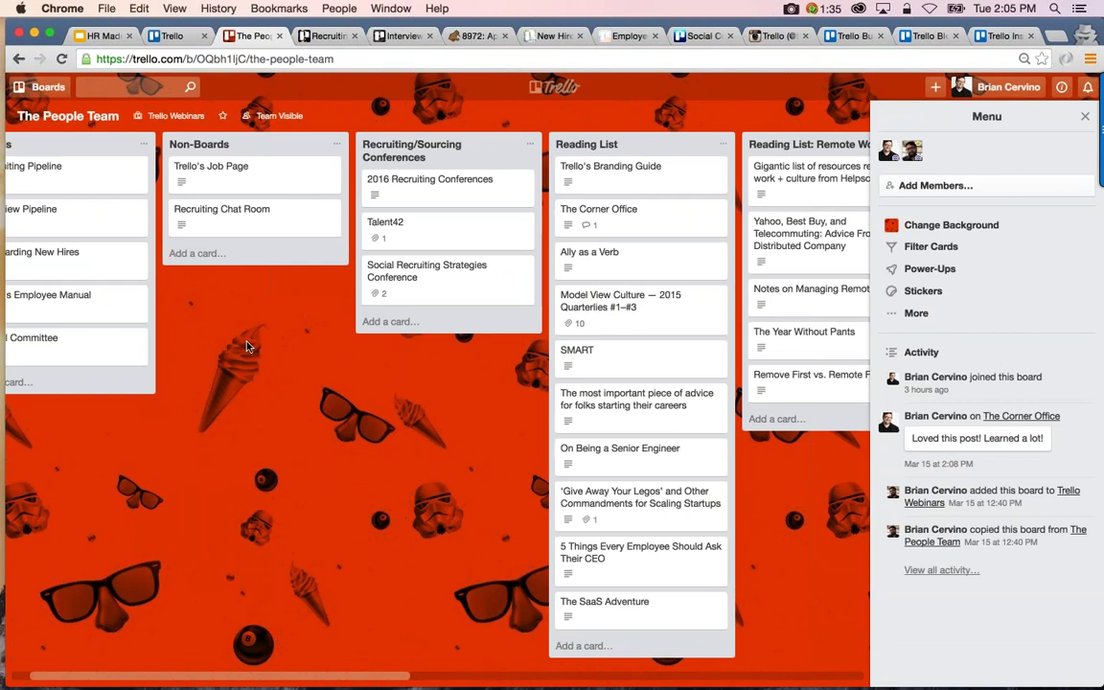
Scroll back to the Boards list and open its Recruiting Pipeline card
{"action": "scroll", "coordinate": [246, 345], "scroll_direction": "left", "scroll_amount": 3}
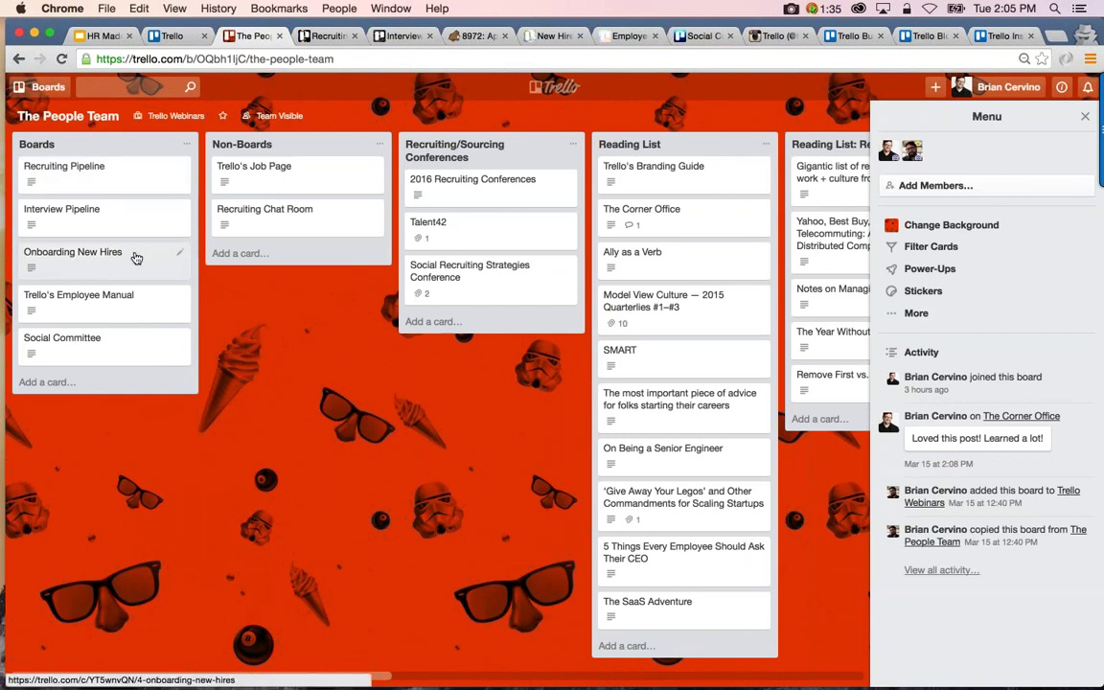
{"action": "left_click", "coordinate": [143, 178]}
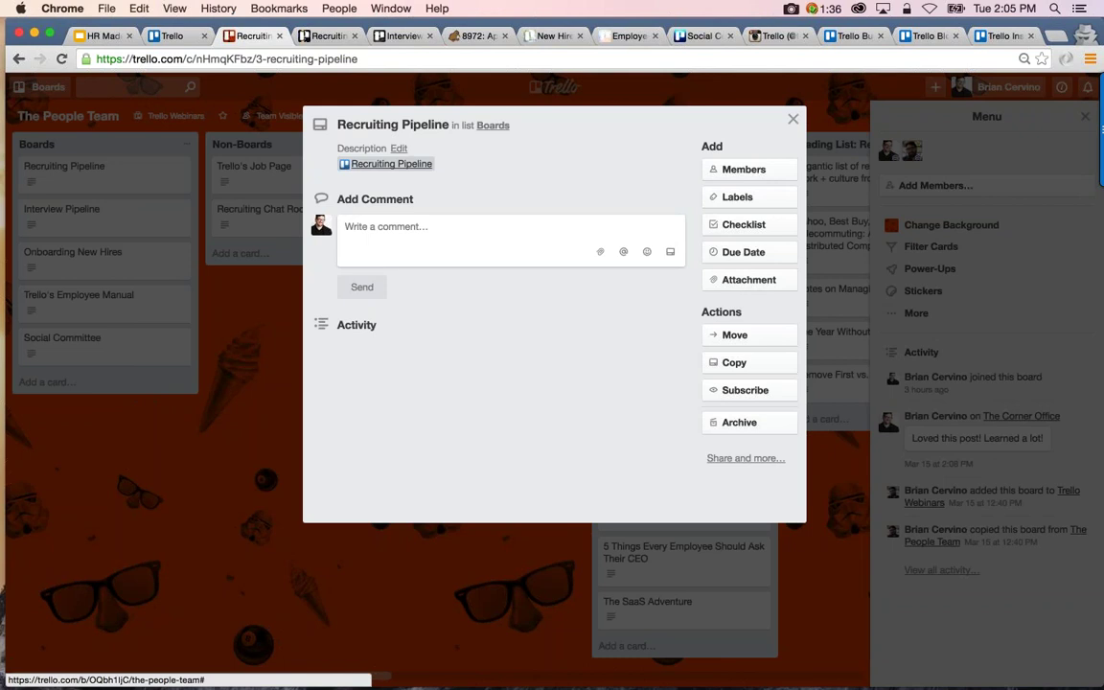
Post the Recruiting Pipeline board link as a comment on its card, then close the card
{"action": "left_click", "coordinate": [486, 175]}
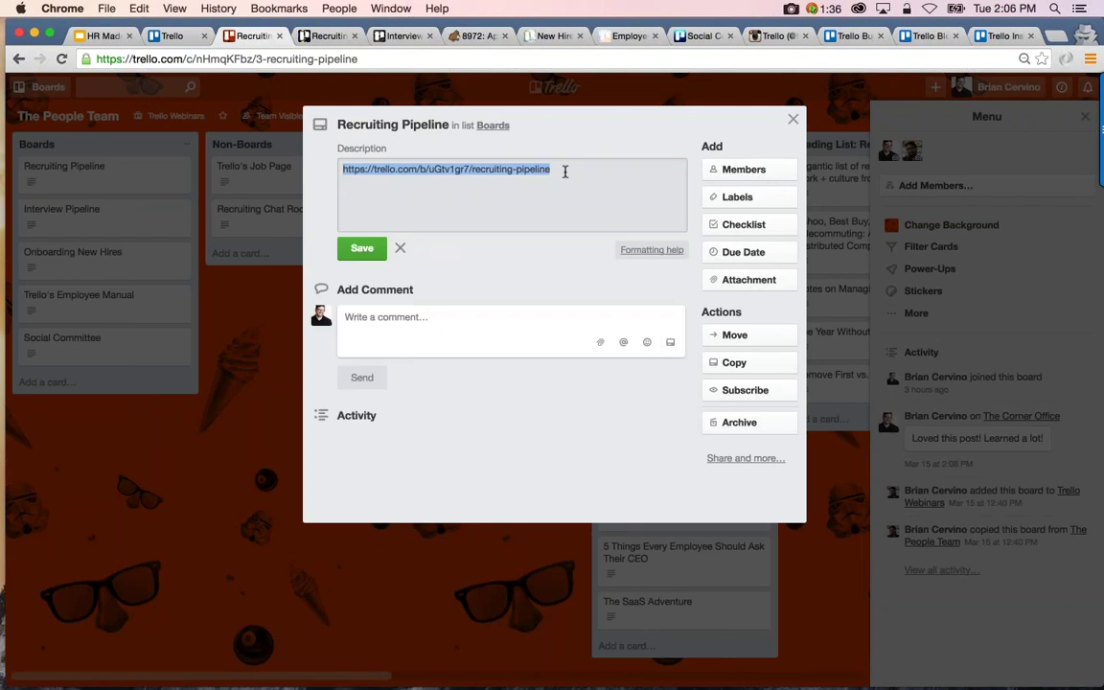
{"action": "left_click", "coordinate": [360, 249]}
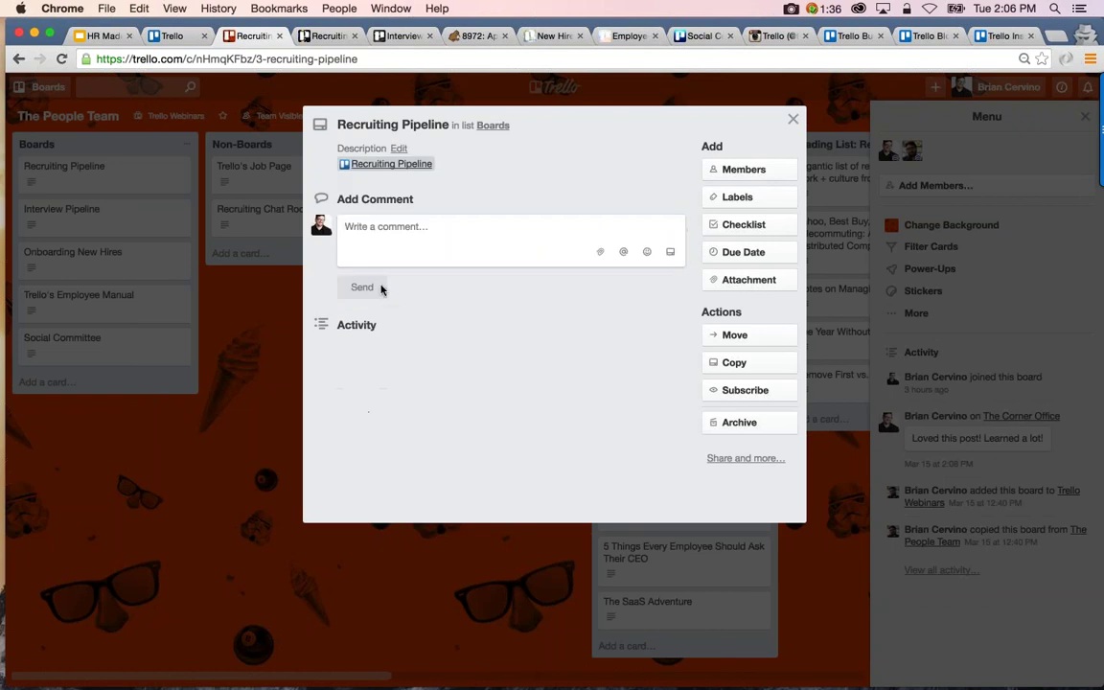
{"action": "left_click", "coordinate": [360, 240]}
{"action": "left_click", "coordinate": [361, 287]}
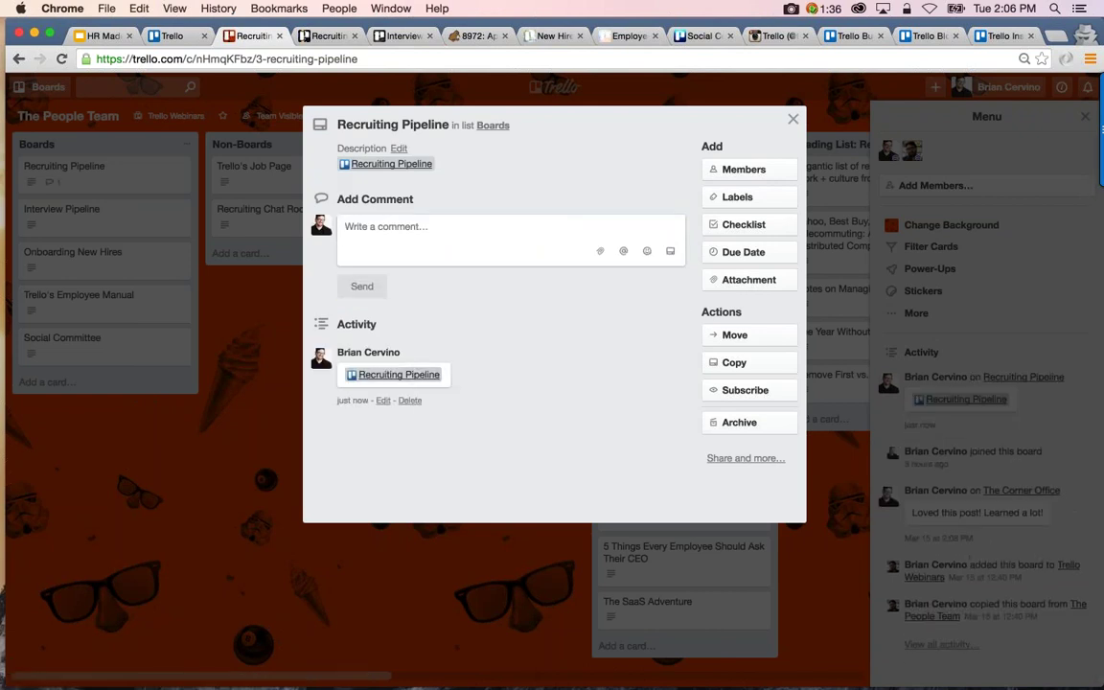
{"action": "key", "text": "Escape"}
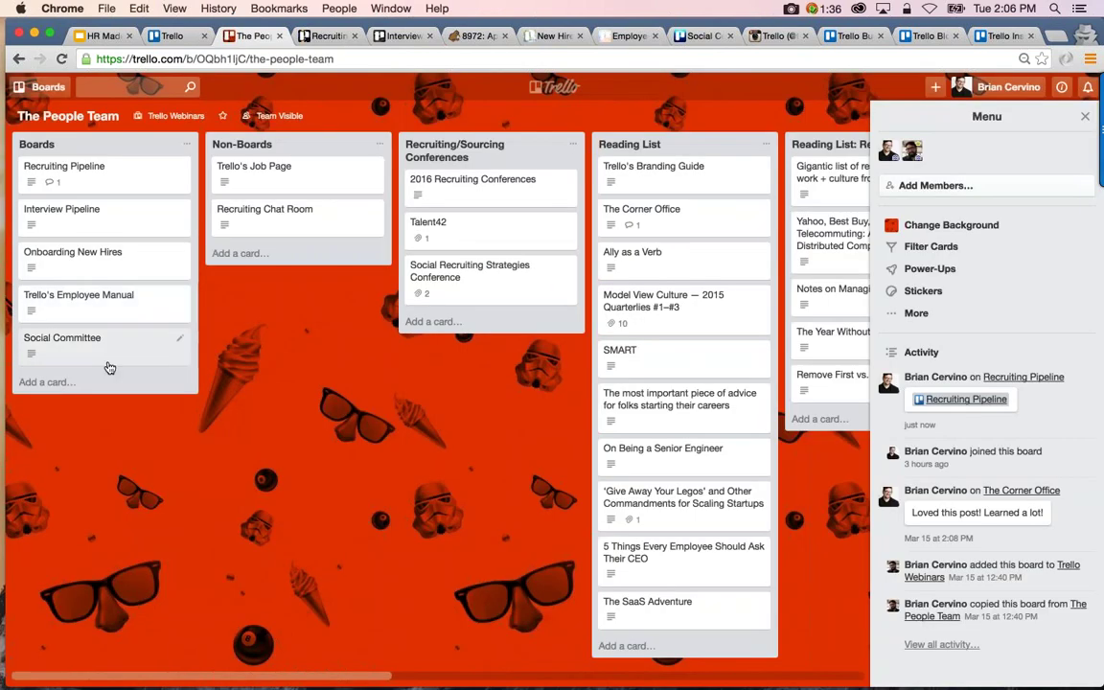
Glance at the Trello's Job Page card, then open the Recruiting Chat Room card
{"action": "scroll", "coordinate": [288, 364], "scroll_direction": "right", "scroll_amount": 2}
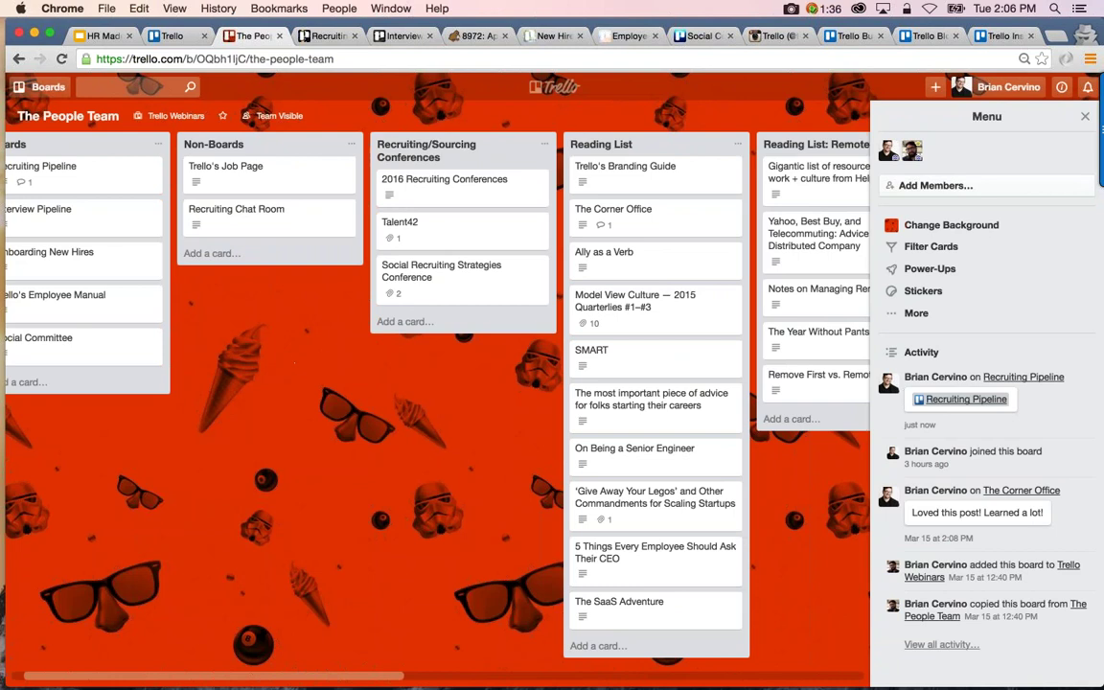
{"action": "left_click", "coordinate": [283, 170]}
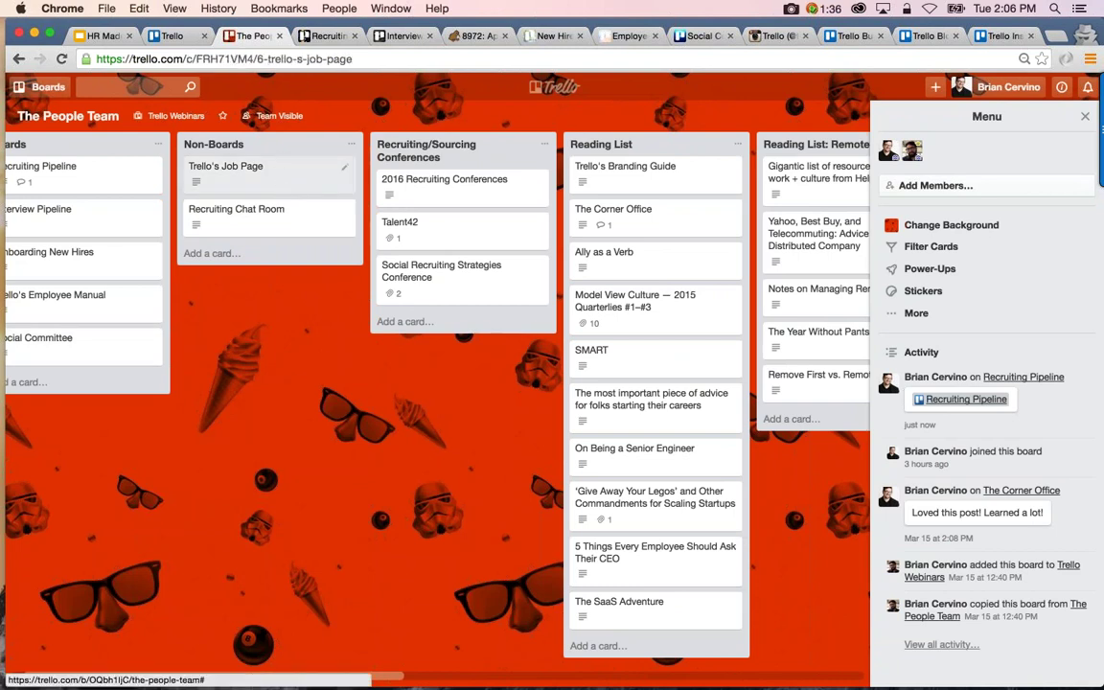
{"action": "left_click", "coordinate": [241, 463]}
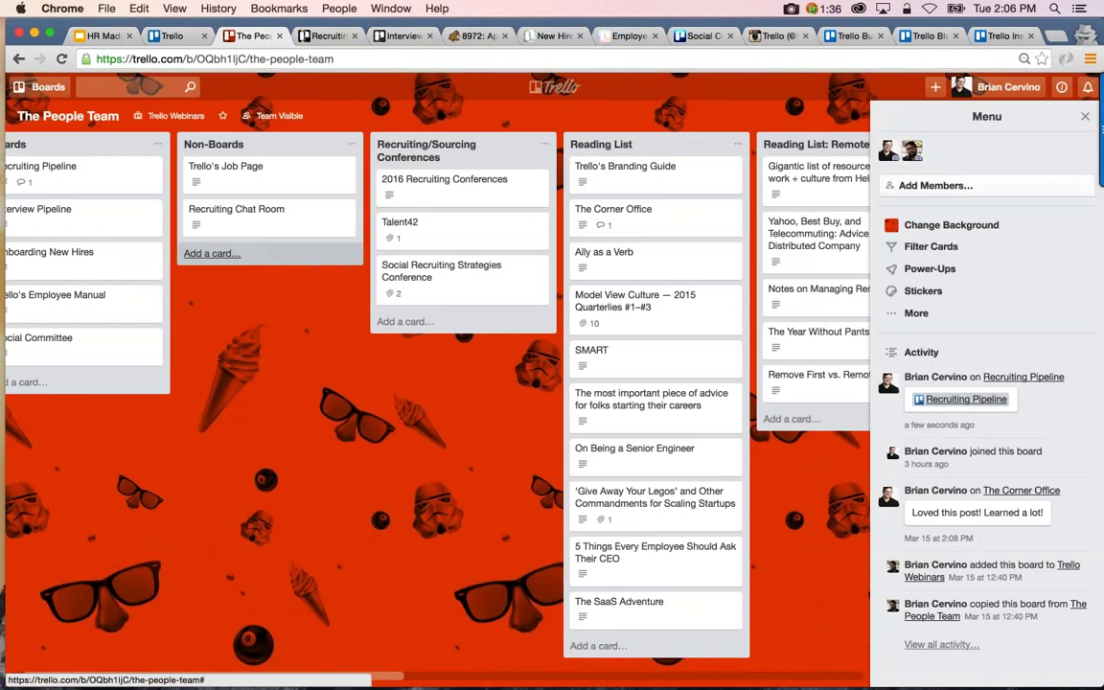
{"action": "left_click", "coordinate": [235, 206]}
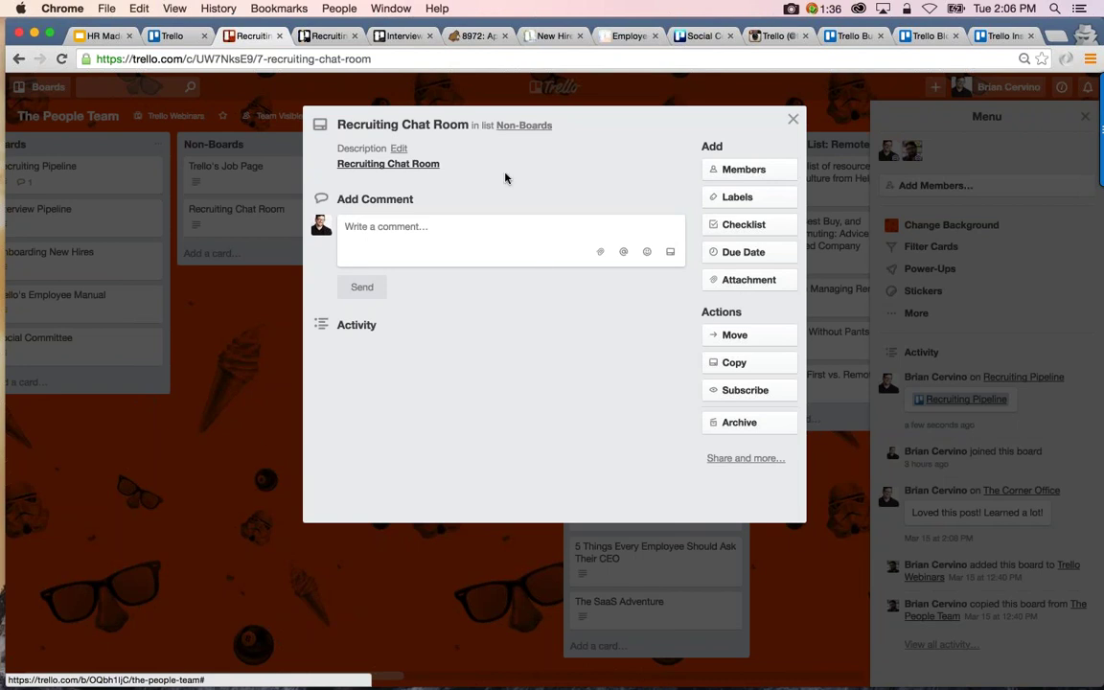
Review the Recruiting Chat Room description and its Markdown formatting help, then close the card
{"action": "left_click", "coordinate": [454, 178]}
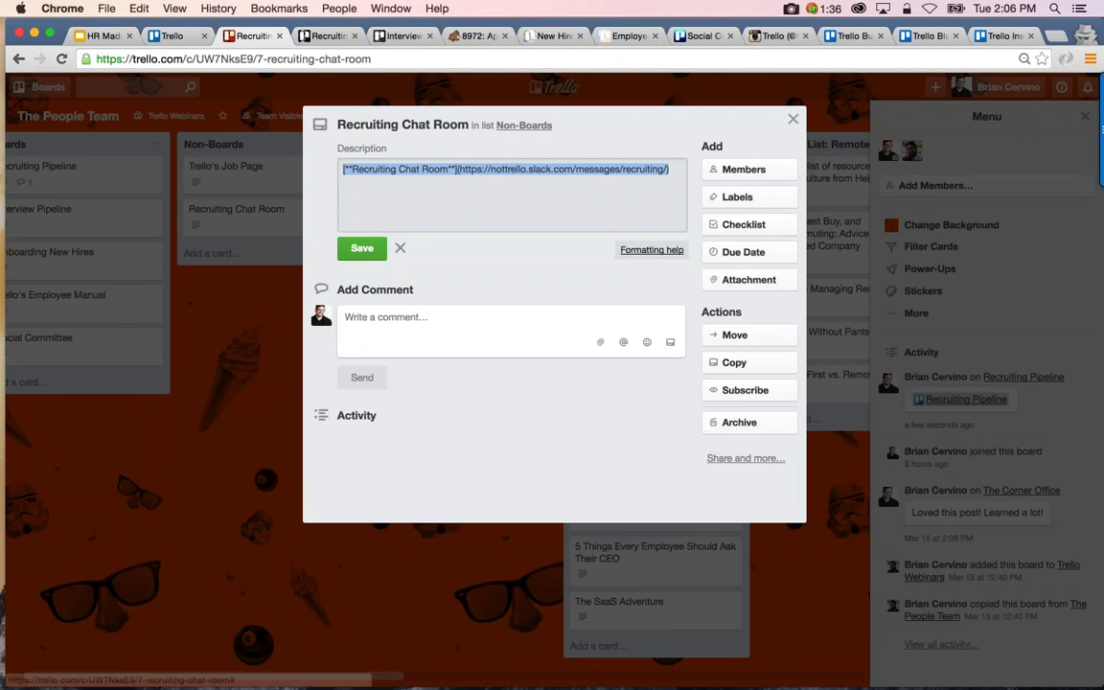
{"action": "left_click", "coordinate": [632, 254]}
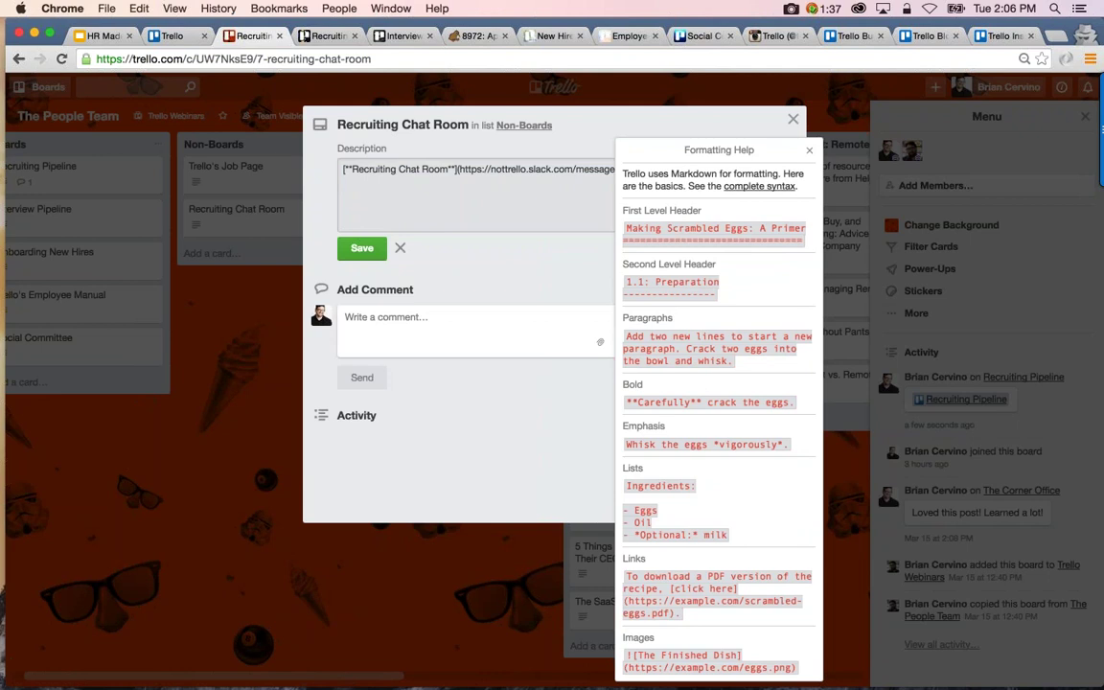
{"action": "left_click", "coordinate": [481, 232]}
{"action": "left_click", "coordinate": [362, 248]}
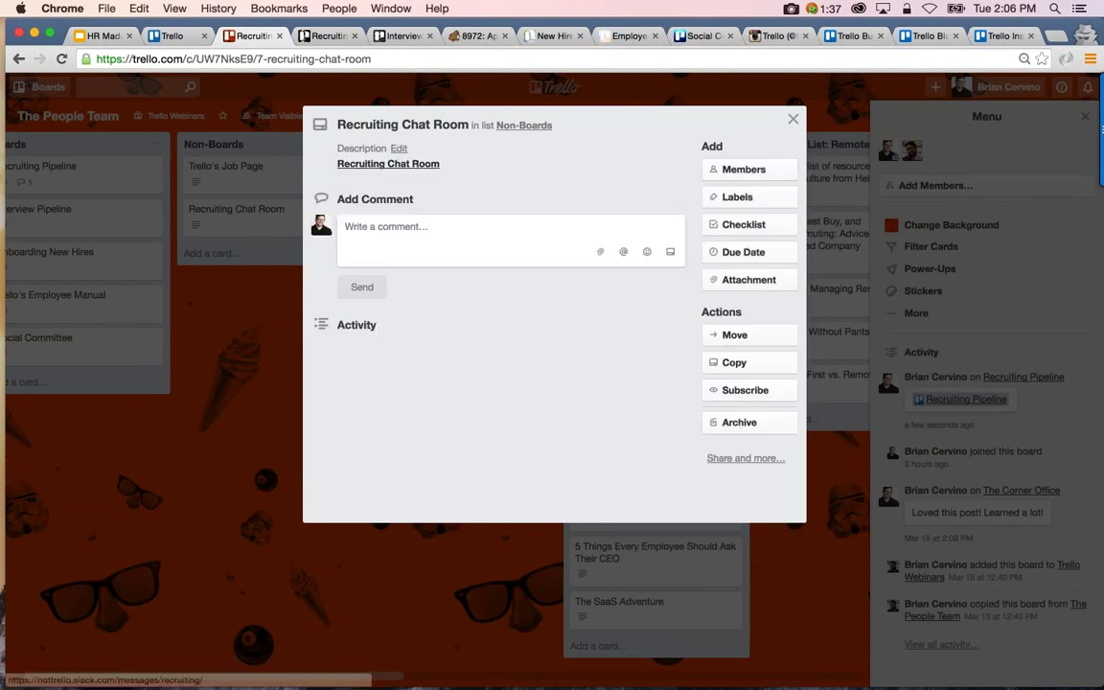
{"action": "left_click", "coordinate": [266, 388]}
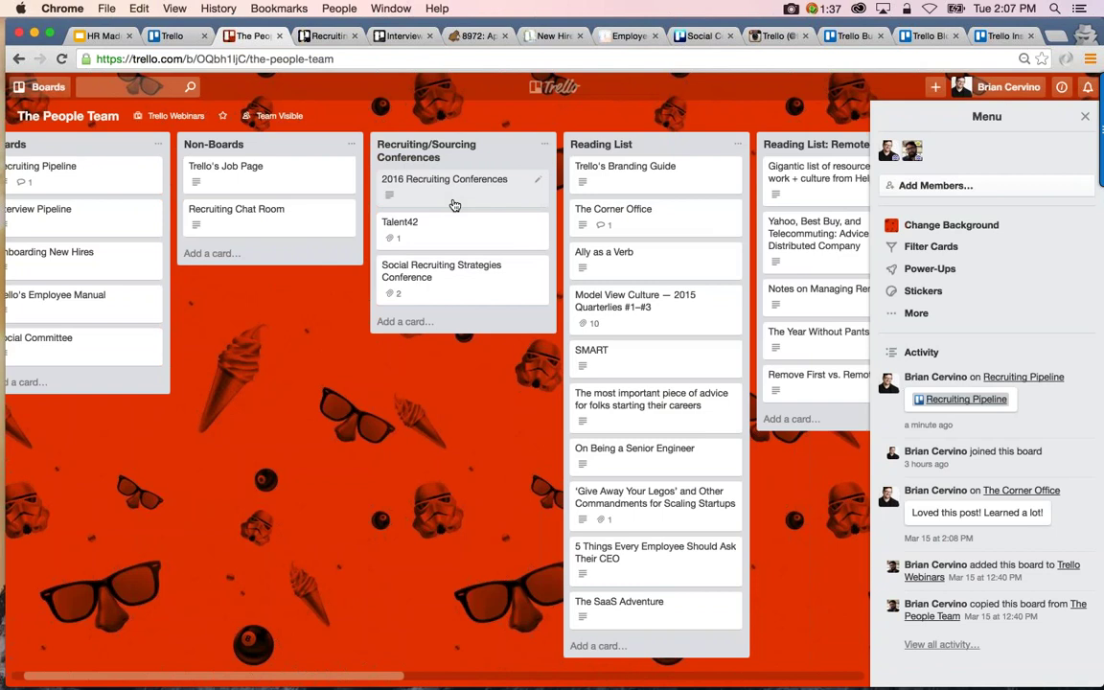
Peek at the 2016 Recruiting Conferences card, then scroll right to the Reading List lists
{"action": "left_click", "coordinate": [454, 205]}
{"action": "key", "text": "Escape"}
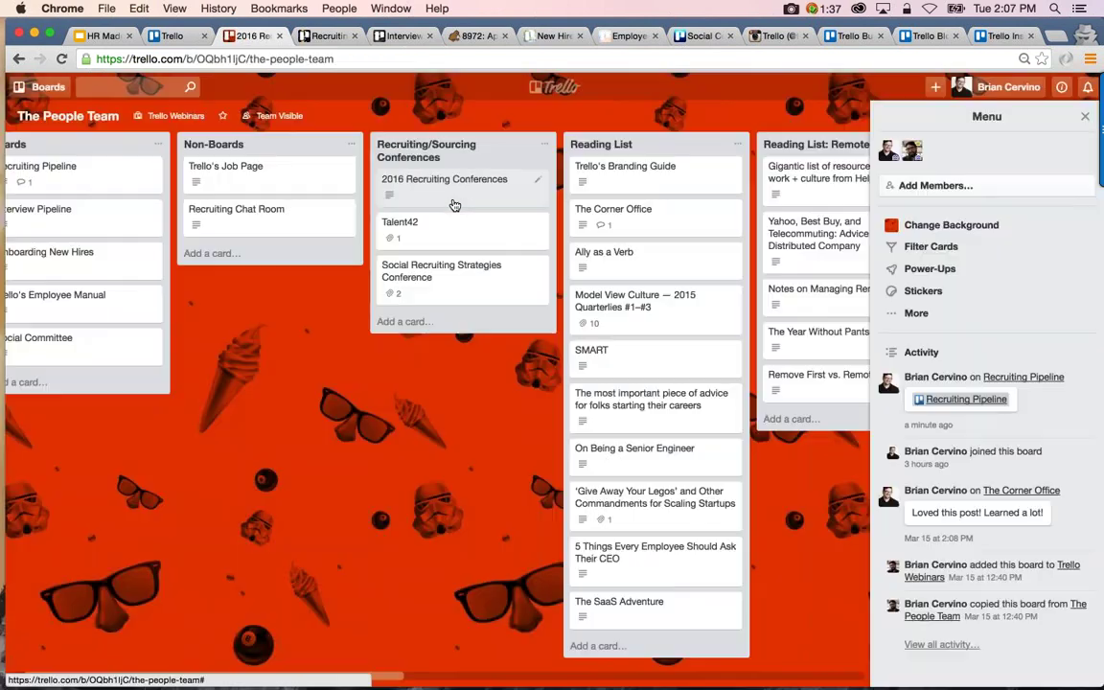
{"action": "scroll", "coordinate": [448, 202], "scroll_direction": "right", "scroll_amount": 3}
{"action": "scroll", "coordinate": [451, 206], "scroll_direction": "right", "scroll_amount": 2}
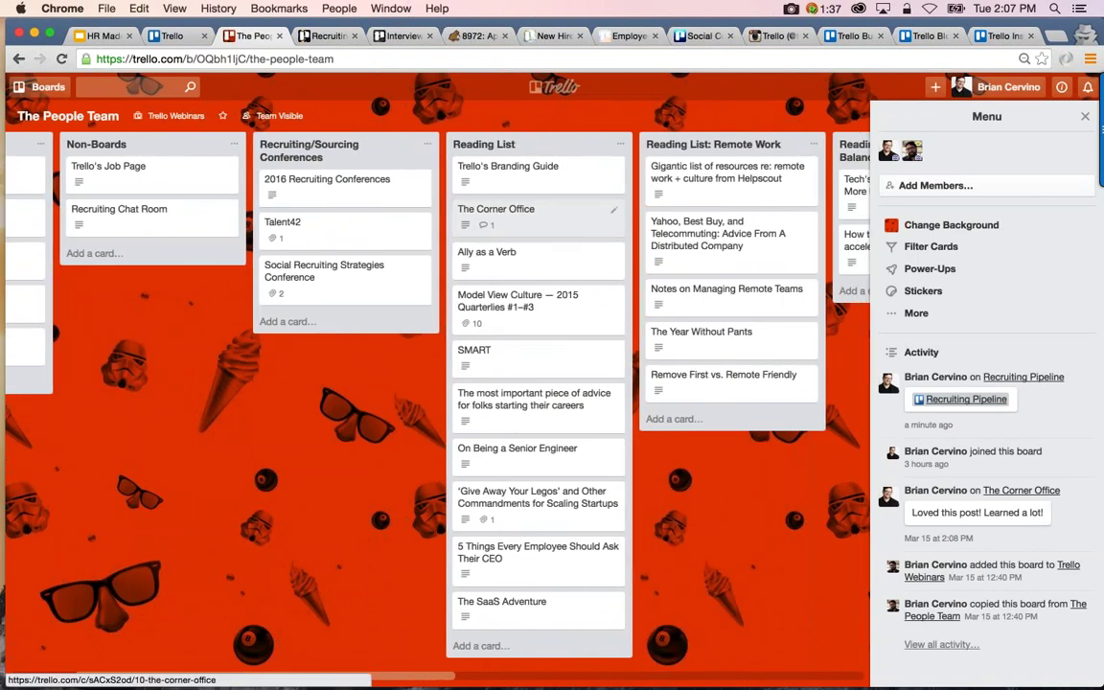
{"action": "scroll", "coordinate": [536, 211], "scroll_direction": "right", "scroll_amount": 3}
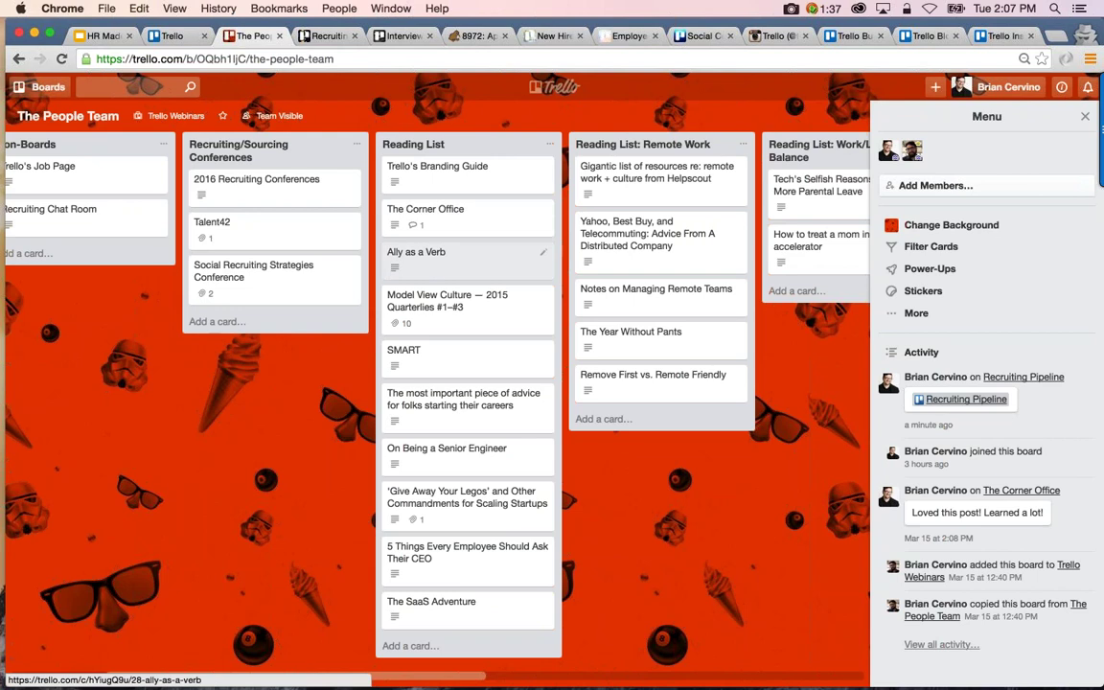
Comment 'Great post! Learned a lot!' on the Ally as a Verb card and close it
{"action": "left_click", "coordinate": [433, 255]}
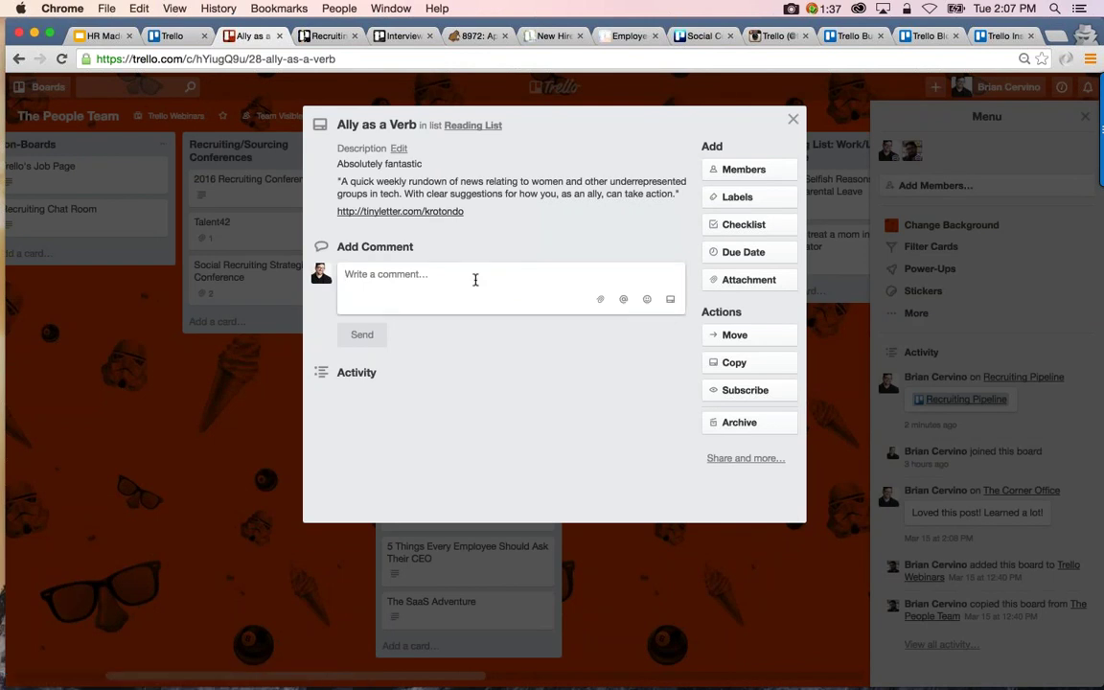
{"action": "left_click", "coordinate": [475, 279]}
{"action": "type", "text": "Great post"}
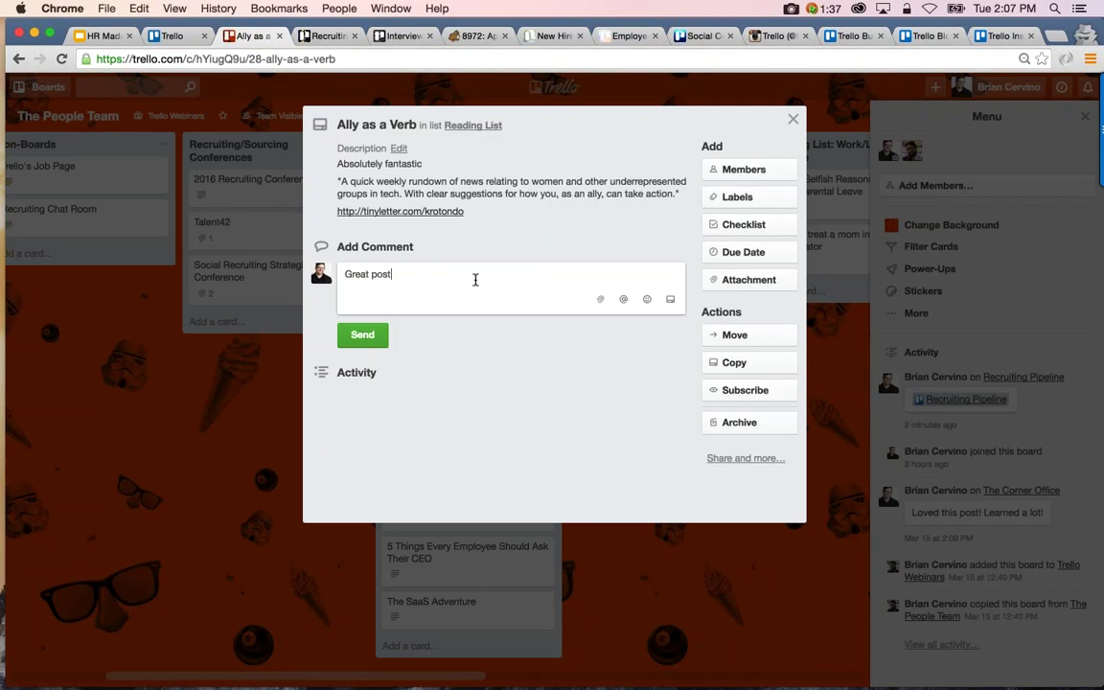
{"action": "type", "text": "! Learned a lot!"}
{"action": "left_click", "coordinate": [363, 334]}
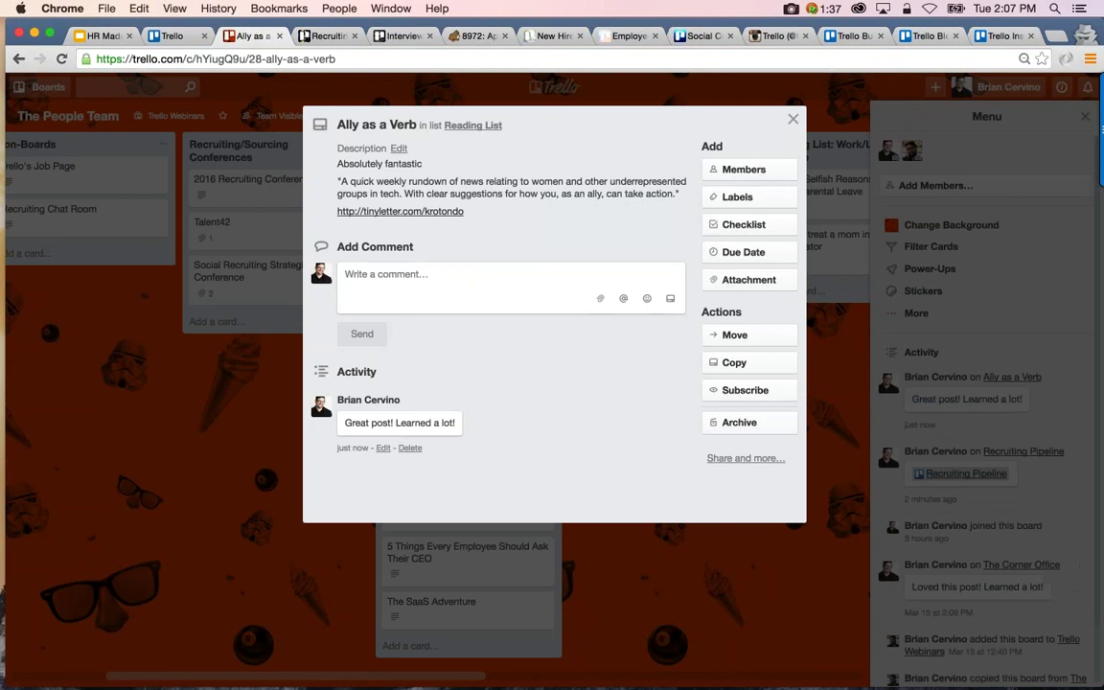
{"action": "left_click", "coordinate": [285, 374]}
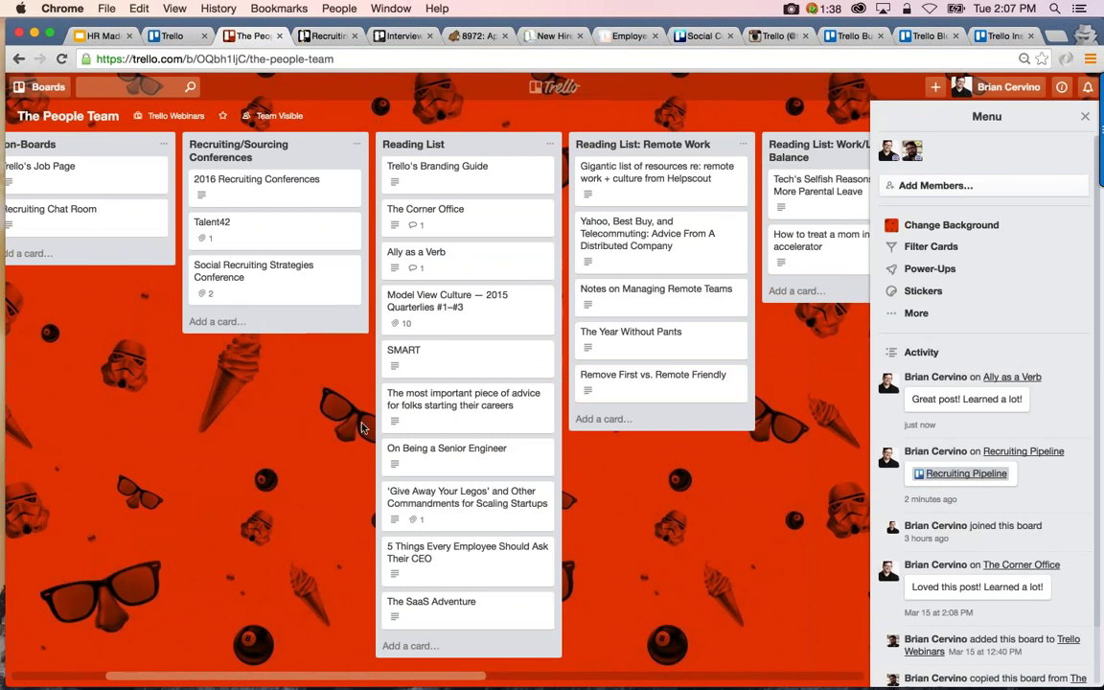
{"action": "scroll", "coordinate": [363, 427], "scroll_direction": "right", "scroll_amount": 2}
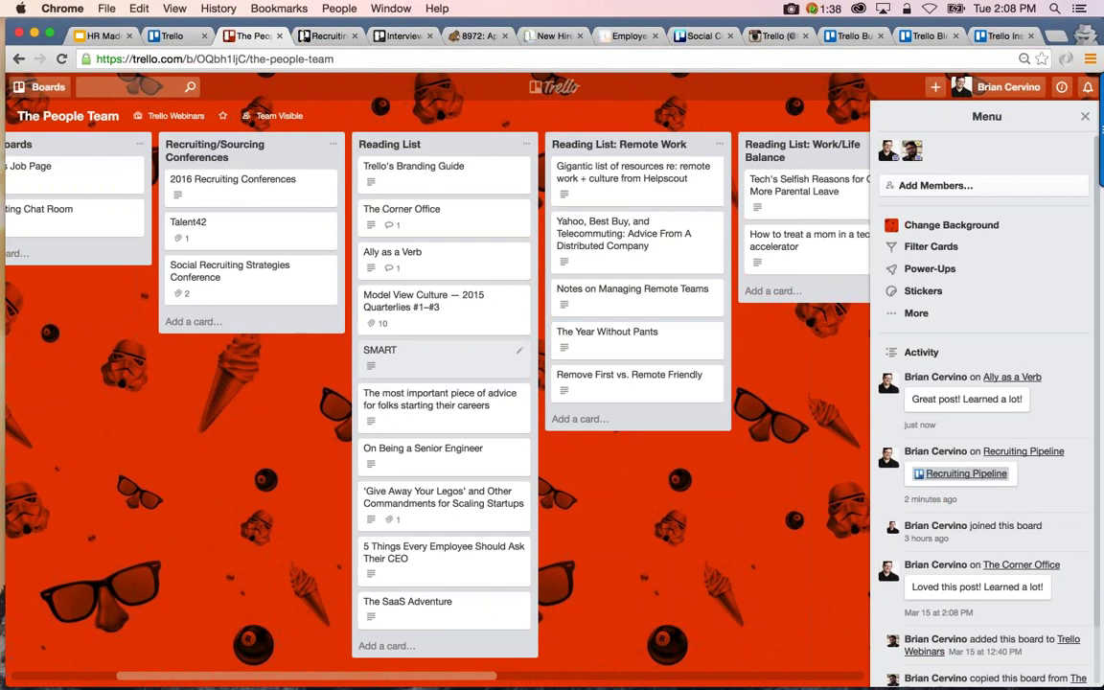
Browse through all the reading lists, then switch over to the Recruiting Pipeline board
{"action": "scroll", "coordinate": [582, 331], "scroll_direction": "right", "scroll_amount": 5}
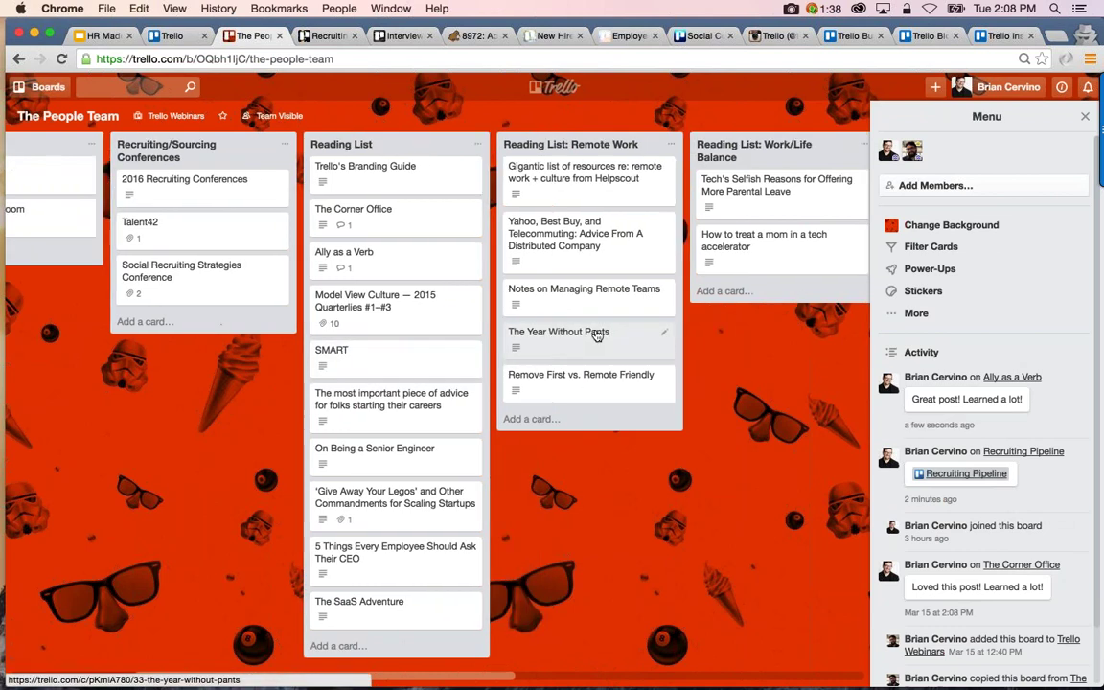
{"action": "scroll", "coordinate": [582, 331], "scroll_direction": "right", "scroll_amount": 3}
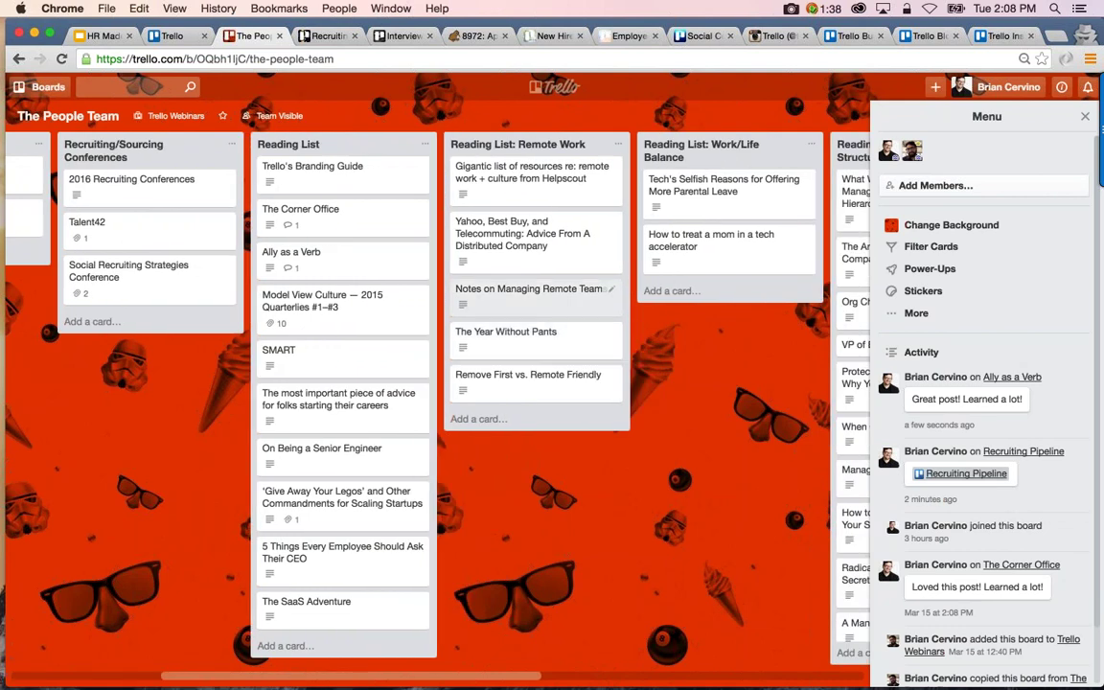
{"action": "scroll", "coordinate": [584, 331], "scroll_direction": "right", "scroll_amount": 15}
{"action": "scroll", "coordinate": [737, 331], "scroll_direction": "right", "scroll_amount": 14}
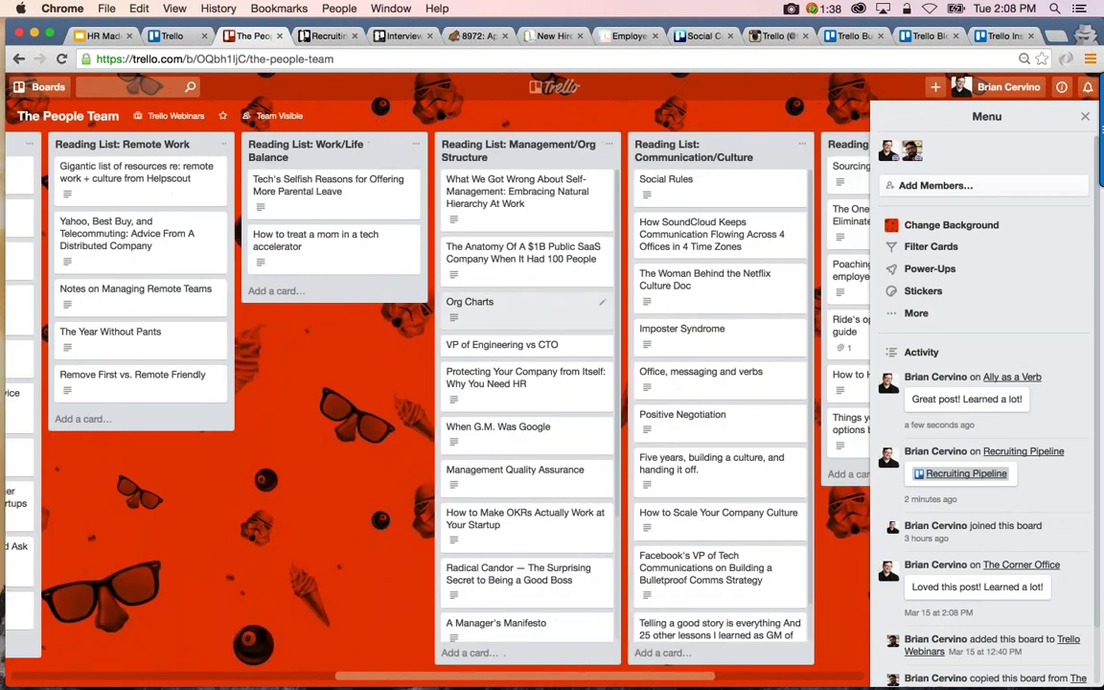
{"action": "scroll", "coordinate": [738, 331], "scroll_direction": "left", "scroll_amount": 20}
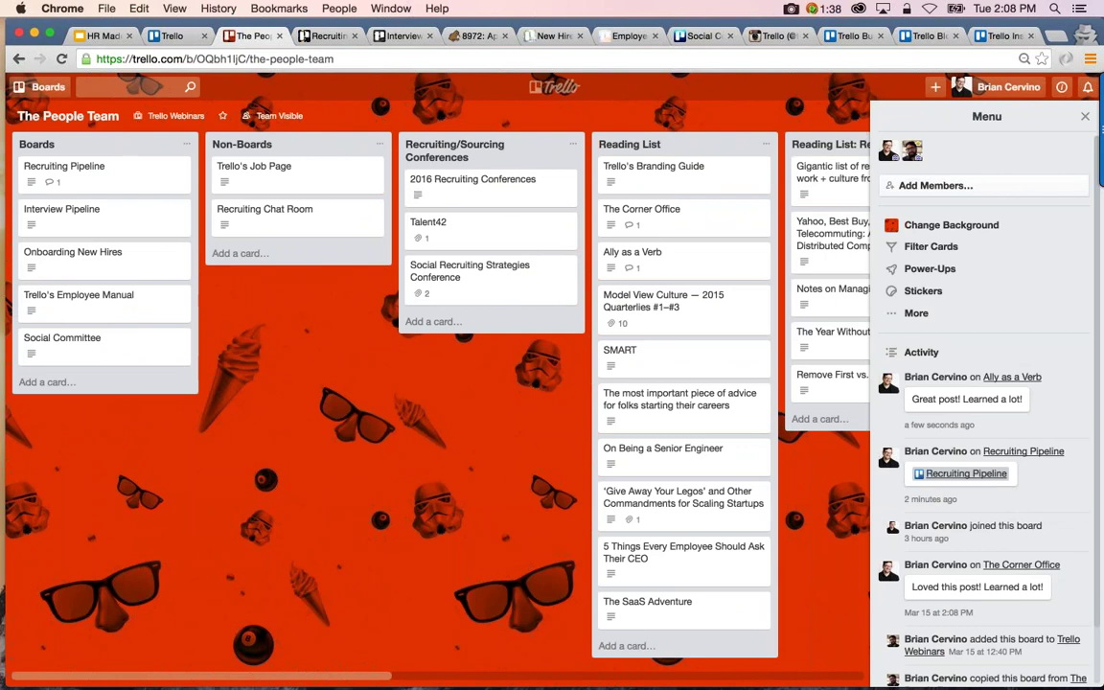
{"action": "left_click", "coordinate": [330, 37]}
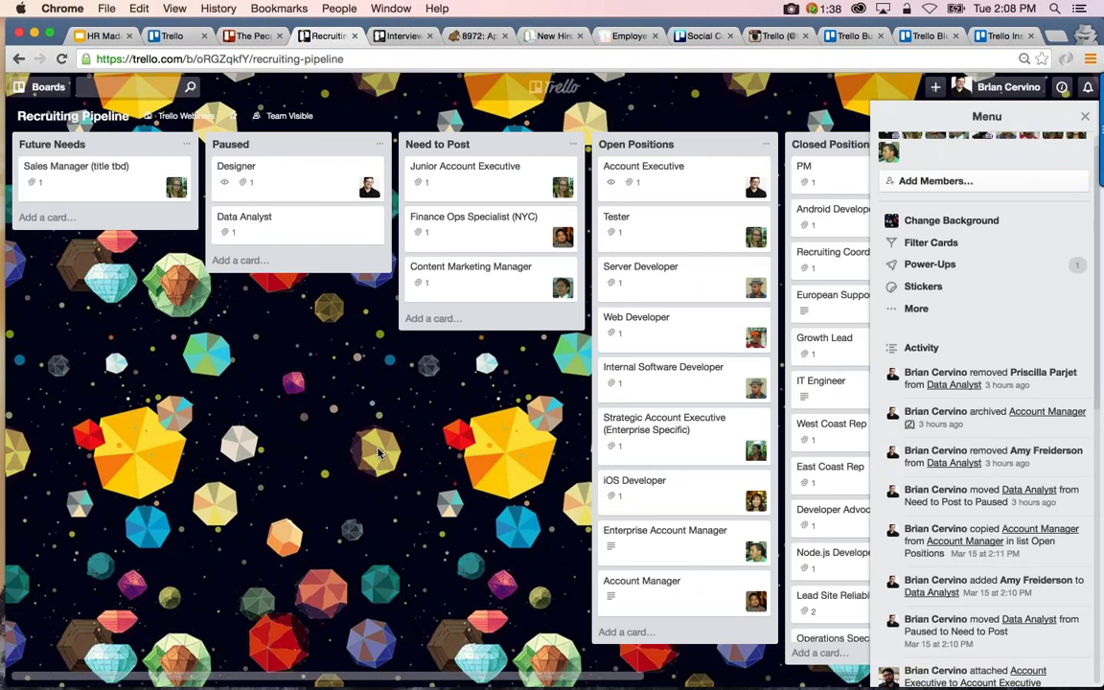
Scroll the Recruiting Pipeline board sideways to bring the Future Needs and Paused lists into view
{"action": "scroll", "coordinate": [378, 453], "scroll_direction": "right", "scroll_amount": 3}
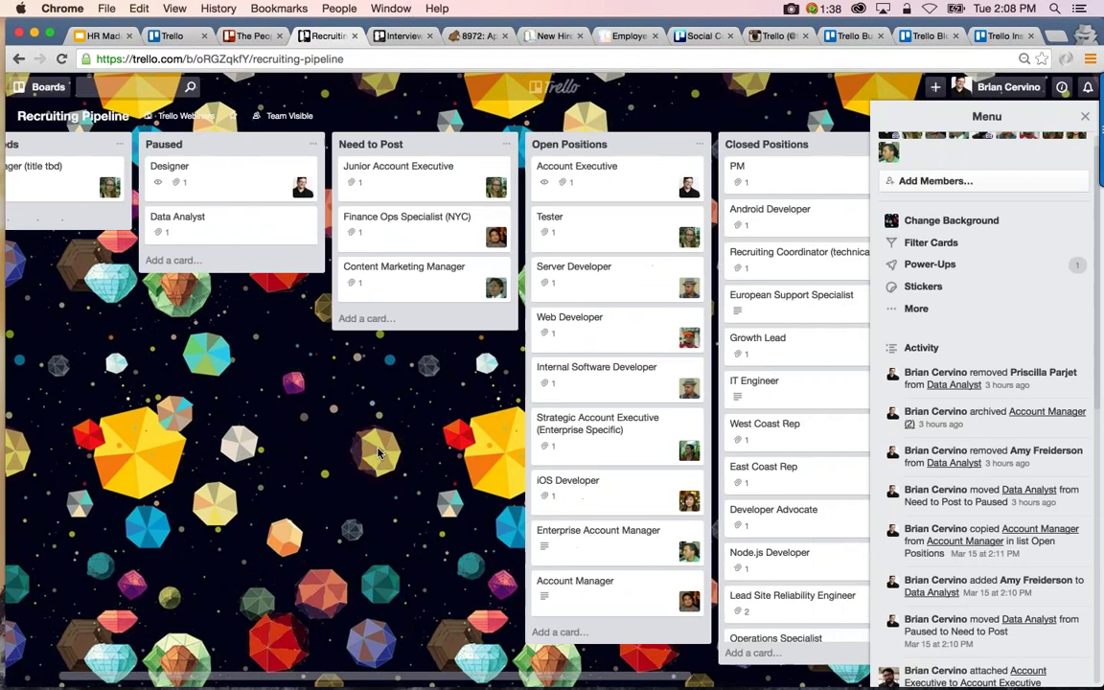
{"action": "scroll", "coordinate": [378, 453], "scroll_direction": "right", "scroll_amount": 3}
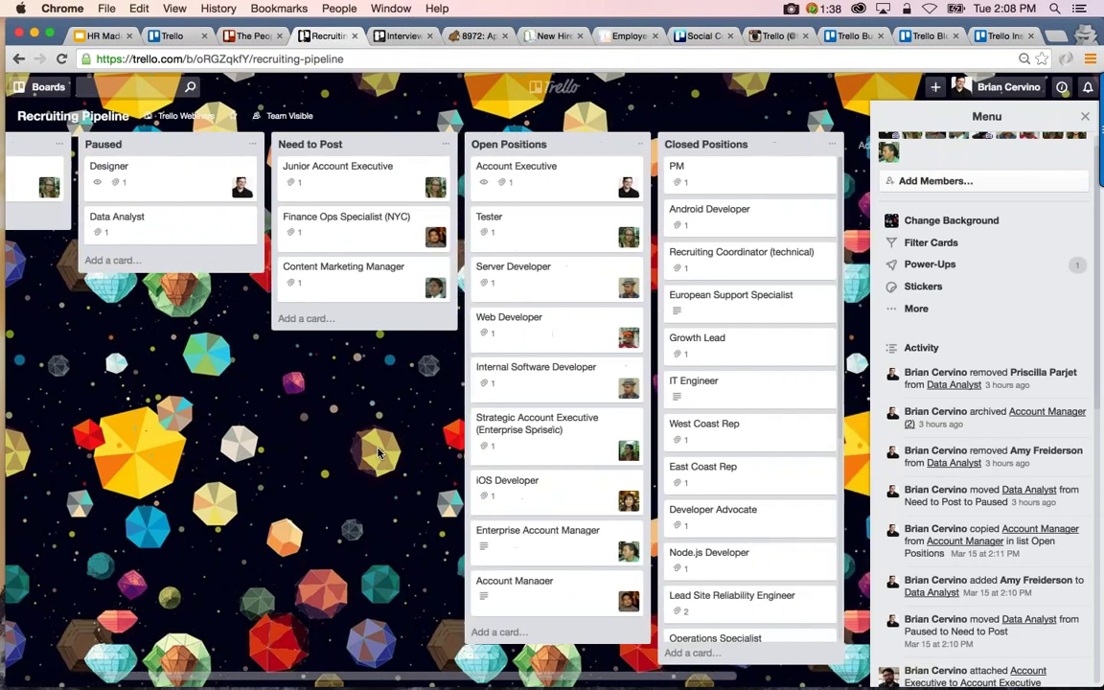
{"action": "scroll", "coordinate": [378, 453], "scroll_direction": "right", "scroll_amount": 3}
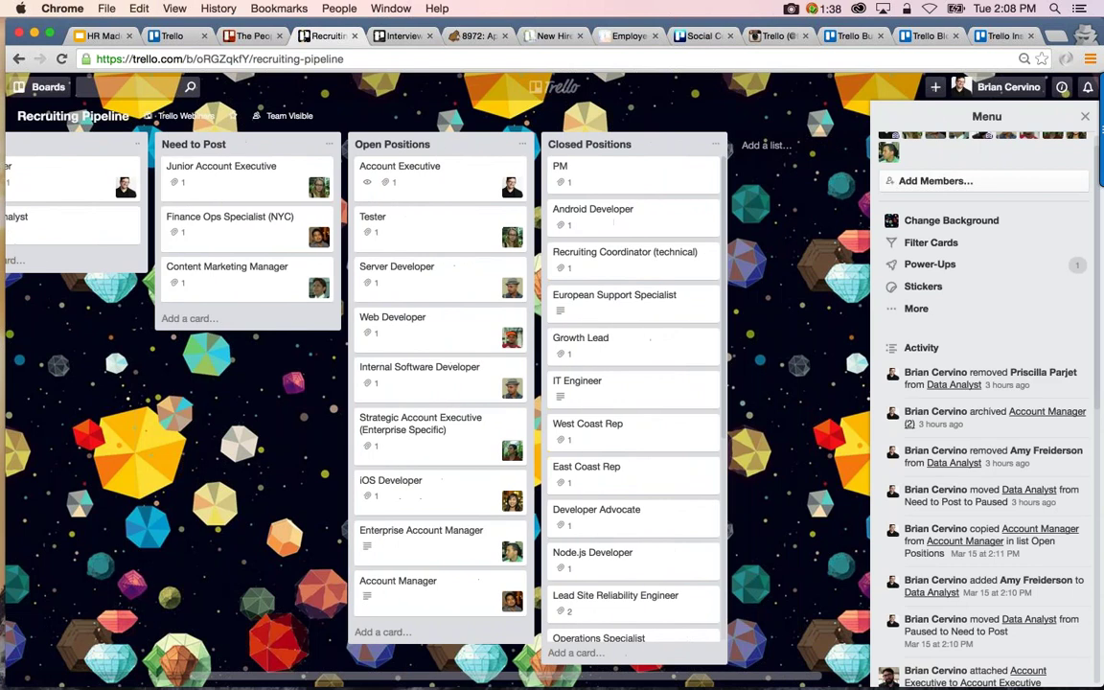
{"action": "scroll", "coordinate": [378, 453], "scroll_direction": "right", "scroll_amount": 2}
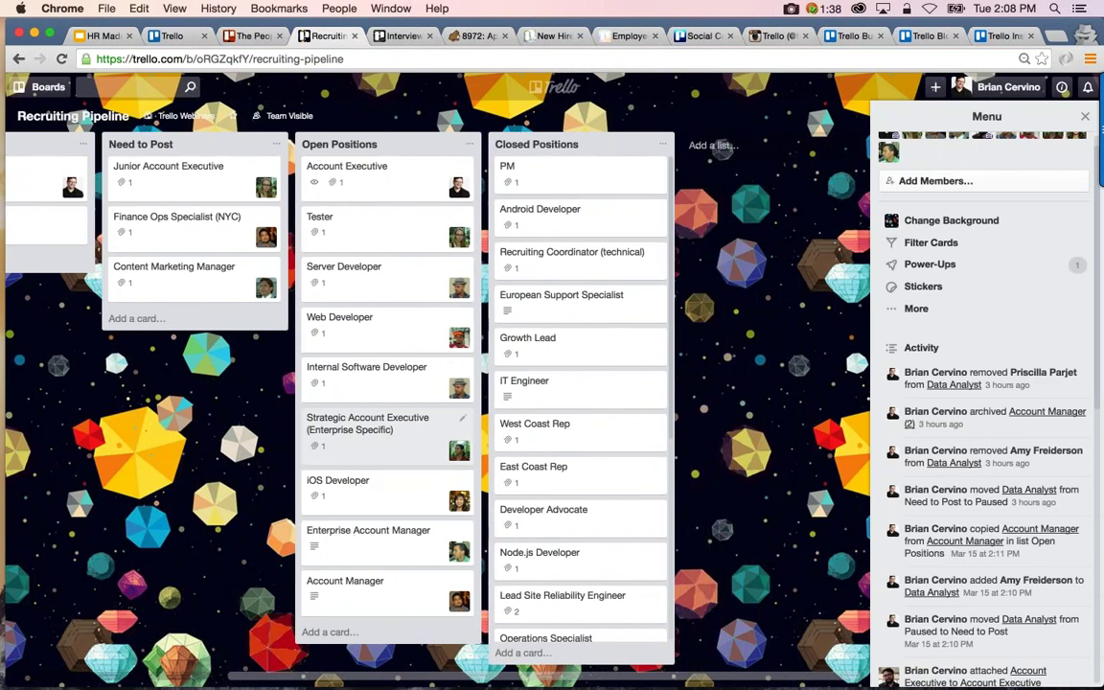
{"action": "scroll", "coordinate": [379, 454], "scroll_direction": "left", "scroll_amount": 8}
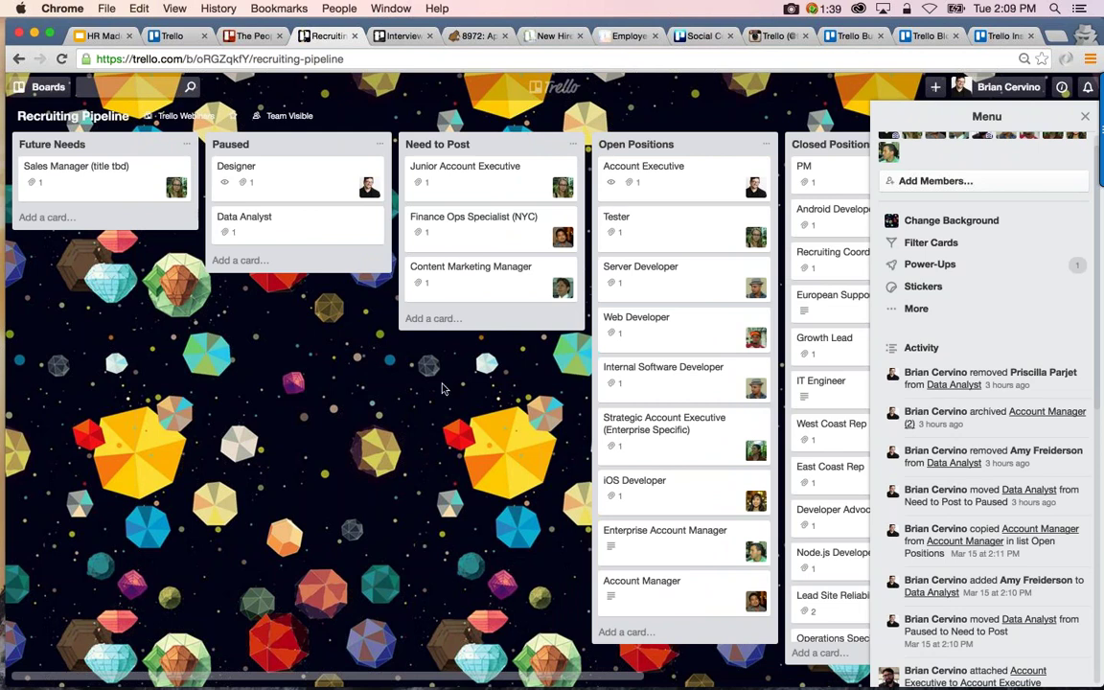
Open the Data Analyst card, check its attachment and Google Drive options, then open the attached document
{"action": "left_click", "coordinate": [326, 238]}
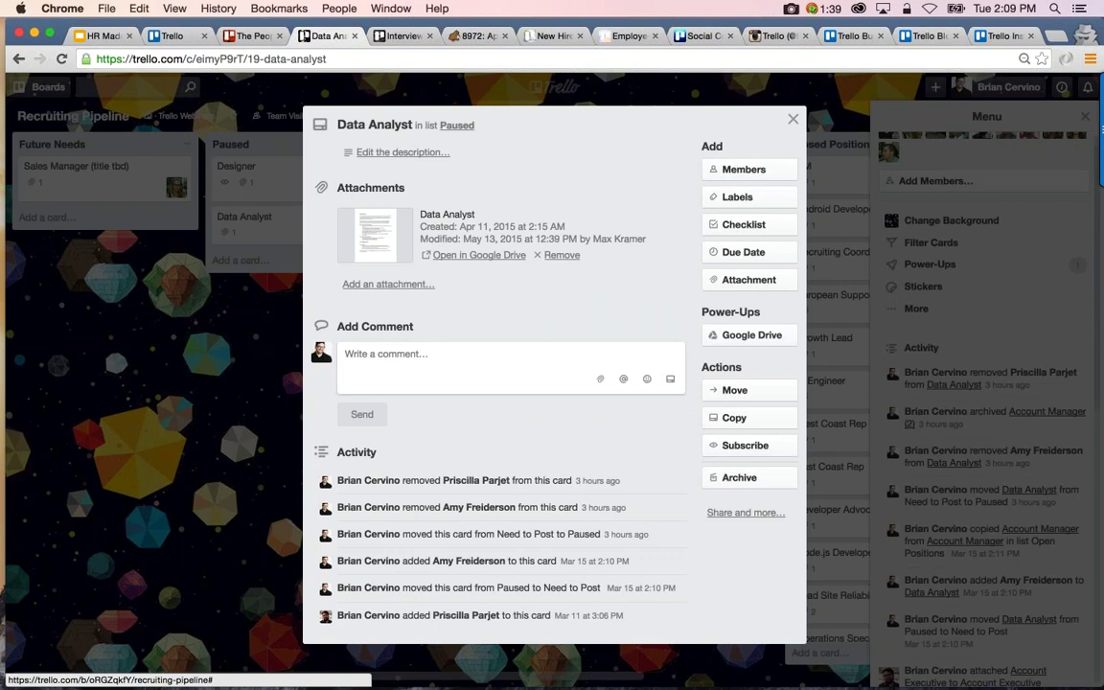
{"action": "left_click", "coordinate": [739, 284]}
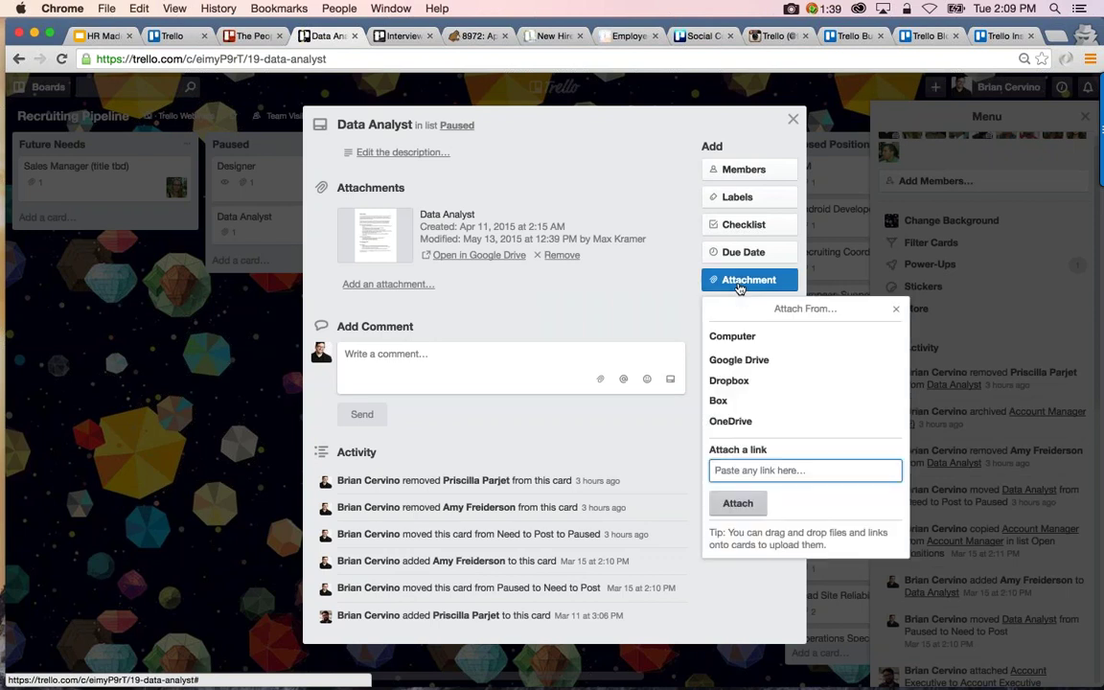
{"action": "left_click", "coordinate": [739, 284]}
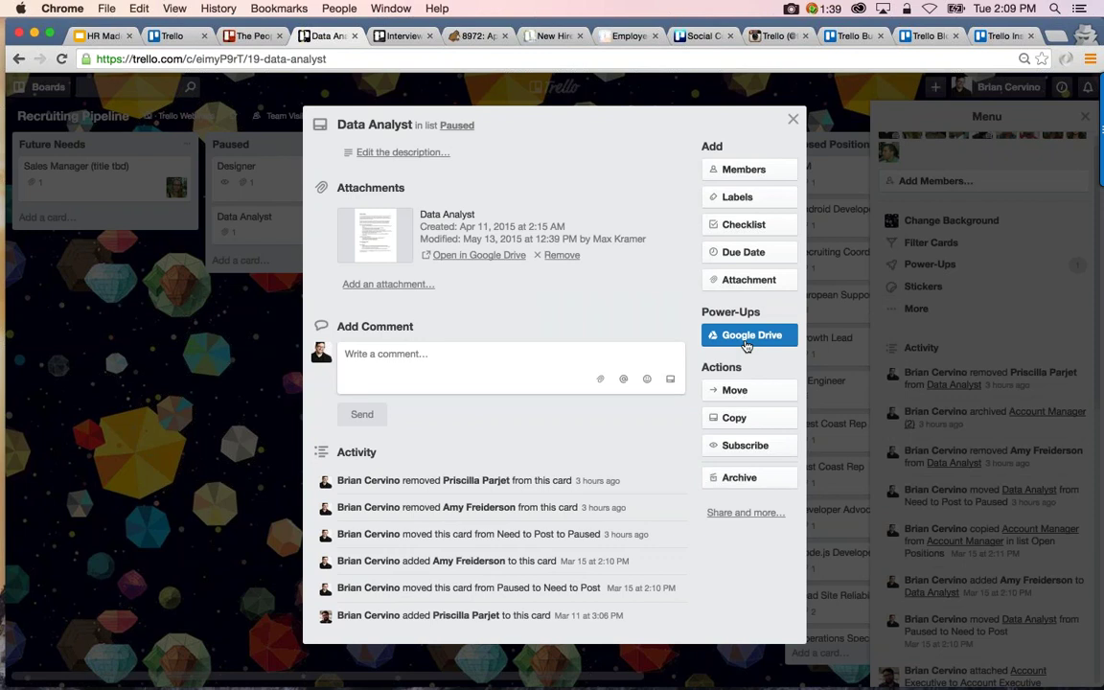
{"action": "left_click", "coordinate": [747, 337]}
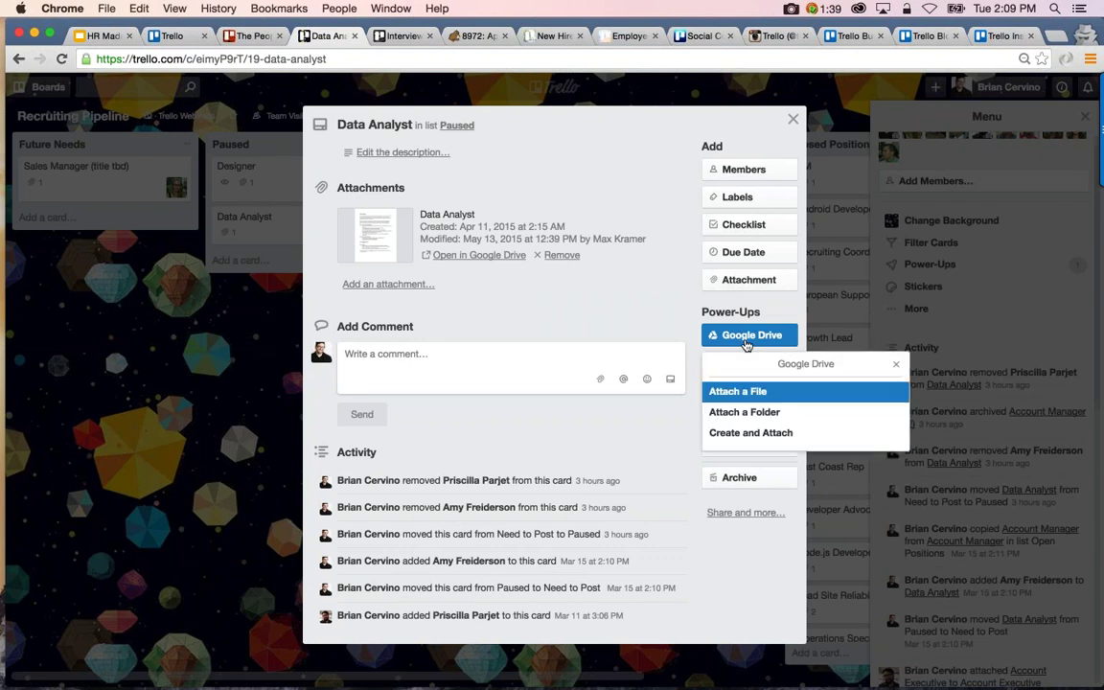
{"action": "key", "text": "Escape"}
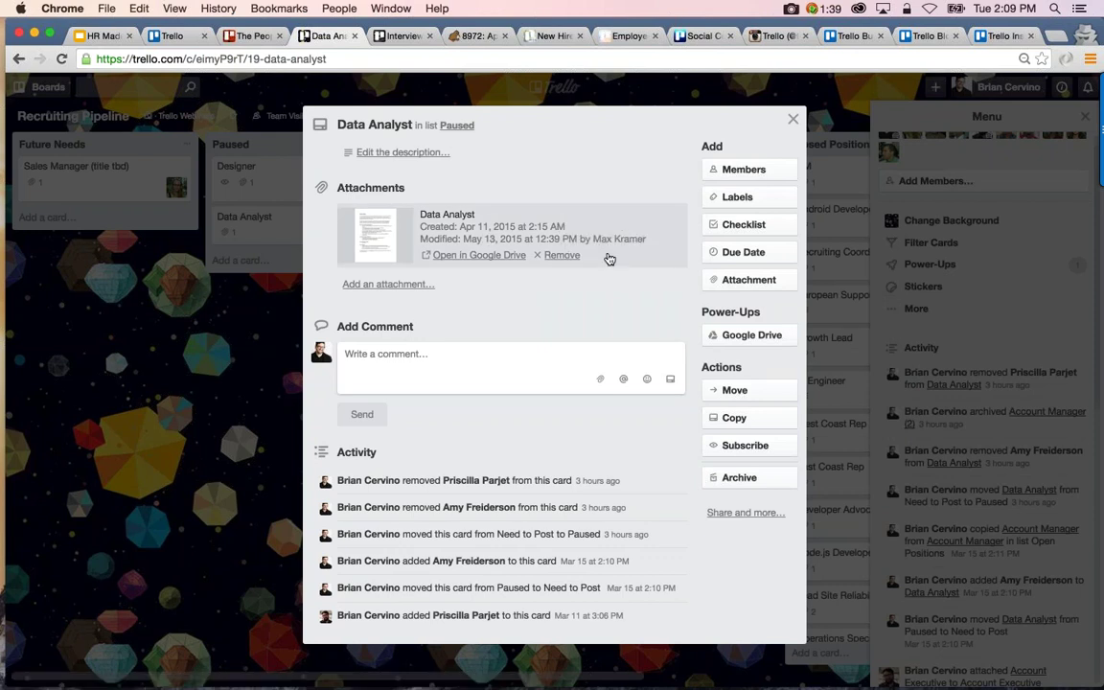
{"action": "left_click", "coordinate": [373, 235]}
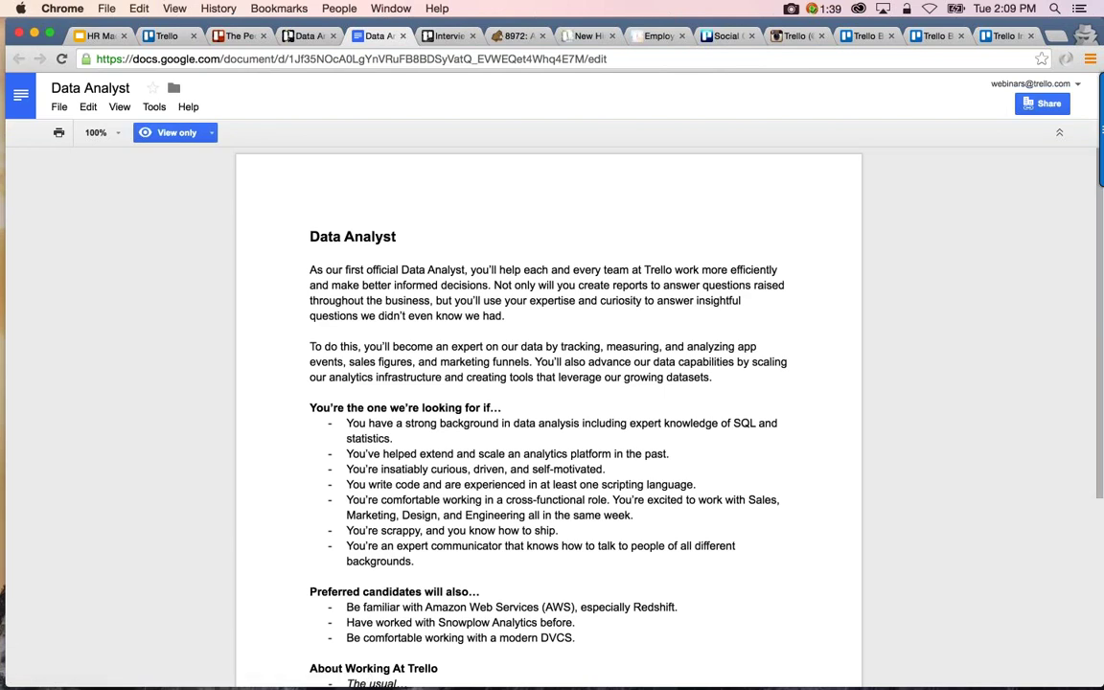
Read the Data Analyst job description down to How to Apply, then close the document
{"action": "scroll", "coordinate": [548, 412], "scroll_direction": "down", "scroll_amount": 3}
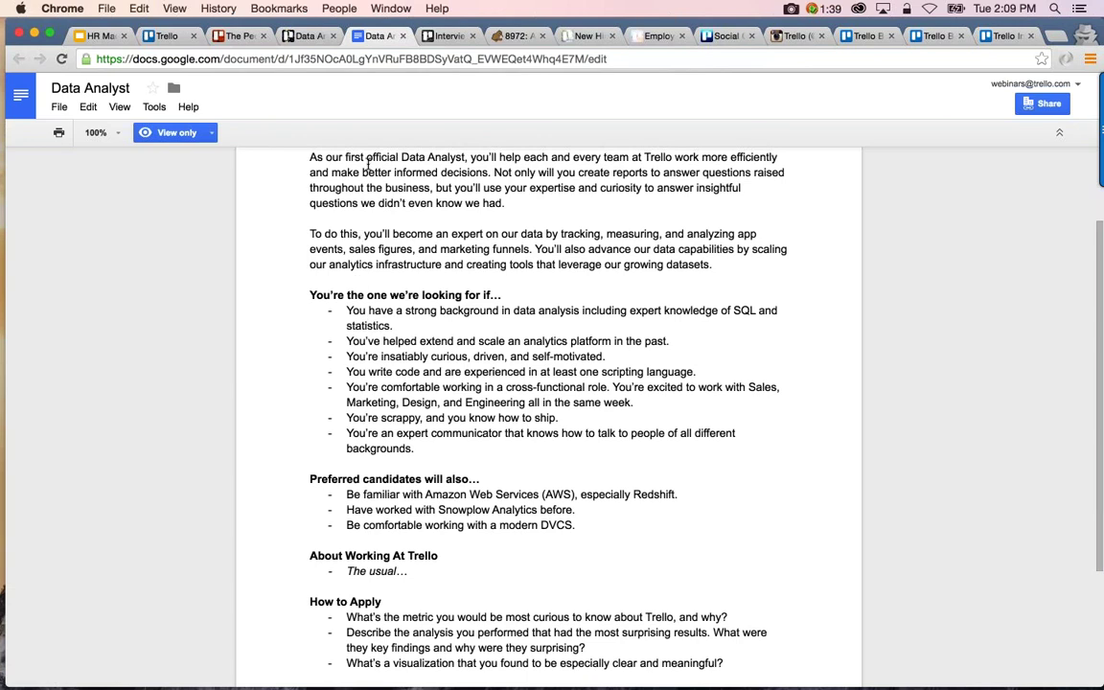
{"action": "left_click", "coordinate": [403, 36]}
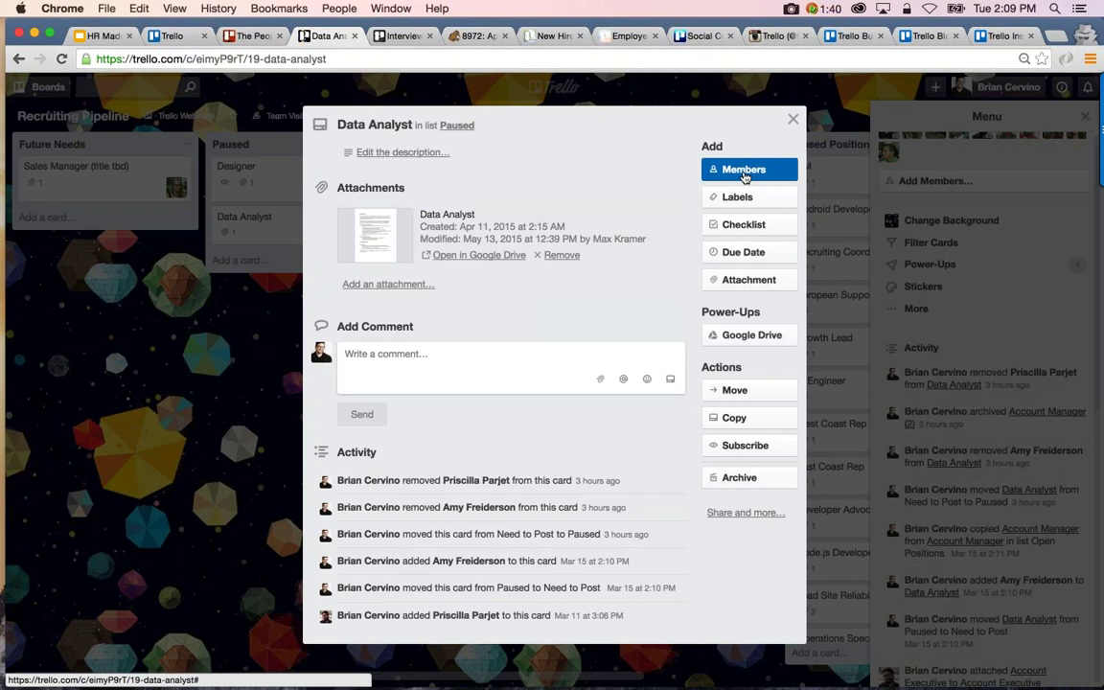
Assign the last listed board member to the Data Analyst card, then close the card
{"action": "left_click", "coordinate": [745, 172]}
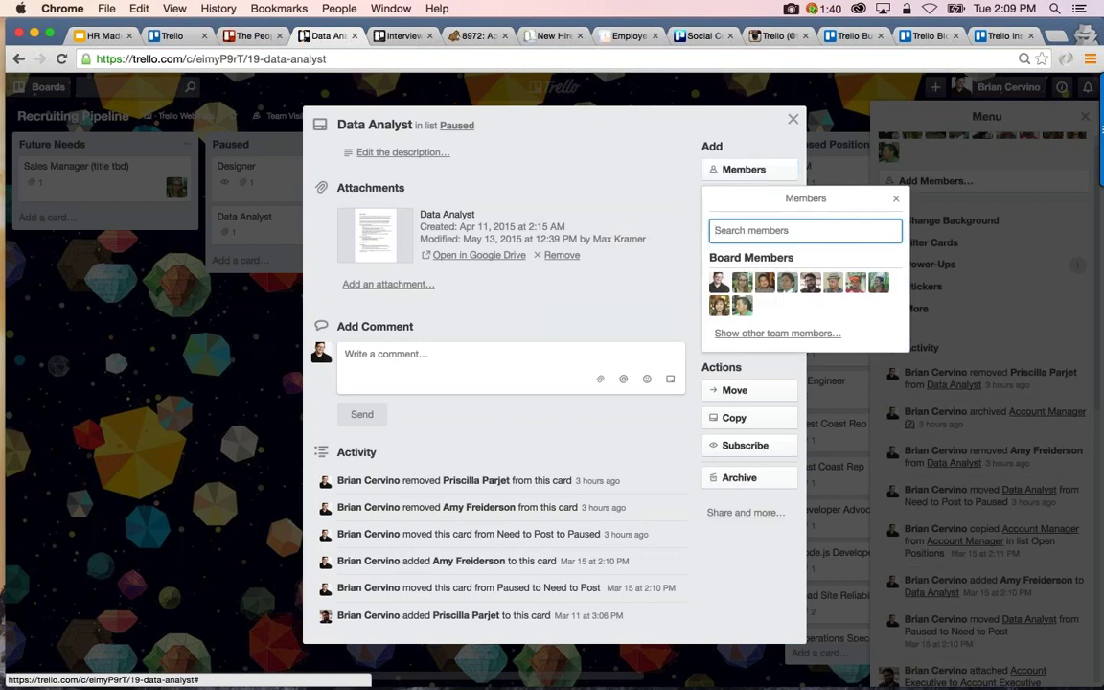
{"action": "left_click", "coordinate": [878, 282]}
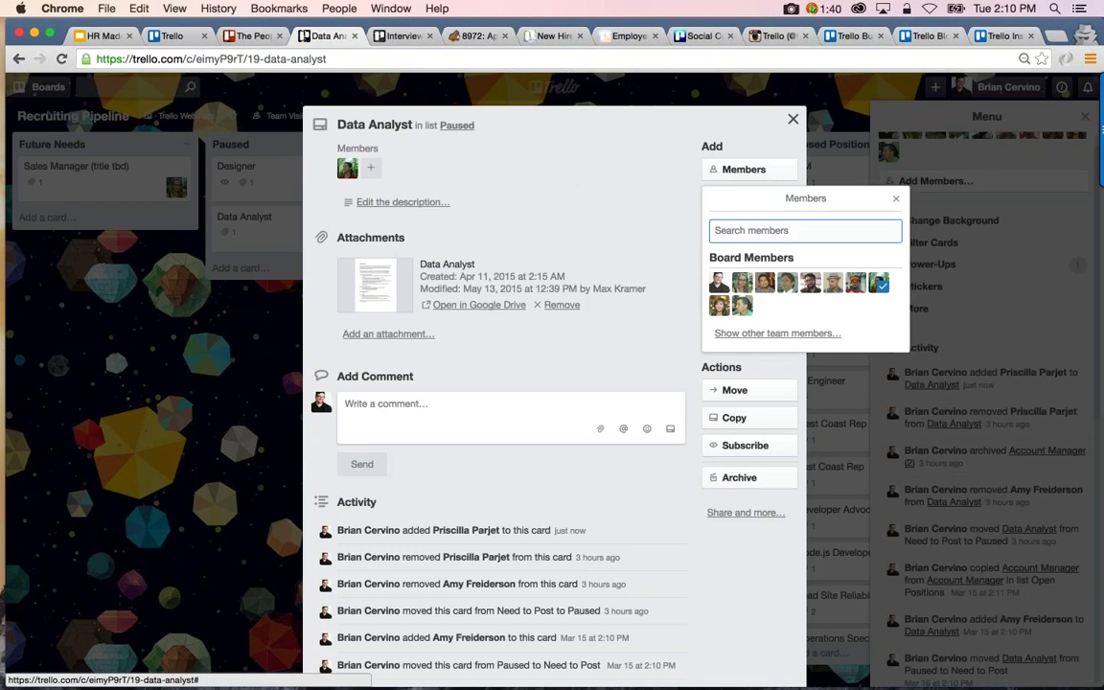
{"action": "key", "text": "Escape"}
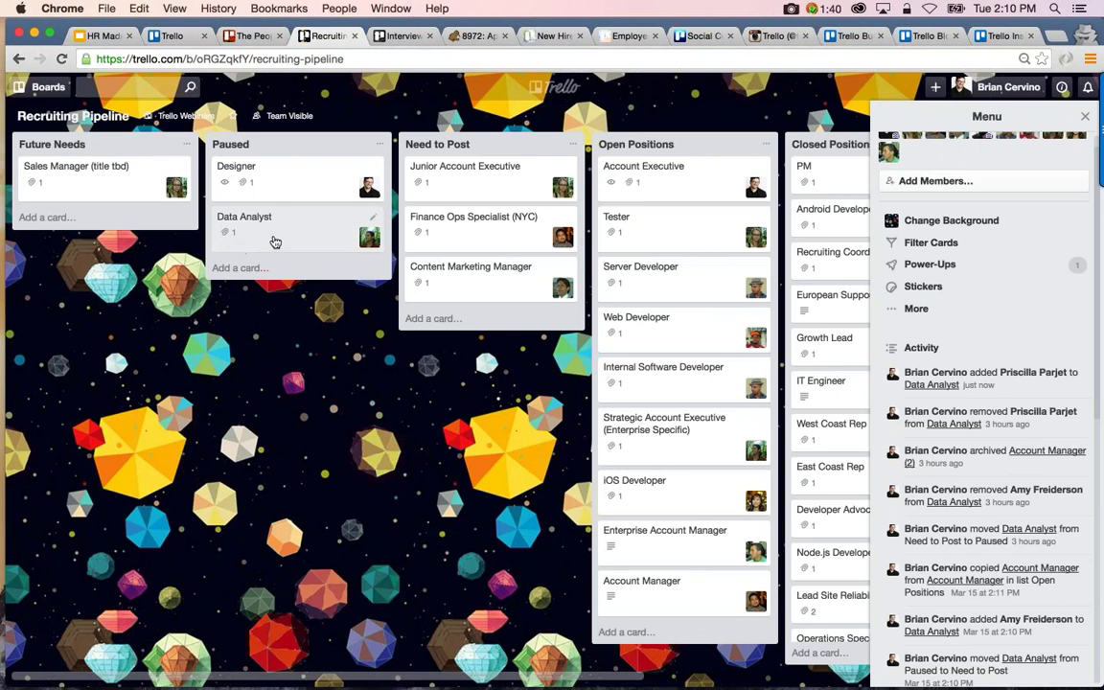
Drag the Data Analyst card from Paused to the top of the Need to Post list
{"action": "left_click_drag", "start_coordinate": [276, 243], "coordinate": [422, 168]}
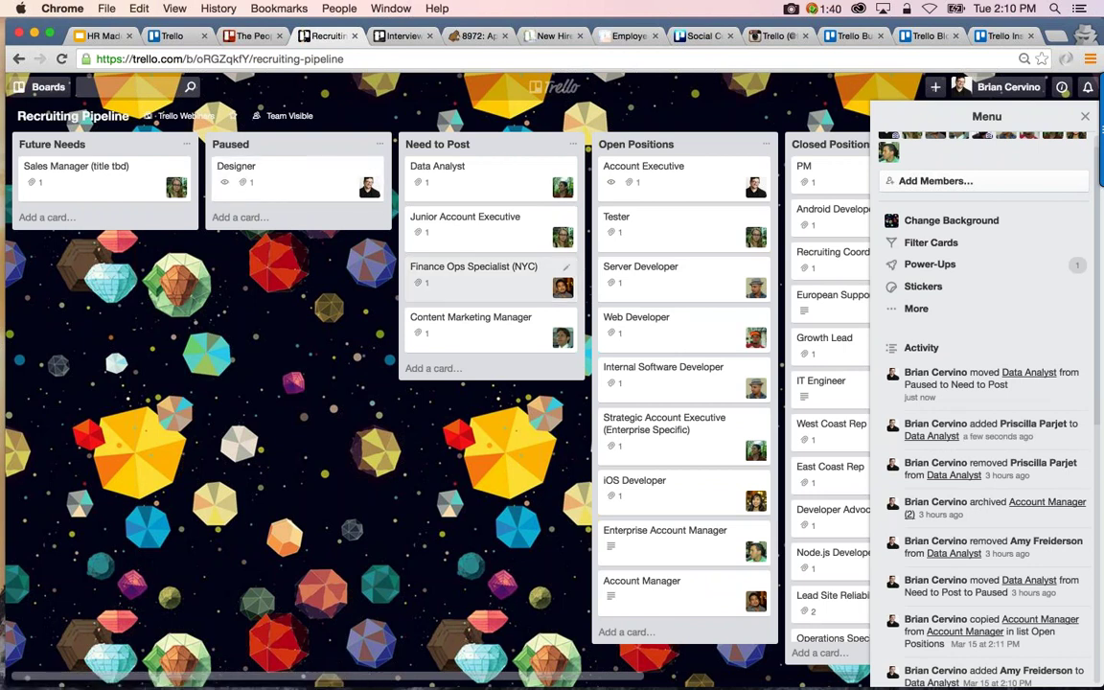
{"action": "scroll", "coordinate": [555, 337], "scroll_direction": "right", "scroll_amount": 3}
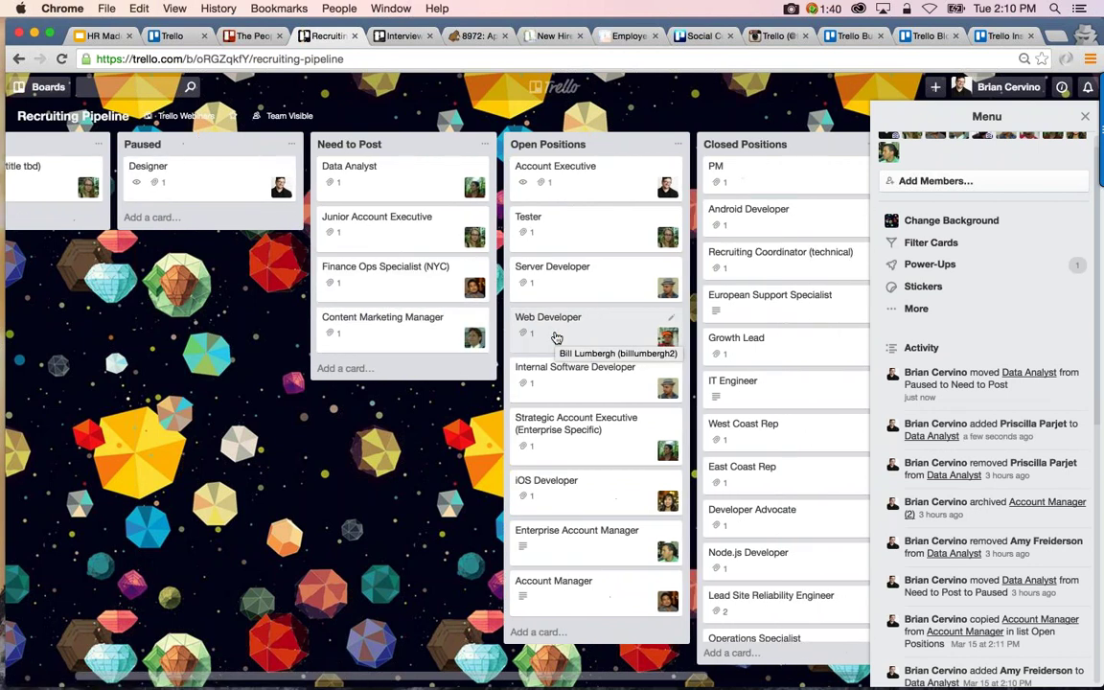
{"action": "scroll", "coordinate": [556, 337], "scroll_direction": "right", "scroll_amount": 1}
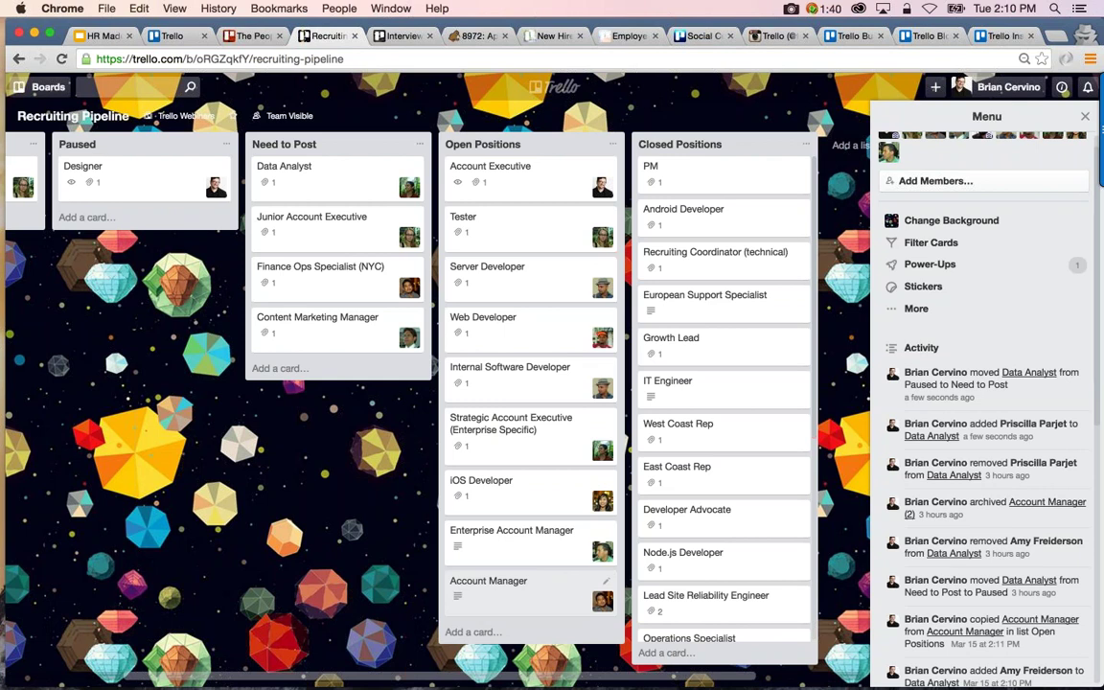
Copy the Account Manager card as 'Account Manager (2)' on the Recruiting Pipeline board
{"action": "left_click", "coordinate": [550, 599]}
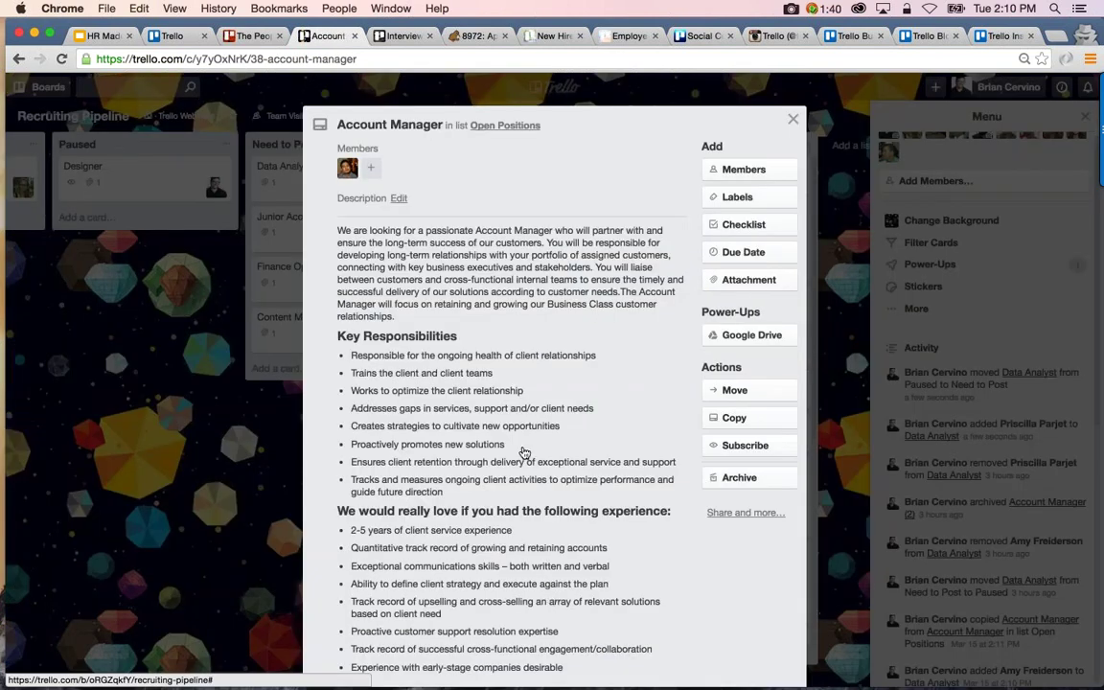
{"action": "left_click", "coordinate": [771, 422]}
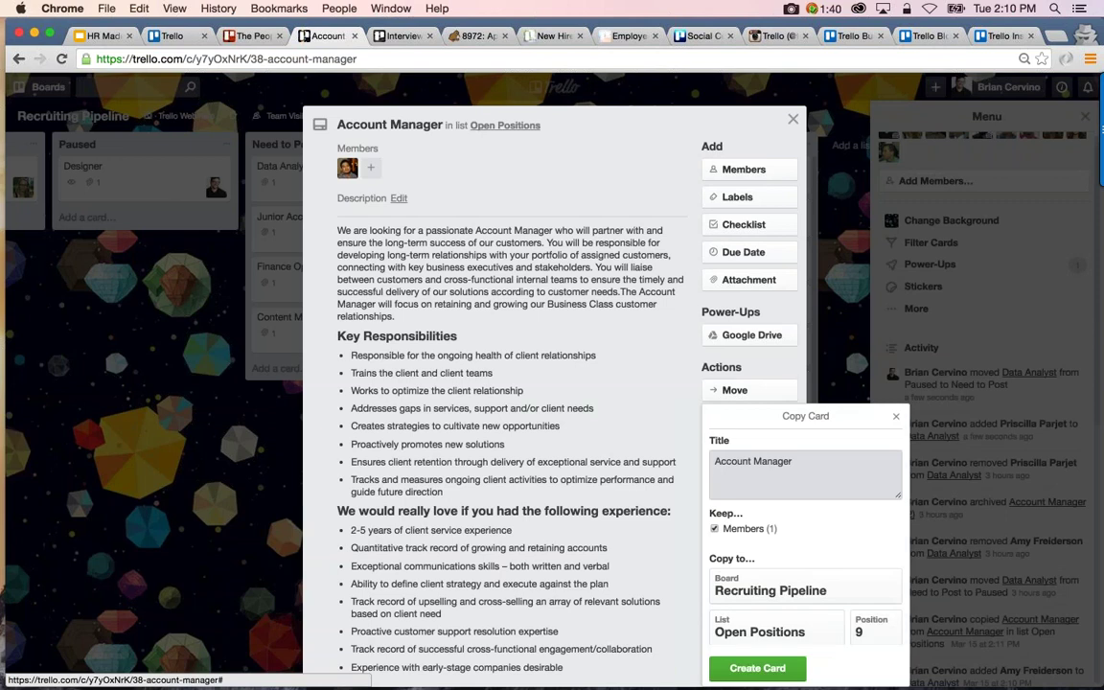
{"action": "left_click", "coordinate": [808, 469]}
{"action": "type", "text": "(2)"}
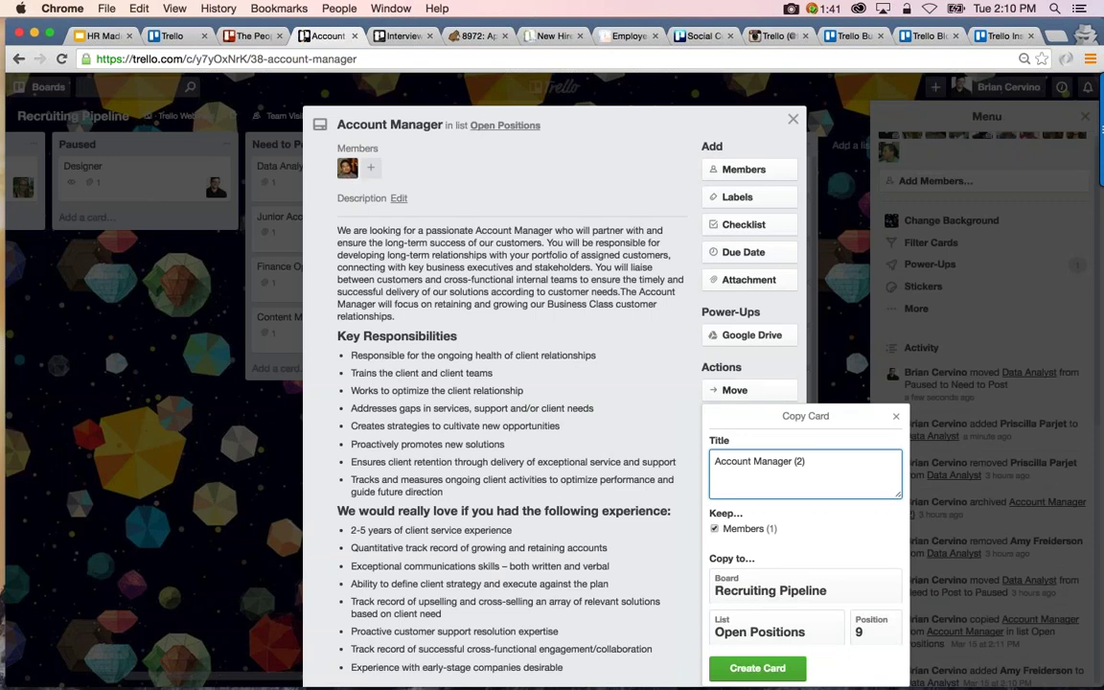
{"action": "left_click", "coordinate": [771, 588]}
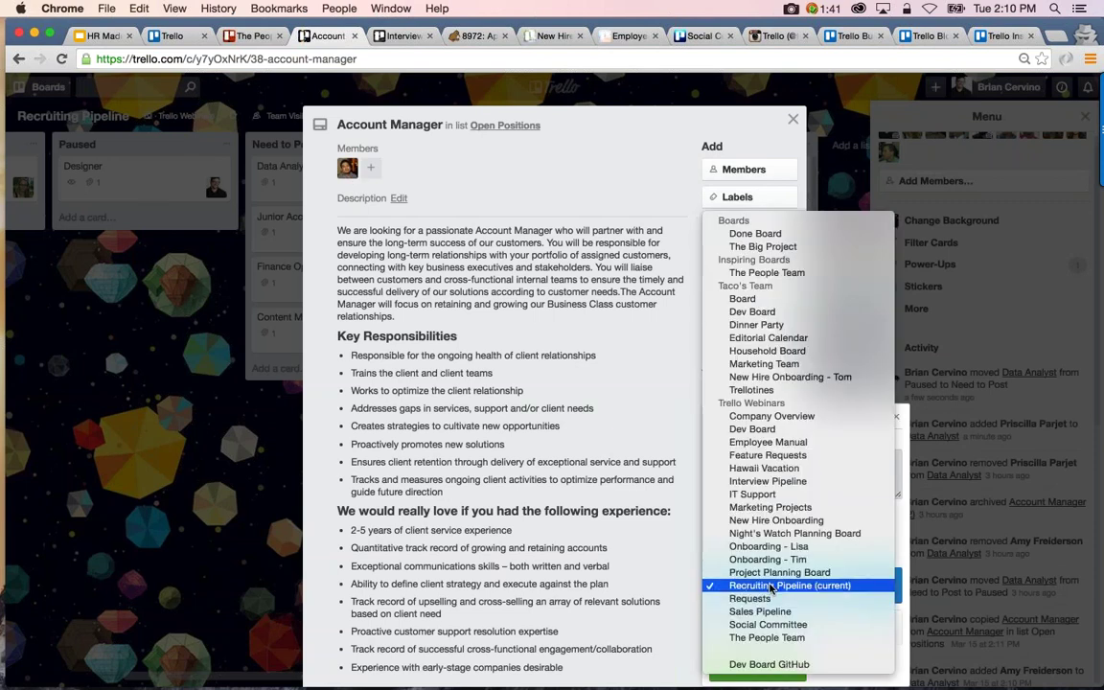
{"action": "left_click", "coordinate": [772, 585]}
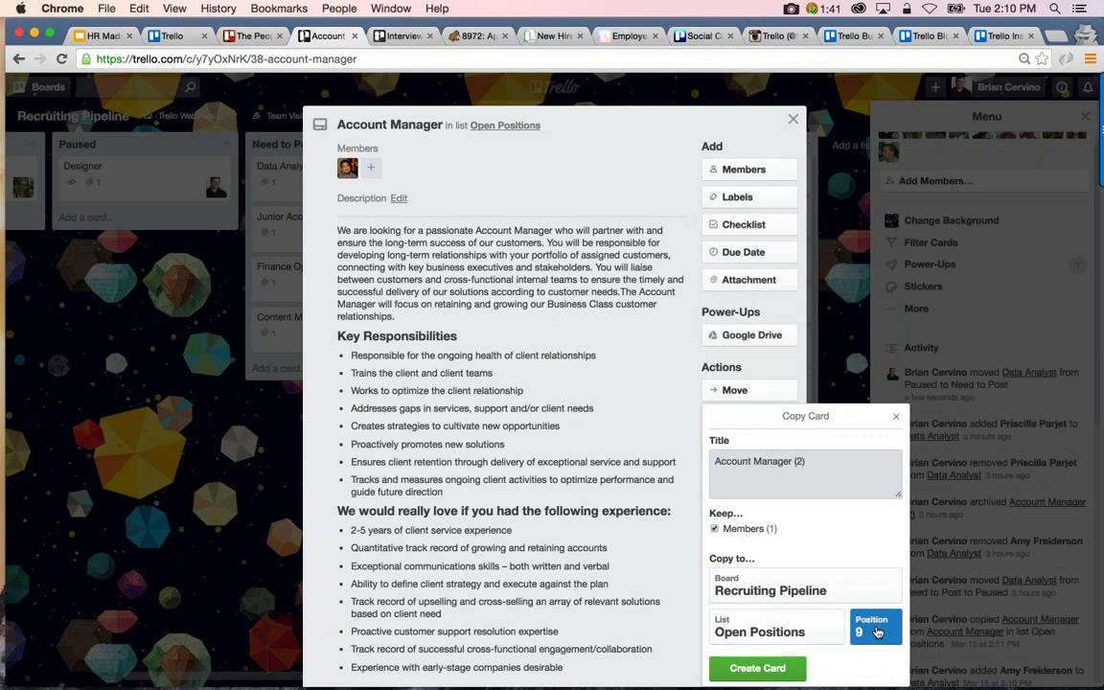
{"action": "left_click", "coordinate": [751, 669]}
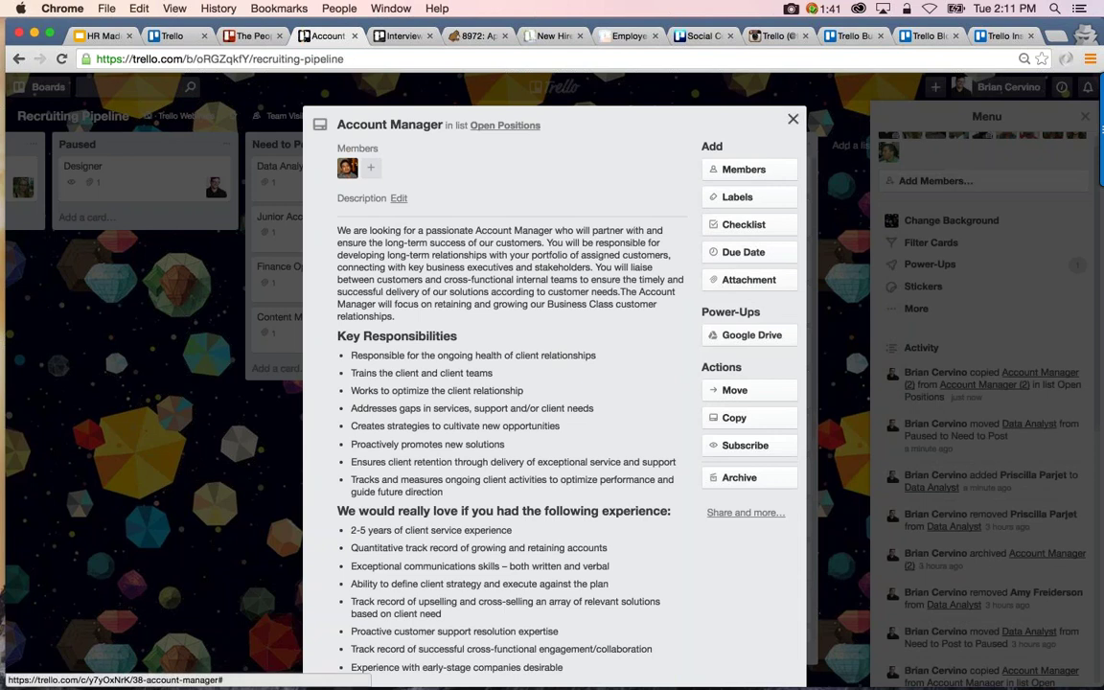
{"action": "left_click", "coordinate": [793, 118]}
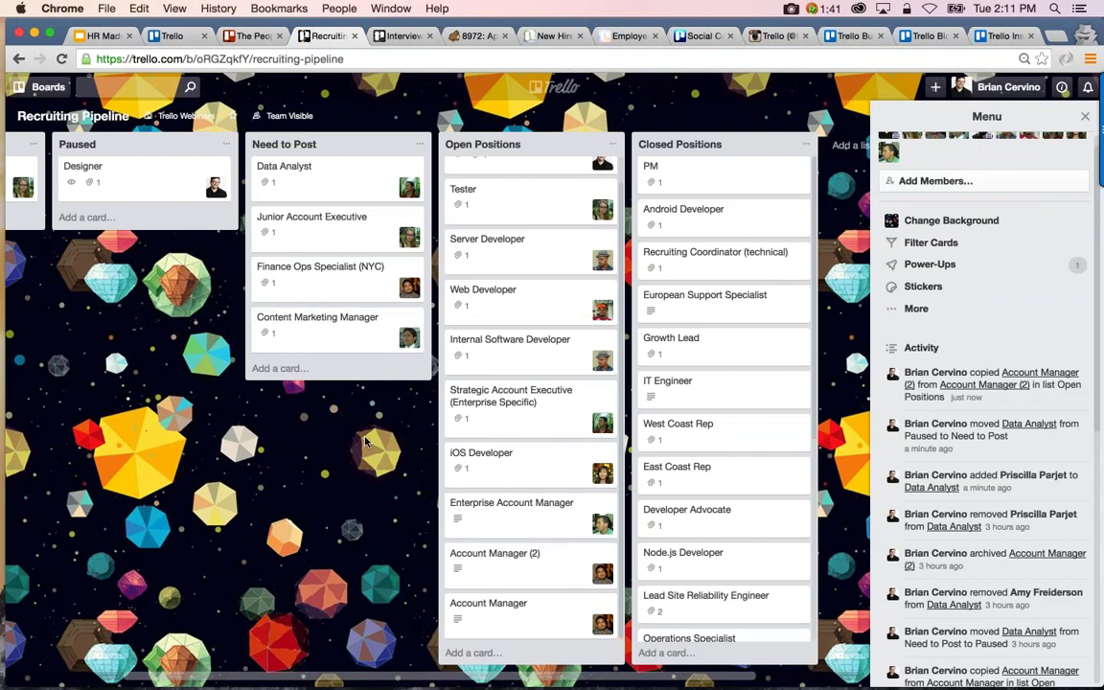
Scroll back across the board and filter cards to the first listed member
{"action": "scroll", "coordinate": [537, 221], "scroll_direction": "up", "scroll_amount": 1}
{"action": "scroll", "coordinate": [537, 221], "scroll_direction": "left", "scroll_amount": 1}
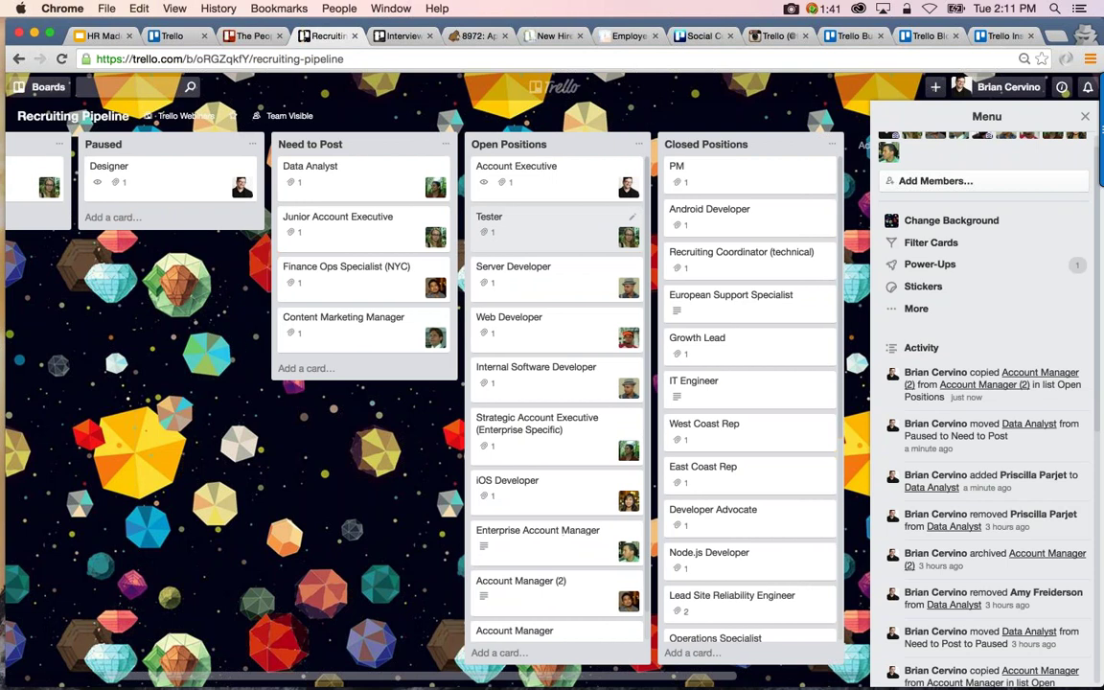
{"action": "scroll", "coordinate": [498, 225], "scroll_direction": "left", "scroll_amount": 3}
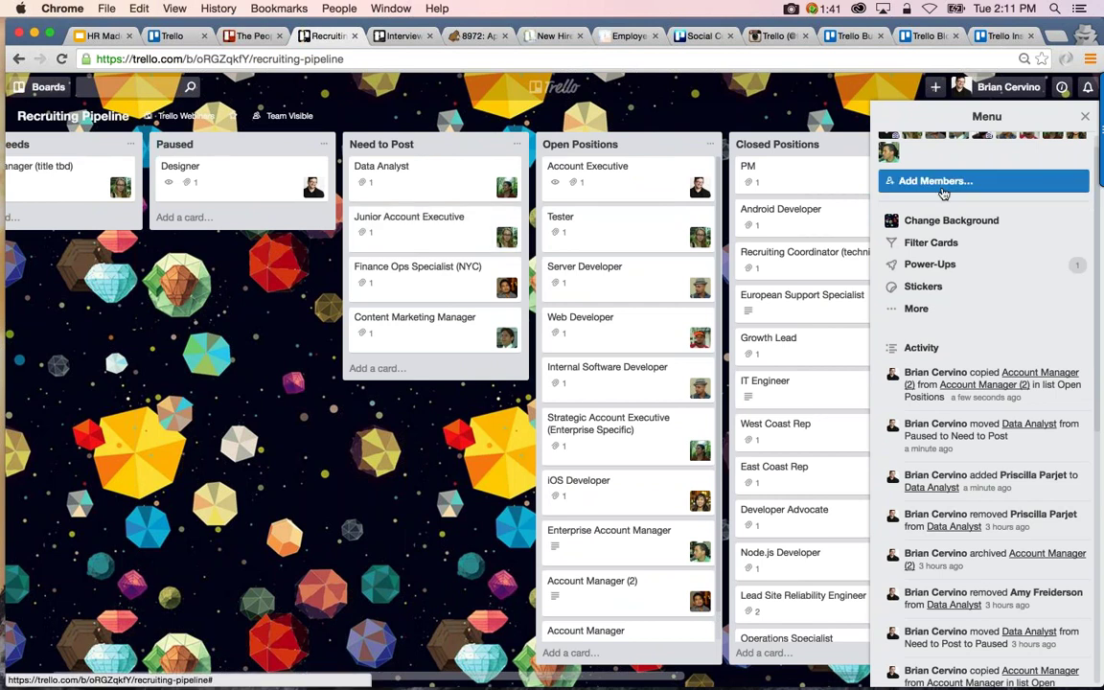
{"action": "scroll", "coordinate": [944, 196], "scroll_direction": "up", "scroll_amount": 1}
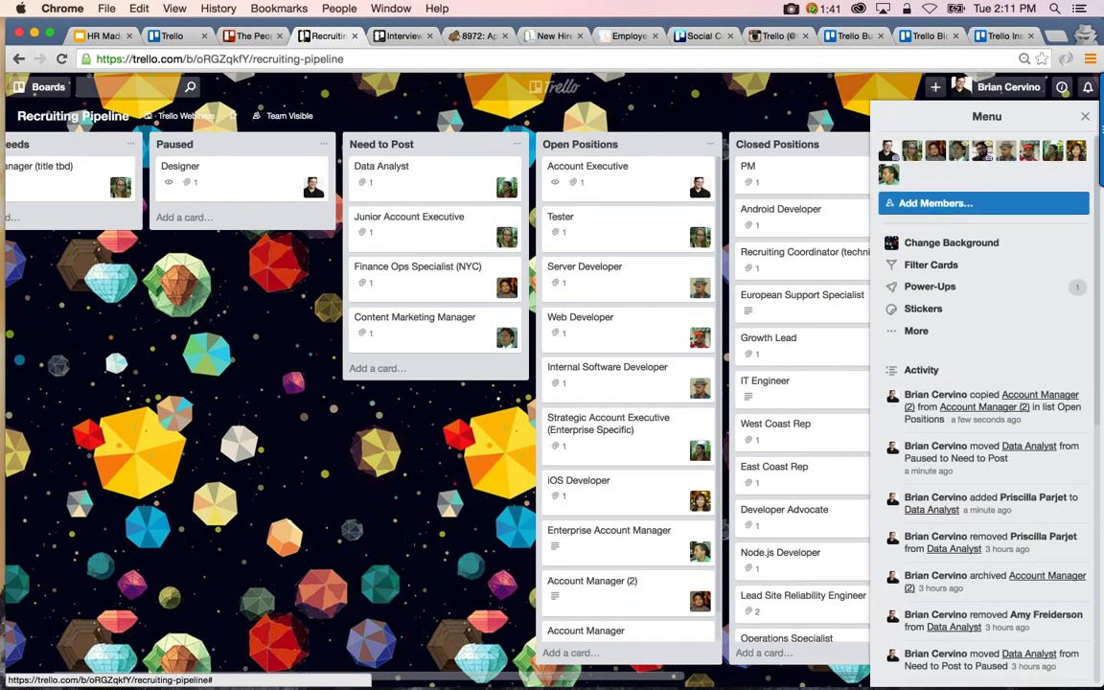
{"action": "left_click", "coordinate": [946, 274]}
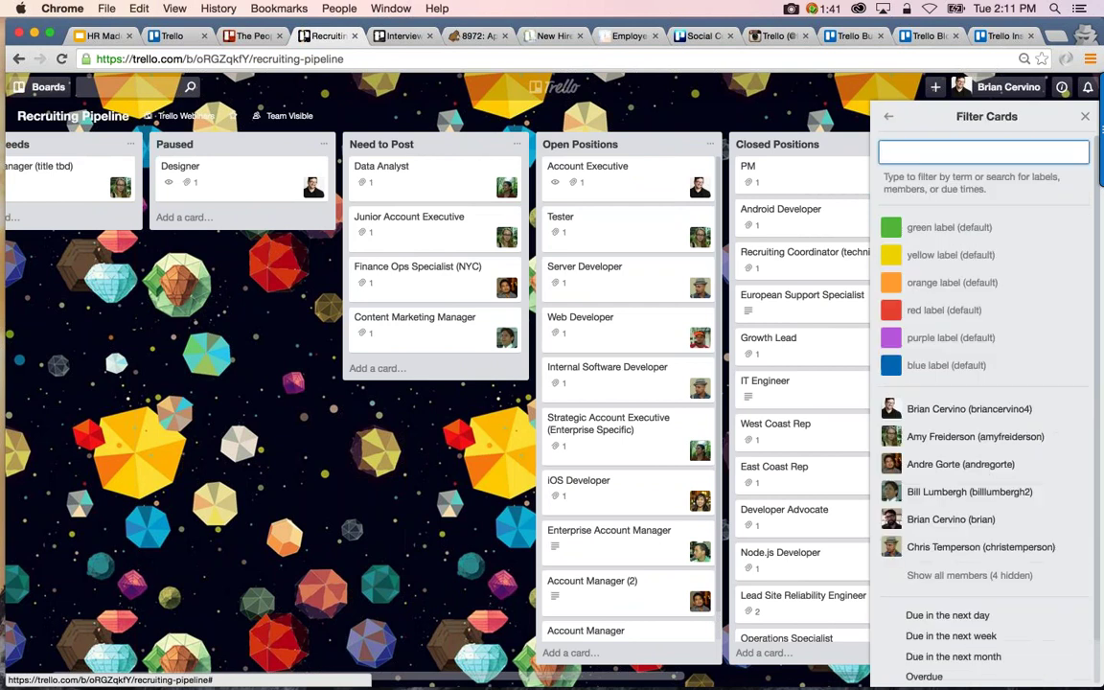
{"action": "left_click", "coordinate": [942, 412]}
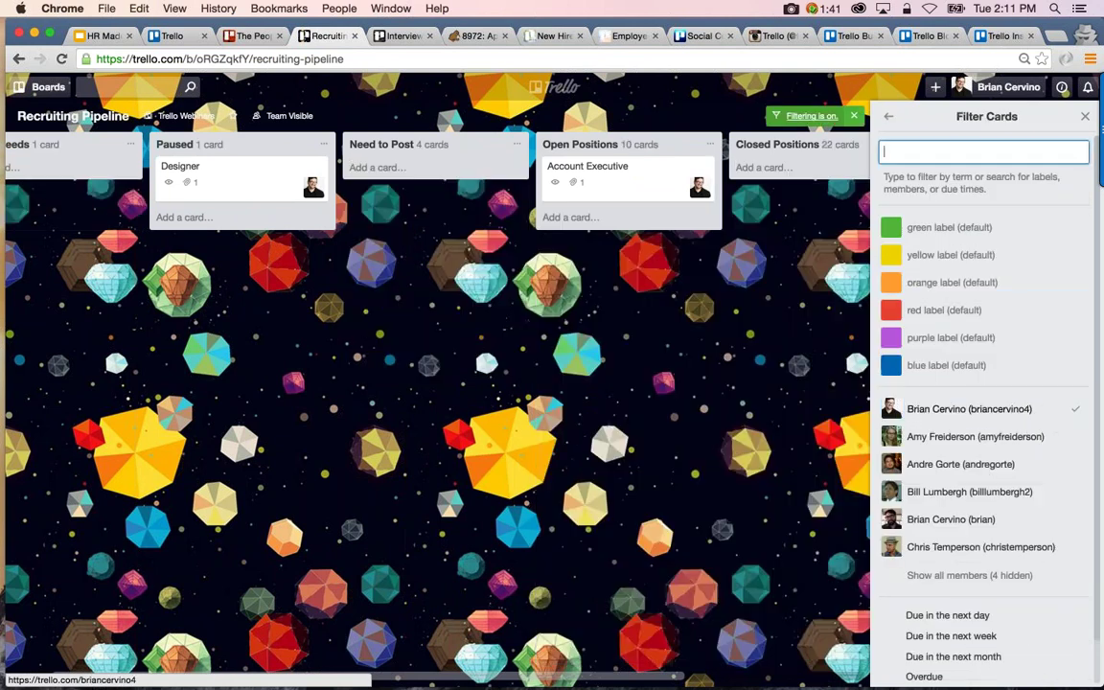
Try the second member's filter, clear all member filters, and switch to Interview Pipeline
{"action": "left_click", "coordinate": [943, 414]}
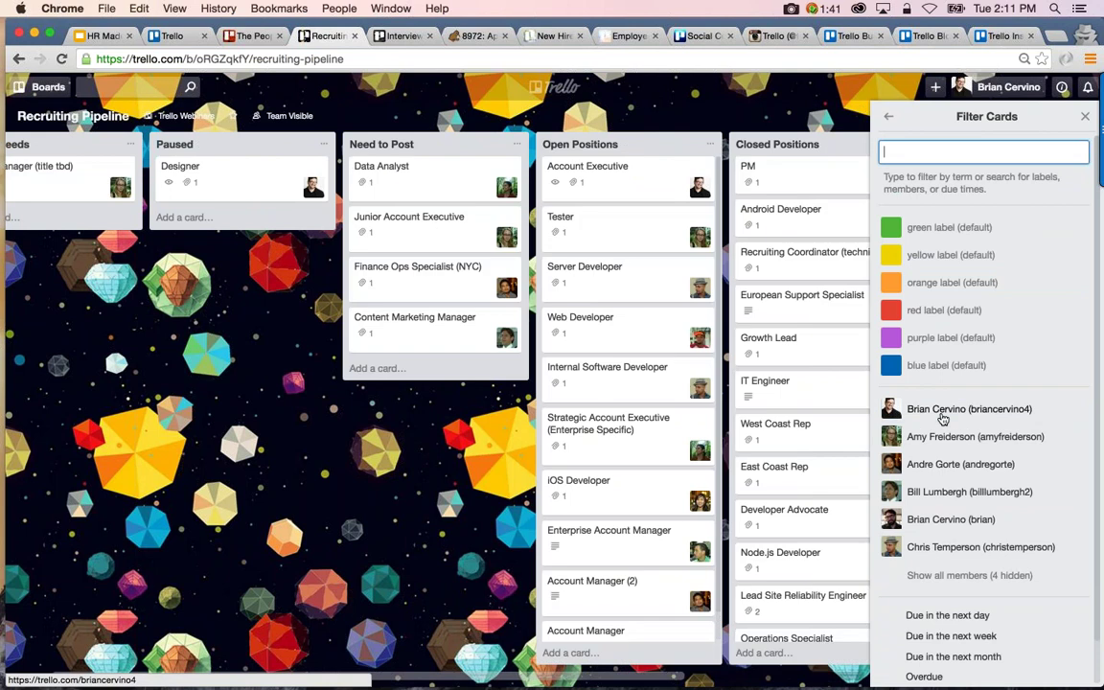
{"action": "left_click", "coordinate": [944, 446]}
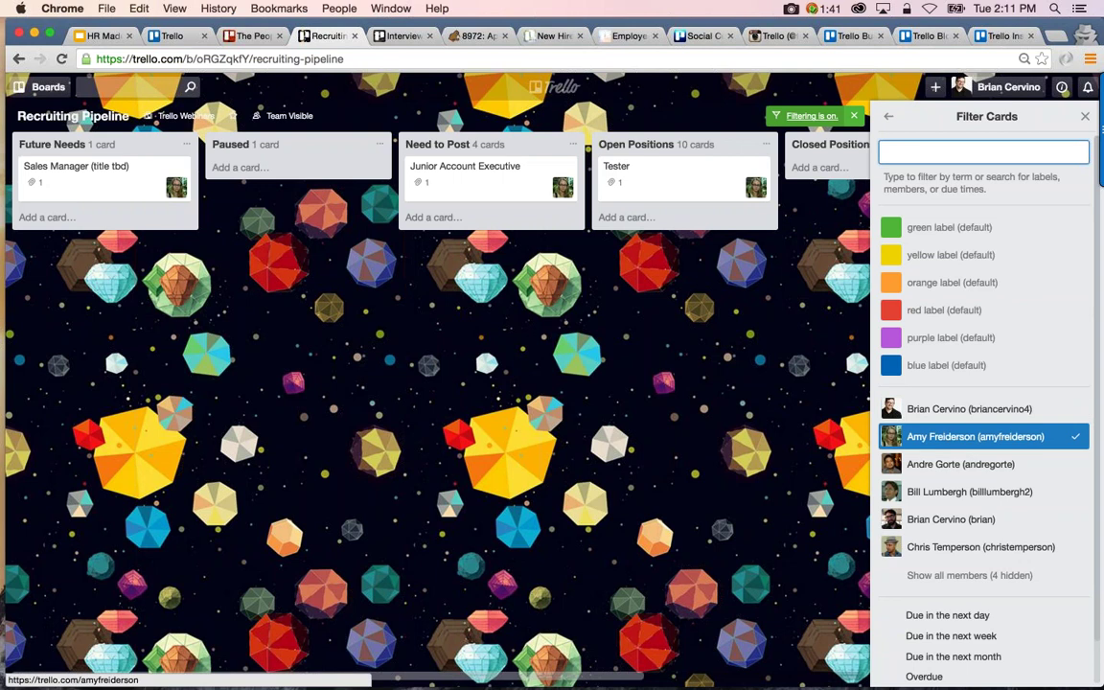
{"action": "left_click", "coordinate": [958, 436]}
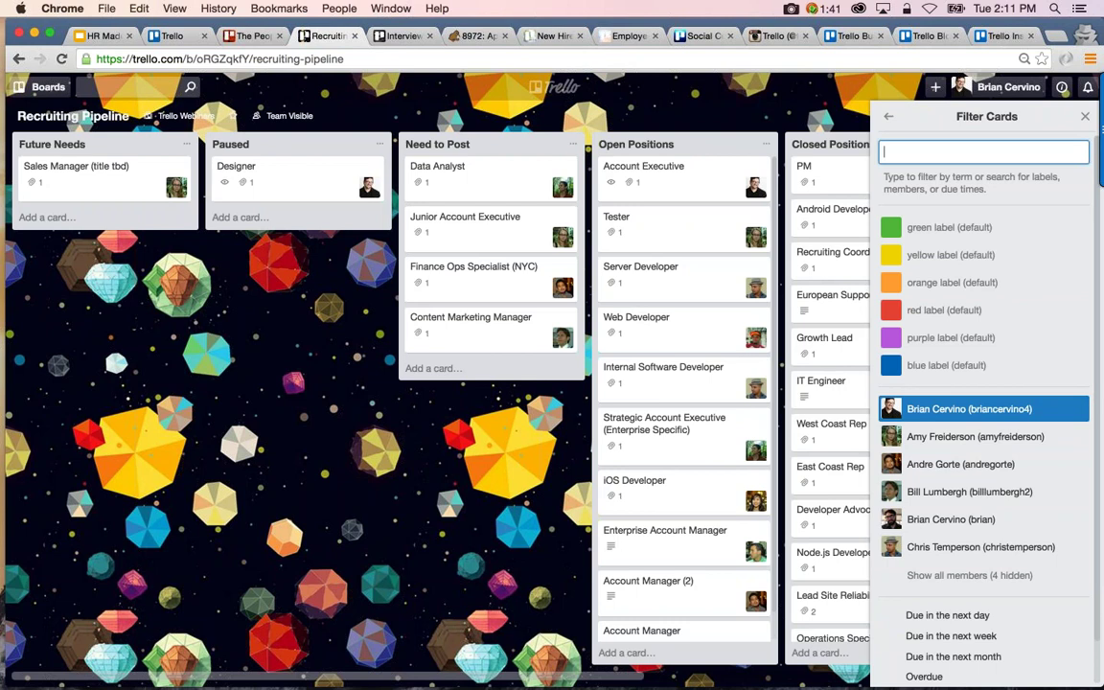
{"action": "left_click", "coordinate": [389, 38]}
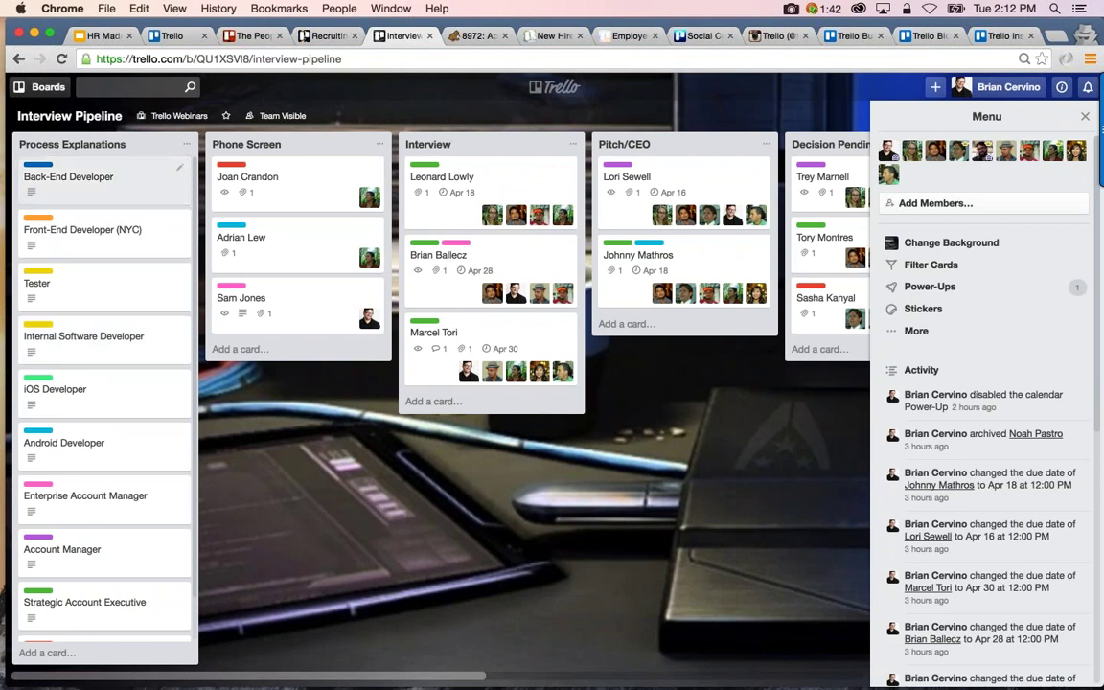
Look over the Back-End Developer card, then filter the board to SAE-labelled cards
{"action": "left_click", "coordinate": [76, 180]}
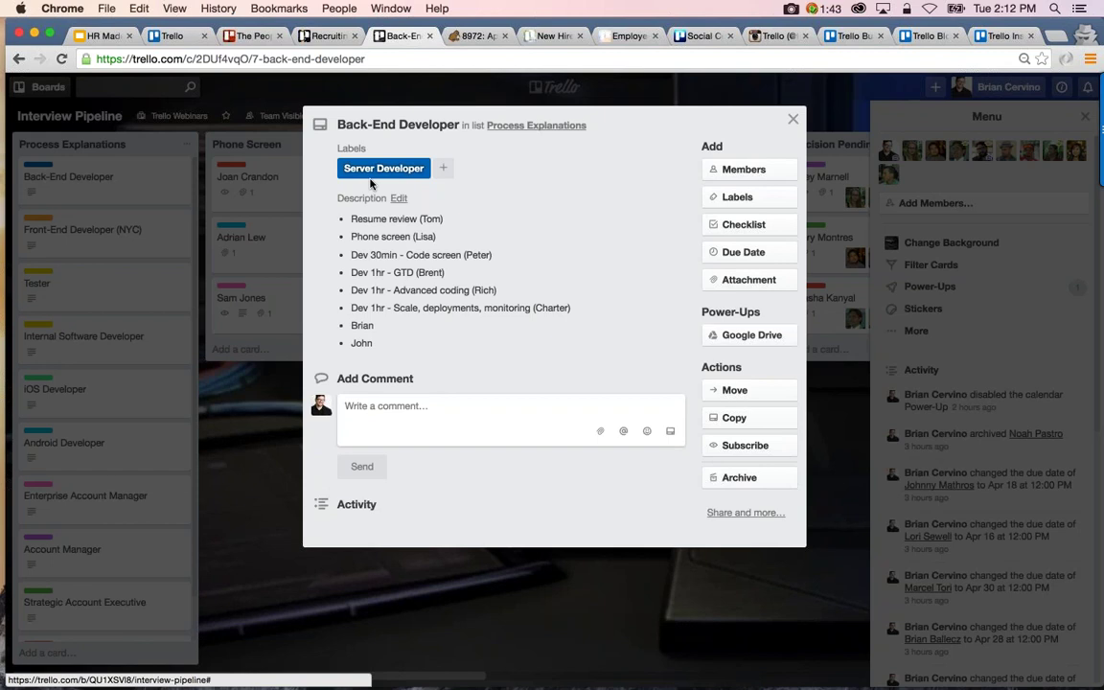
{"action": "key", "text": "Escape"}
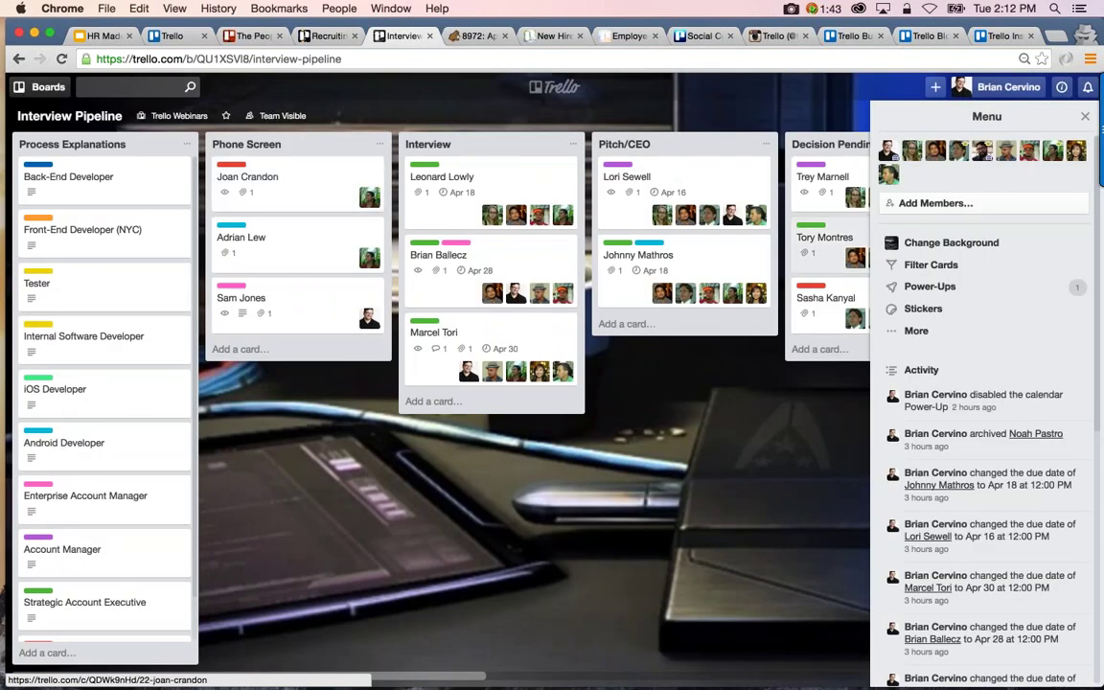
{"action": "left_click", "coordinate": [926, 265]}
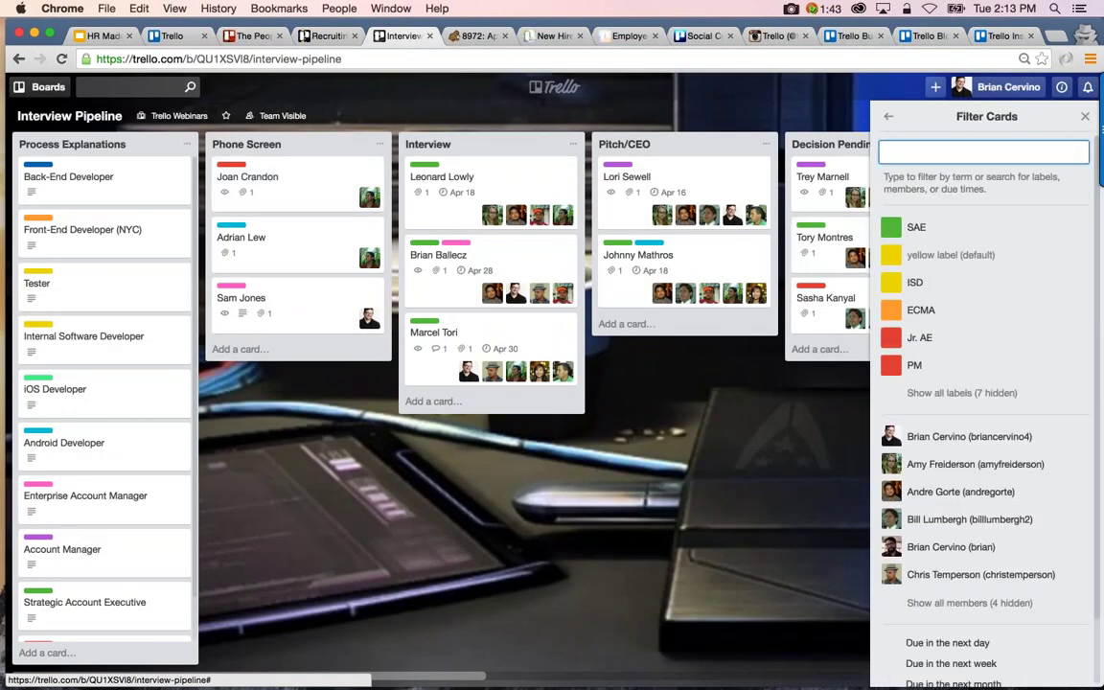
{"action": "left_click", "coordinate": [894, 230]}
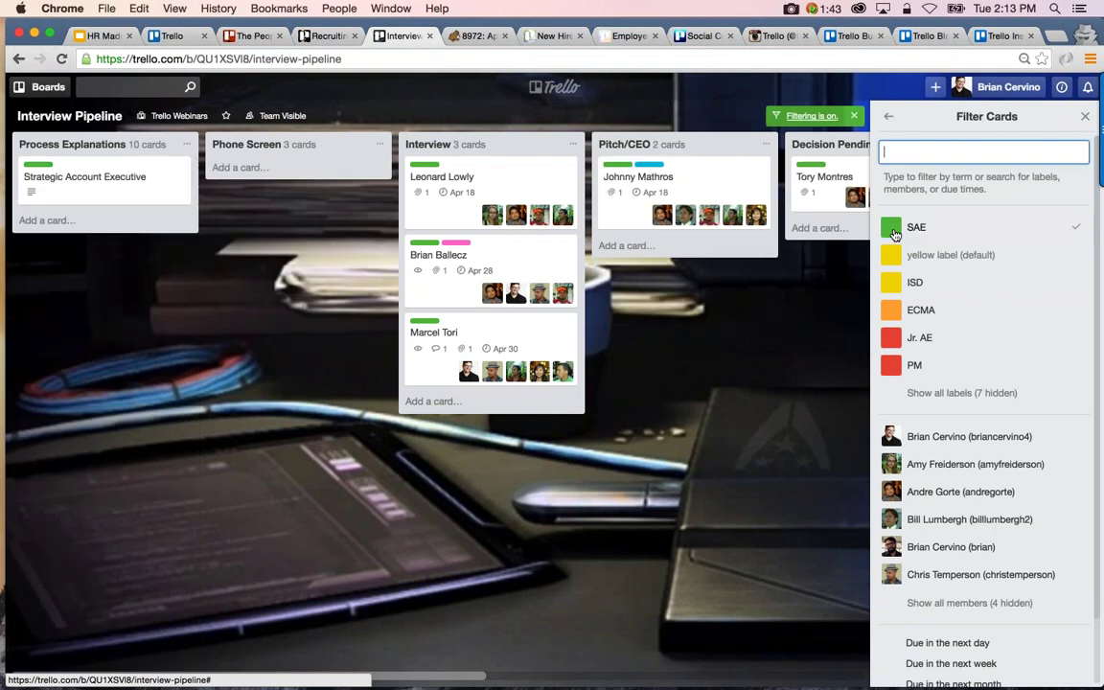
Scroll through the SAE-filtered lists, then turn the SAE filter off
{"action": "scroll", "coordinate": [686, 324], "scroll_direction": "right", "scroll_amount": 5}
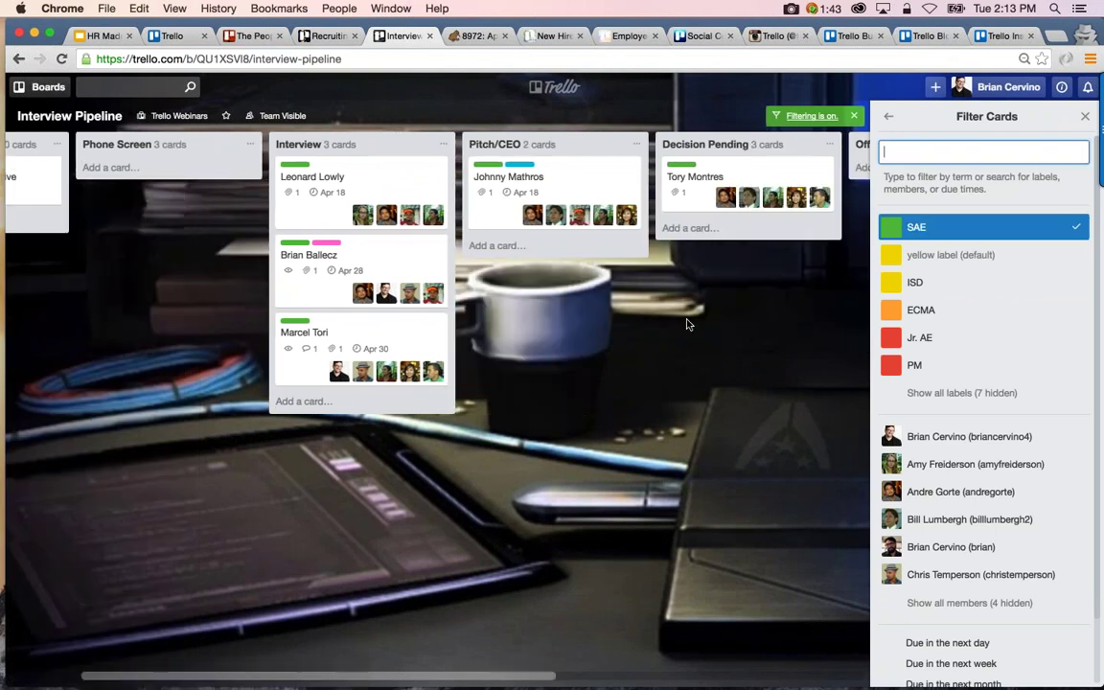
{"action": "scroll", "coordinate": [686, 324], "scroll_direction": "right", "scroll_amount": 2}
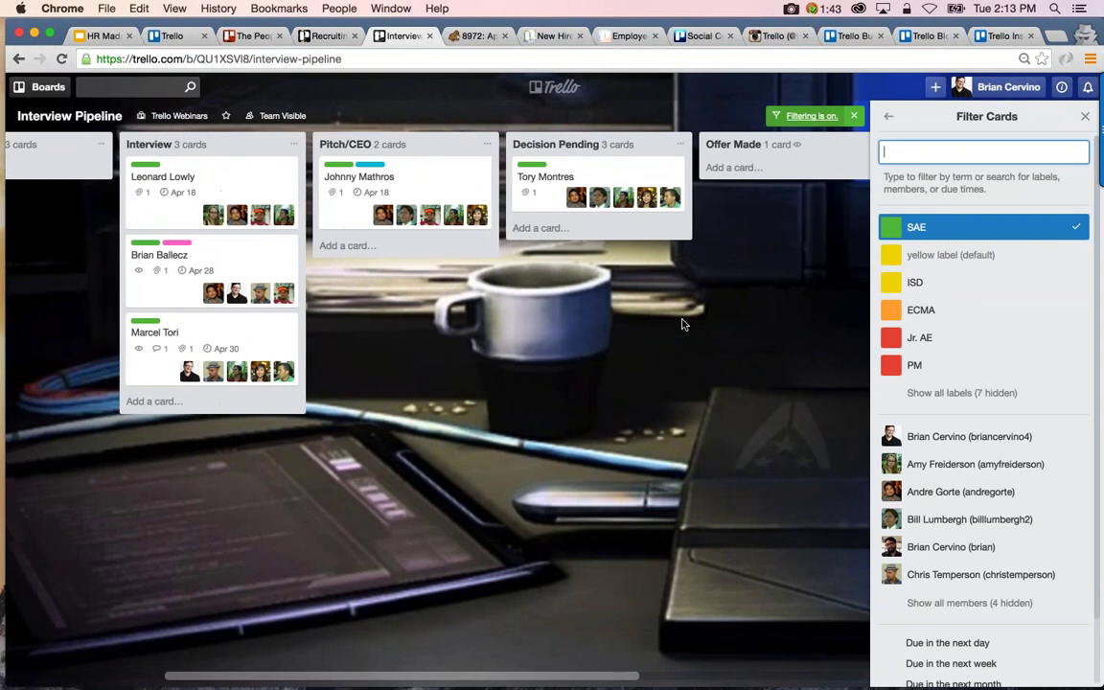
{"action": "scroll", "coordinate": [444, 319], "scroll_direction": "right", "scroll_amount": 5}
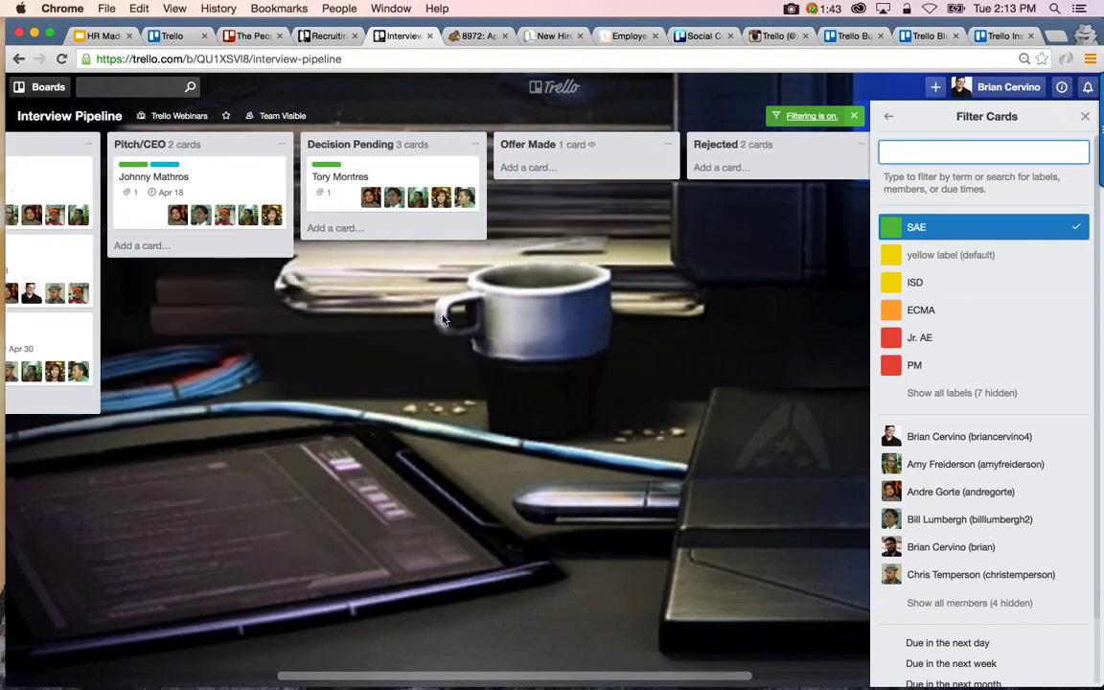
{"action": "scroll", "coordinate": [443, 319], "scroll_direction": "left", "scroll_amount": 5}
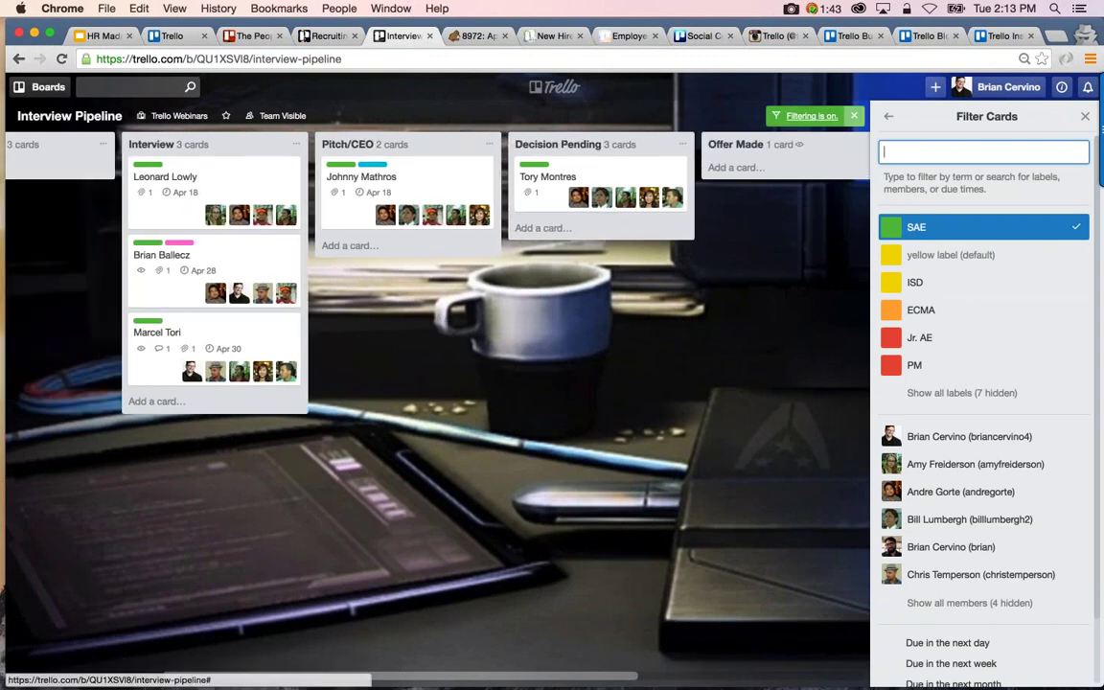
{"action": "left_click", "coordinate": [853, 119]}
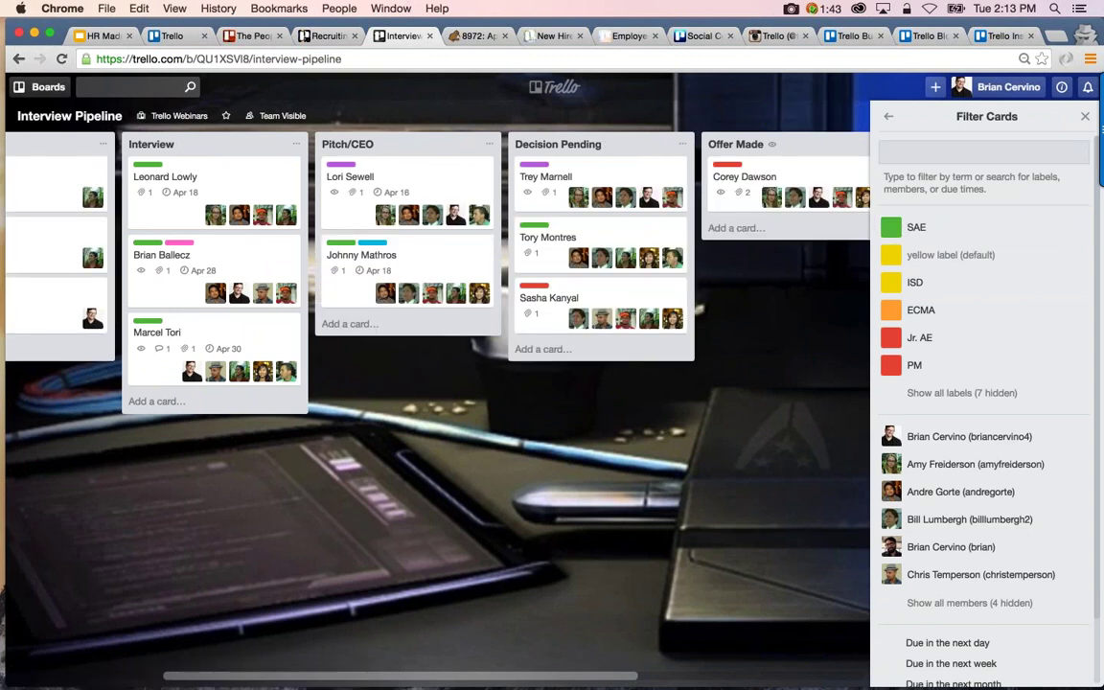
{"action": "scroll", "coordinate": [145, 383], "scroll_direction": "left", "scroll_amount": 5}
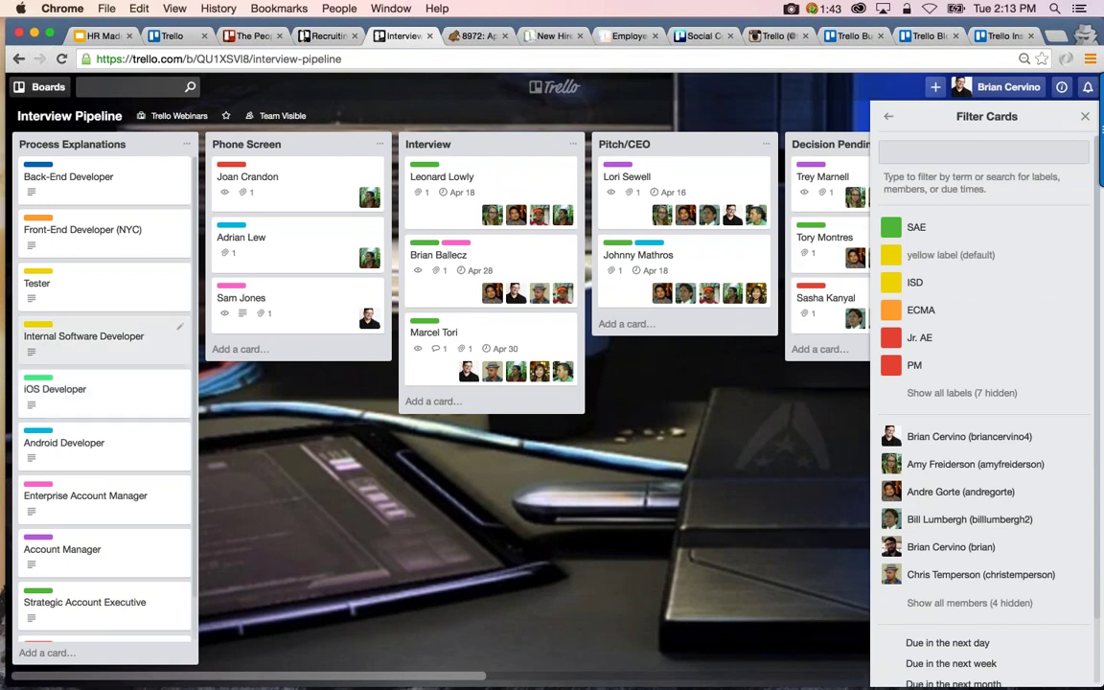
Add a card named with the candidate's full name to the Phone Screen list
{"action": "left_click", "coordinate": [240, 349]}
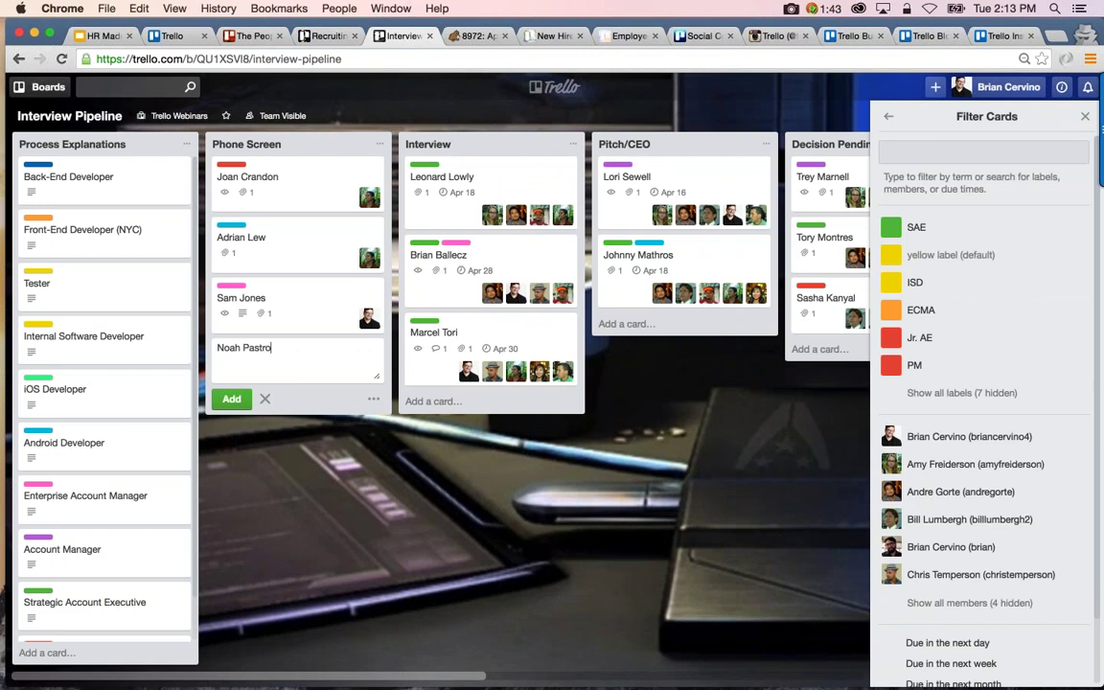
{"action": "key", "text": "Return"}
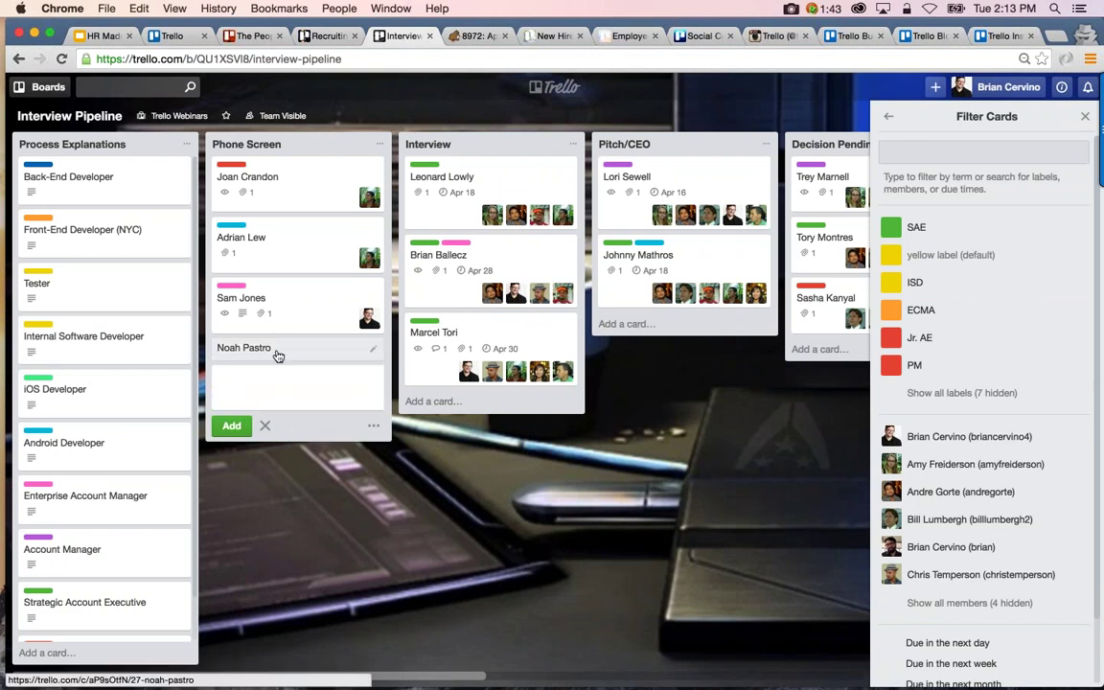
{"action": "key", "text": "Escape"}
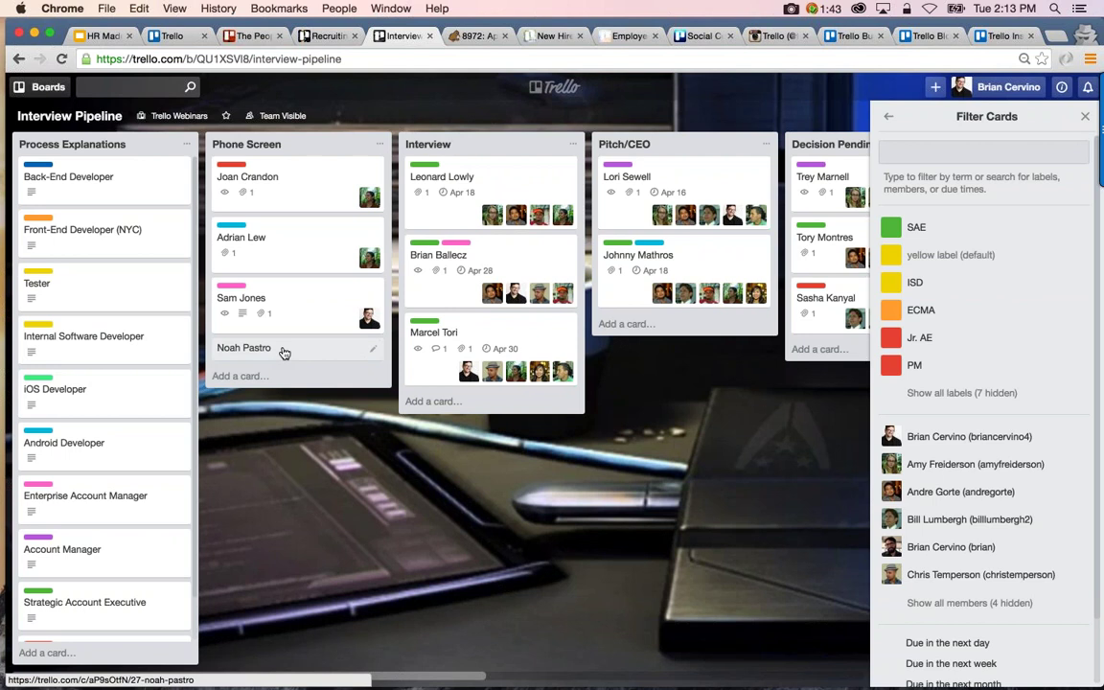
Label the new candidate card SAE and assign a board member to it
{"action": "left_click", "coordinate": [283, 353]}
{"action": "left_click", "coordinate": [757, 202]}
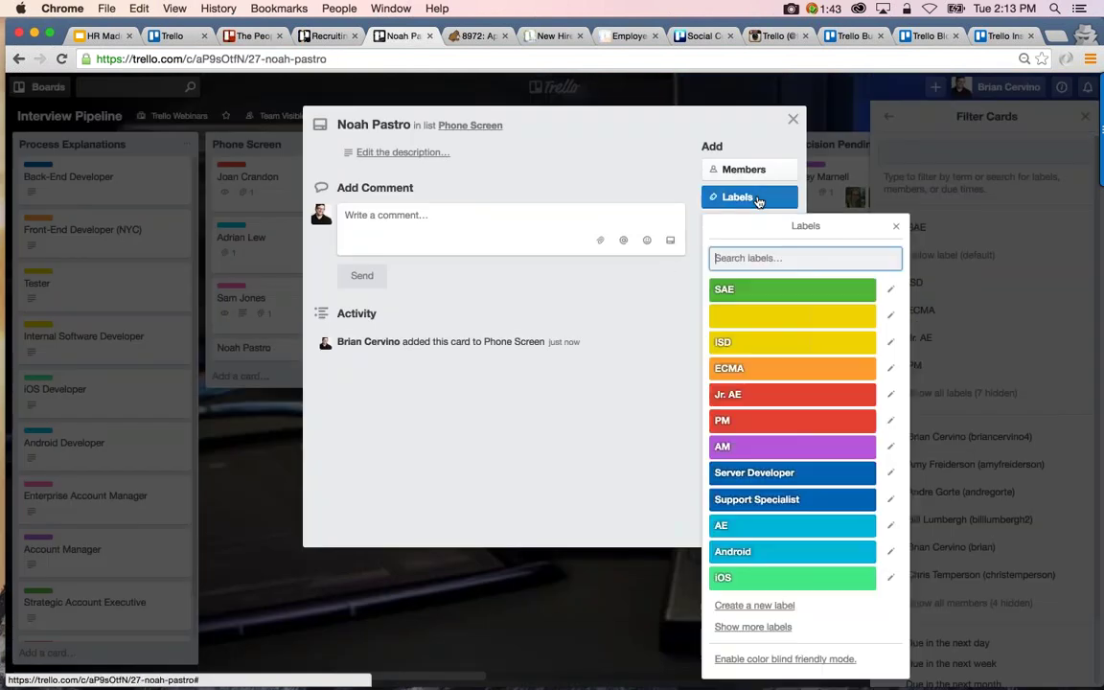
{"action": "left_click", "coordinate": [759, 292]}
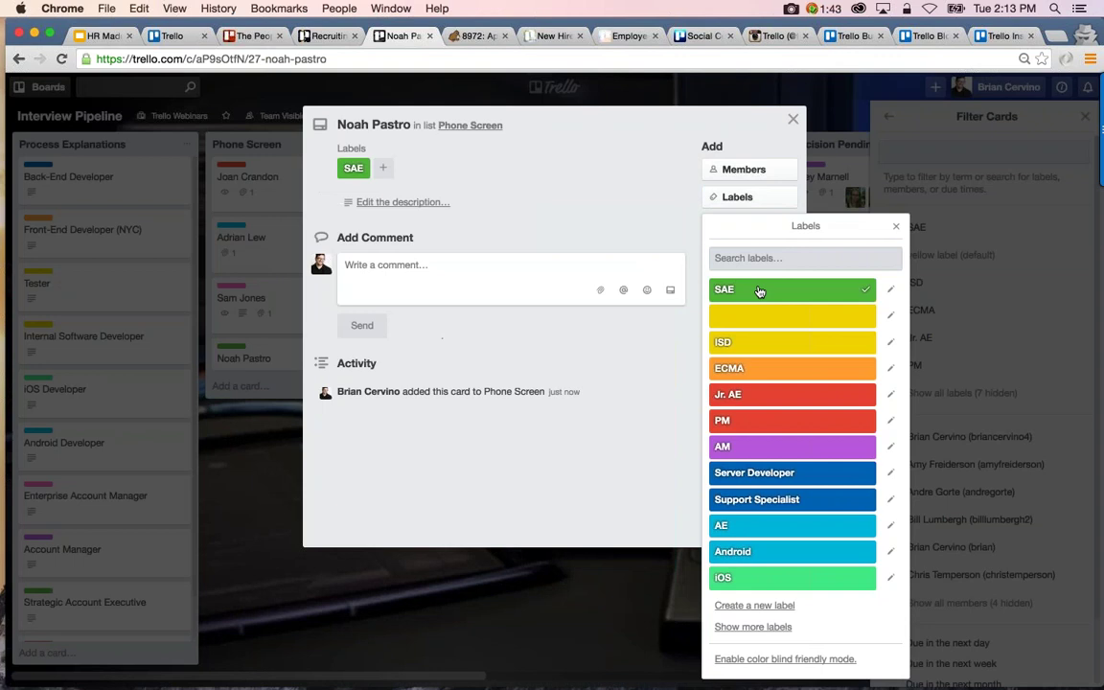
{"action": "left_click", "coordinate": [793, 121]}
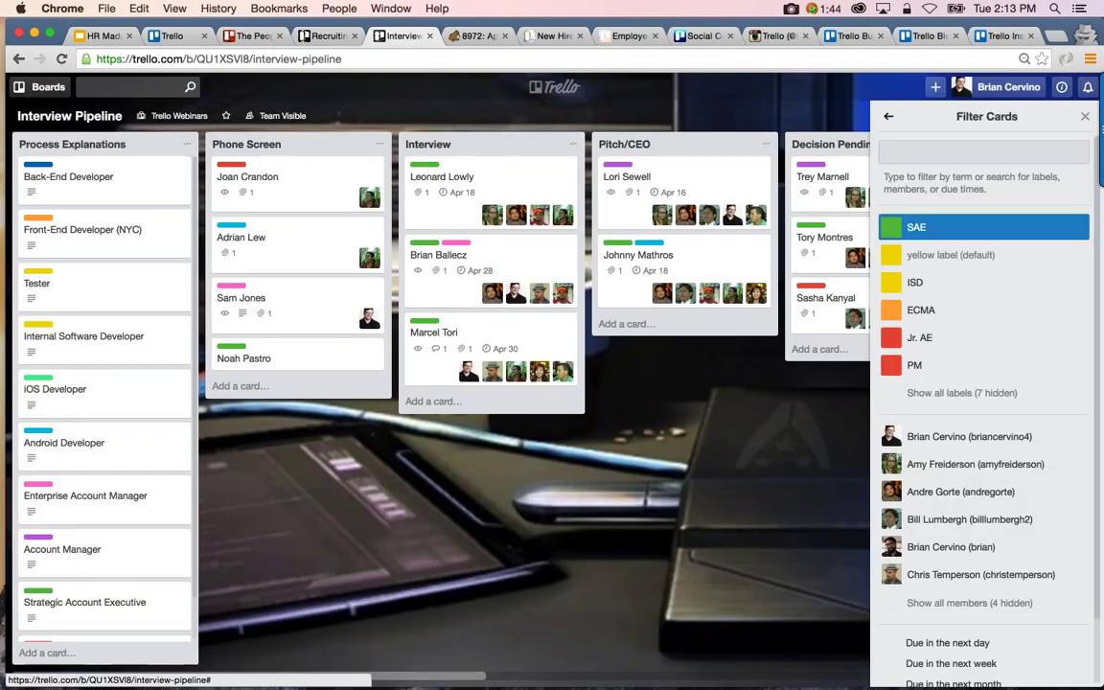
{"action": "left_click", "coordinate": [889, 119]}
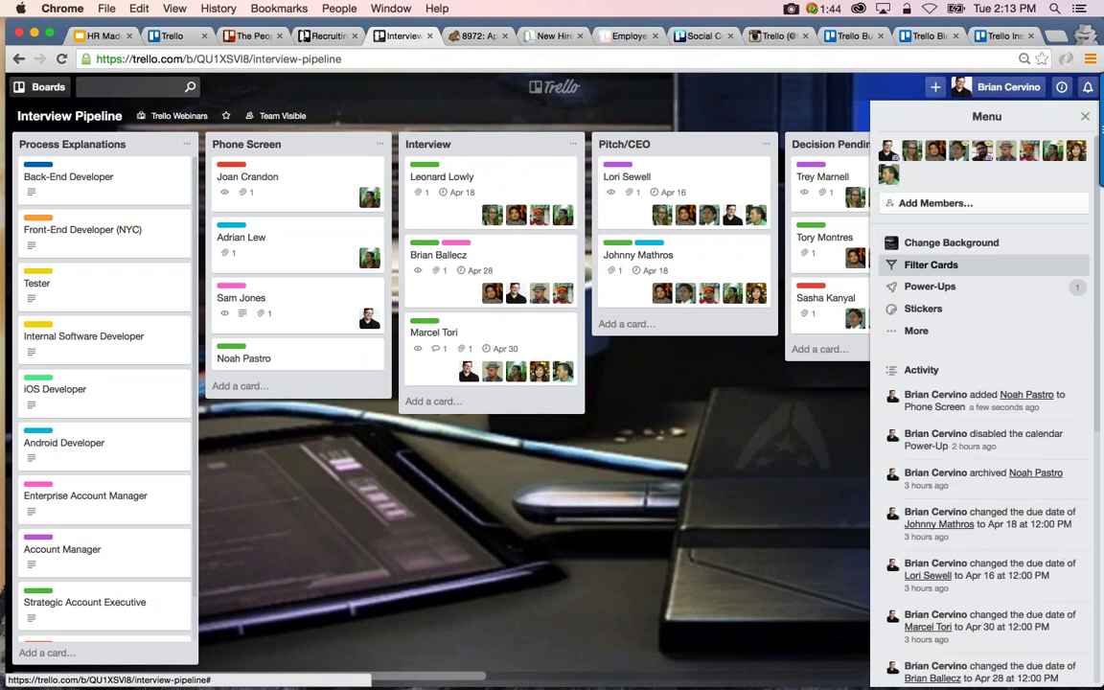
{"action": "left_click_drag", "start_coordinate": [888, 151], "coordinate": [347, 361]}
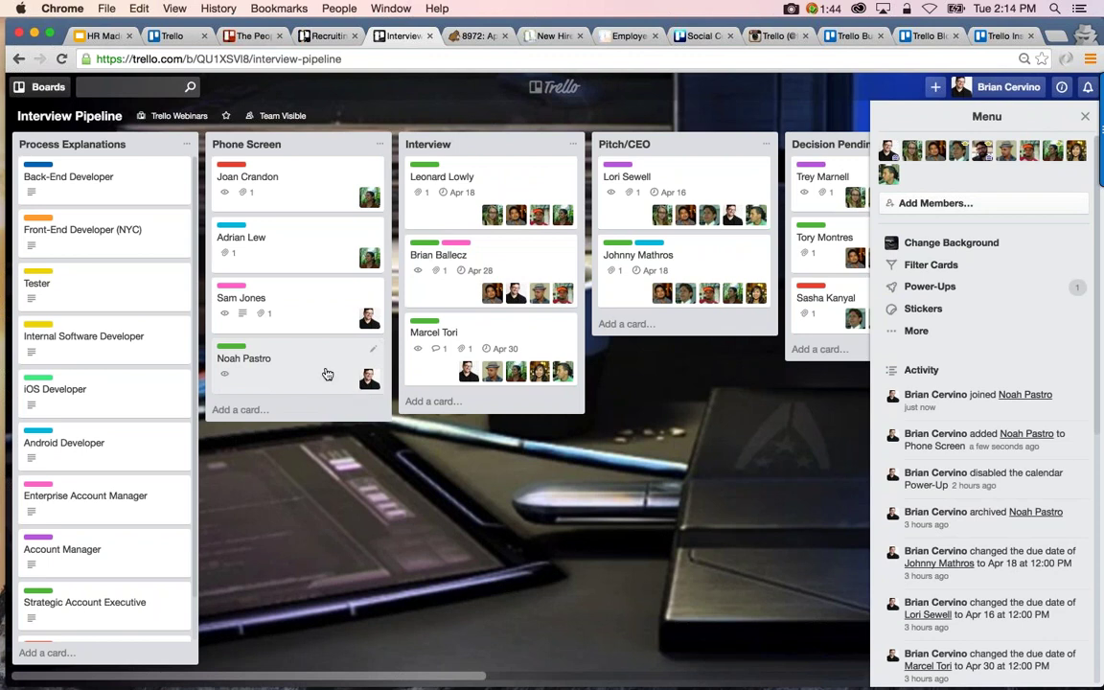
Attach the copied FogBugz case 8972 link to the candidate card, named as their application
{"action": "left_click", "coordinate": [297, 357]}
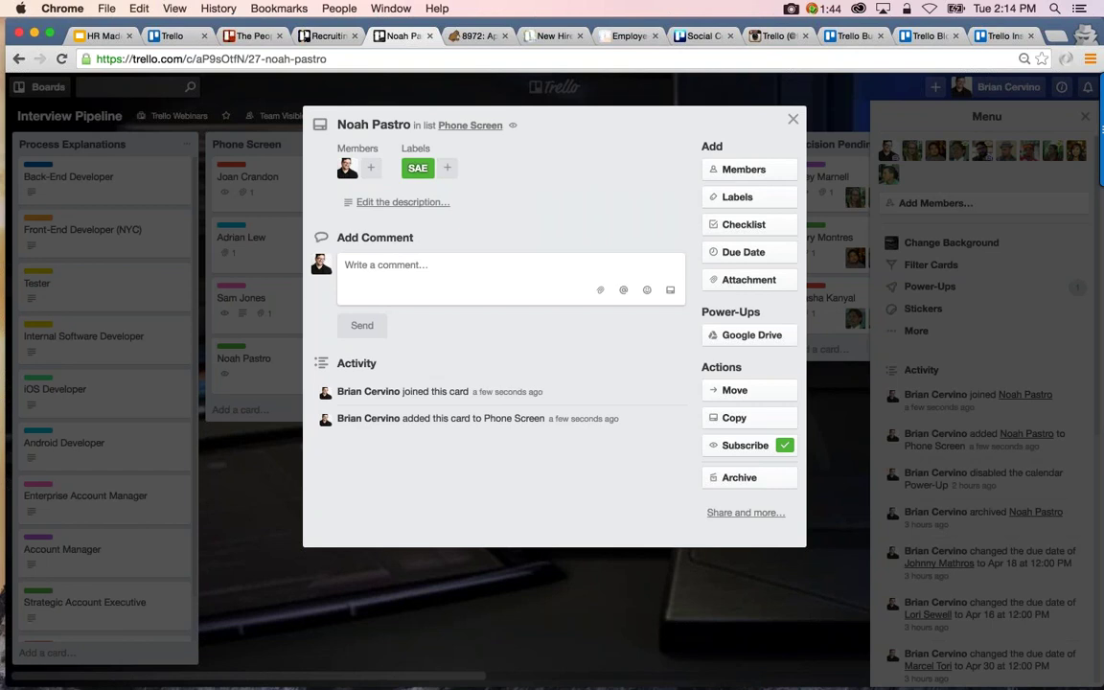
{"action": "left_click", "coordinate": [465, 40]}
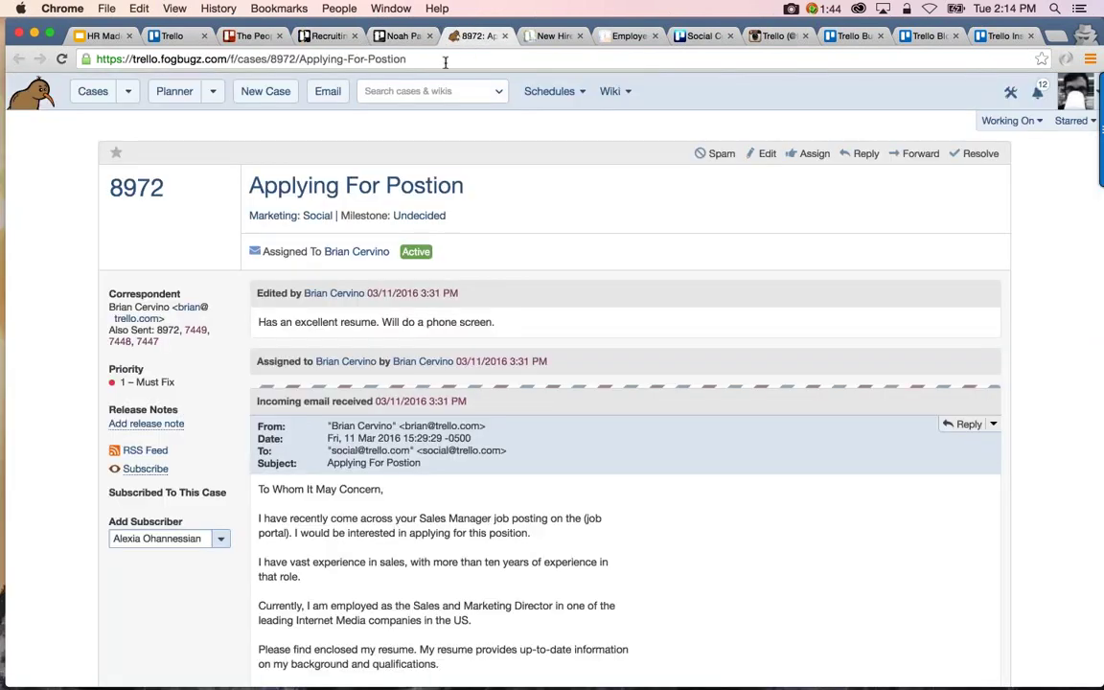
{"action": "left_click", "coordinate": [397, 35]}
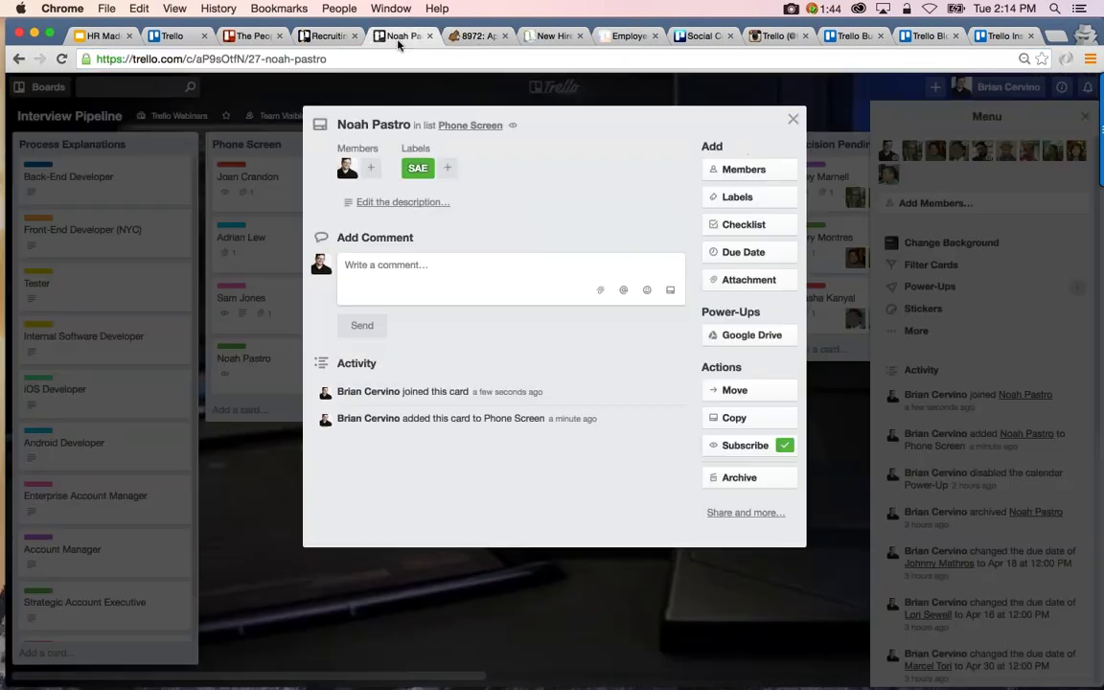
{"action": "left_click", "coordinate": [747, 281]}
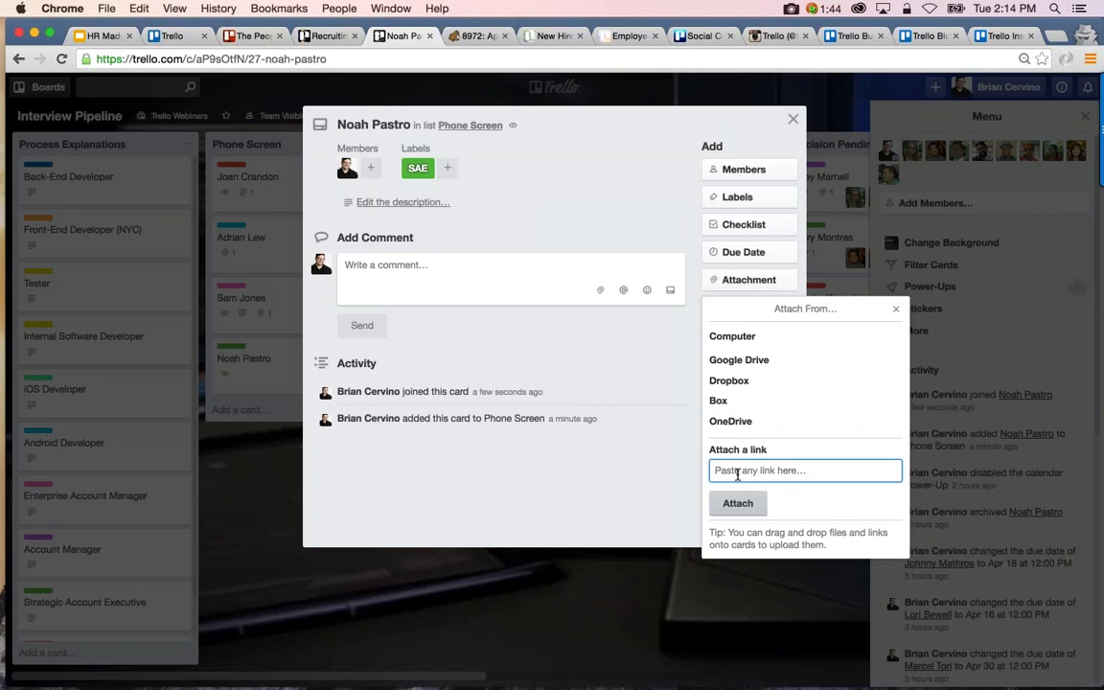
{"action": "left_click", "coordinate": [738, 516]}
{"action": "key", "text": "Return"}
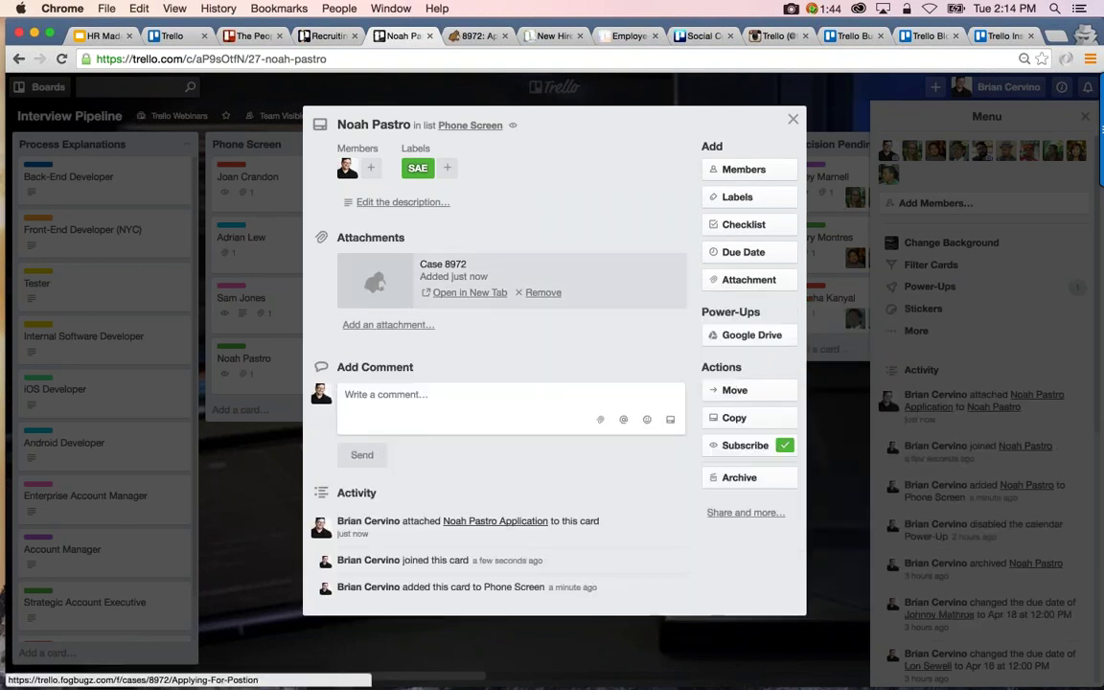
Open the attached case 8972 to check it, close the duplicate tab, then close the card
{"action": "left_click", "coordinate": [380, 281]}
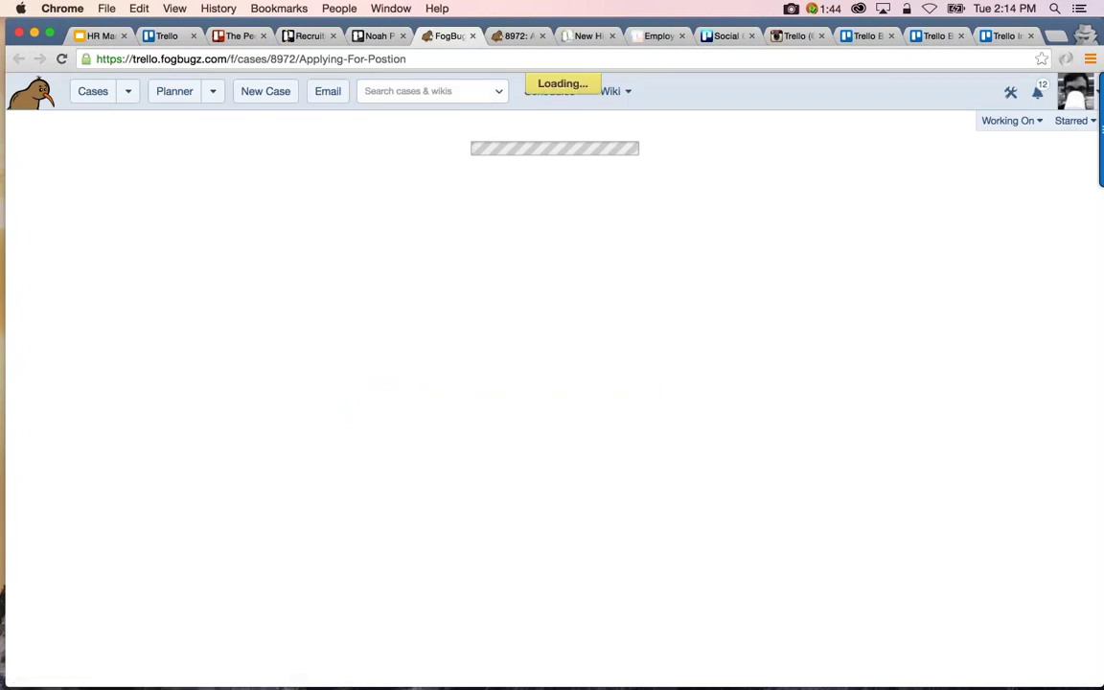
{"action": "scroll", "coordinate": [412, 293], "scroll_direction": "down", "scroll_amount": 1}
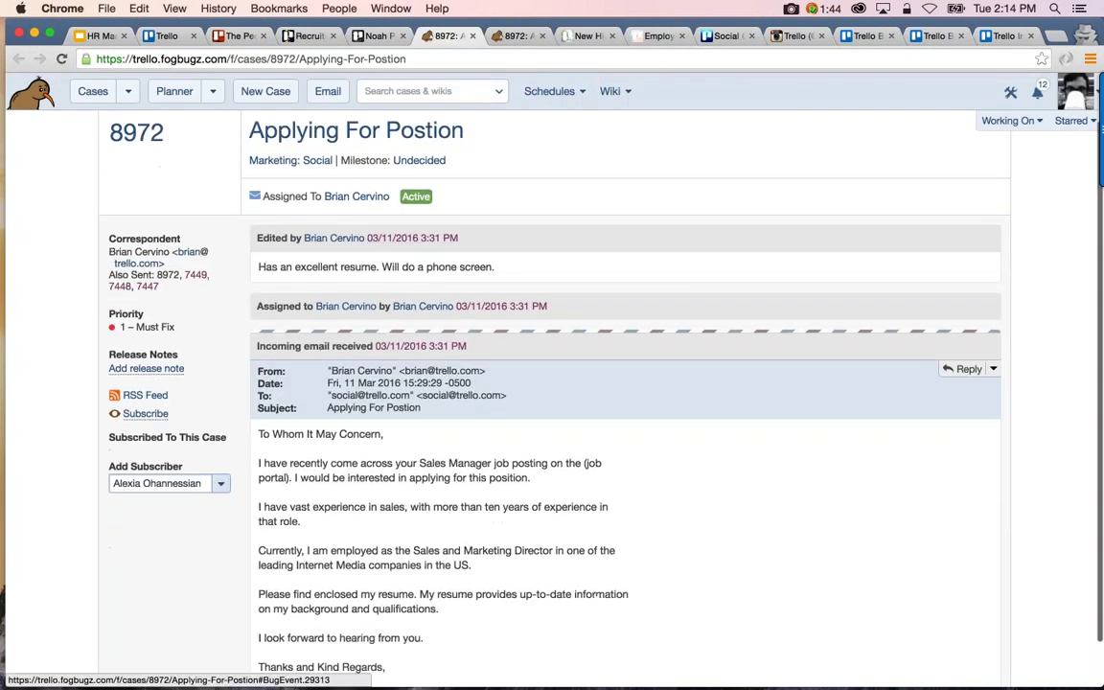
{"action": "left_click", "coordinate": [474, 37]}
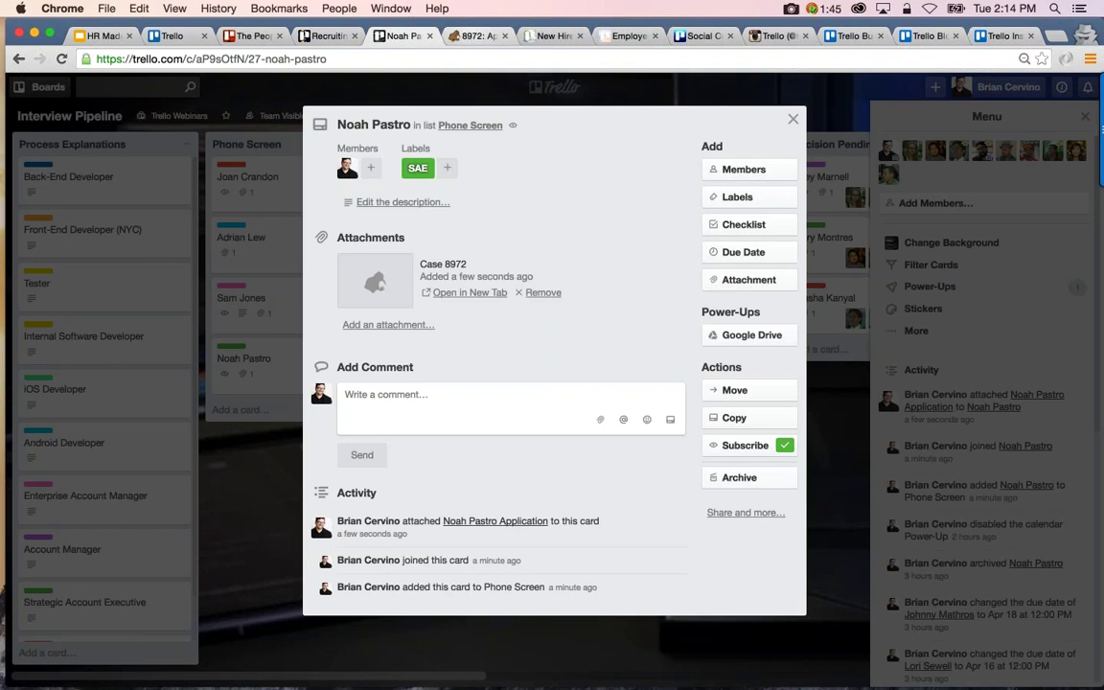
{"action": "left_click", "coordinate": [476, 35]}
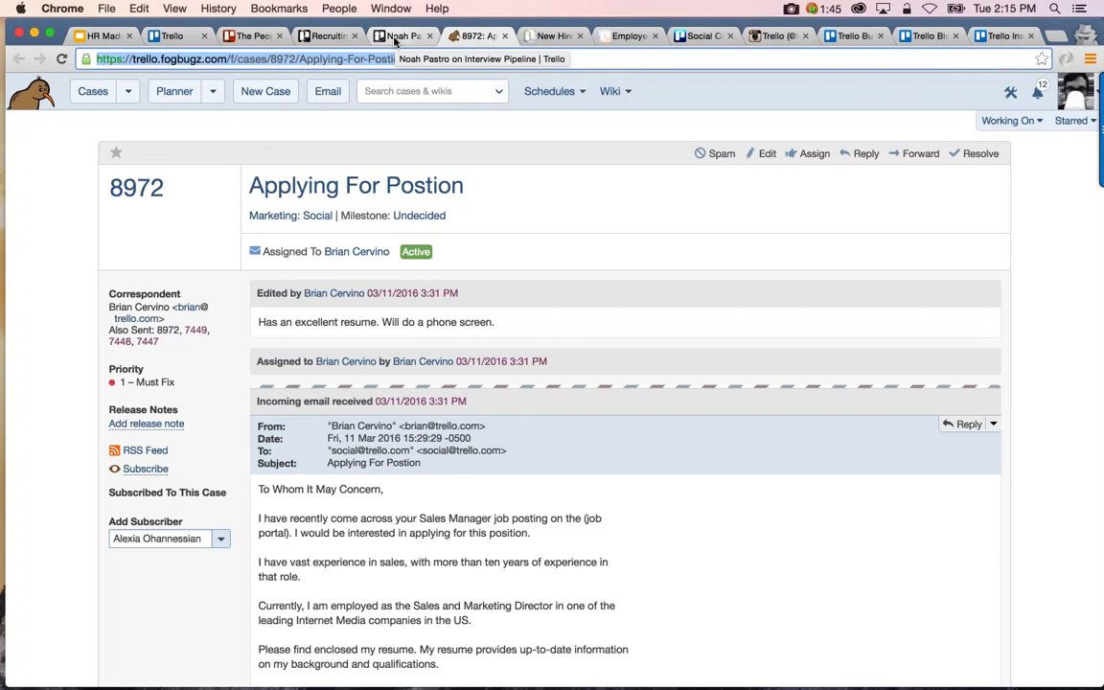
{"action": "left_click", "coordinate": [394, 37]}
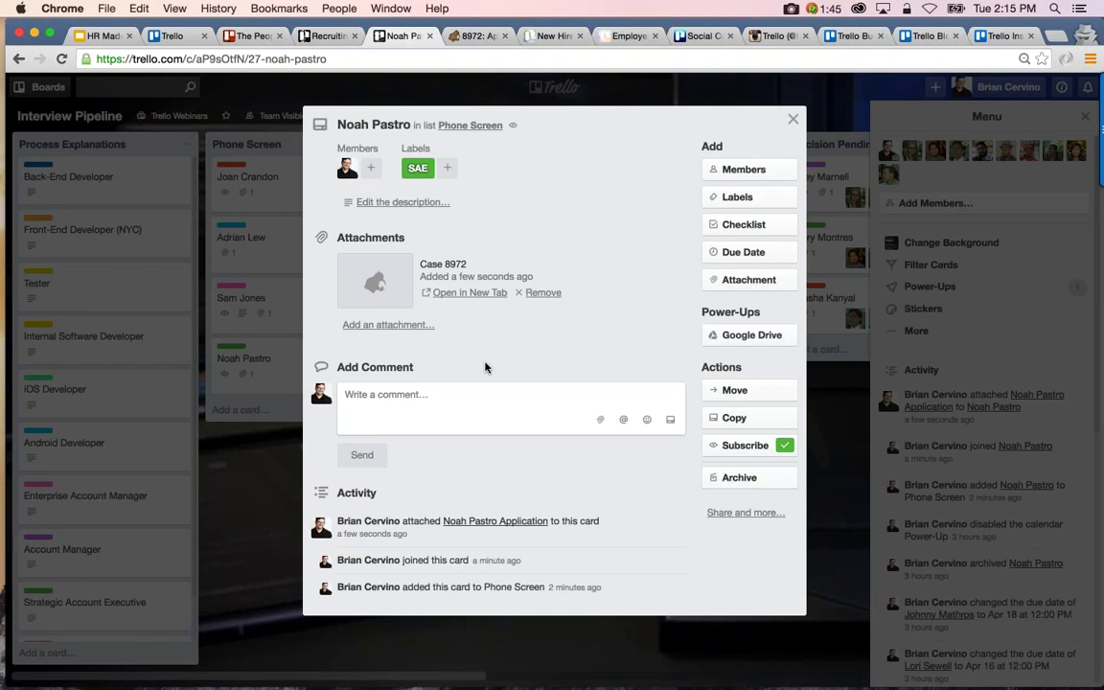
{"action": "key", "text": "Escape"}
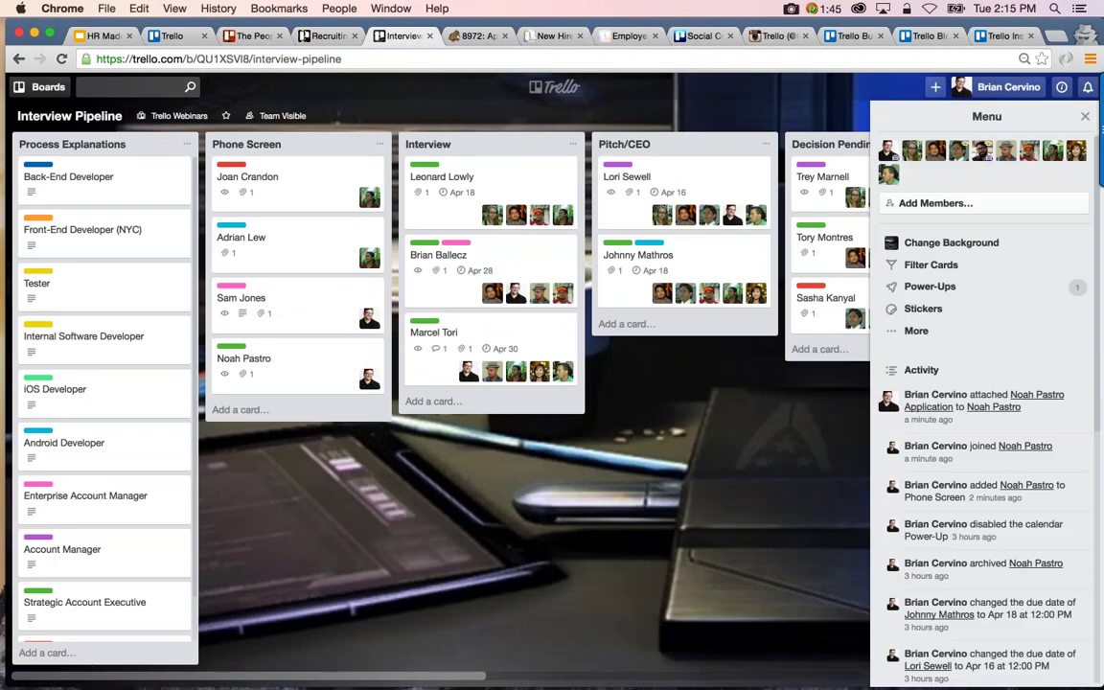
Drag the last Phone Screen candidate to the top of Interview and add three members to it
{"action": "left_click_drag", "start_coordinate": [257, 353], "coordinate": [451, 172]}
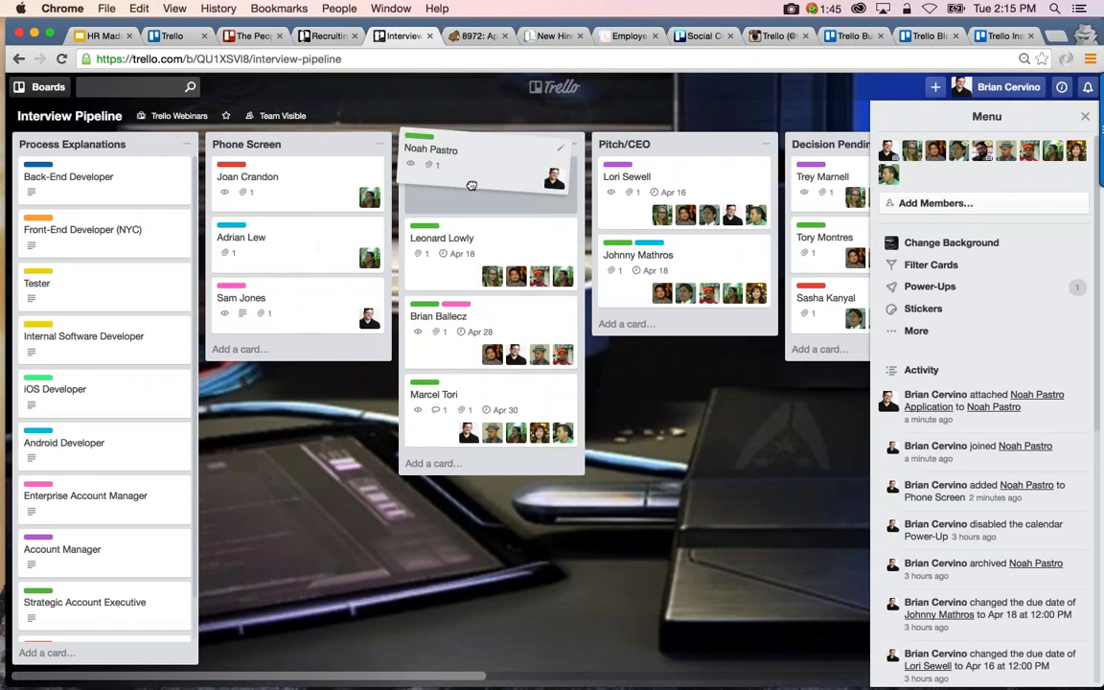
{"action": "scroll", "coordinate": [575, 324], "scroll_direction": "right", "scroll_amount": 3}
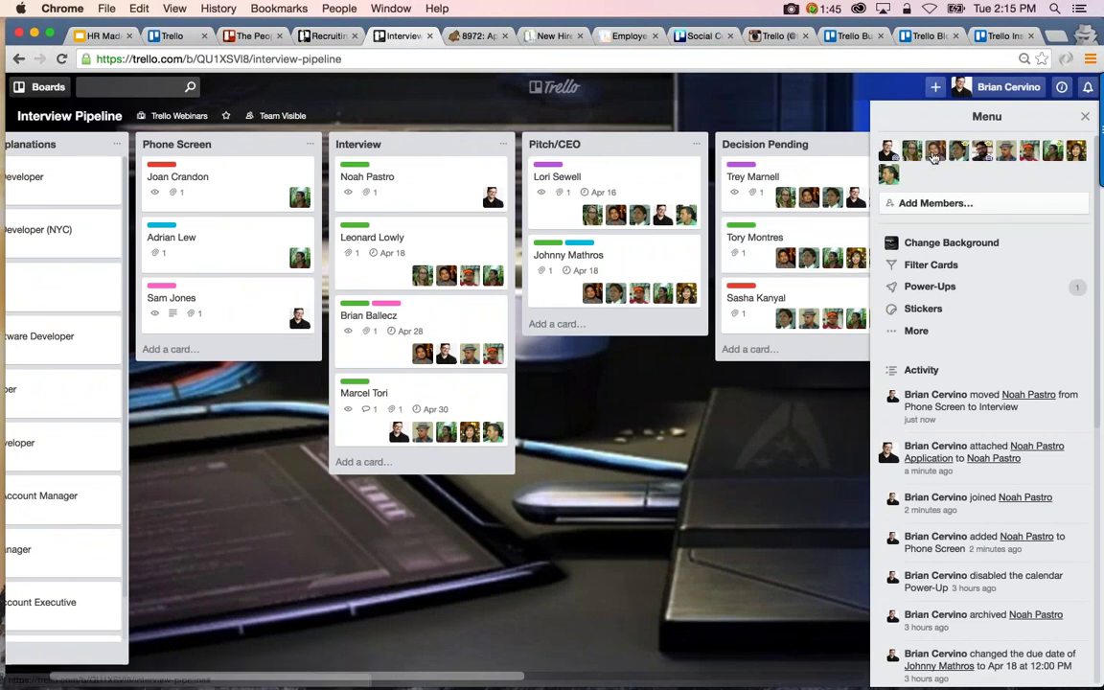
{"action": "left_click_drag", "start_coordinate": [935, 156], "coordinate": [451, 177]}
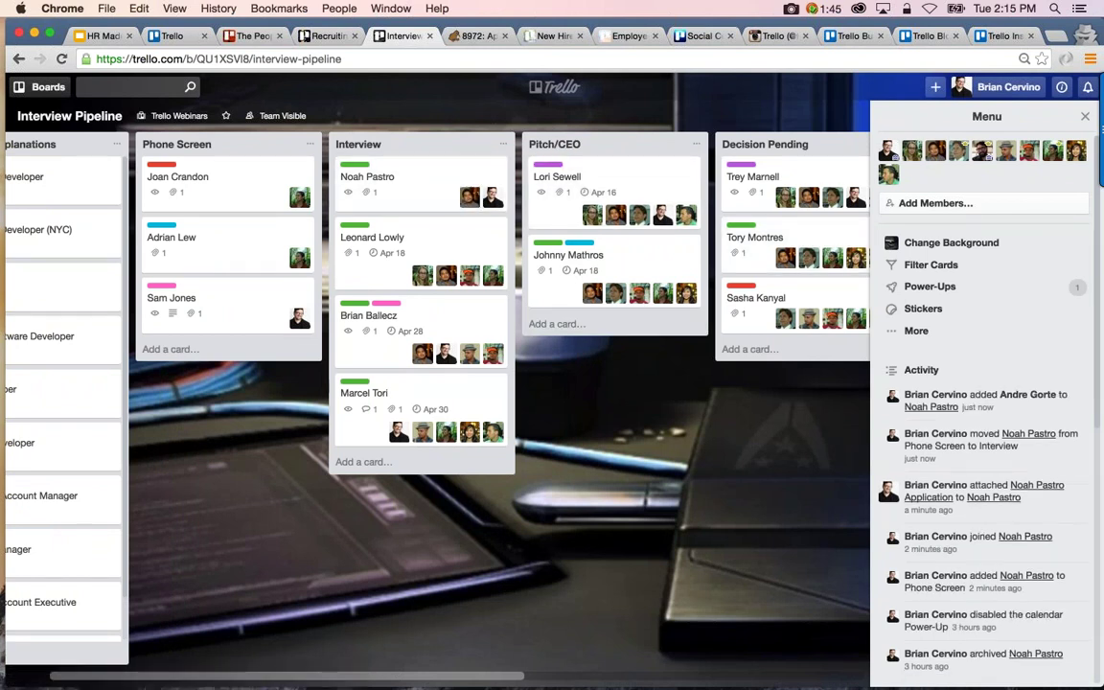
{"action": "left_click_drag", "start_coordinate": [944, 152], "coordinate": [446, 191]}
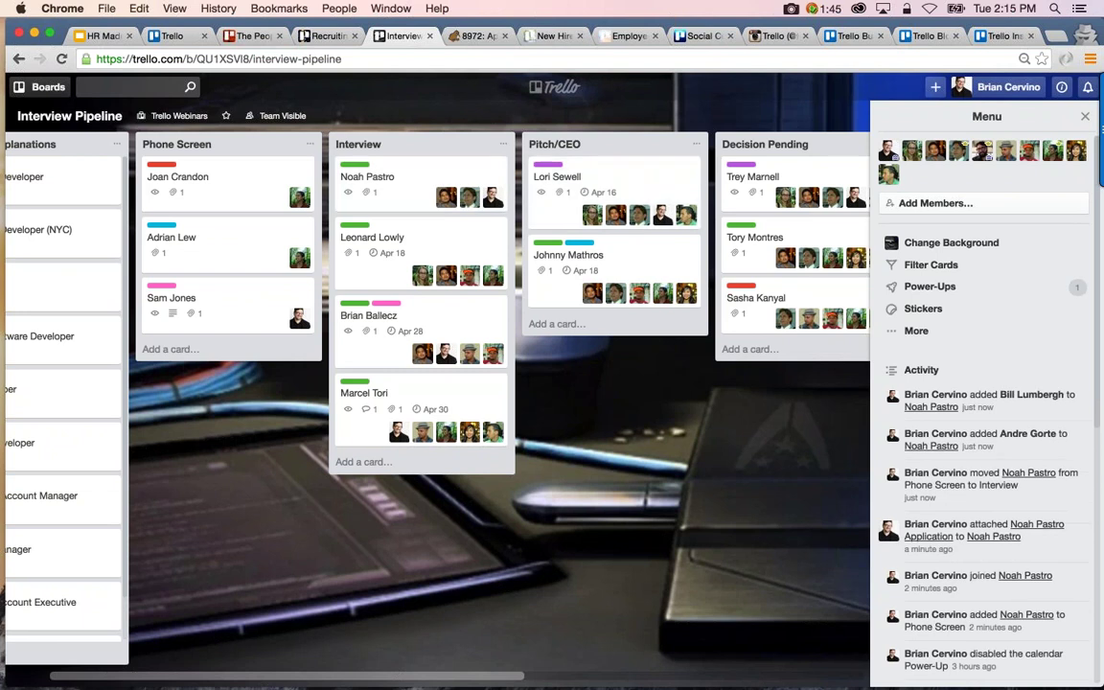
{"action": "left_click_drag", "start_coordinate": [927, 150], "coordinate": [426, 209]}
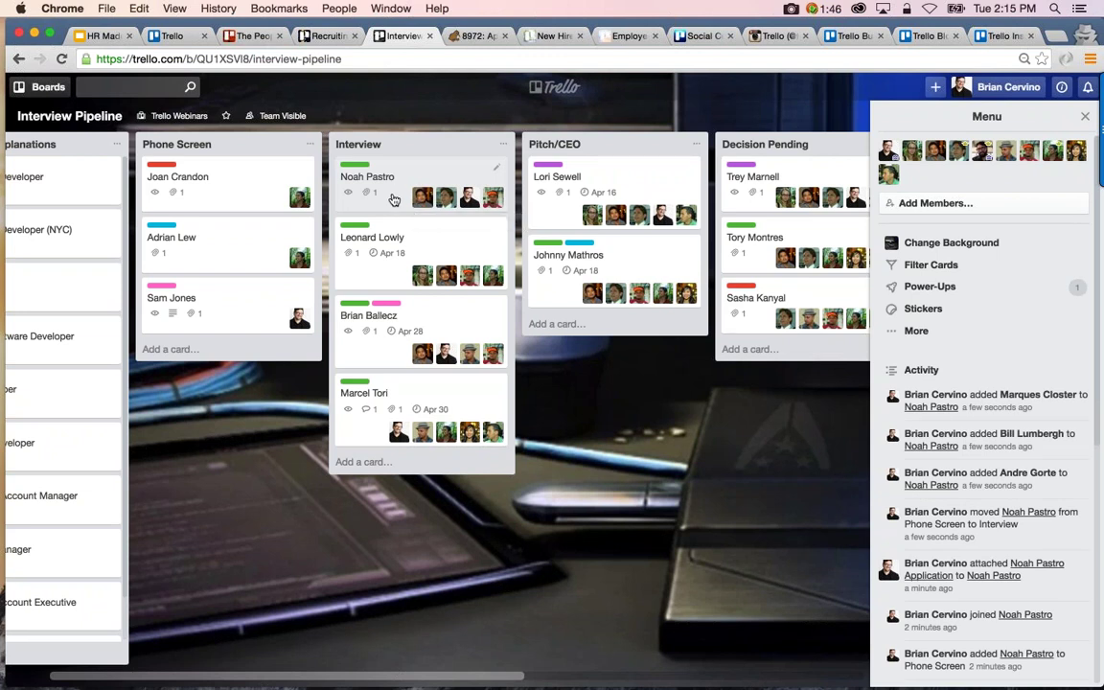
{"action": "key", "text": "d"}
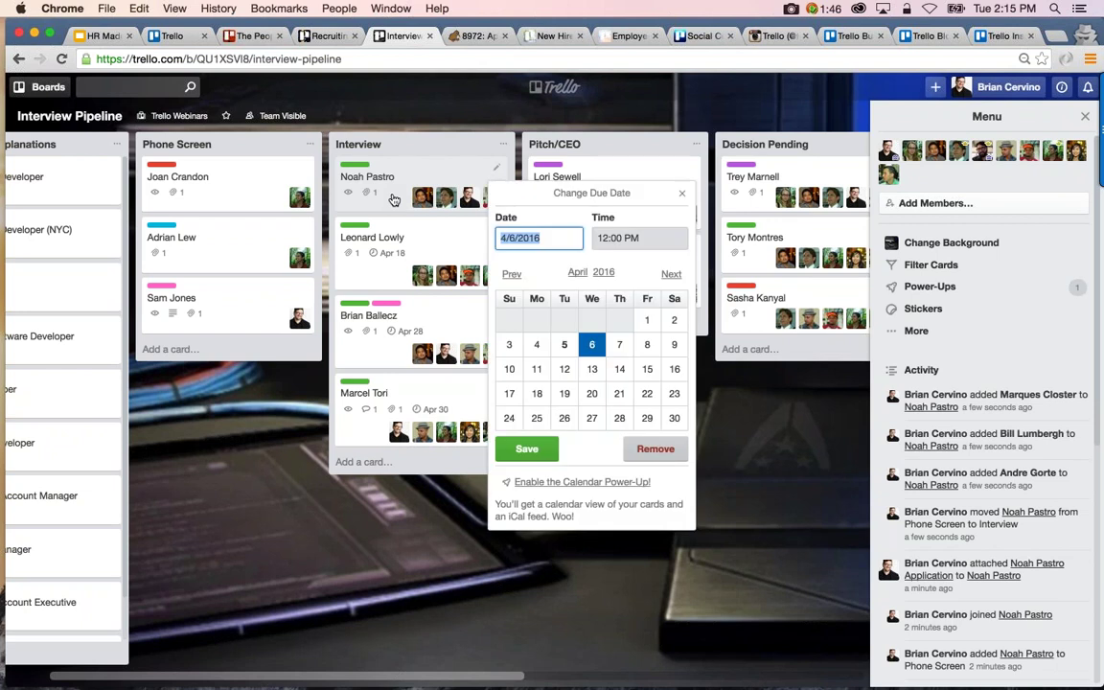
Pick April 19 as the candidate card's due date and save it
{"action": "left_click", "coordinate": [565, 394]}
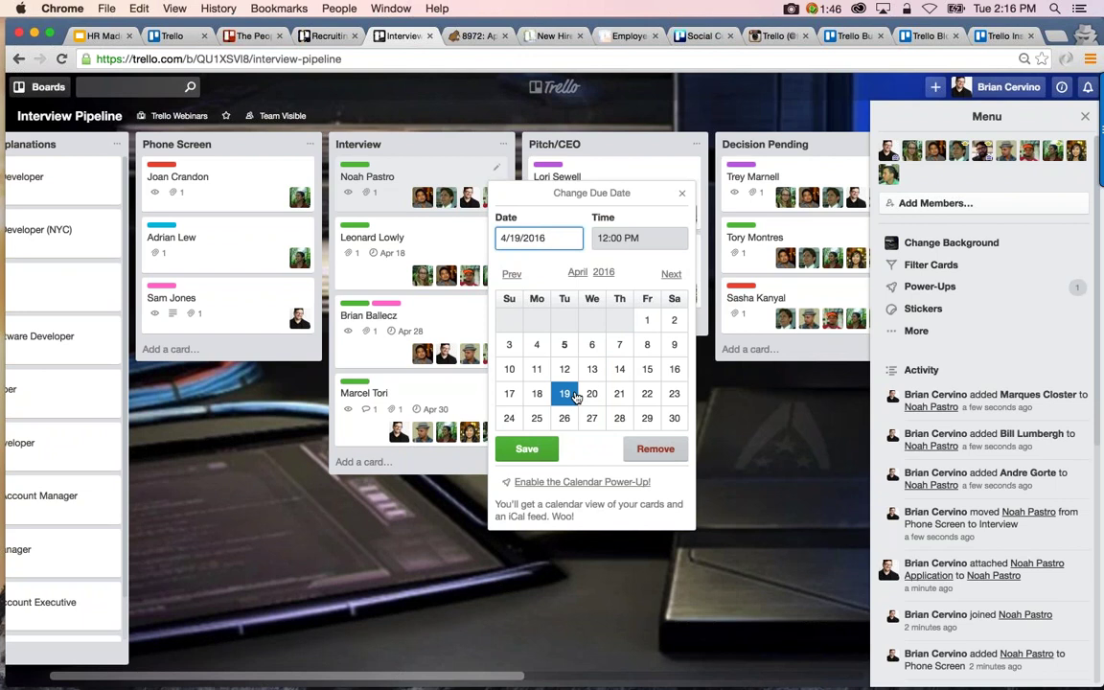
{"action": "left_click", "coordinate": [526, 449]}
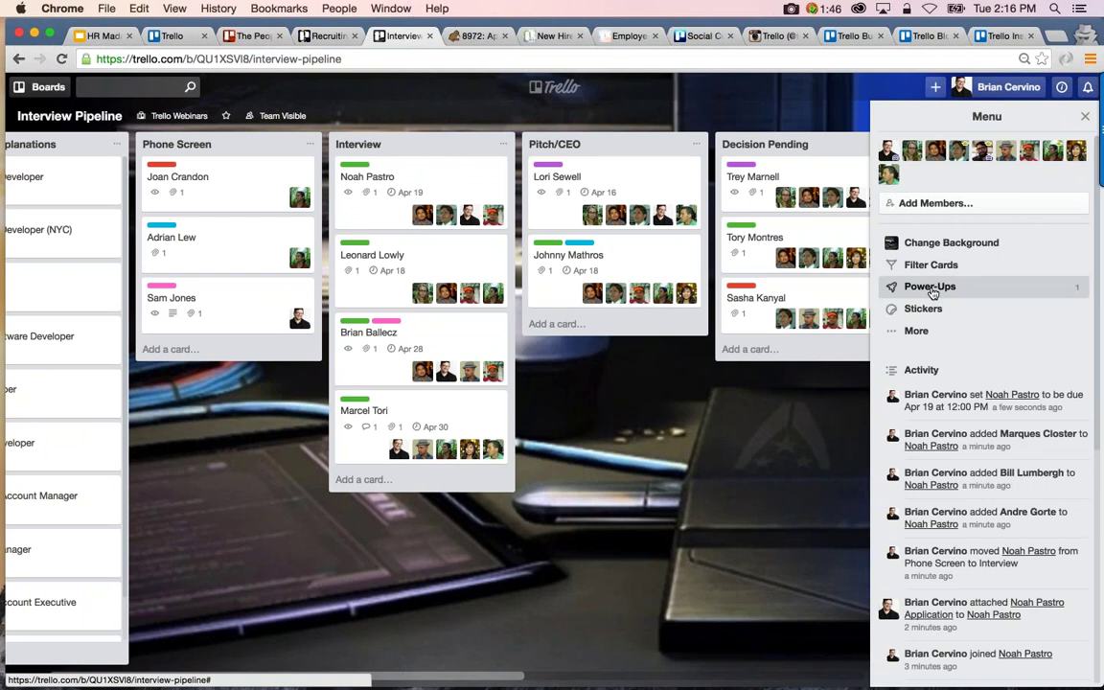
Enable the Calendar power-up and show the board's cards on the calendar
{"action": "left_click", "coordinate": [930, 293]}
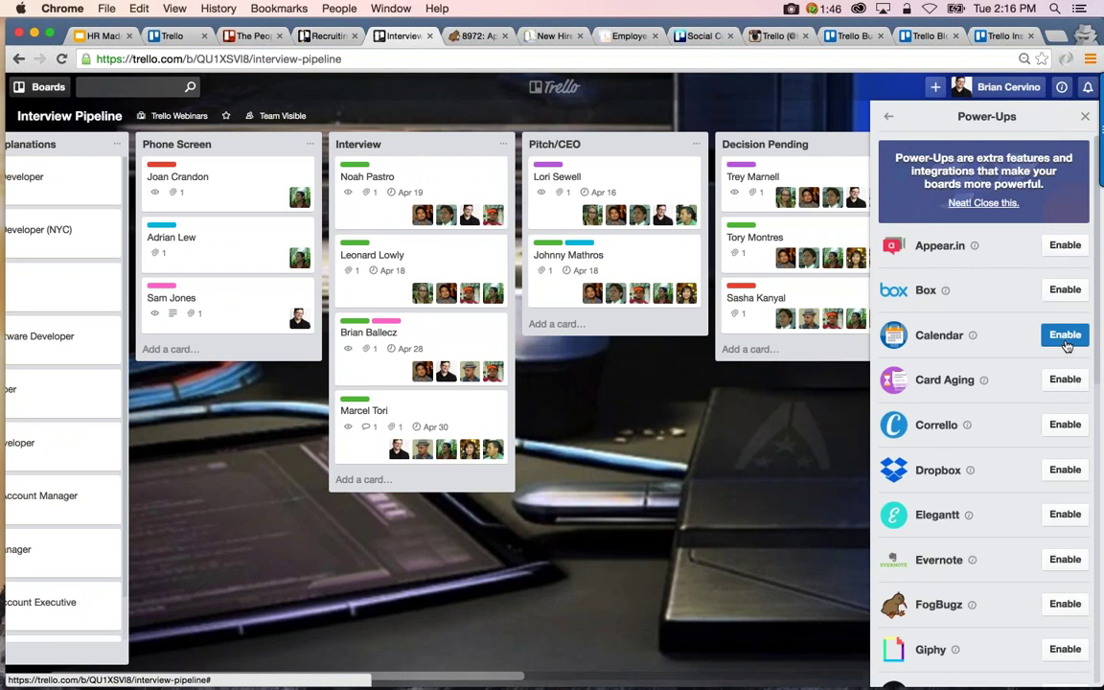
{"action": "left_click", "coordinate": [1065, 338]}
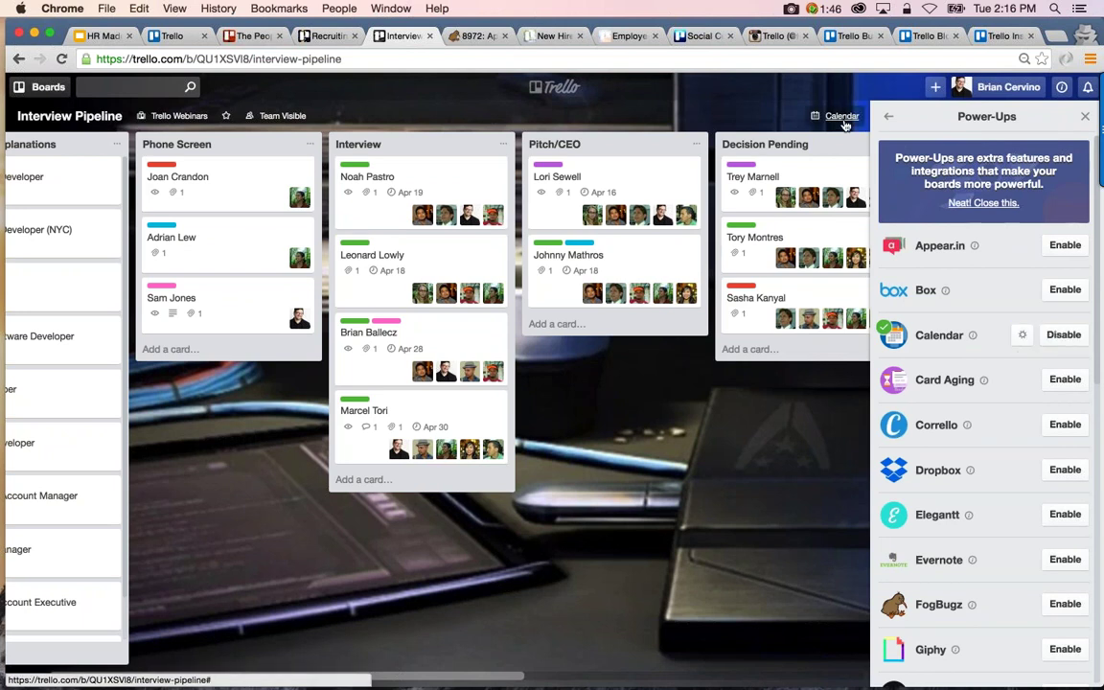
{"action": "left_click", "coordinate": [843, 120]}
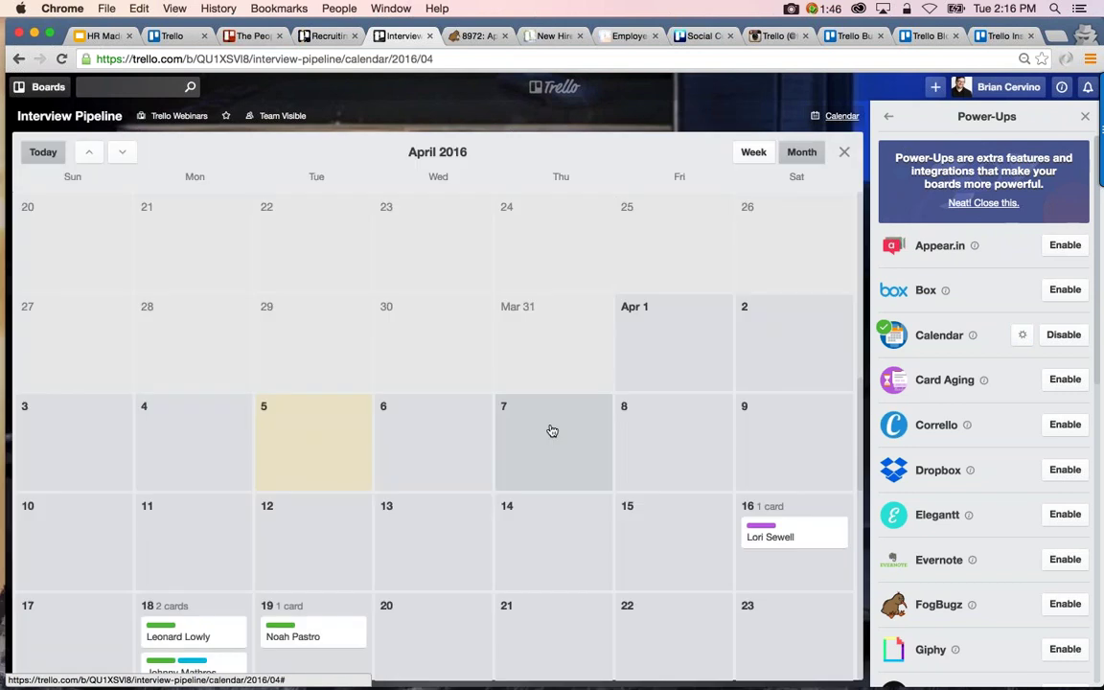
{"action": "scroll", "coordinate": [552, 431], "scroll_direction": "down", "scroll_amount": 5}
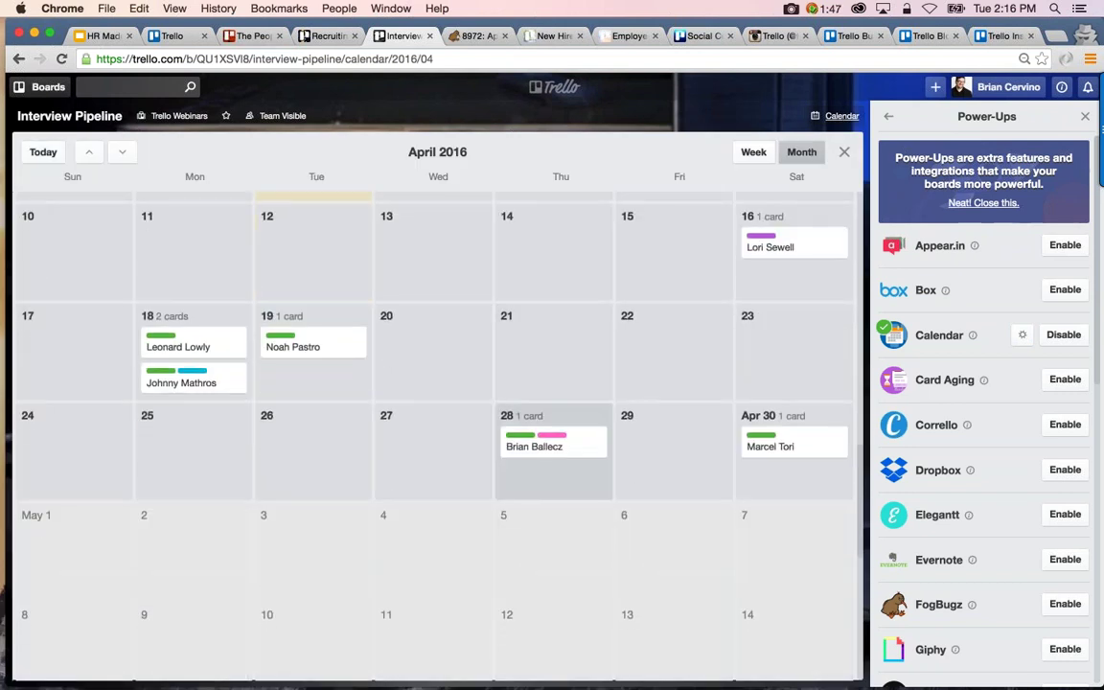
Drag the candidate card from the 19th to the 20th, verify it, and return to the lists
{"action": "left_click", "coordinate": [326, 350]}
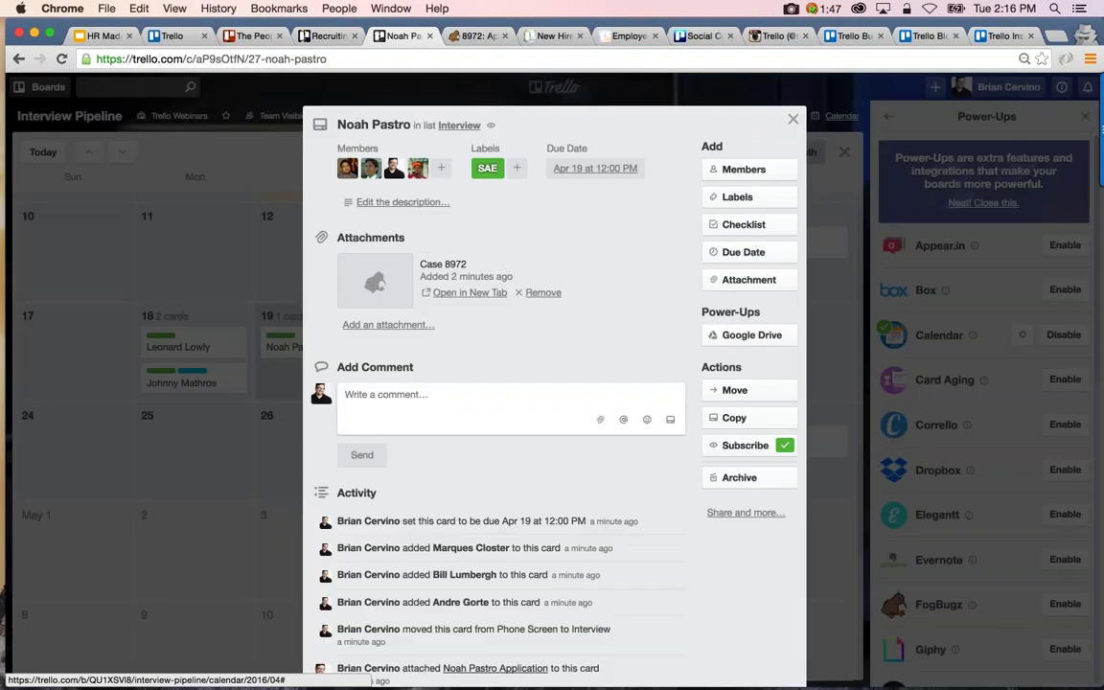
{"action": "left_click", "coordinate": [287, 321]}
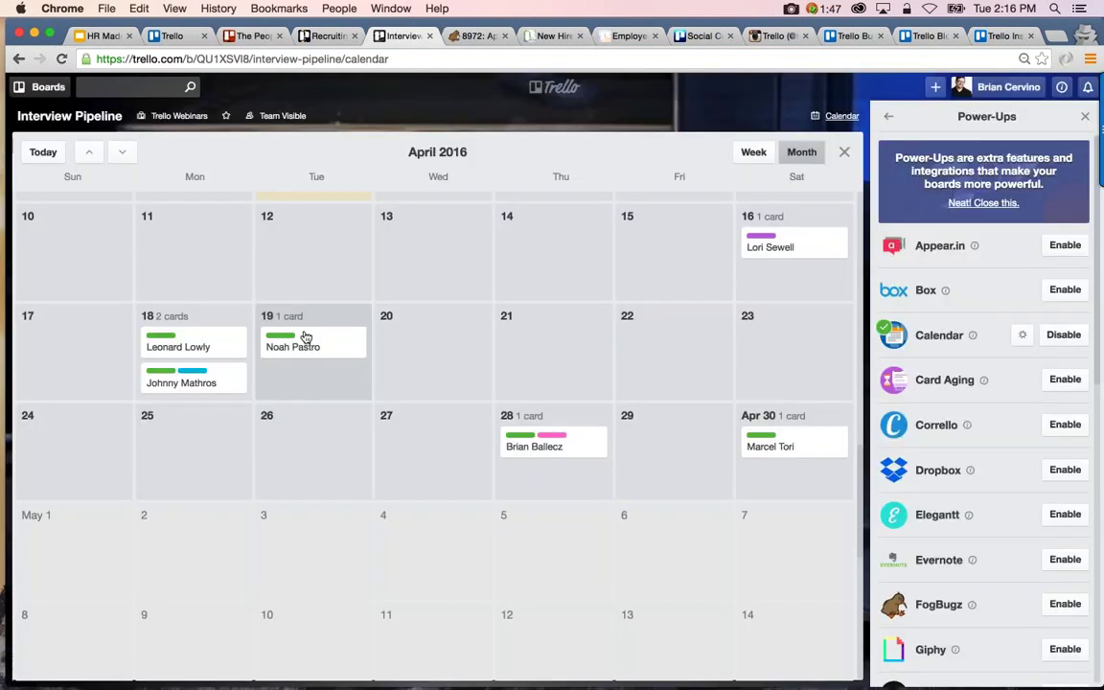
{"action": "left_click_drag", "start_coordinate": [305, 338], "coordinate": [427, 337]}
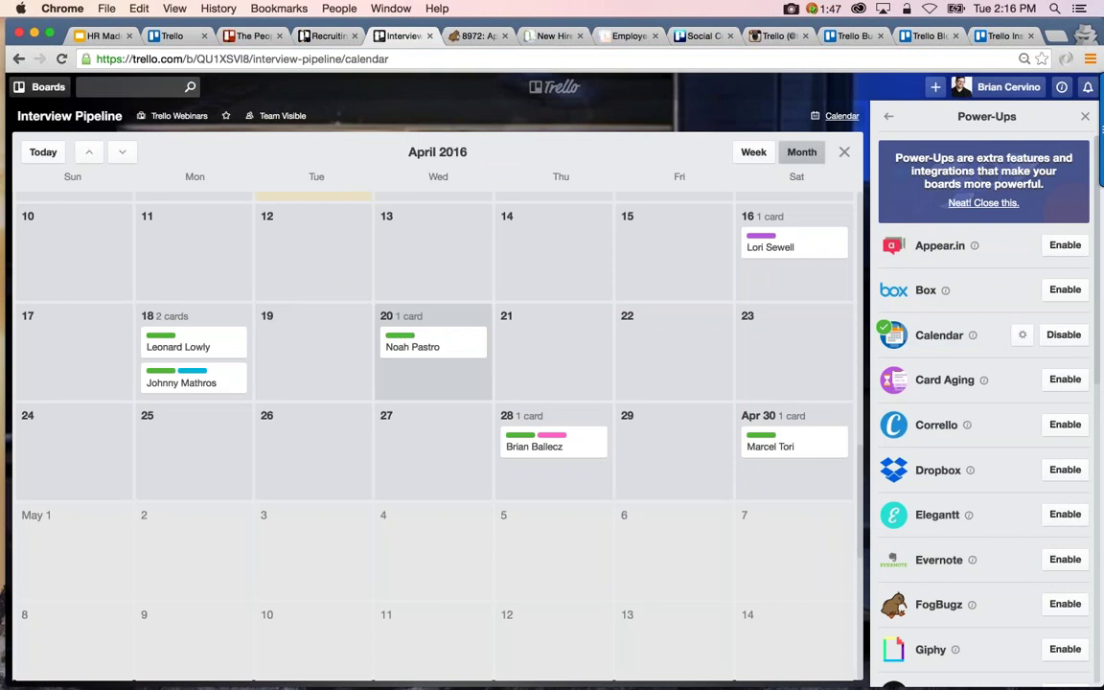
{"action": "left_click", "coordinate": [428, 345]}
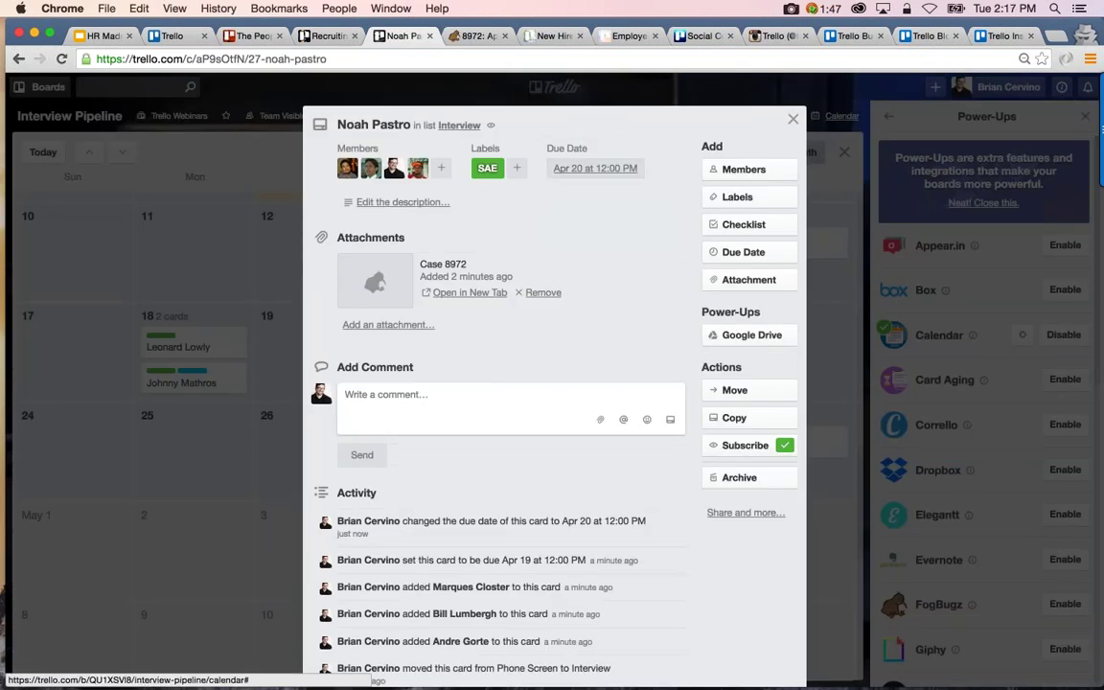
{"action": "left_click", "coordinate": [793, 122]}
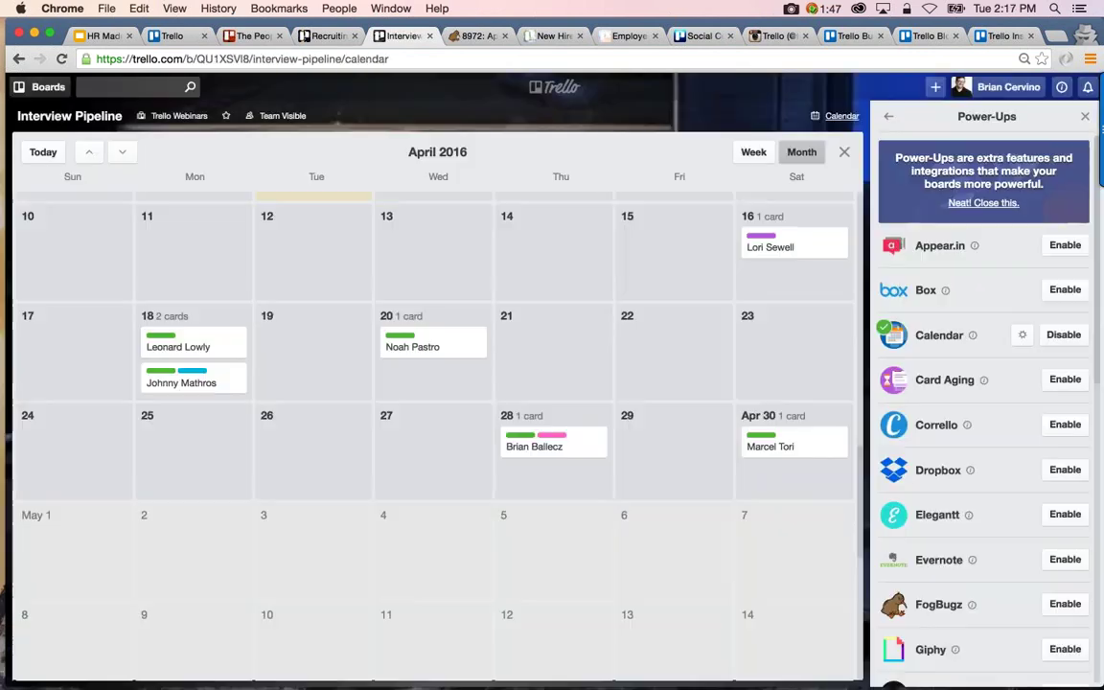
{"action": "left_click", "coordinate": [843, 152]}
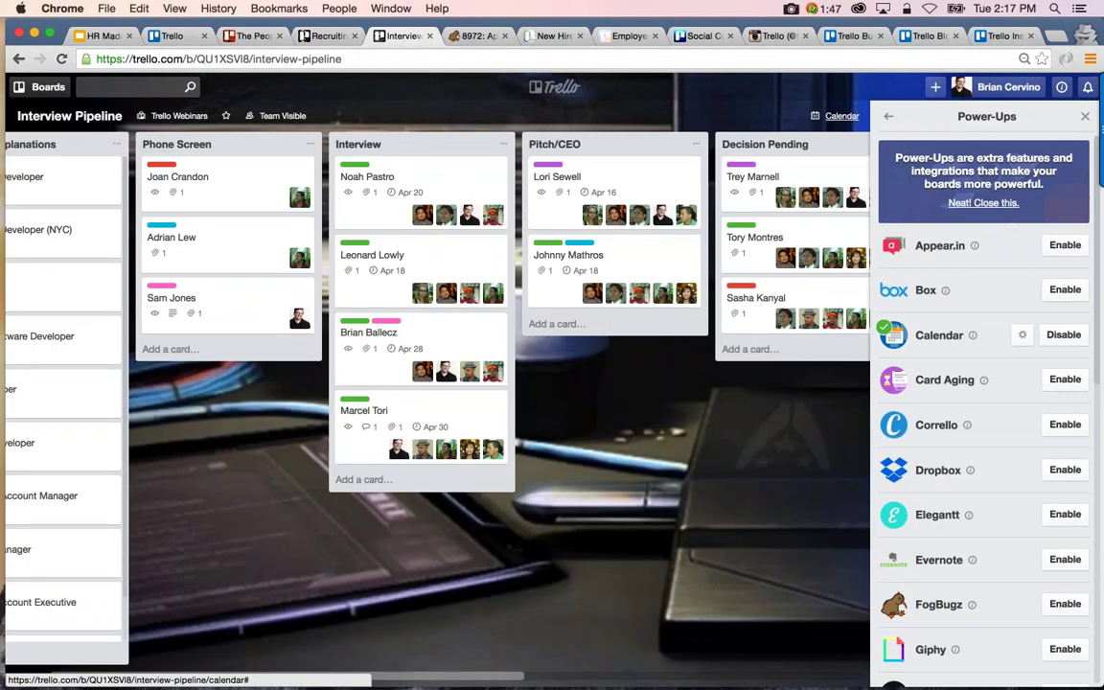
Select the personal iCalendar feed address in the Calendar power-up settings, then return to the board menu
{"action": "left_click", "coordinate": [1020, 335]}
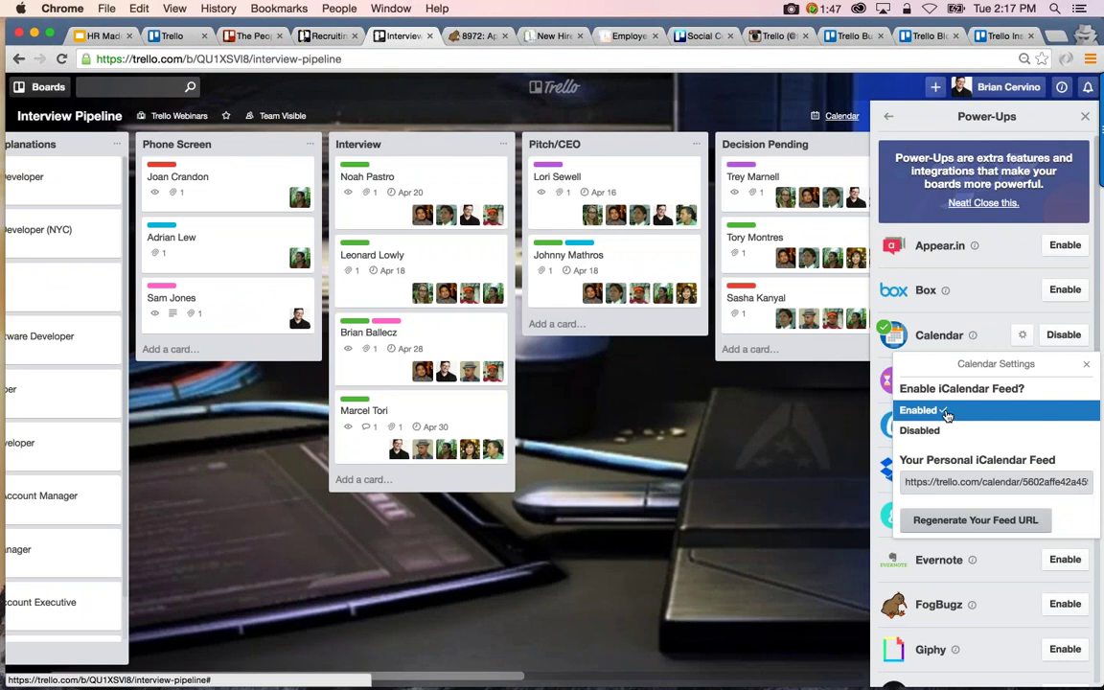
{"action": "left_click", "coordinate": [949, 483]}
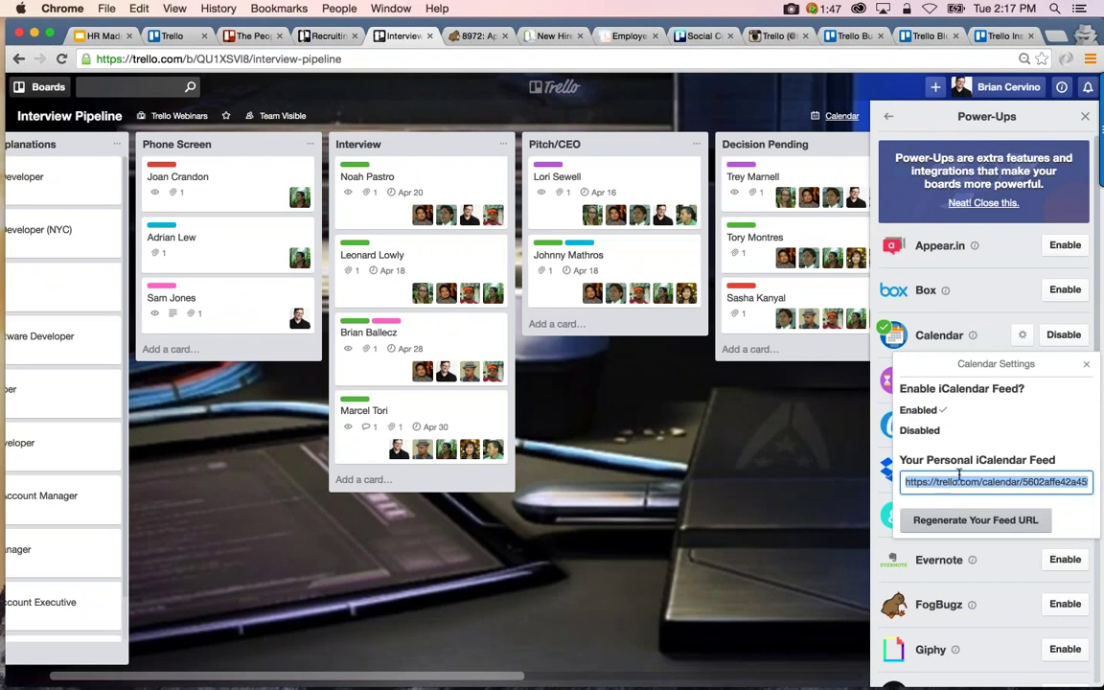
{"action": "left_click", "coordinate": [1086, 364]}
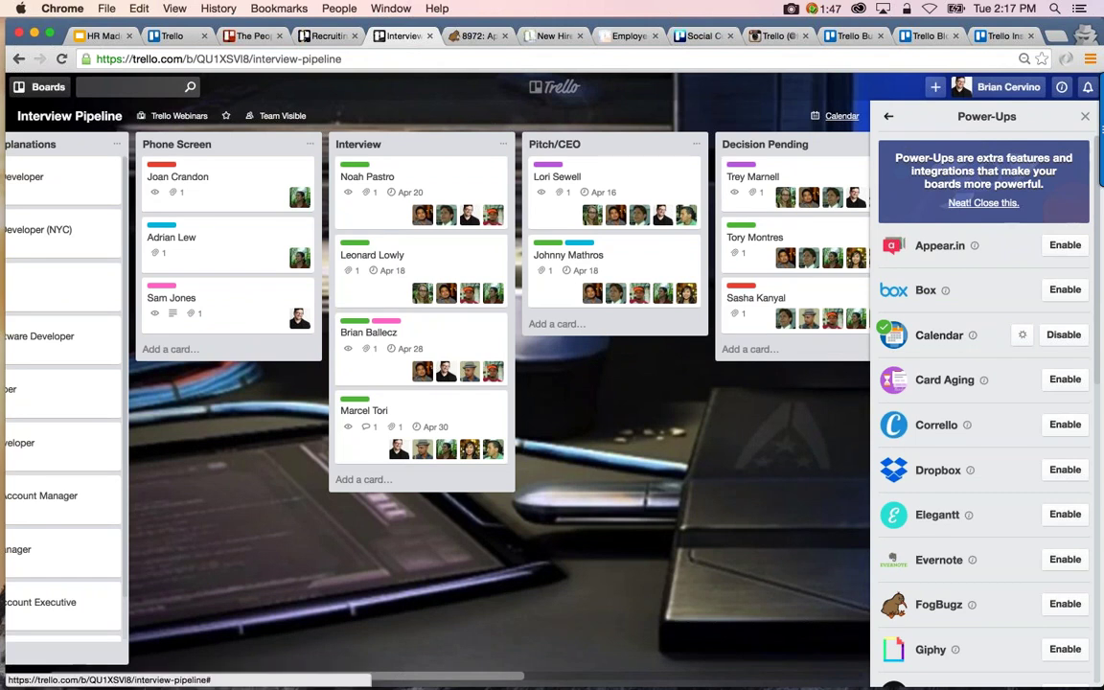
{"action": "left_click", "coordinate": [888, 116]}
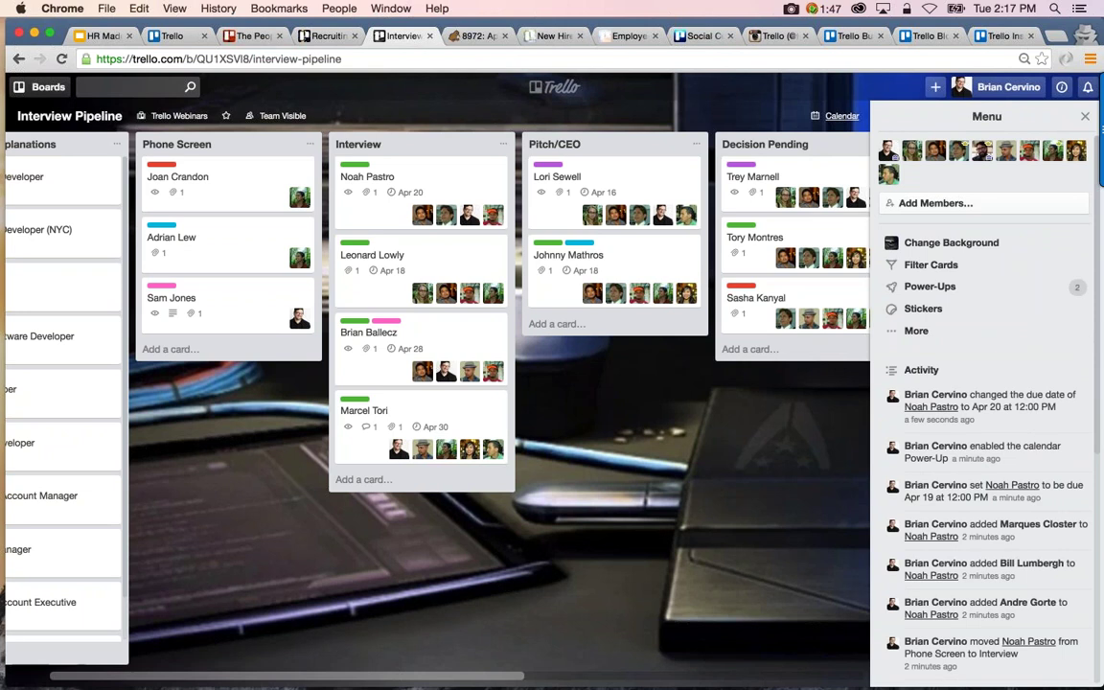
Scroll across the Interview Pipeline board and look over the candidate card in Offer Made
{"action": "scroll", "coordinate": [383, 422], "scroll_direction": "right", "scroll_amount": 3}
{"action": "scroll", "coordinate": [383, 422], "scroll_direction": "right", "scroll_amount": 4}
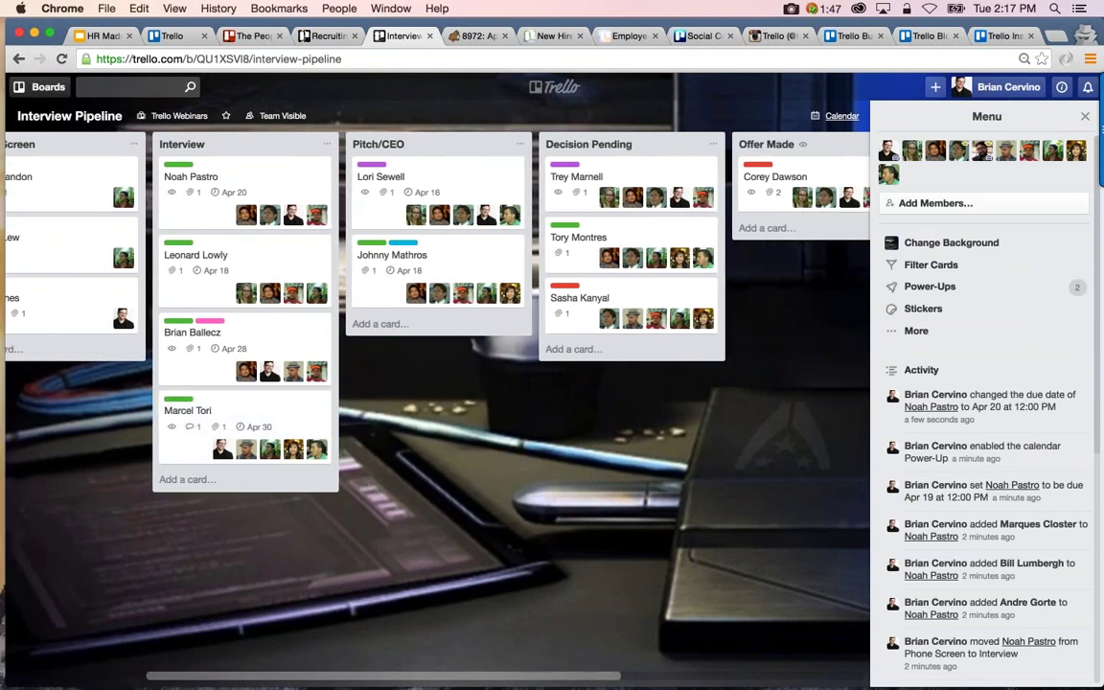
{"action": "scroll", "coordinate": [383, 422], "scroll_direction": "right", "scroll_amount": 1}
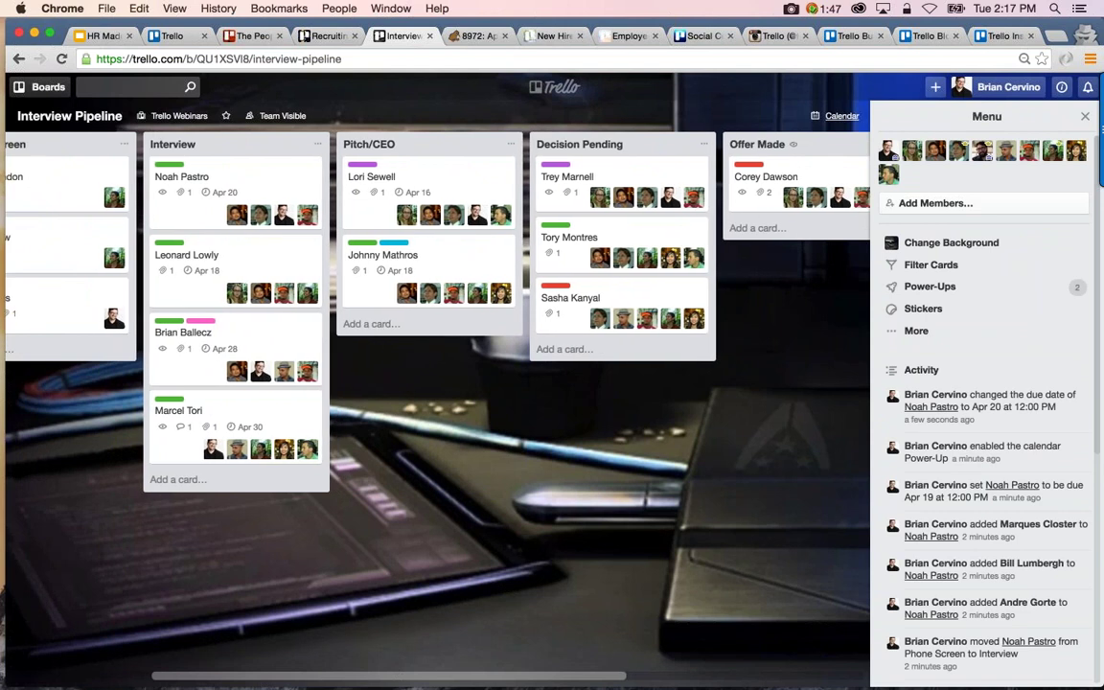
{"action": "scroll", "coordinate": [384, 422], "scroll_direction": "right", "scroll_amount": 1}
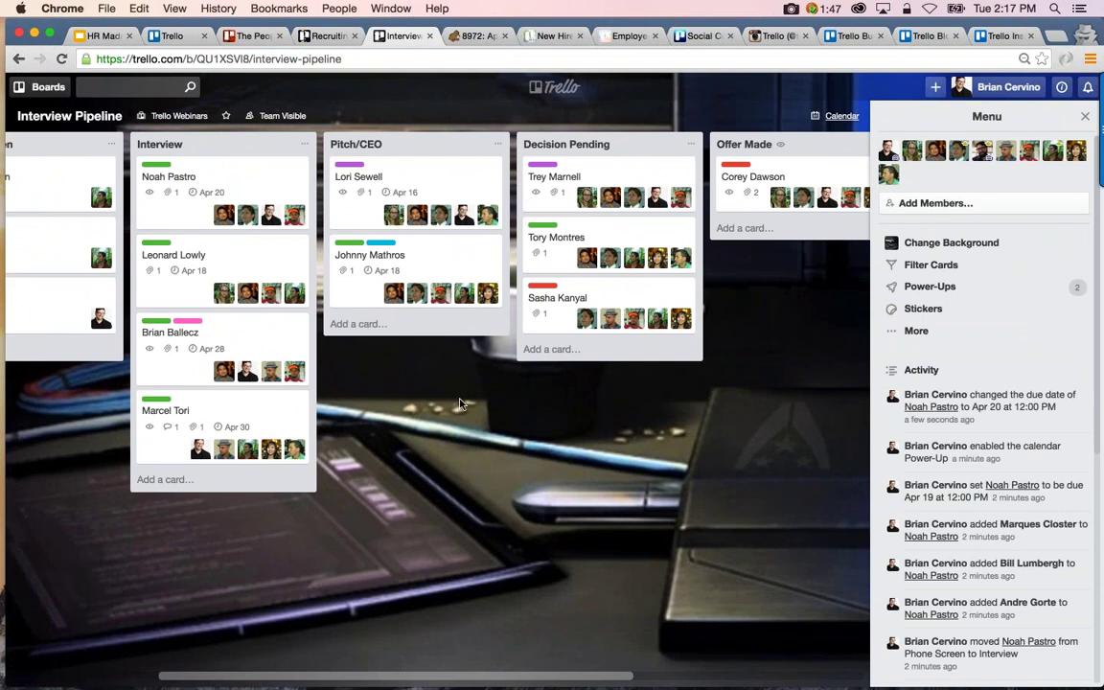
{"action": "scroll", "coordinate": [460, 404], "scroll_direction": "right", "scroll_amount": 5}
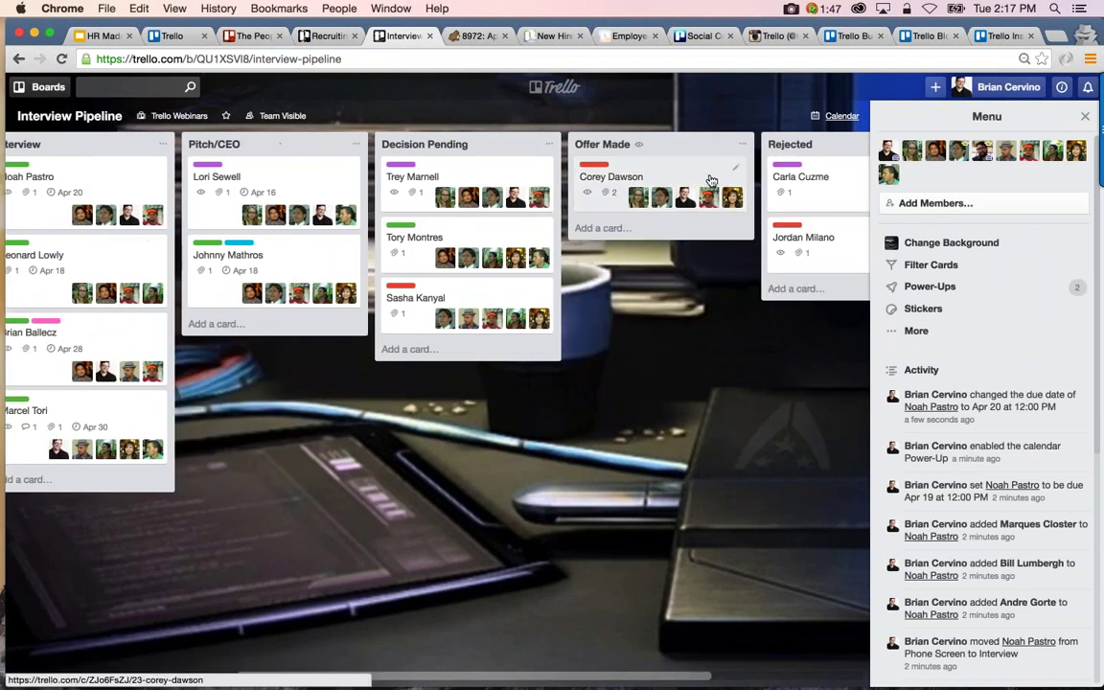
{"action": "left_click", "coordinate": [712, 177]}
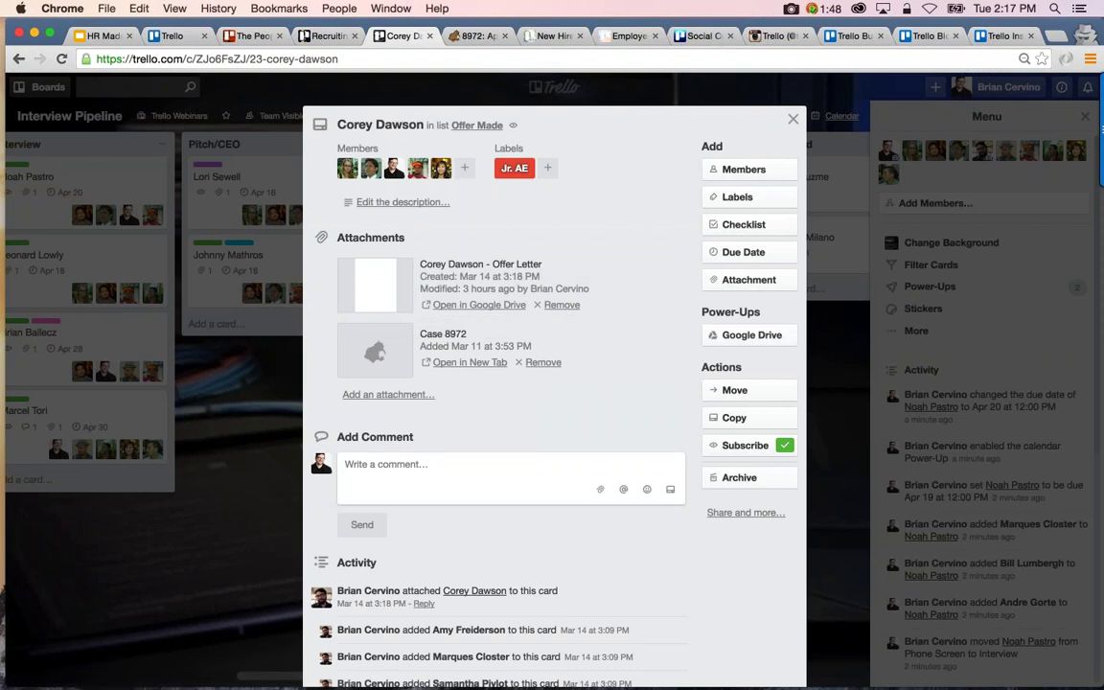
{"action": "left_click", "coordinate": [272, 382]}
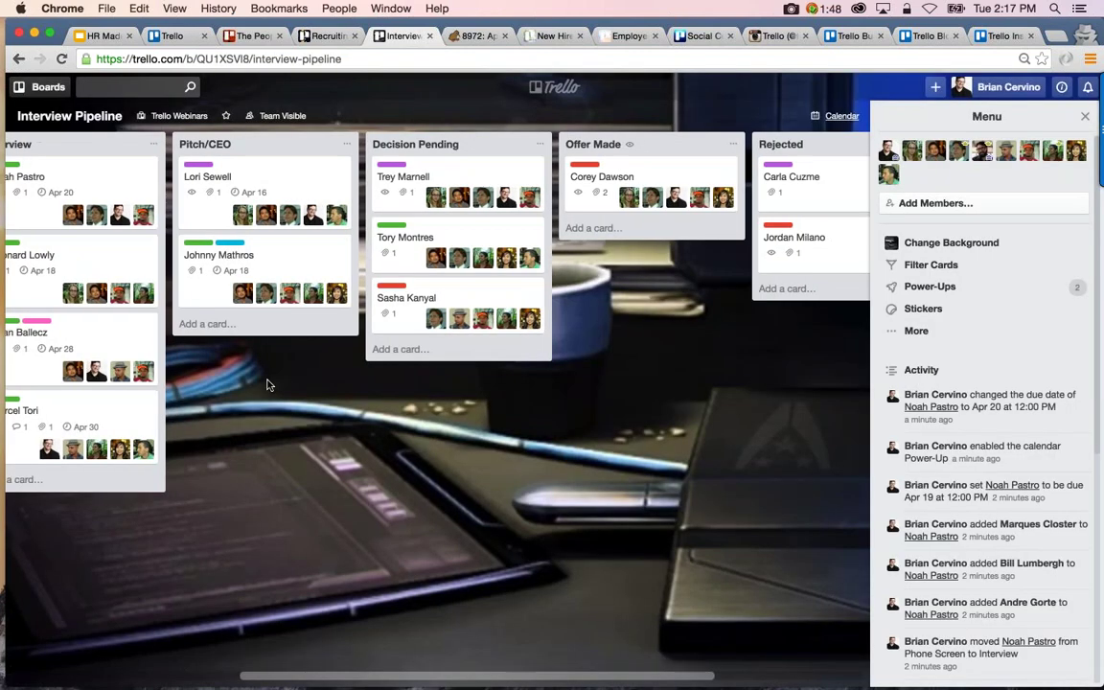
Switch to the New Hire Onboarding board
{"action": "scroll", "coordinate": [268, 384], "scroll_direction": "right", "scroll_amount": 3}
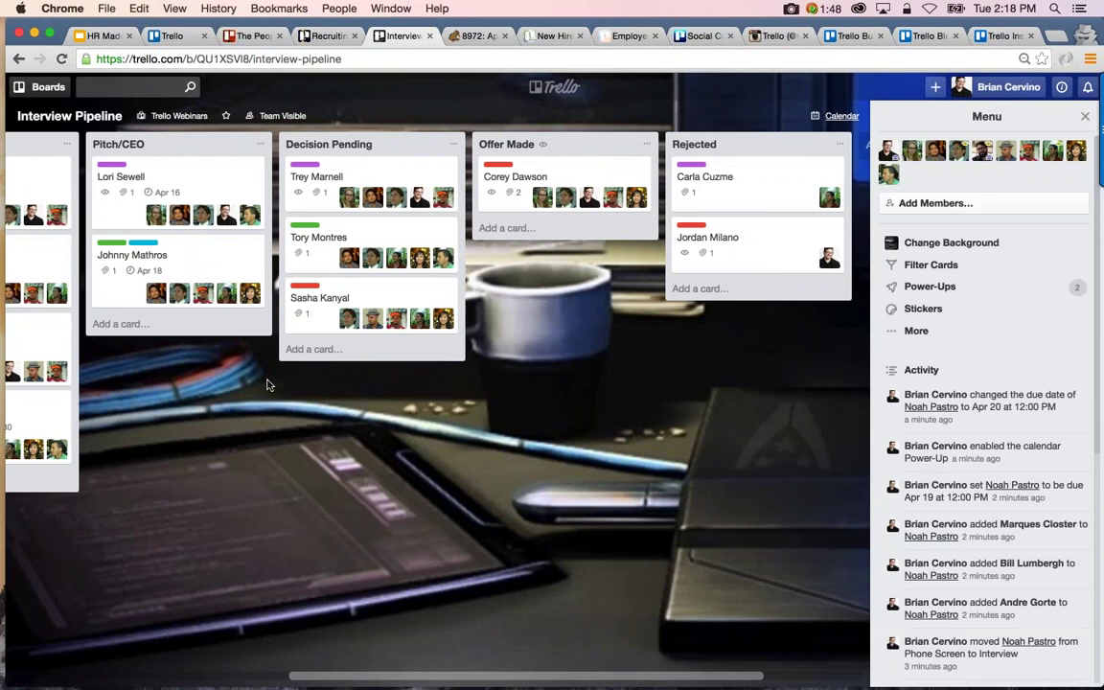
{"action": "scroll", "coordinate": [268, 384], "scroll_direction": "left", "scroll_amount": 8}
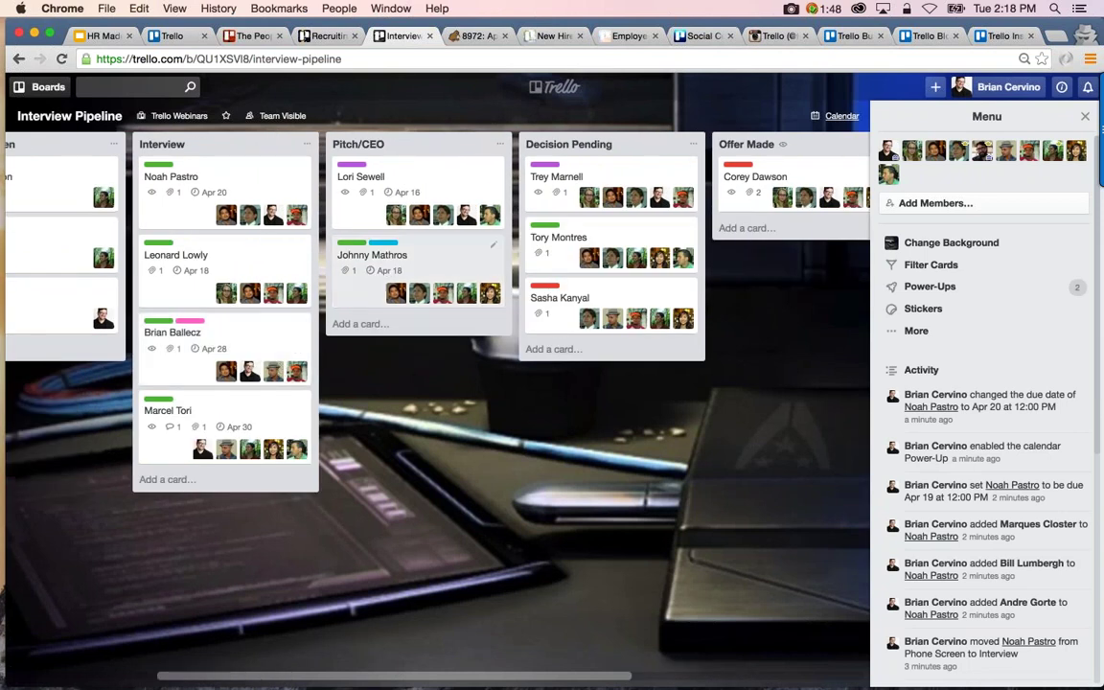
{"action": "left_click", "coordinate": [552, 35]}
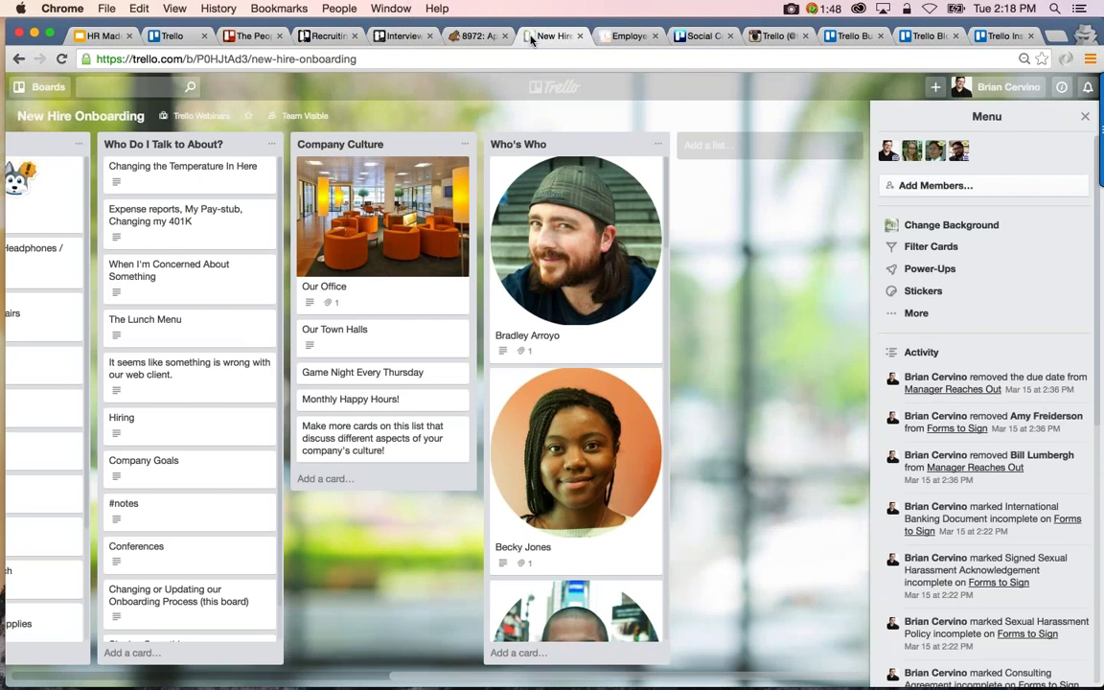
{"action": "scroll", "coordinate": [192, 262], "scroll_direction": "left", "scroll_amount": 10}
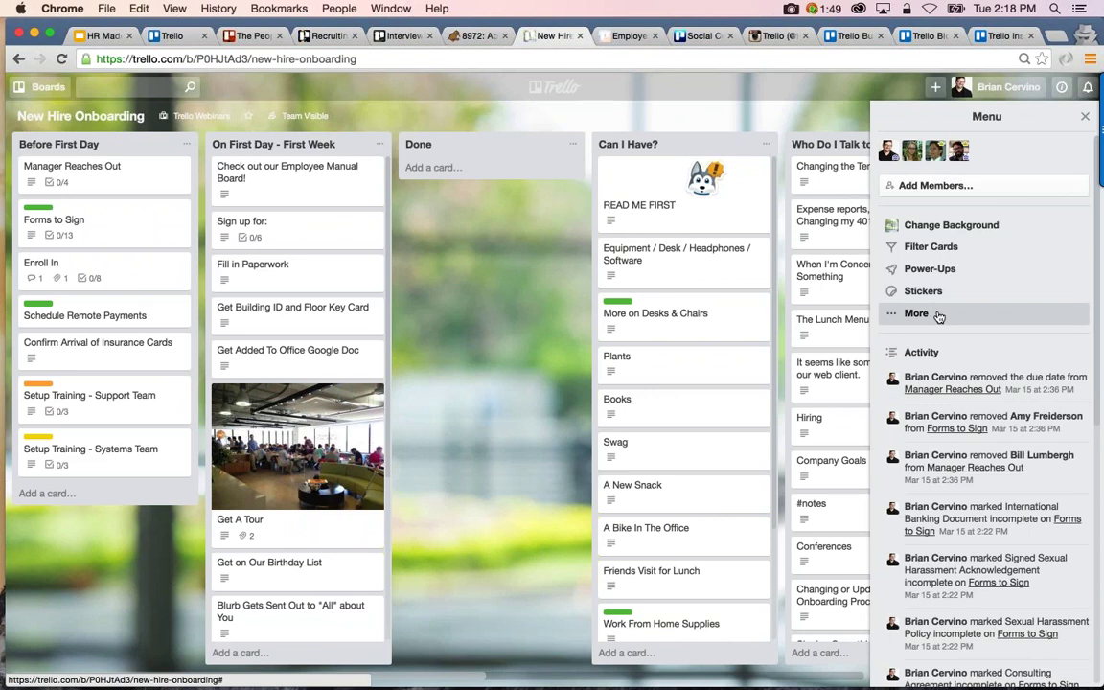
Copy the board with its cards, titled 'New Hire Onboarding' plus the new hire's name, and add a team member
{"action": "left_click", "coordinate": [939, 316]}
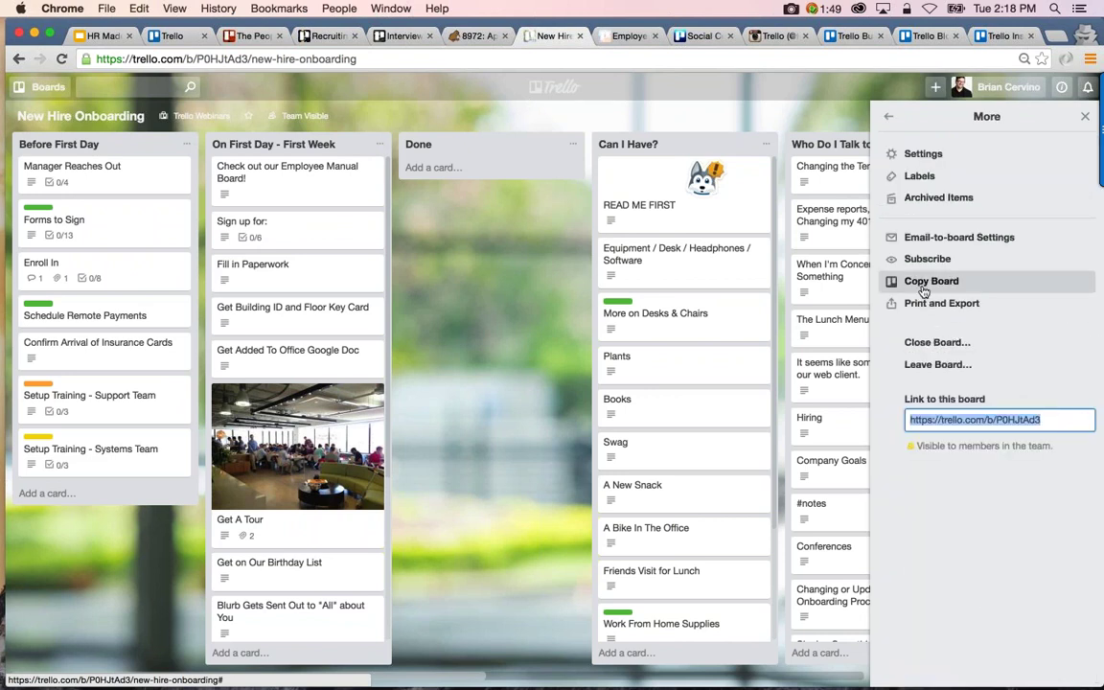
{"action": "left_click", "coordinate": [923, 284]}
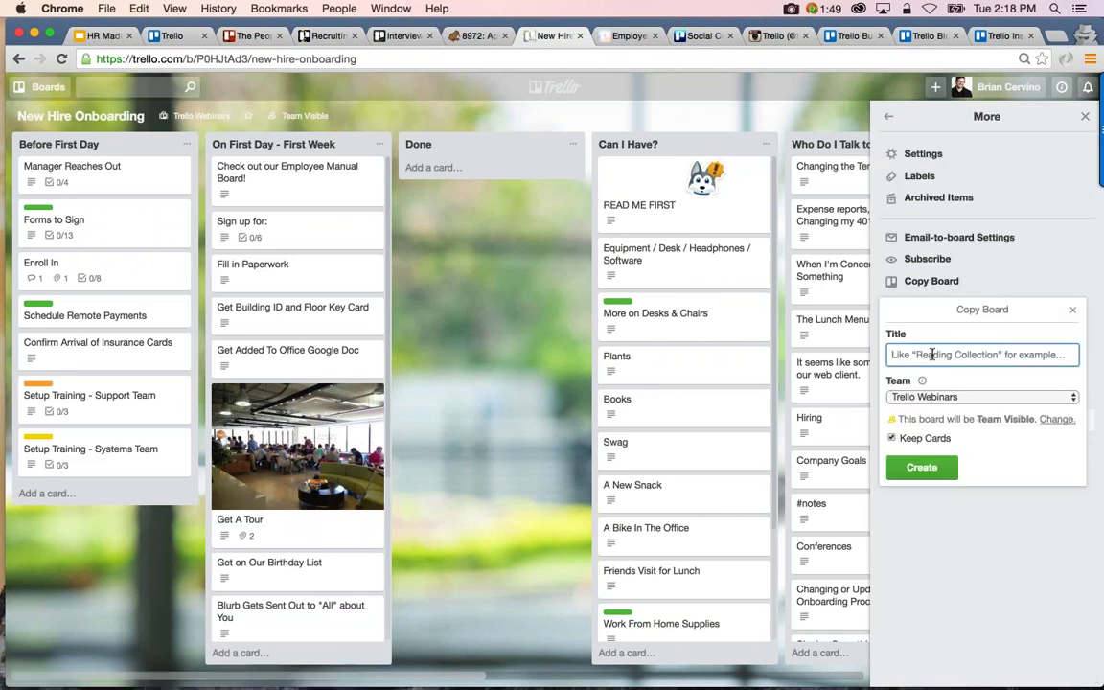
{"action": "type", "text": "New Hire Onboarding Amy"}
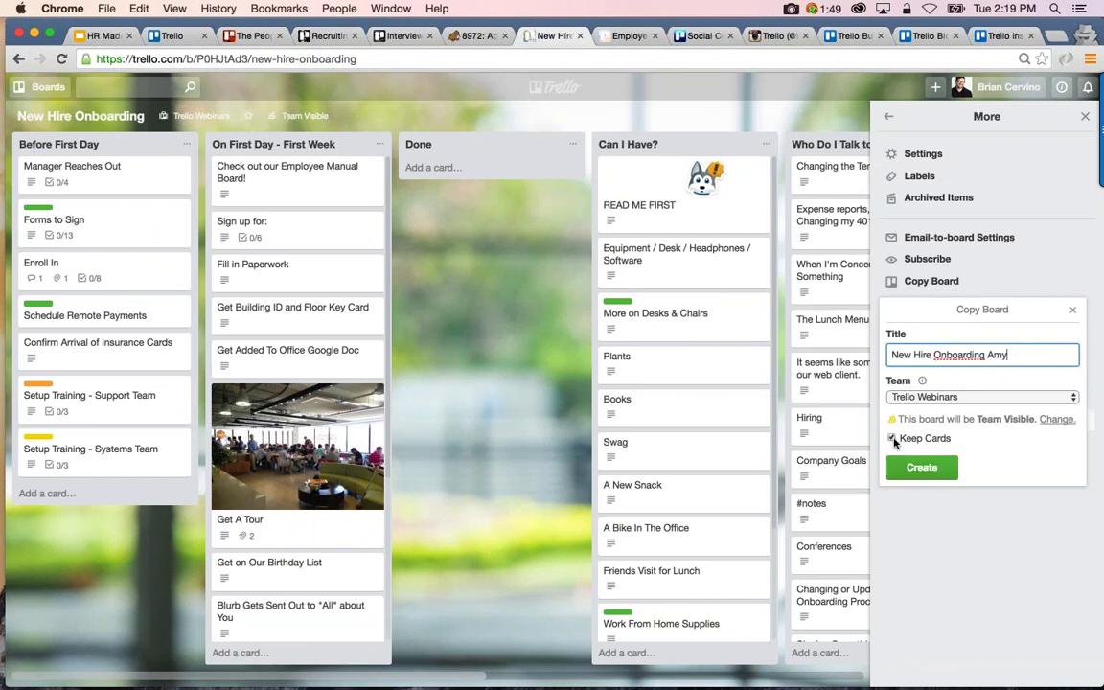
{"action": "left_click", "coordinate": [912, 472]}
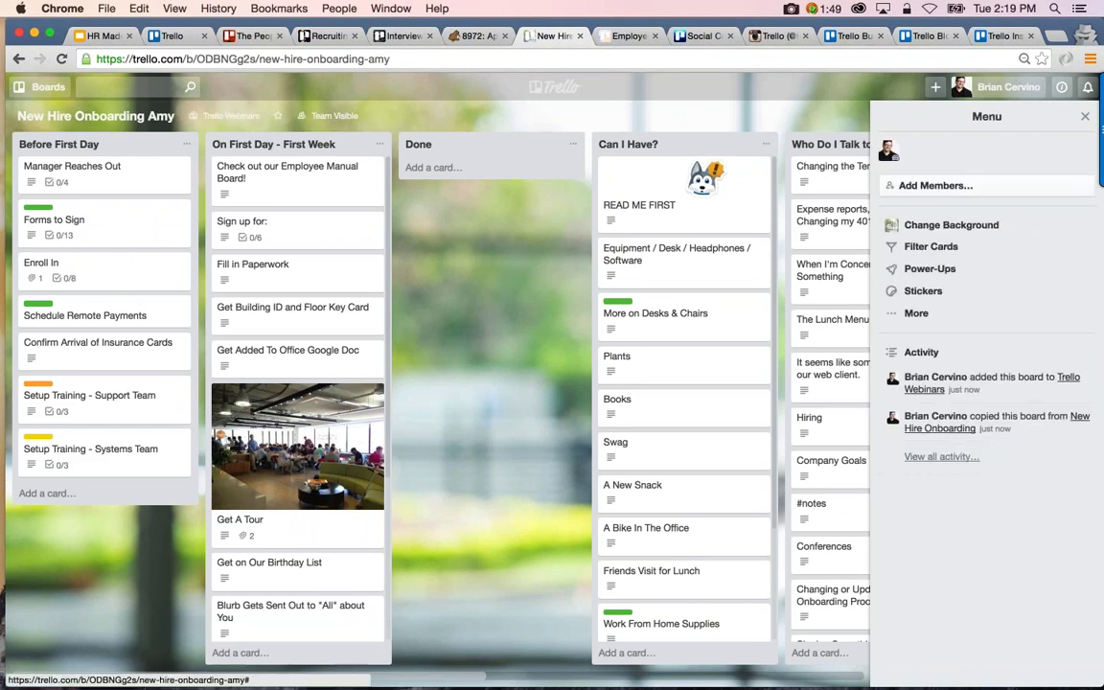
{"action": "left_click", "coordinate": [998, 188]}
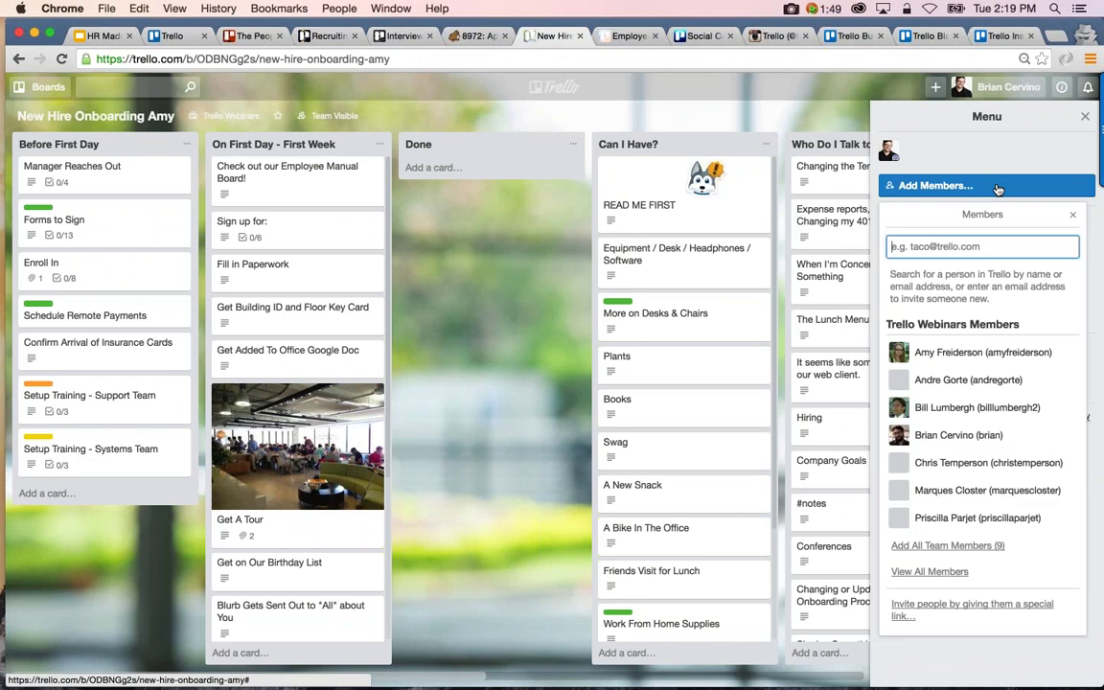
{"action": "left_click", "coordinate": [955, 351]}
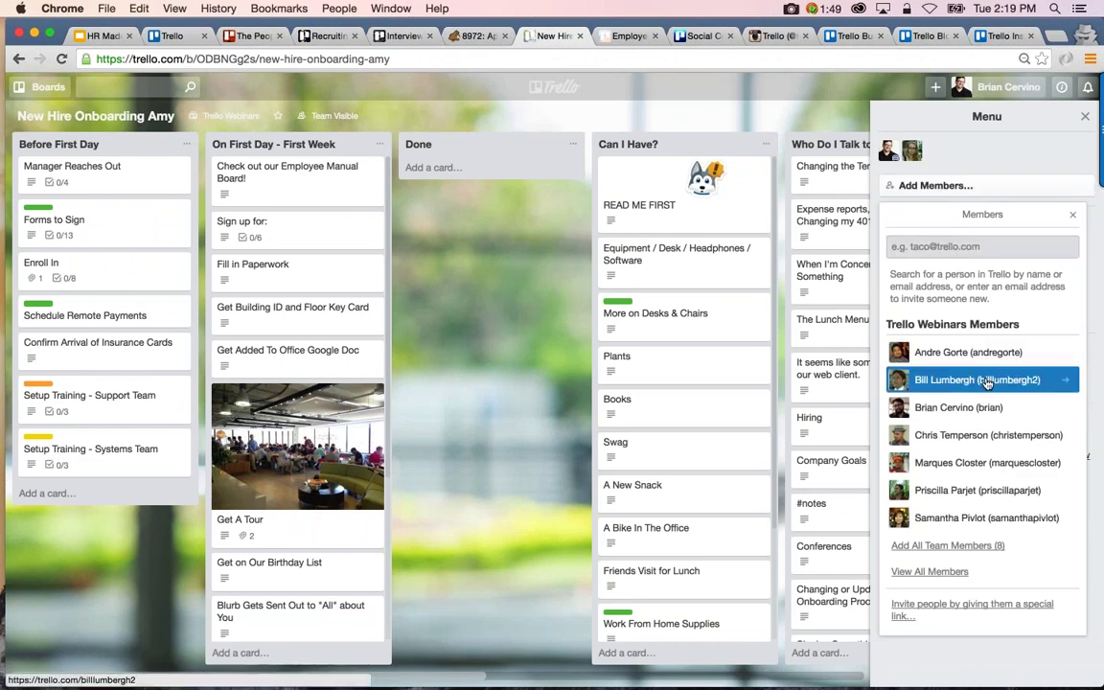
Add two more team members to the copied board
{"action": "left_click", "coordinate": [988, 380]}
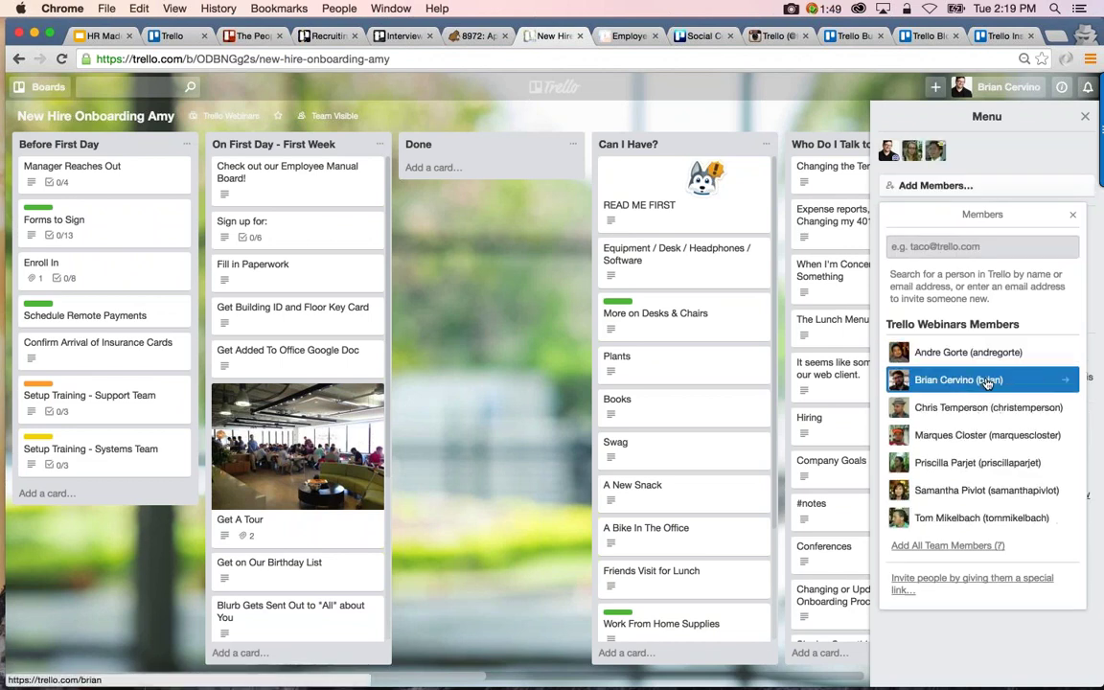
{"action": "left_click", "coordinate": [967, 464]}
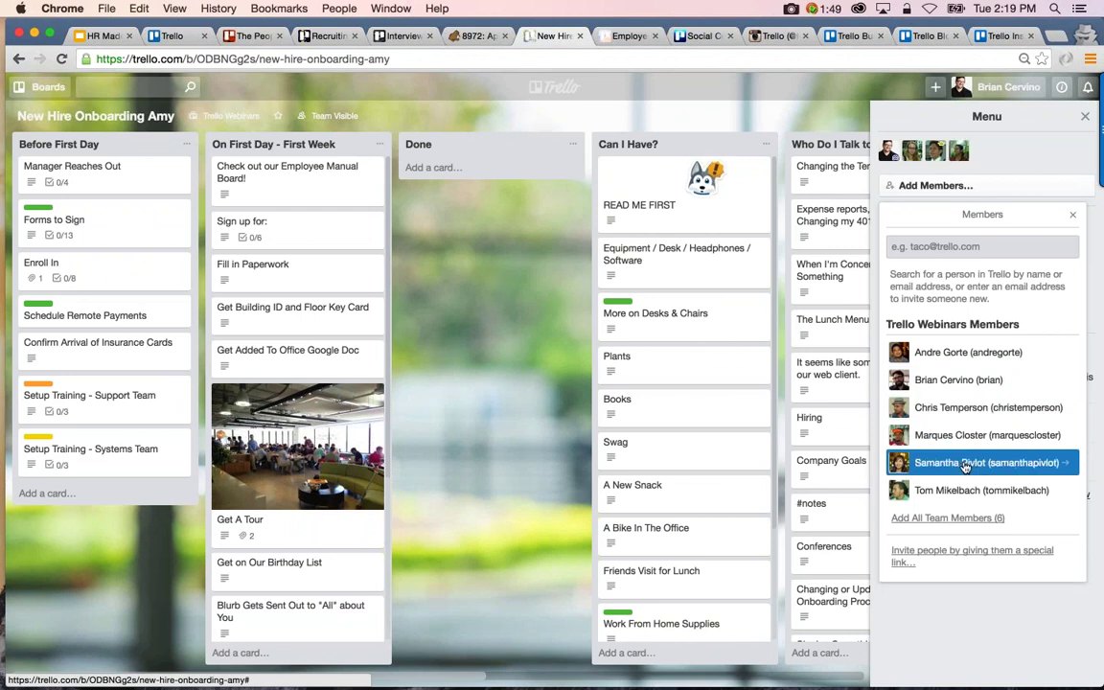
{"action": "left_click", "coordinate": [1072, 217]}
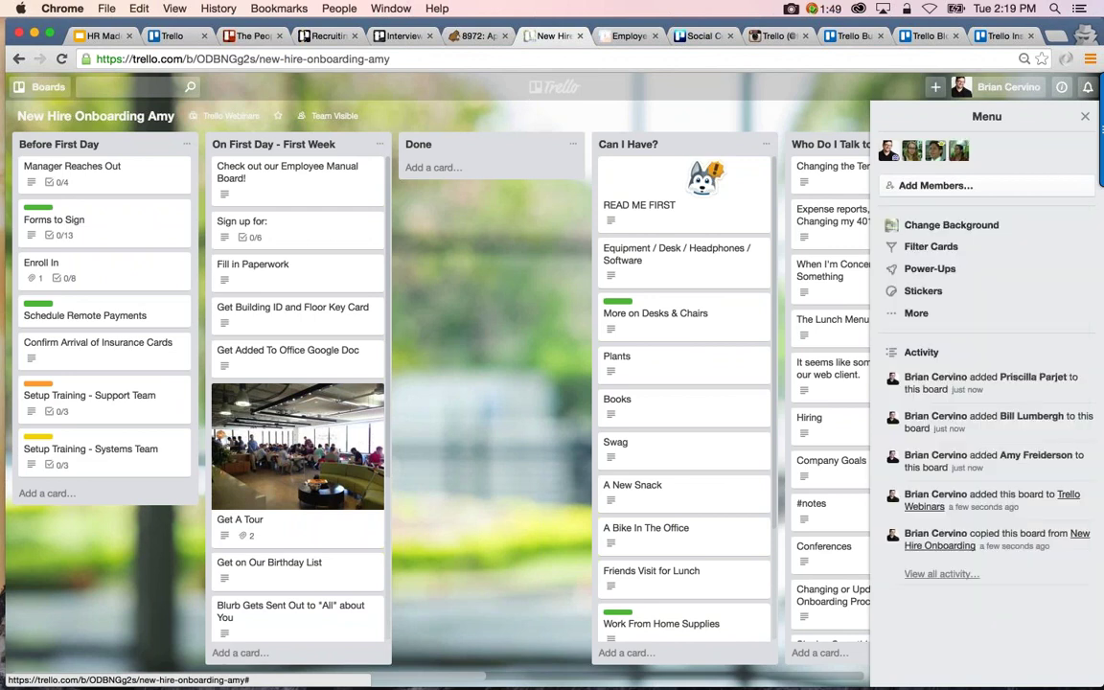
Change the board visibility from Team Visible to Private
{"action": "left_click", "coordinate": [330, 117]}
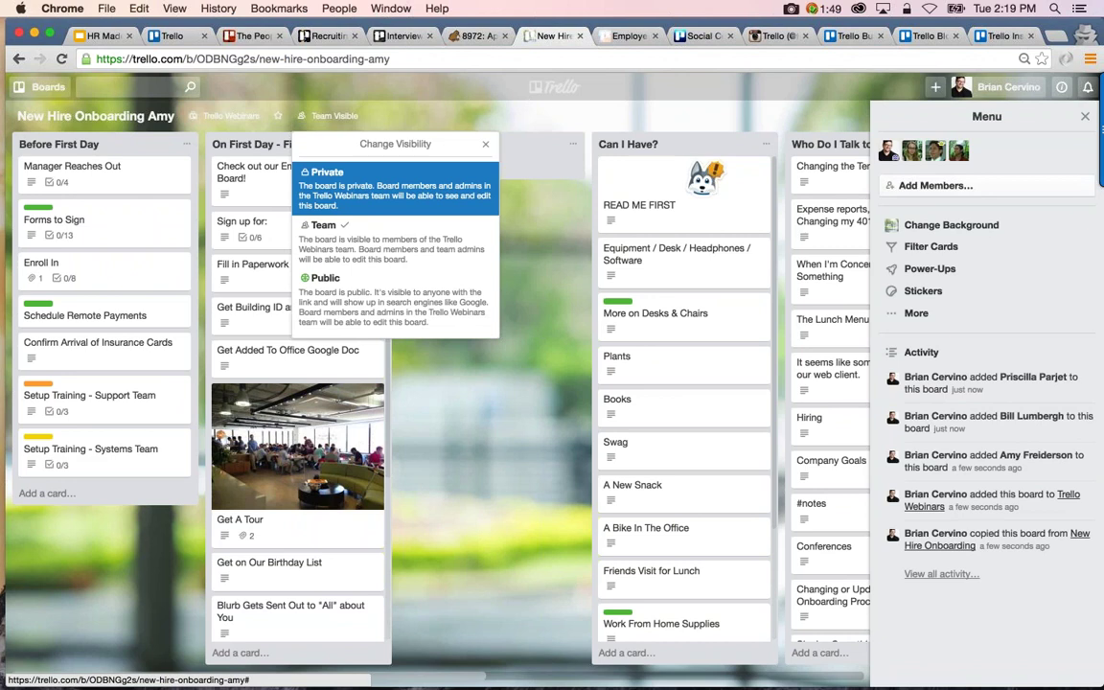
{"action": "left_click", "coordinate": [325, 116]}
{"action": "left_click", "coordinate": [326, 116]}
{"action": "left_click", "coordinate": [335, 188]}
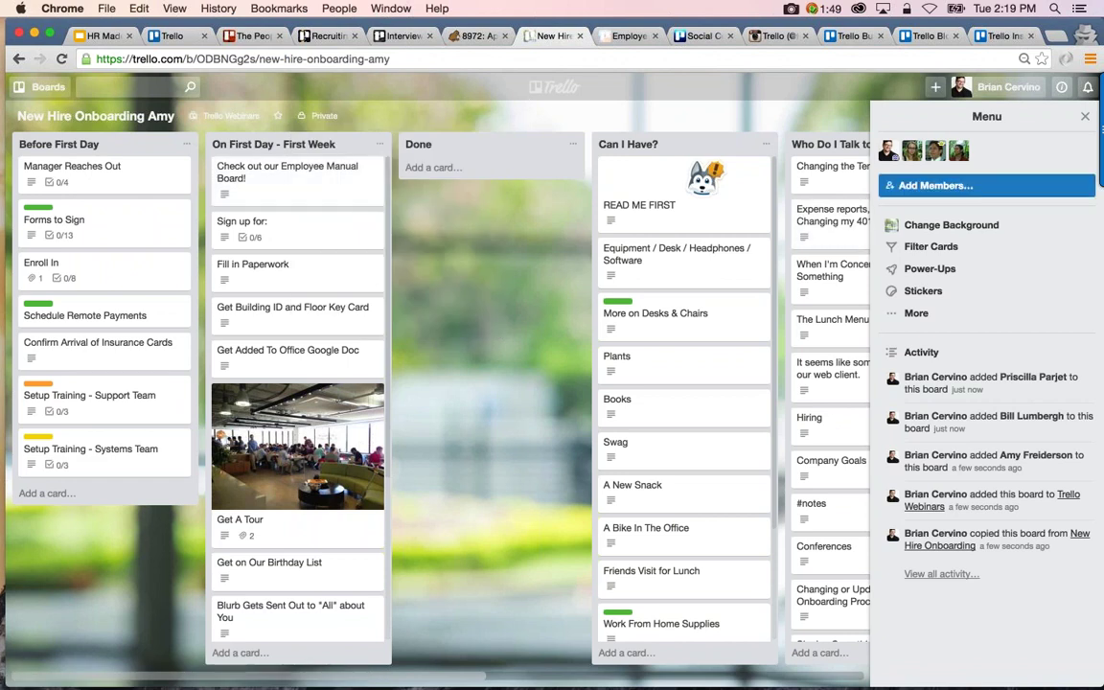
Assign members to the Manager Reaches Out, Forms to Sign and Enroll In cards
{"action": "left_click_drag", "start_coordinate": [887, 151], "coordinate": [105, 167]}
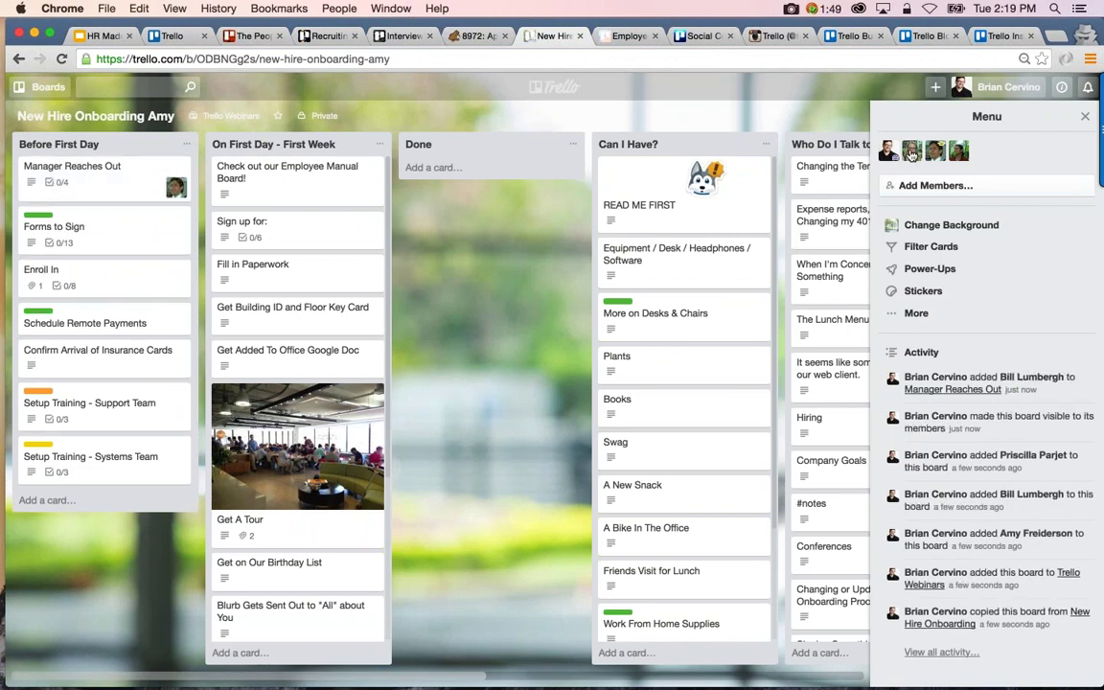
{"action": "left_click_drag", "start_coordinate": [911, 153], "coordinate": [178, 225]}
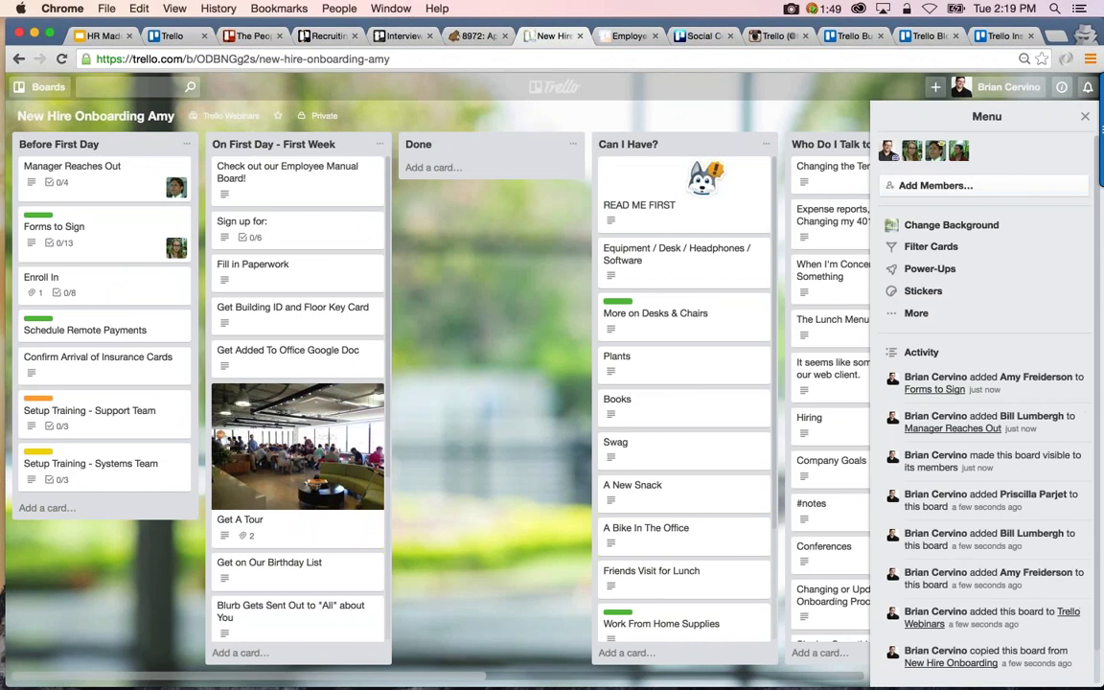
{"action": "left_click_drag", "start_coordinate": [912, 156], "coordinate": [177, 288]}
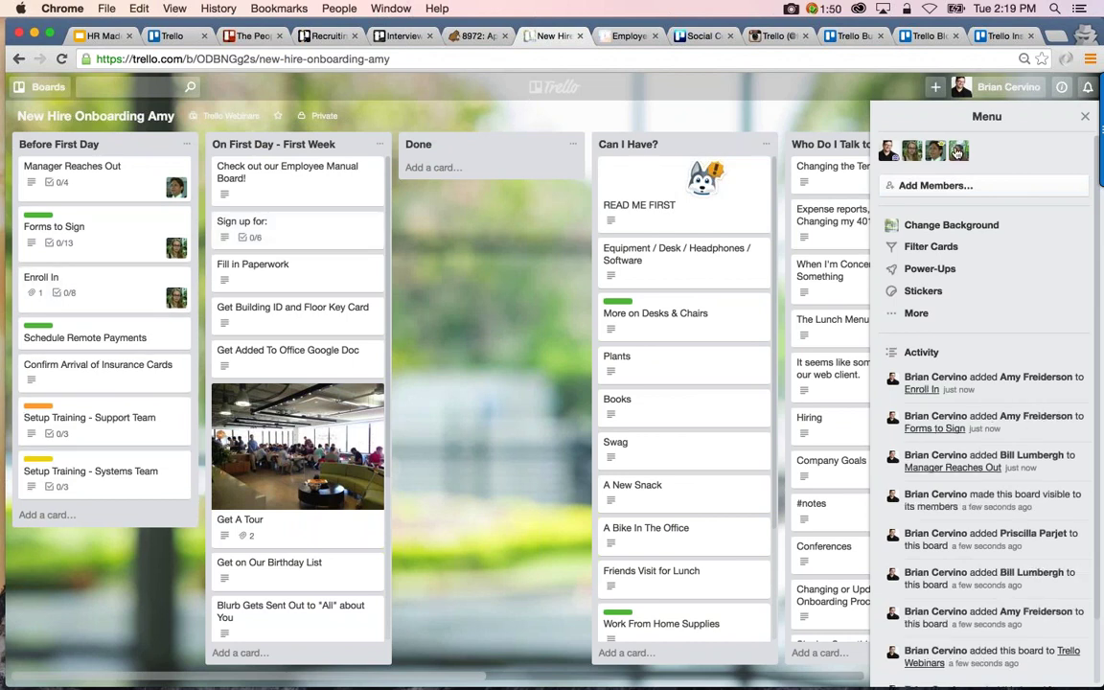
{"action": "left_click_drag", "start_coordinate": [957, 154], "coordinate": [134, 239]}
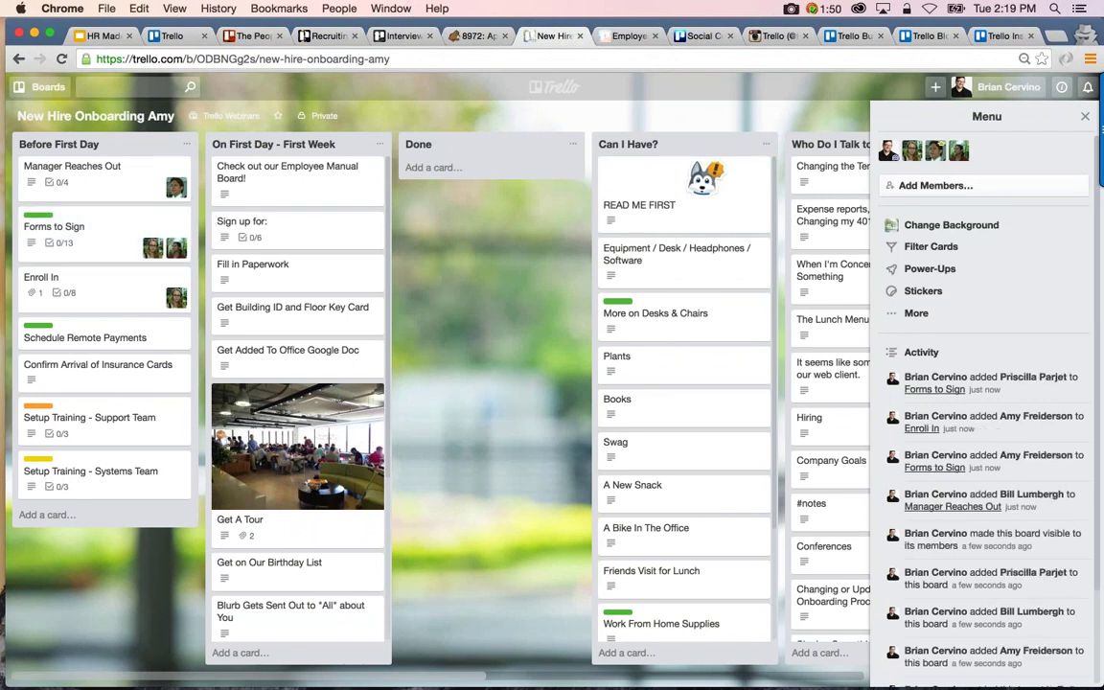
{"action": "left_click_drag", "start_coordinate": [958, 153], "coordinate": [137, 297]}
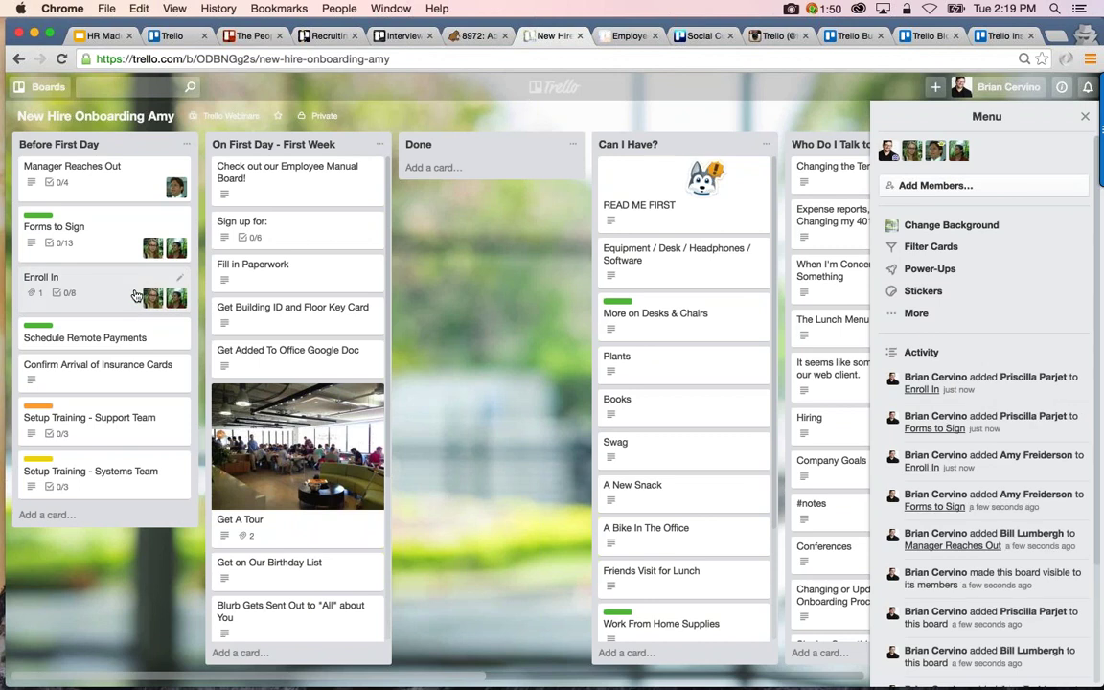
Add another team member and assign them to the Setup Training - Support Team card
{"action": "left_click", "coordinate": [935, 185]}
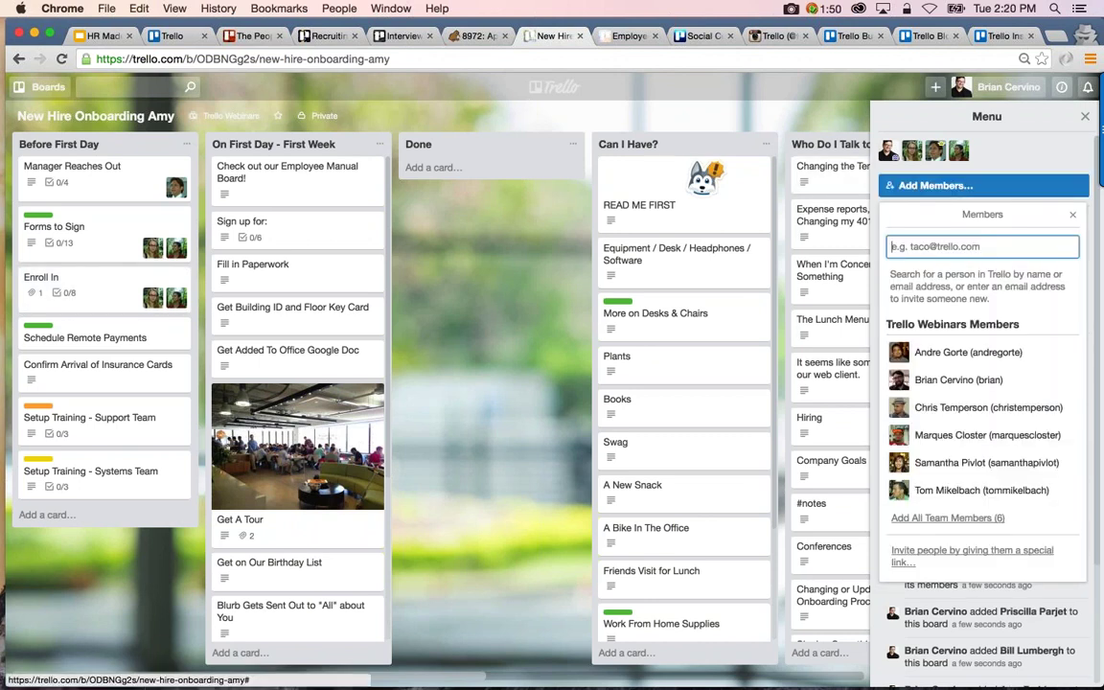
{"action": "left_click", "coordinate": [954, 362]}
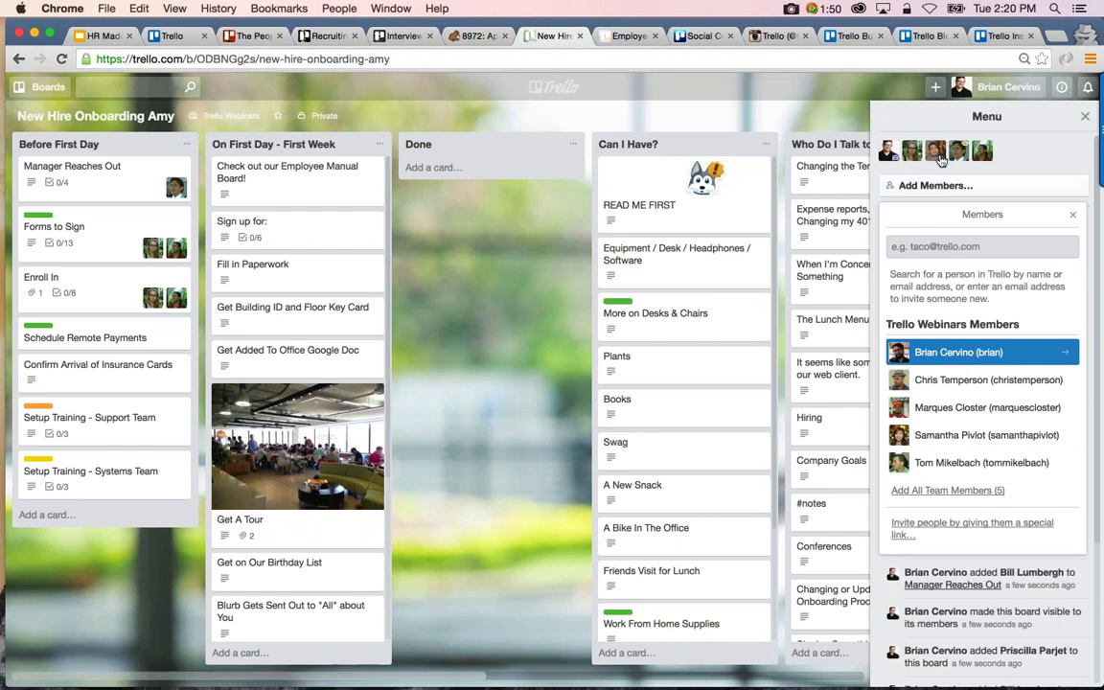
{"action": "left_click_drag", "start_coordinate": [940, 157], "coordinate": [152, 434]}
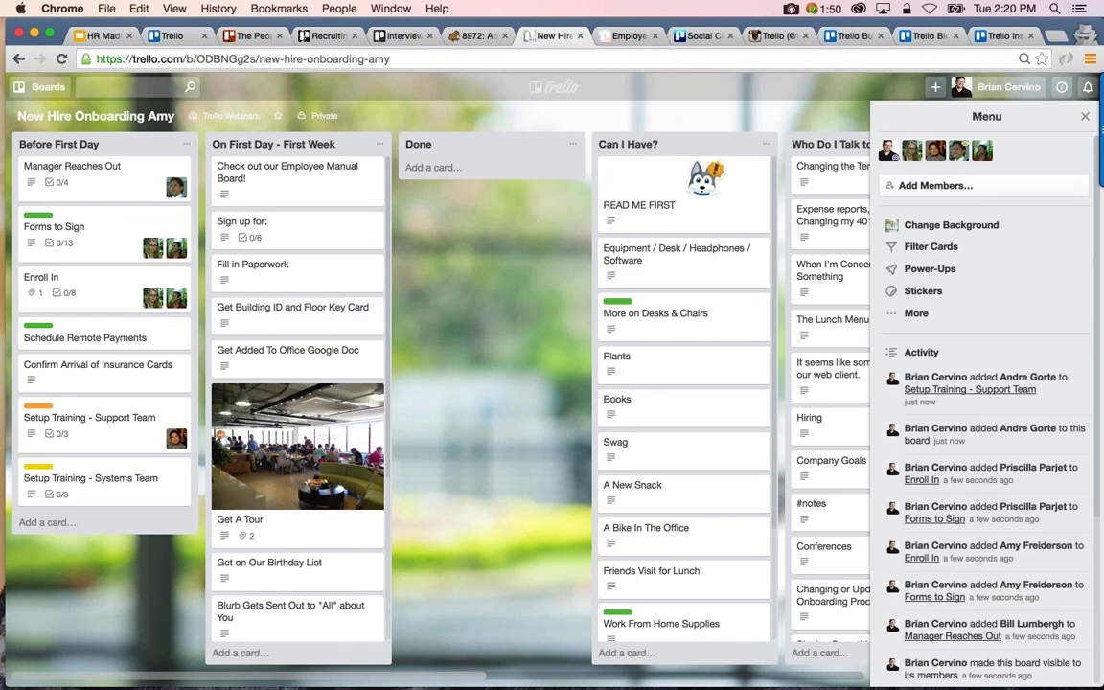
{"action": "left_click", "coordinate": [121, 184]}
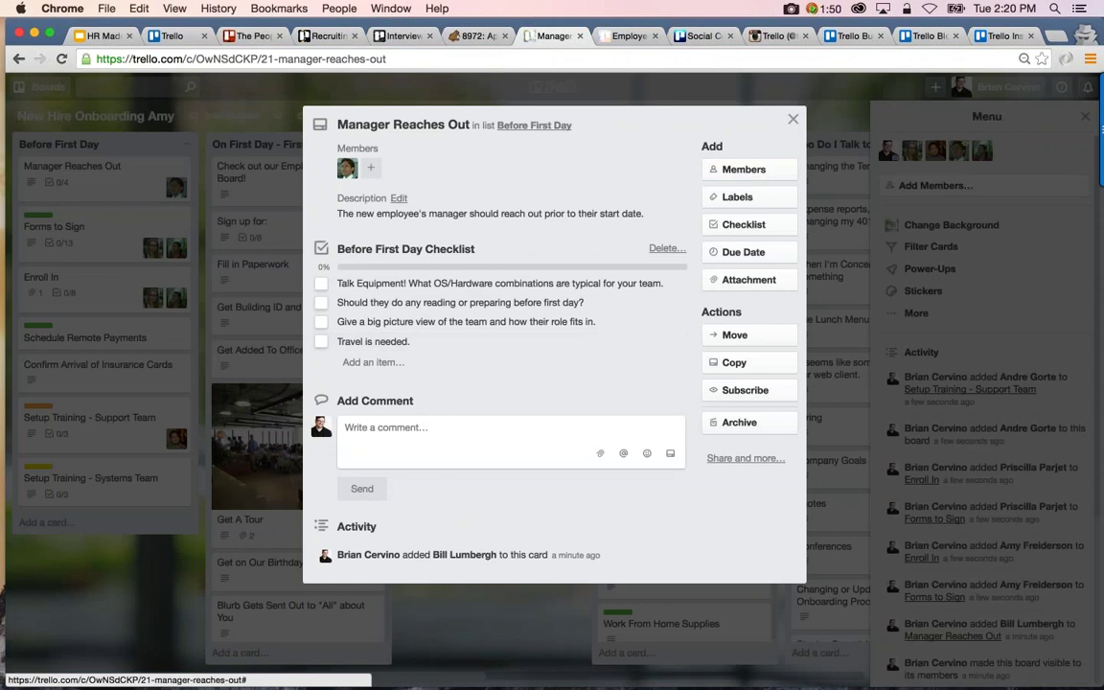
{"action": "left_click", "coordinate": [792, 122]}
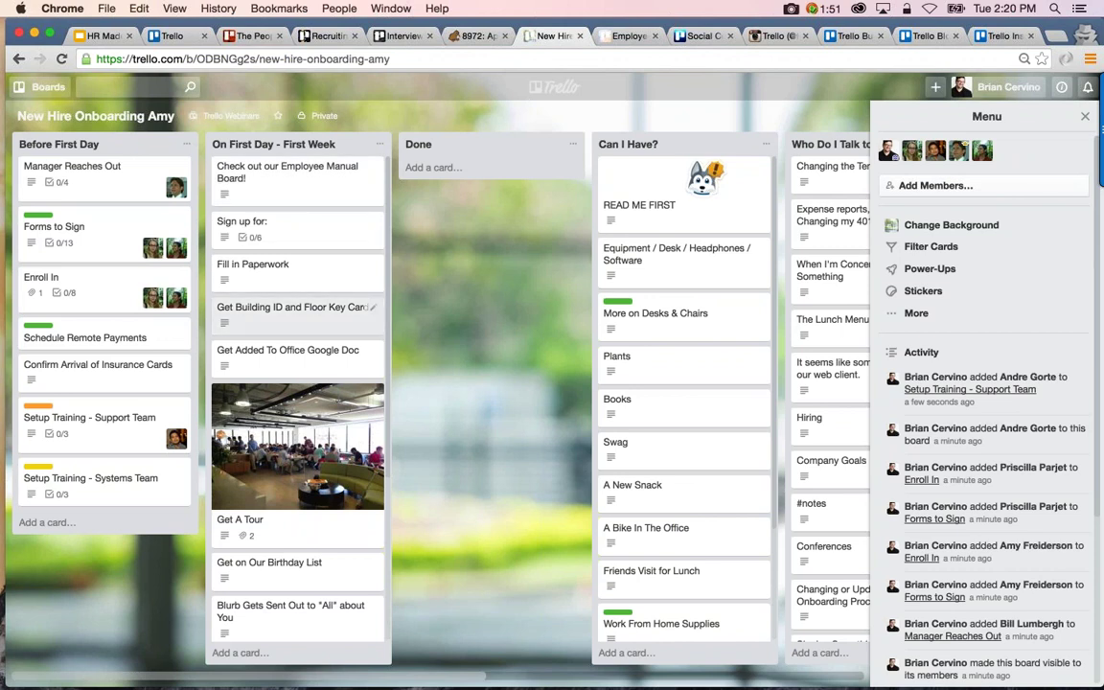
Check all eight Enroll In checklist items, from Insurance to calendars, and move the card to Done
{"action": "left_click", "coordinate": [119, 292]}
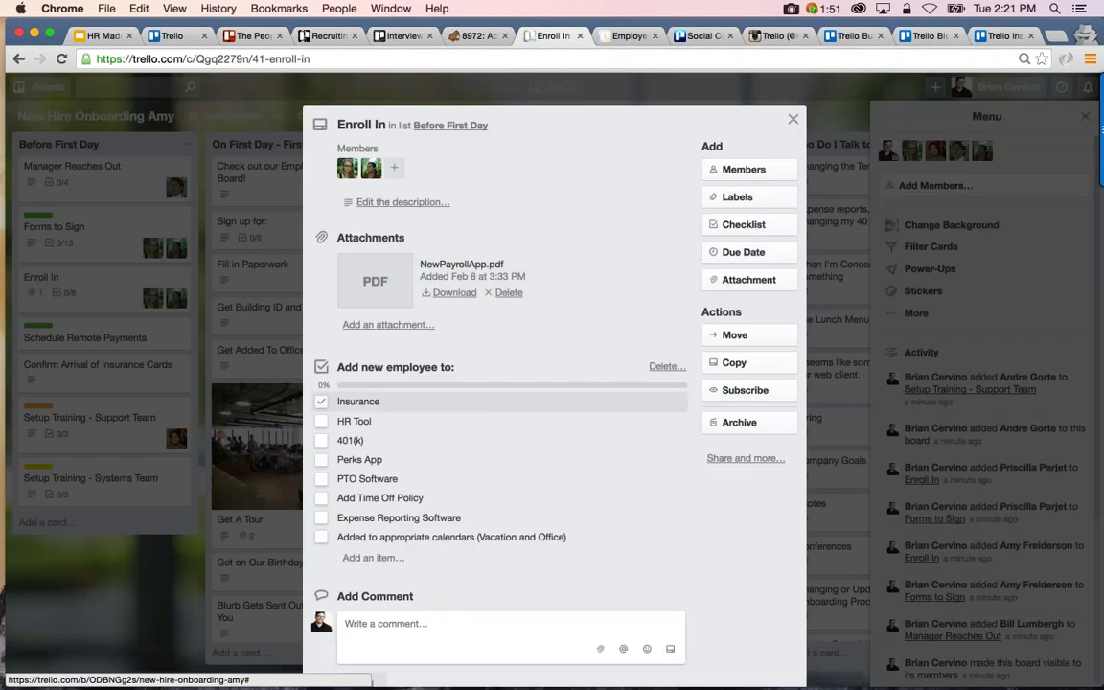
{"action": "left_click", "coordinate": [321, 402]}
{"action": "left_click", "coordinate": [321, 421]}
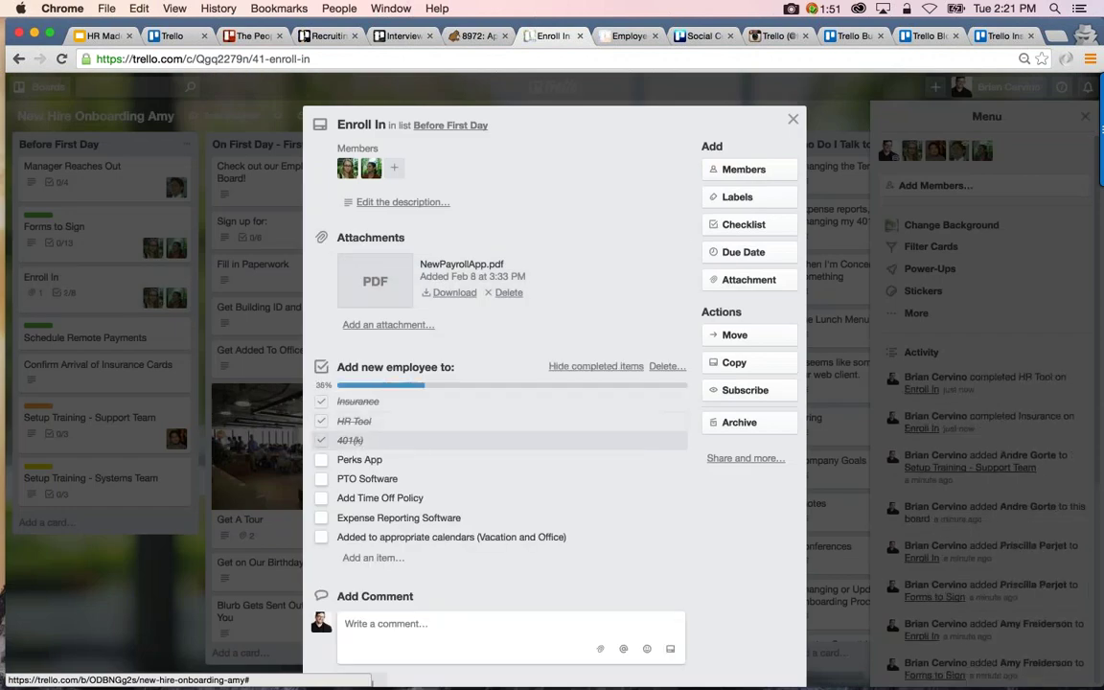
{"action": "left_click", "coordinate": [321, 440]}
{"action": "left_click", "coordinate": [321, 459]}
{"action": "left_click", "coordinate": [321, 478]}
{"action": "left_click", "coordinate": [321, 498]}
{"action": "left_click", "coordinate": [321, 517]}
{"action": "left_click", "coordinate": [321, 537]}
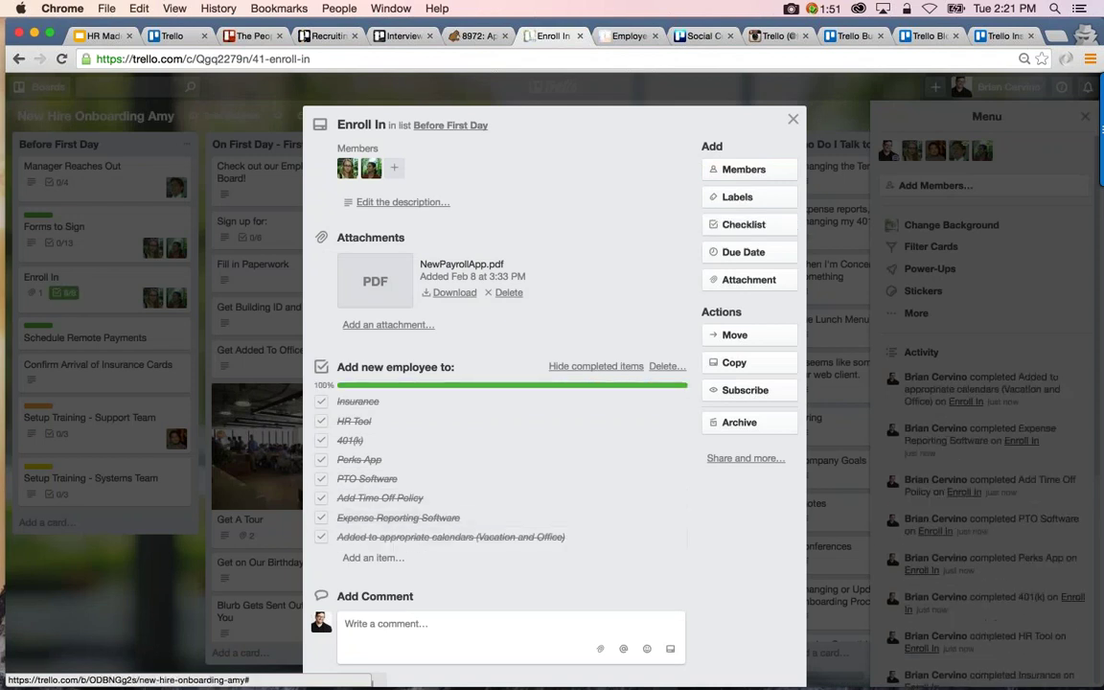
{"action": "left_click", "coordinate": [793, 119]}
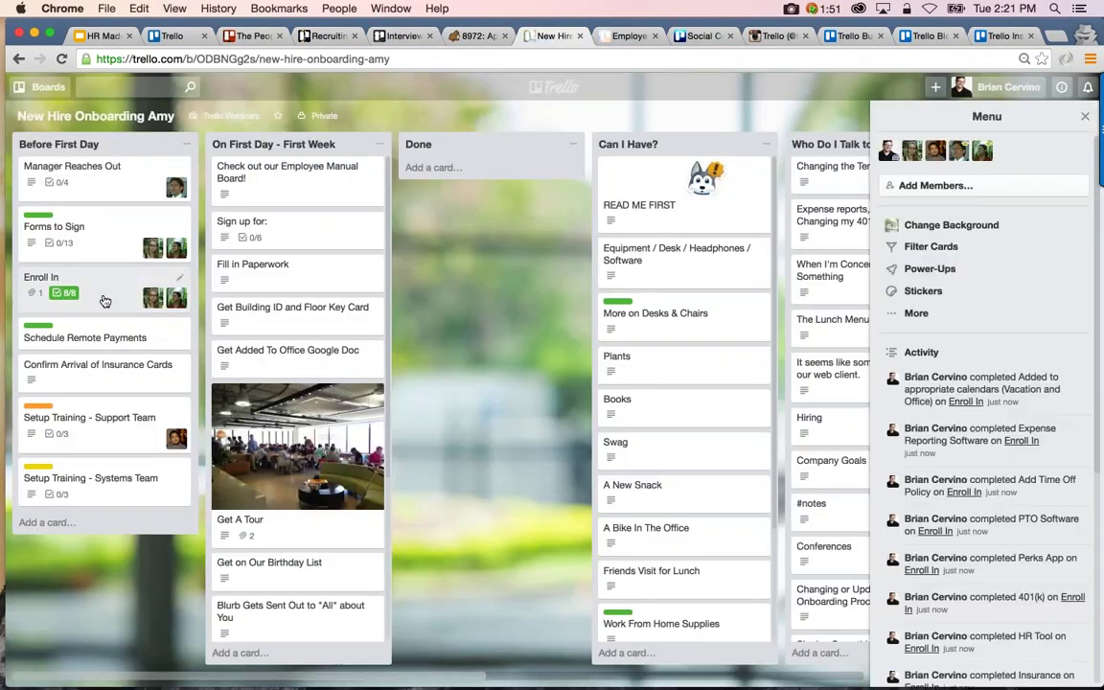
{"action": "left_click_drag", "start_coordinate": [105, 301], "coordinate": [491, 184]}
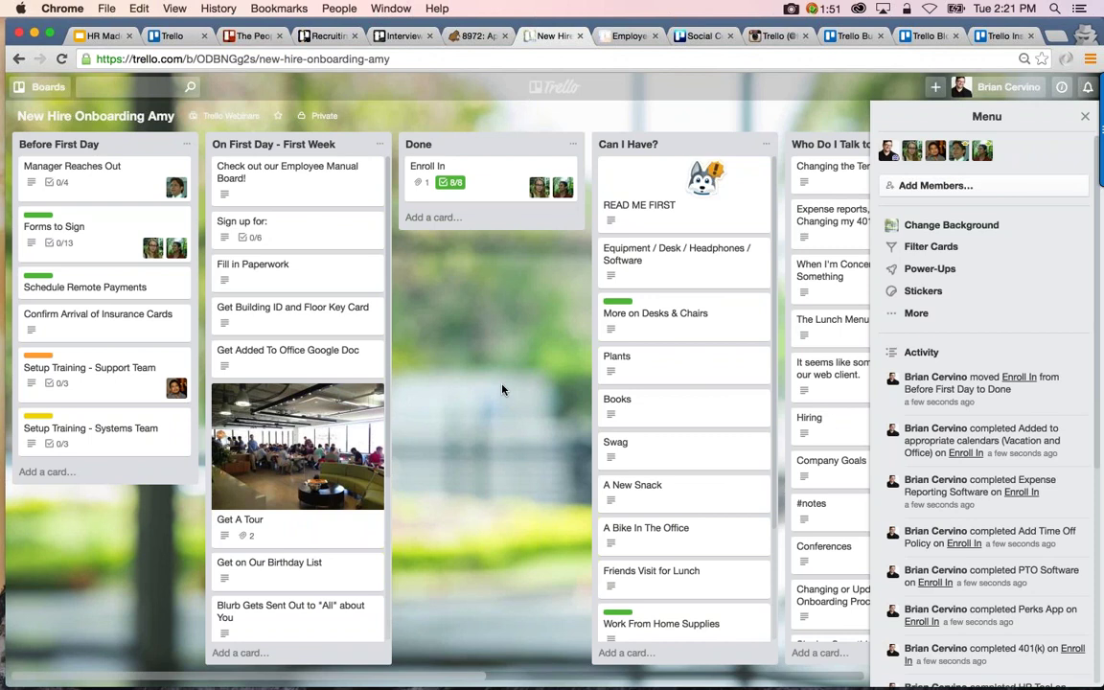
{"action": "scroll", "coordinate": [502, 389], "scroll_direction": "right", "scroll_amount": 5}
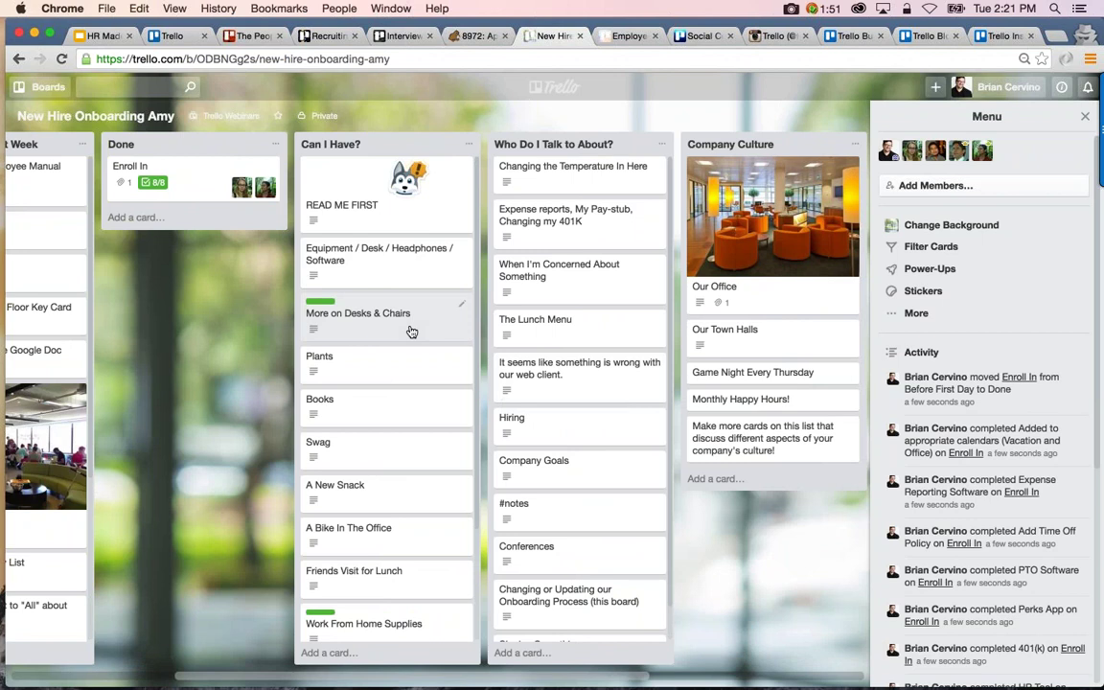
{"action": "left_click", "coordinate": [407, 271]}
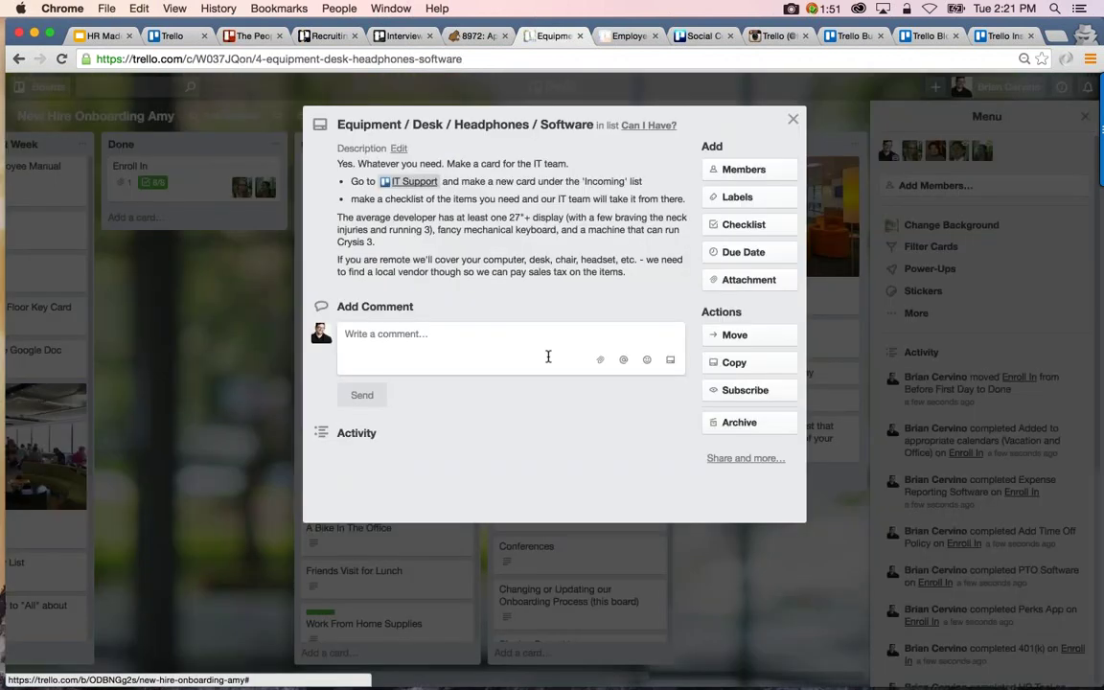
{"action": "key", "text": "Escape"}
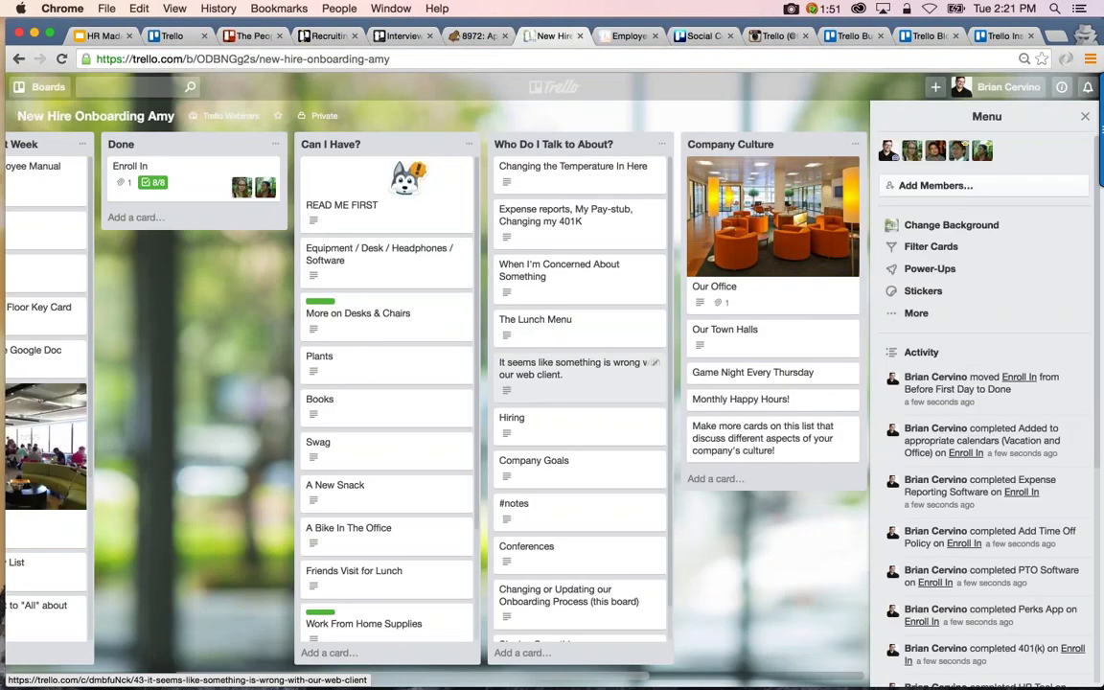
{"action": "left_click", "coordinate": [365, 360]}
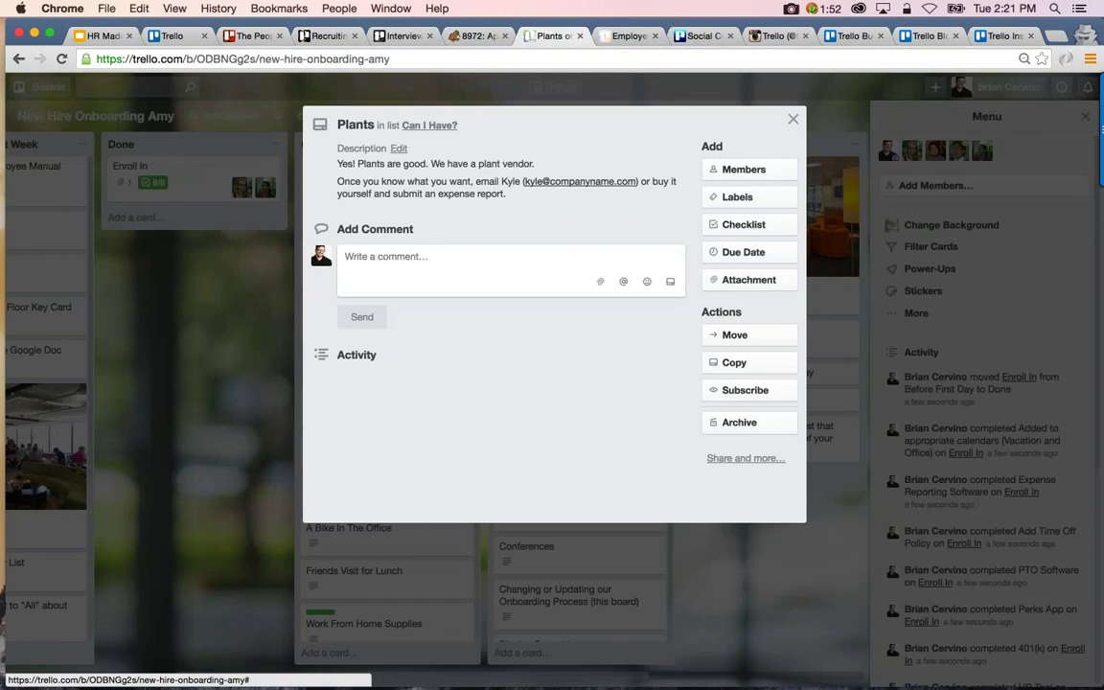
{"action": "left_click", "coordinate": [96, 116]}
{"action": "scroll", "coordinate": [552, 290], "scroll_direction": "right", "scroll_amount": 2}
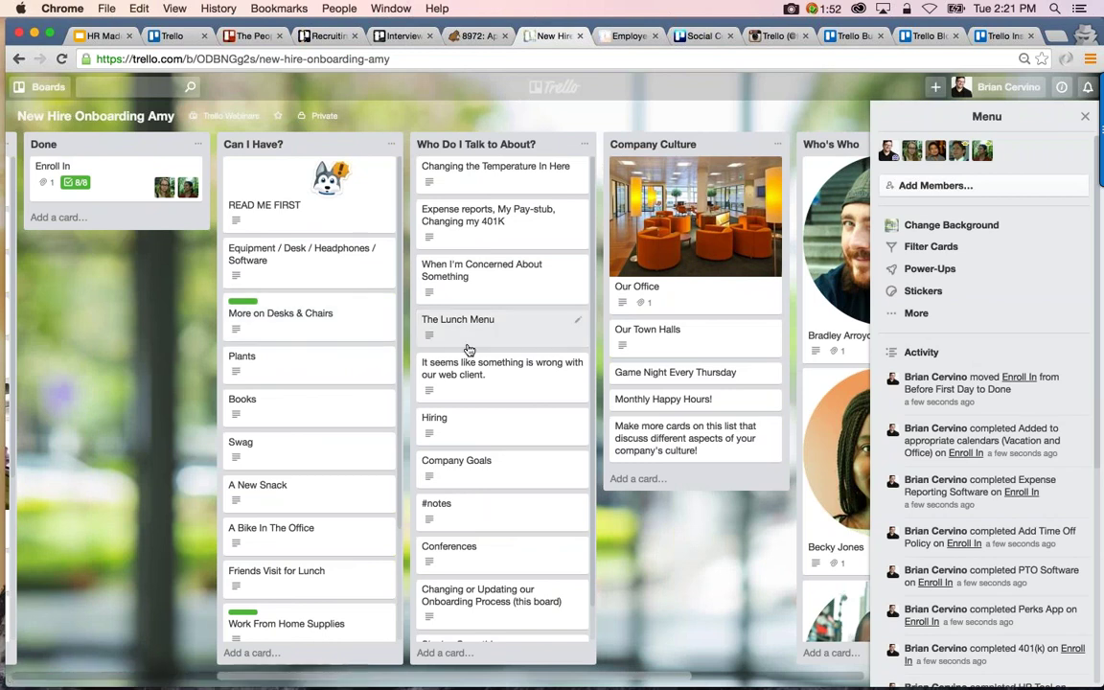
{"action": "left_click", "coordinate": [484, 167]}
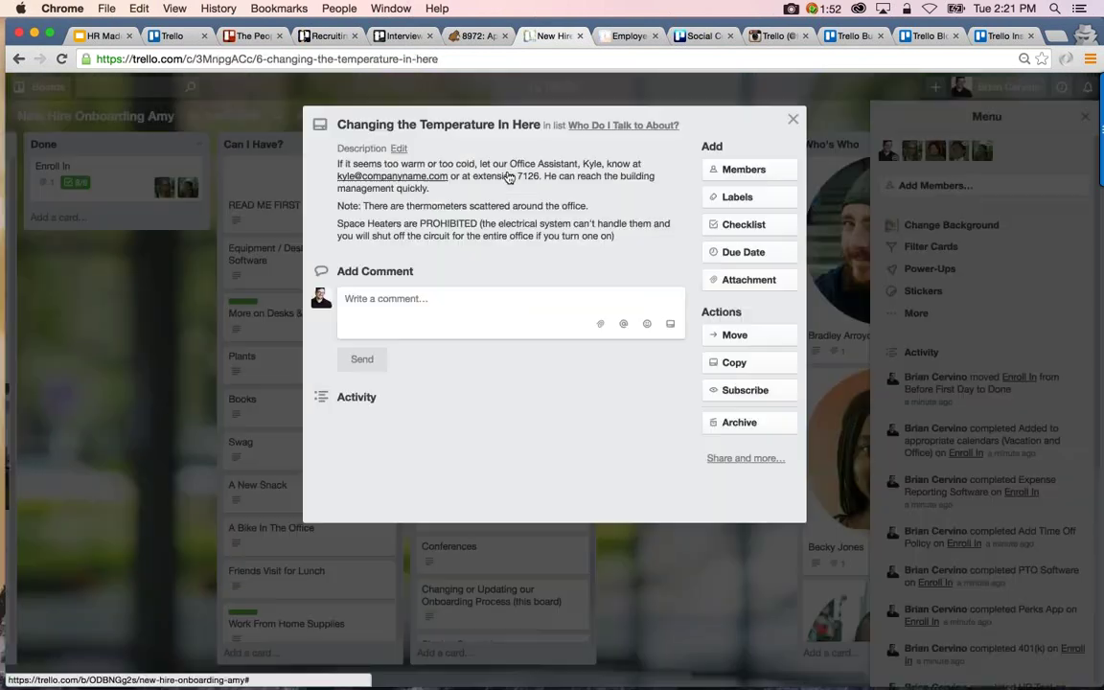
{"action": "key", "text": "Escape"}
{"action": "left_click", "coordinate": [515, 241]}
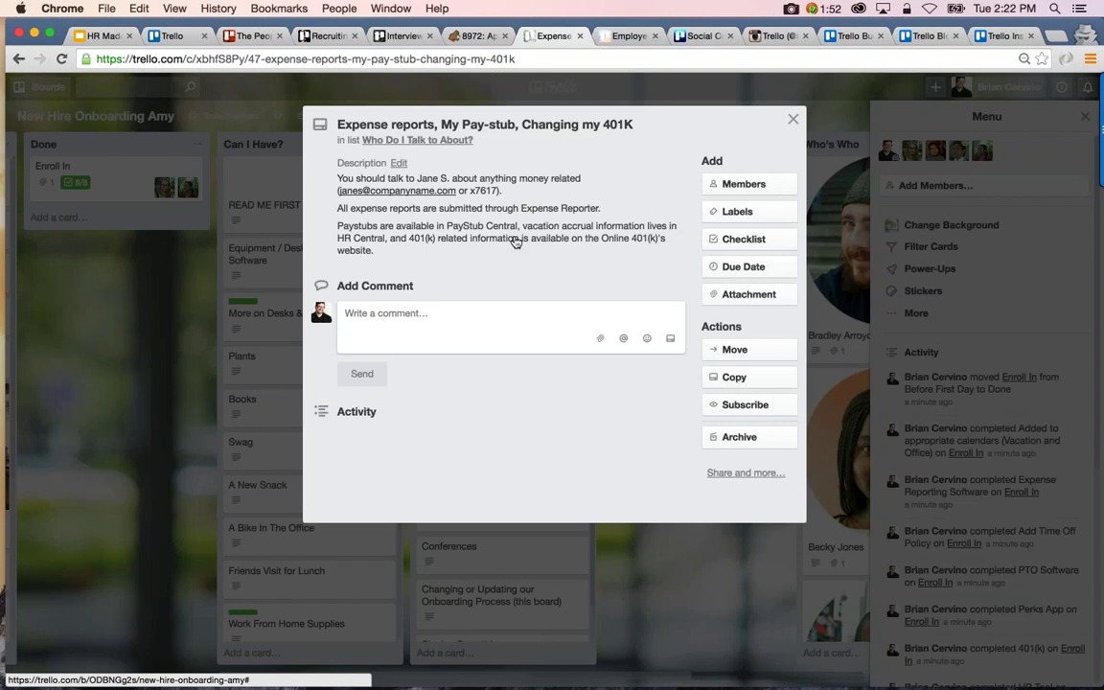
{"action": "key", "text": "Escape"}
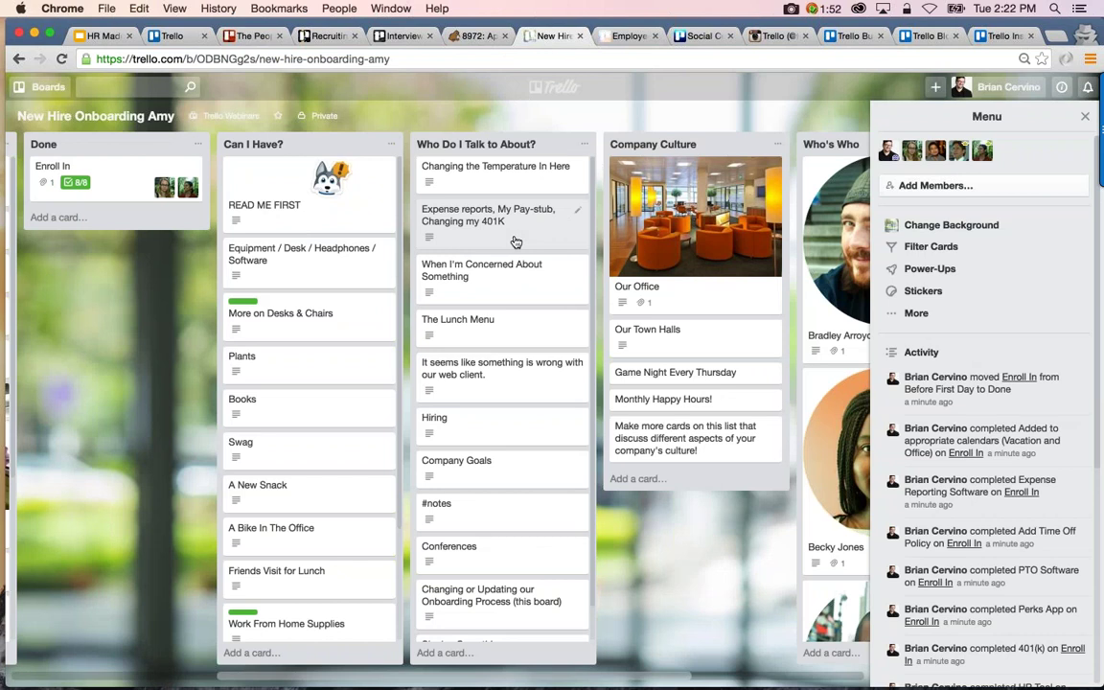
{"action": "scroll", "coordinate": [516, 241], "scroll_direction": "right", "scroll_amount": 2}
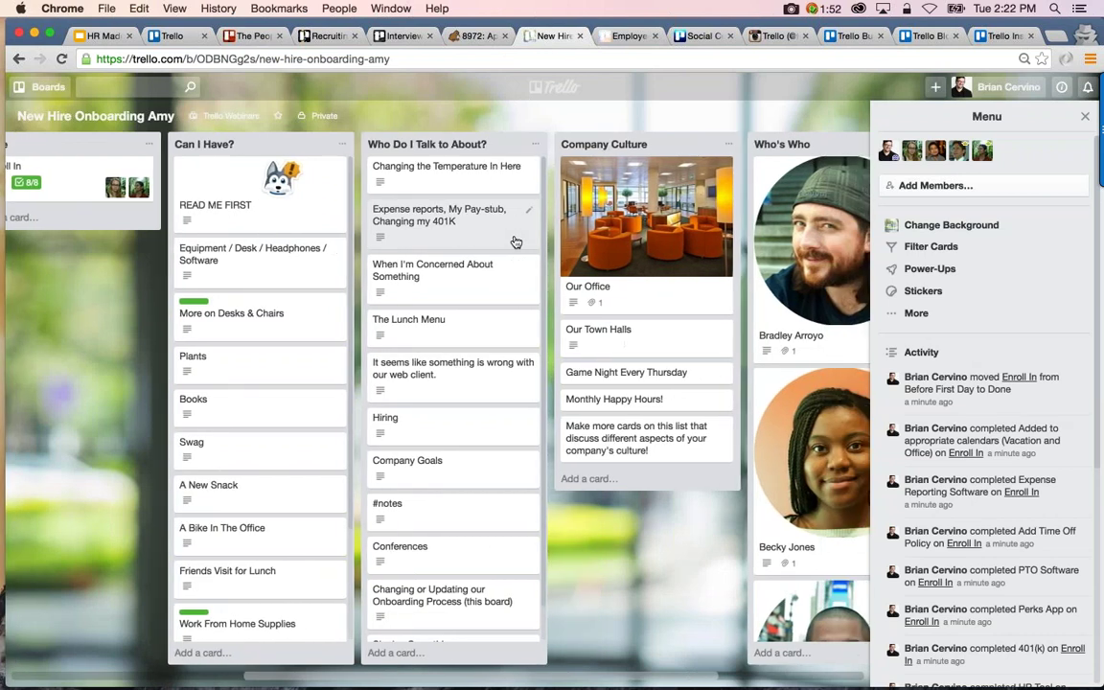
Scroll to the Who's Who list and look over the first staff profile card
{"action": "scroll", "coordinate": [516, 242], "scroll_direction": "right", "scroll_amount": 1}
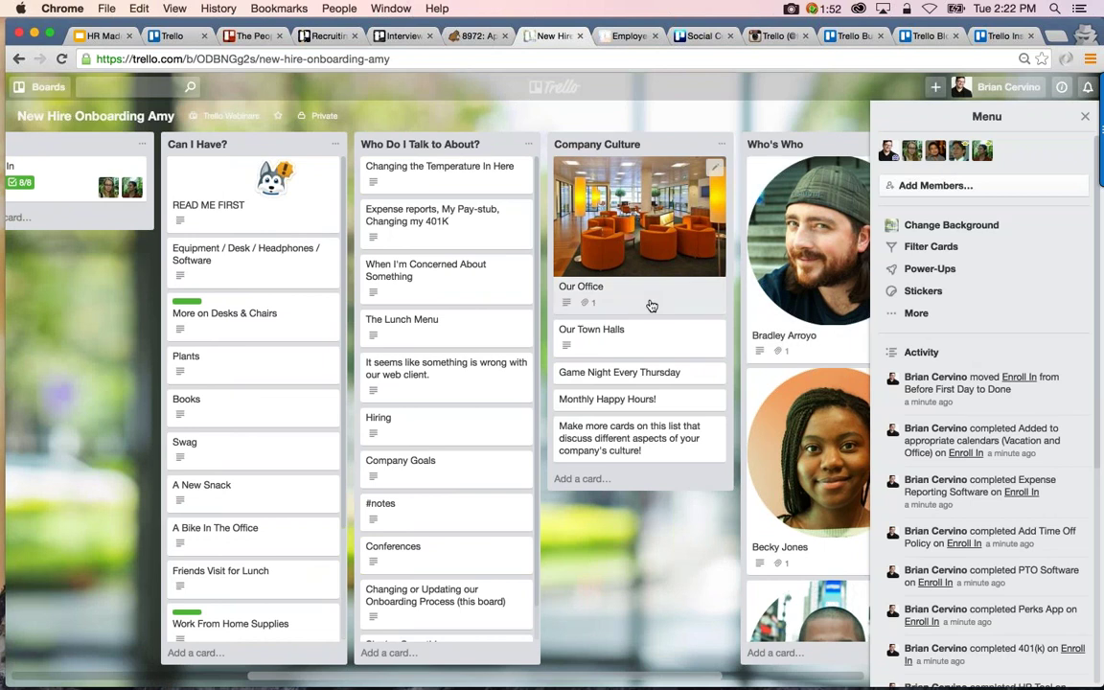
{"action": "scroll", "coordinate": [651, 305], "scroll_direction": "right", "scroll_amount": 2}
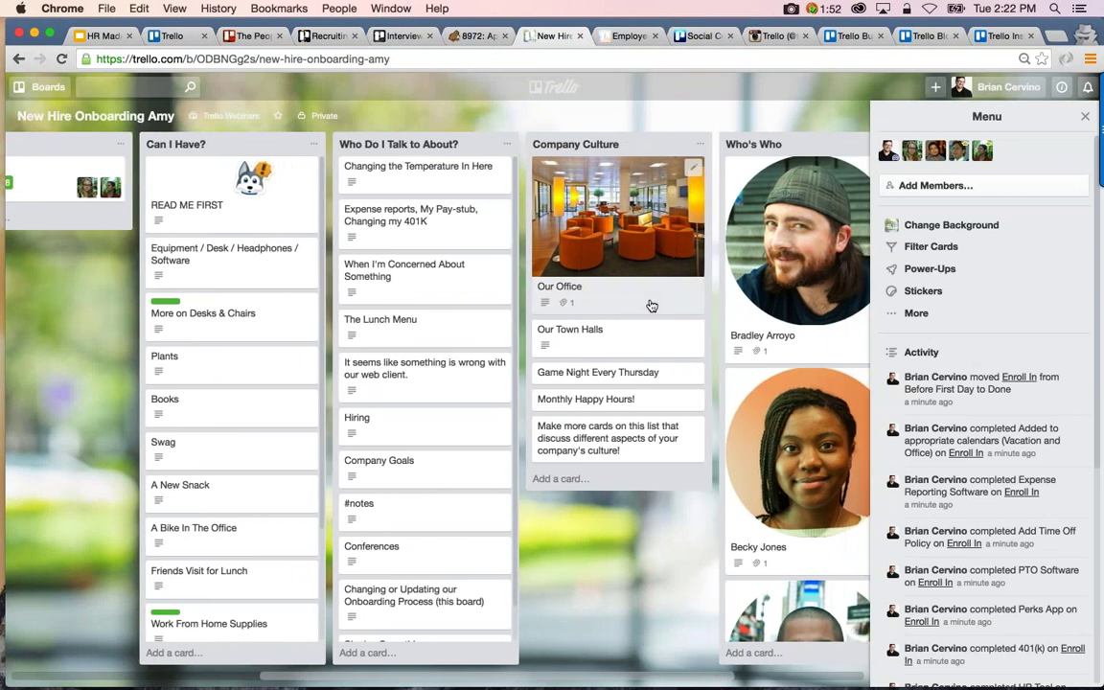
{"action": "scroll", "coordinate": [651, 305], "scroll_direction": "right", "scroll_amount": 2}
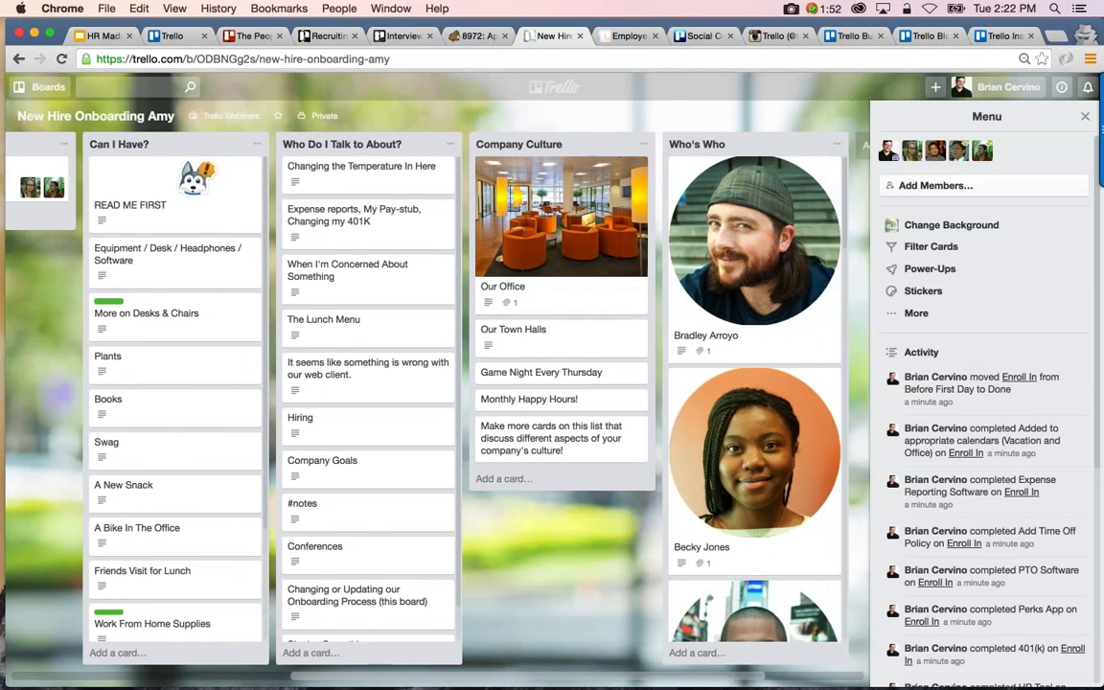
{"action": "scroll", "coordinate": [661, 315], "scroll_direction": "right", "scroll_amount": 2}
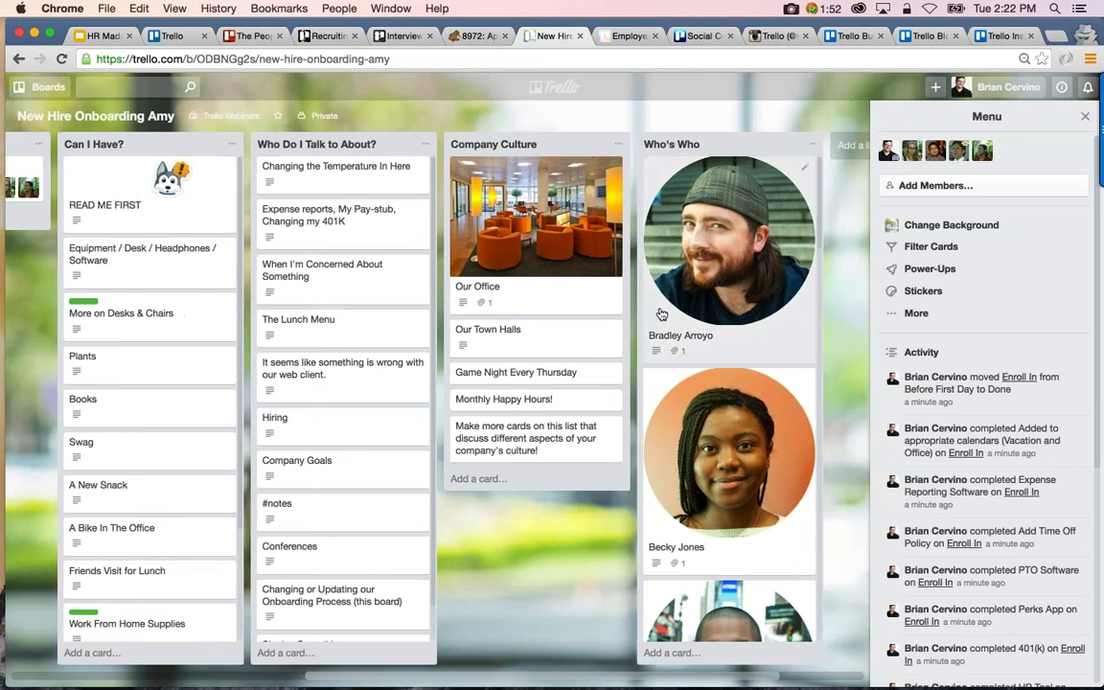
{"action": "left_click", "coordinate": [662, 314]}
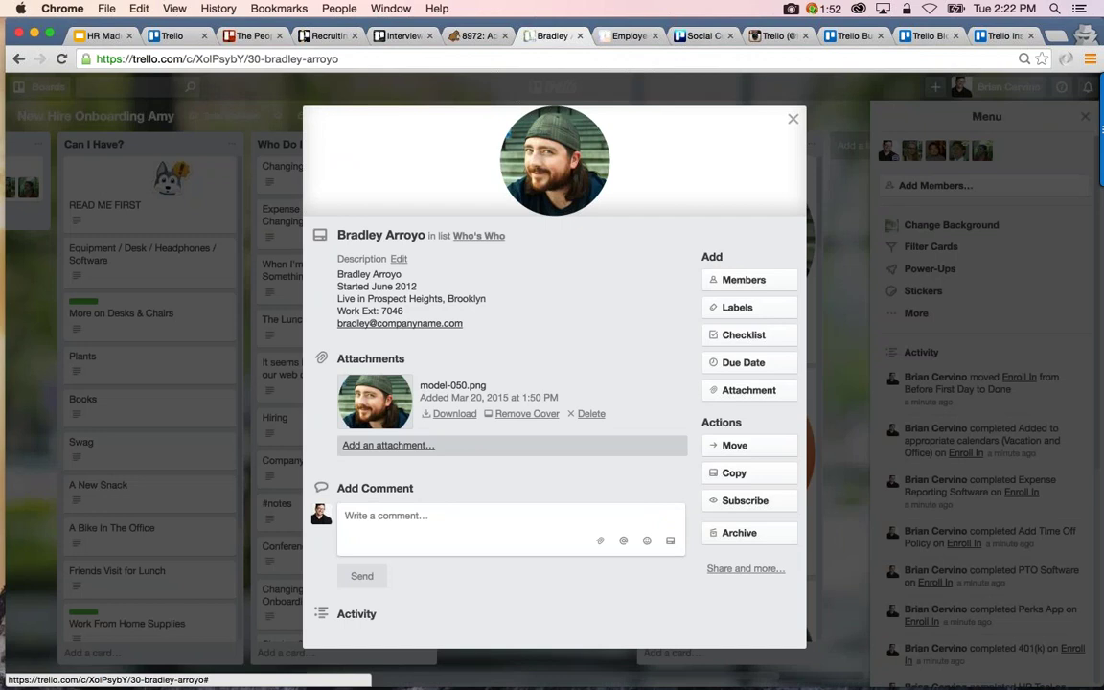
{"action": "scroll", "coordinate": [554, 384], "scroll_direction": "down", "scroll_amount": 1}
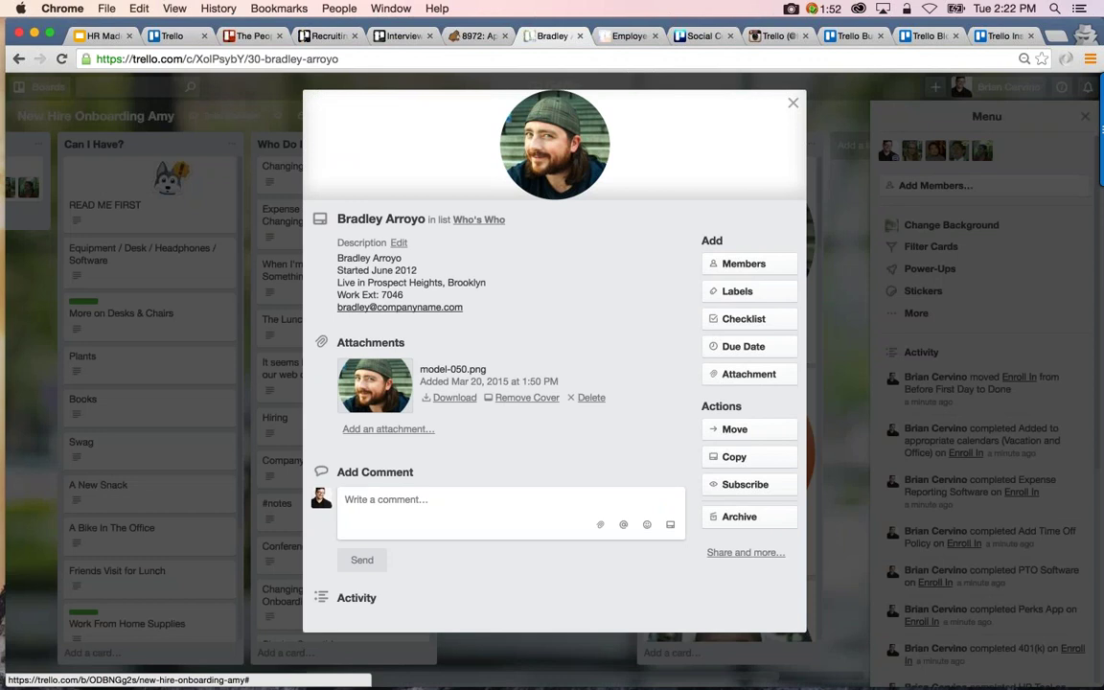
{"action": "key", "text": "Escape"}
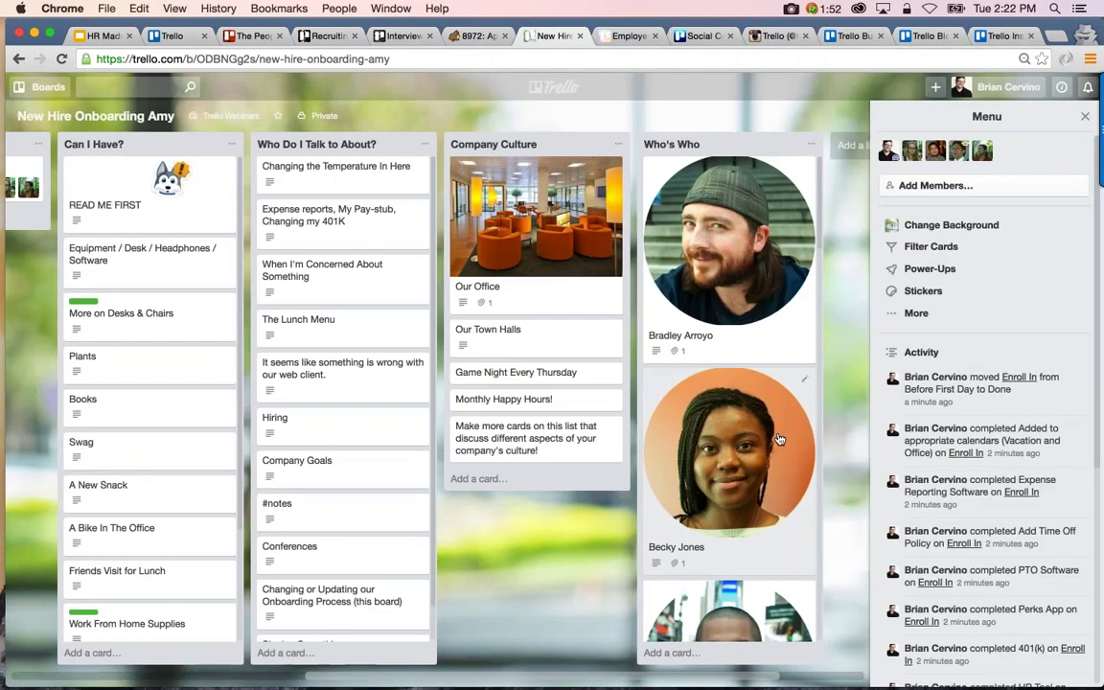
Move More on Desks & Chairs and Swag directly below READ ME FIRST in Can I Have?
{"action": "scroll", "coordinate": [780, 439], "scroll_direction": "down", "scroll_amount": 1}
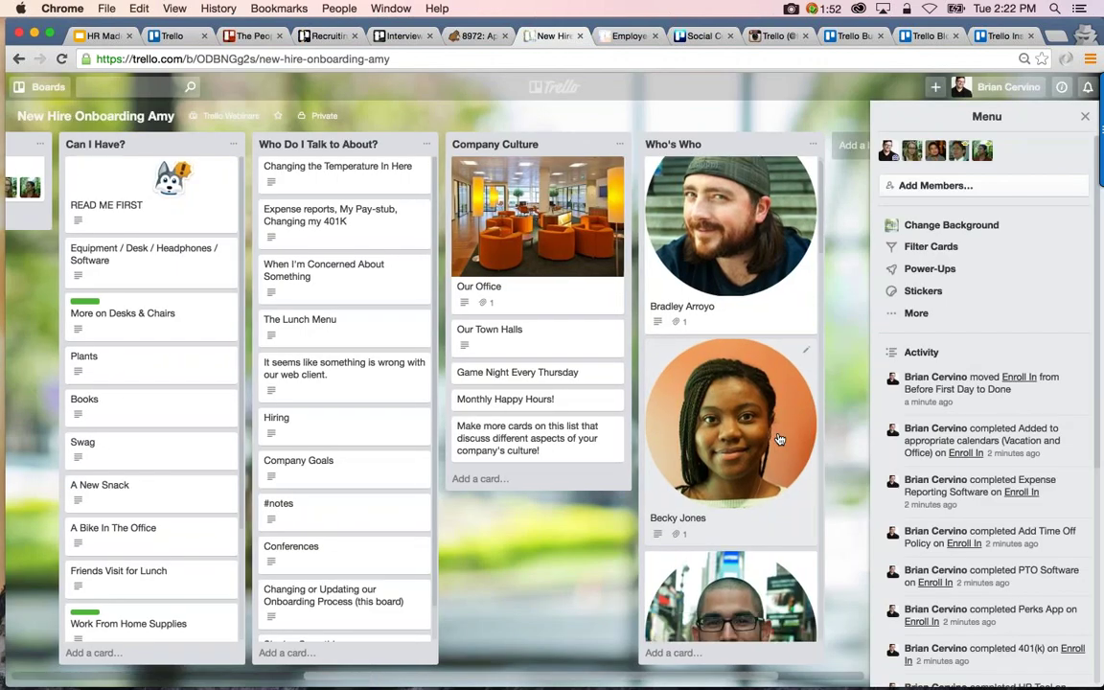
{"action": "scroll", "coordinate": [781, 439], "scroll_direction": "down", "scroll_amount": 1}
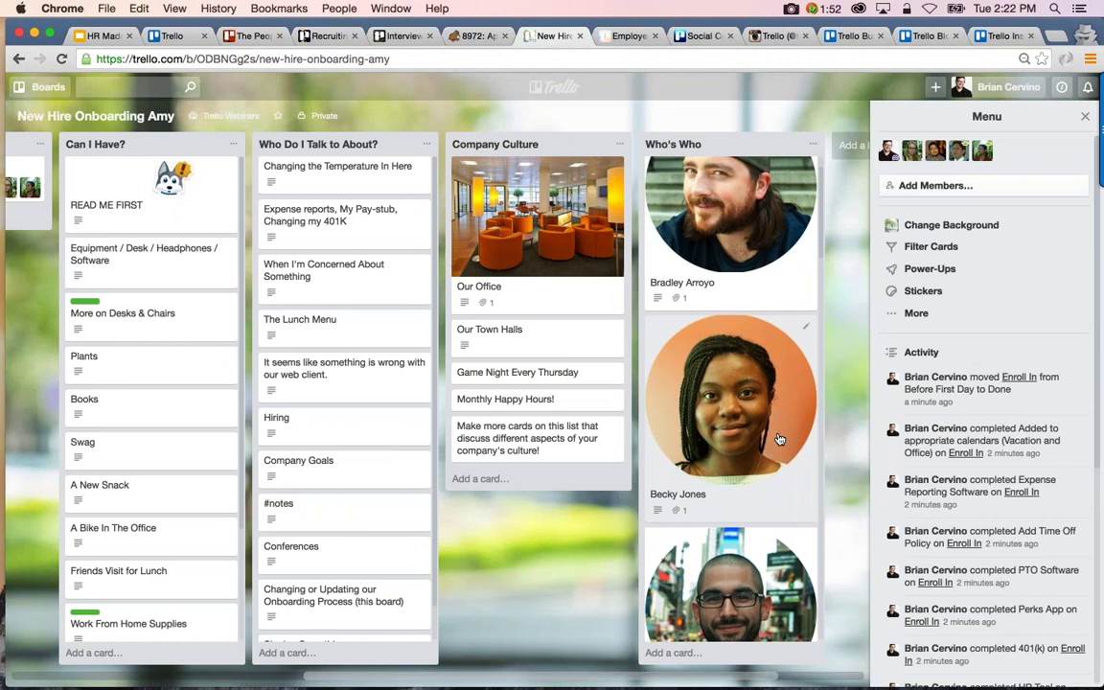
{"action": "scroll", "coordinate": [780, 439], "scroll_direction": "left", "scroll_amount": 5}
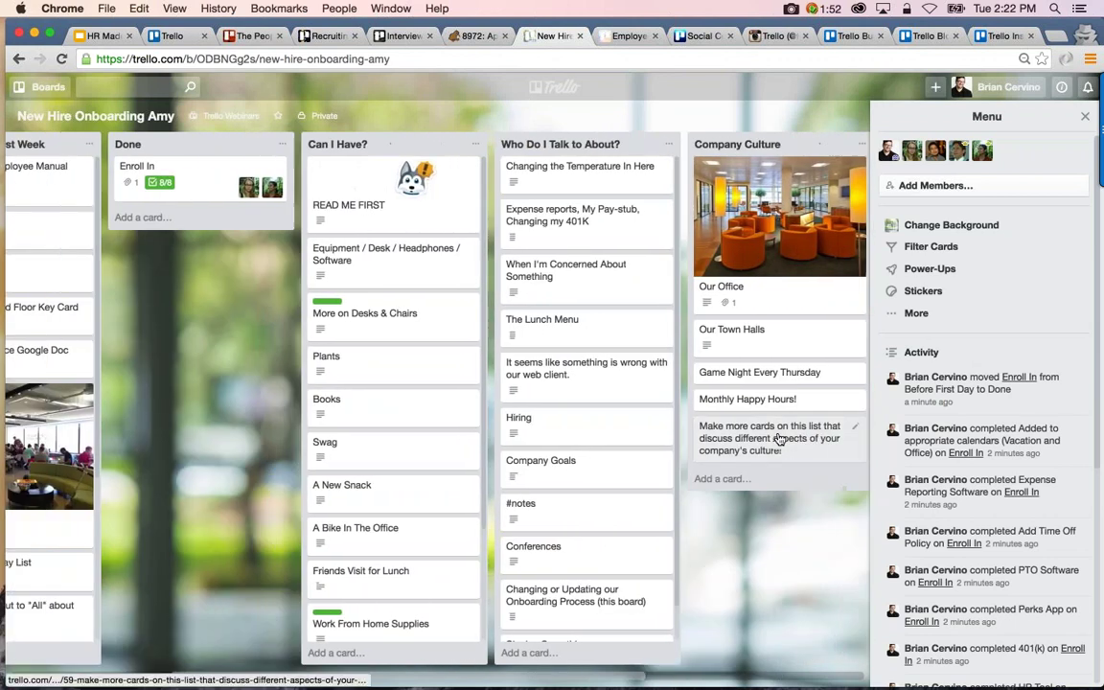
{"action": "scroll", "coordinate": [780, 439], "scroll_direction": "left", "scroll_amount": 1}
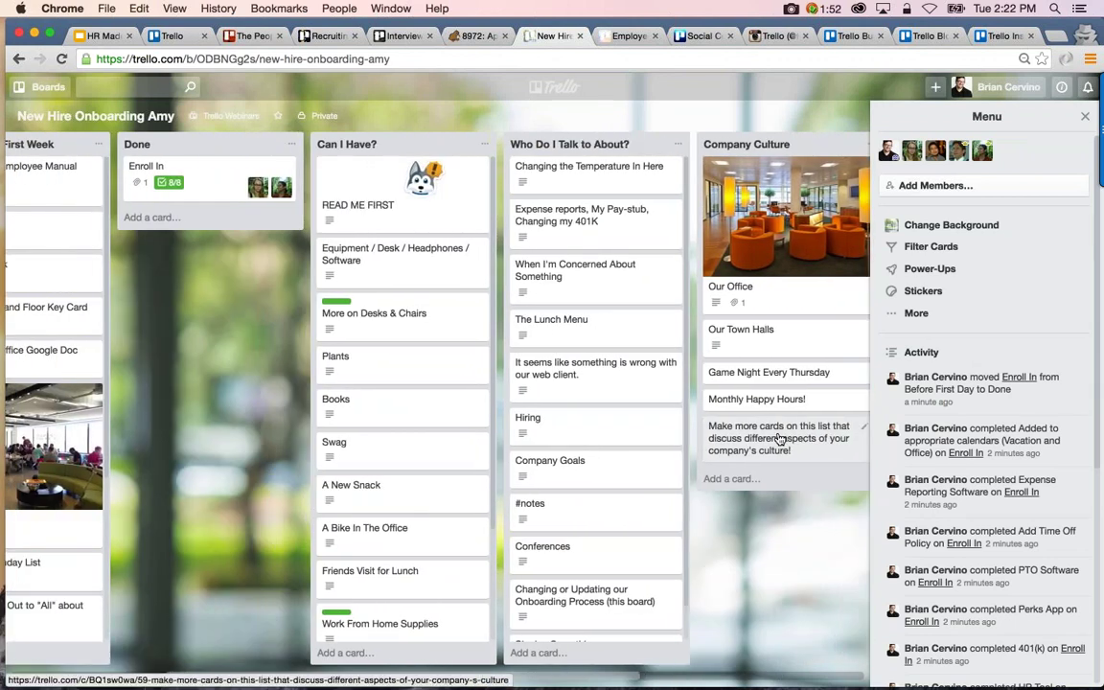
{"action": "scroll", "coordinate": [699, 450], "scroll_direction": "left", "scroll_amount": 3}
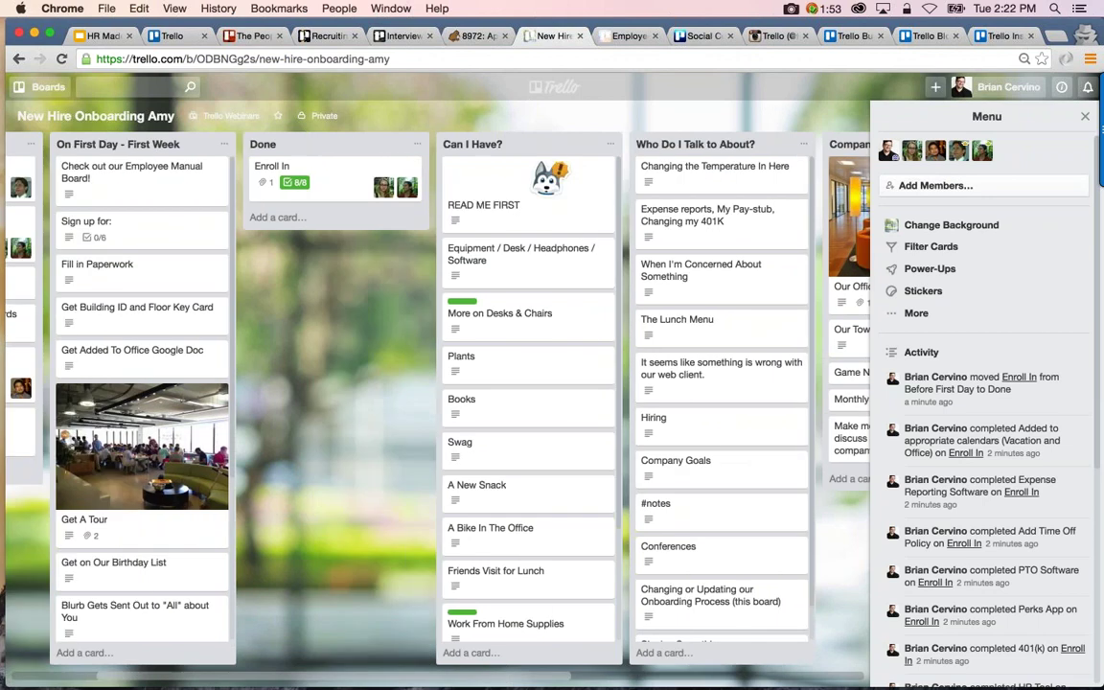
{"action": "scroll", "coordinate": [700, 449], "scroll_direction": "left", "scroll_amount": 3}
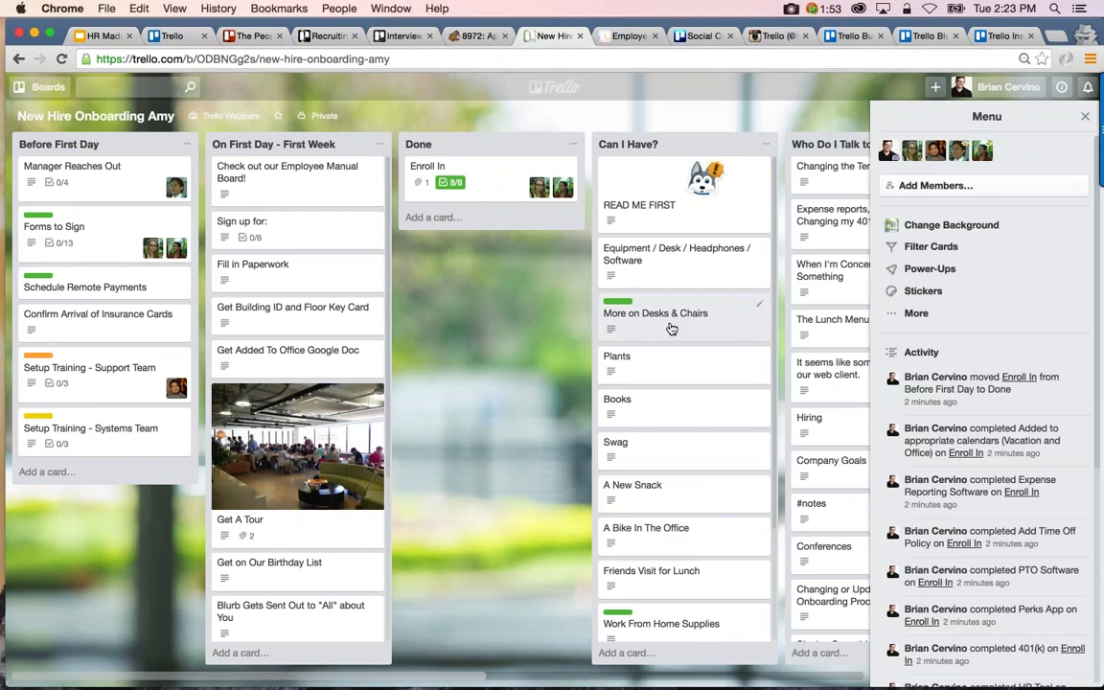
{"action": "left_click_drag", "start_coordinate": [672, 328], "coordinate": [643, 255]}
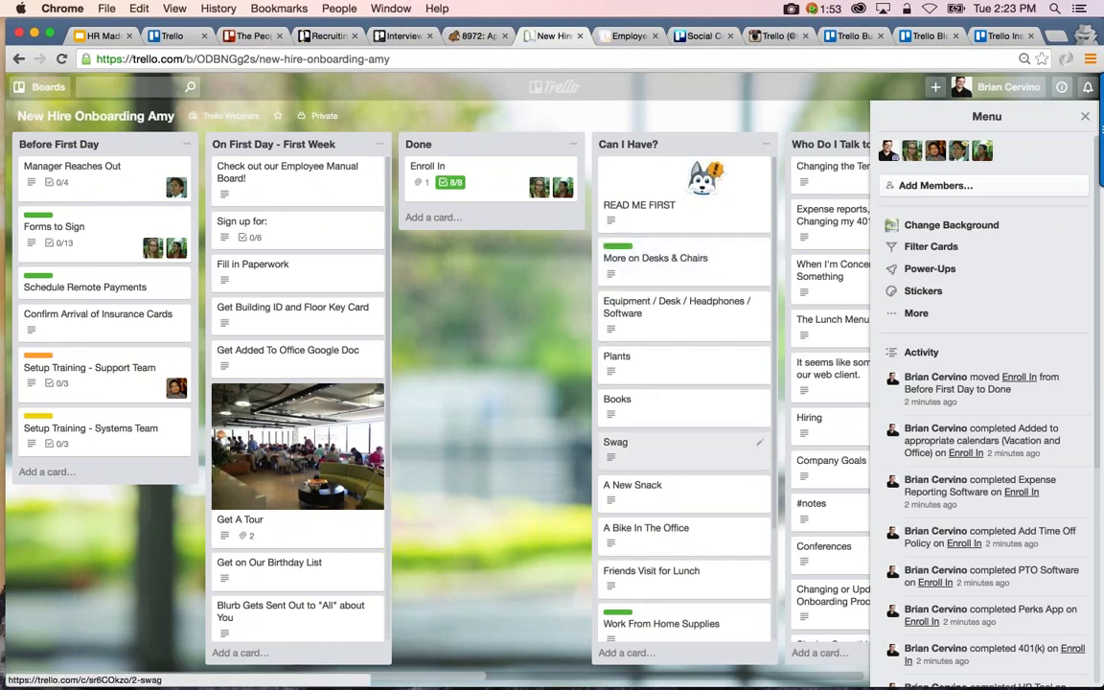
{"action": "left_click_drag", "start_coordinate": [651, 445], "coordinate": [646, 301]}
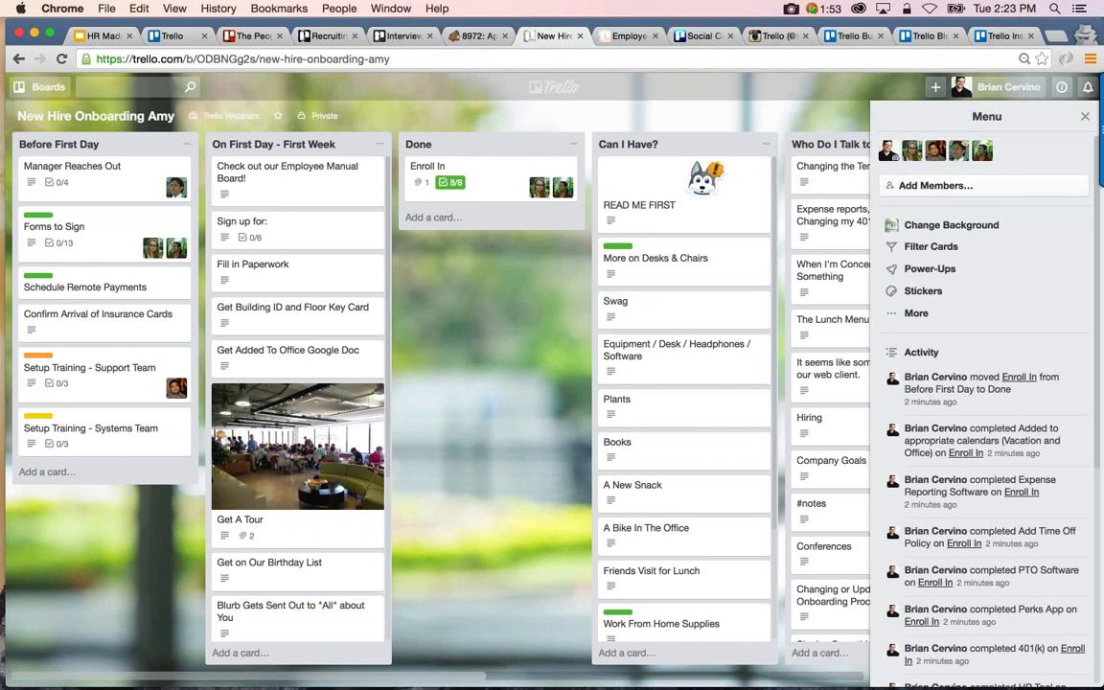
Open the Employee Manual board and scroll through its First Day, Benefits, Vacation and Travel lists
{"action": "left_click", "coordinate": [630, 36]}
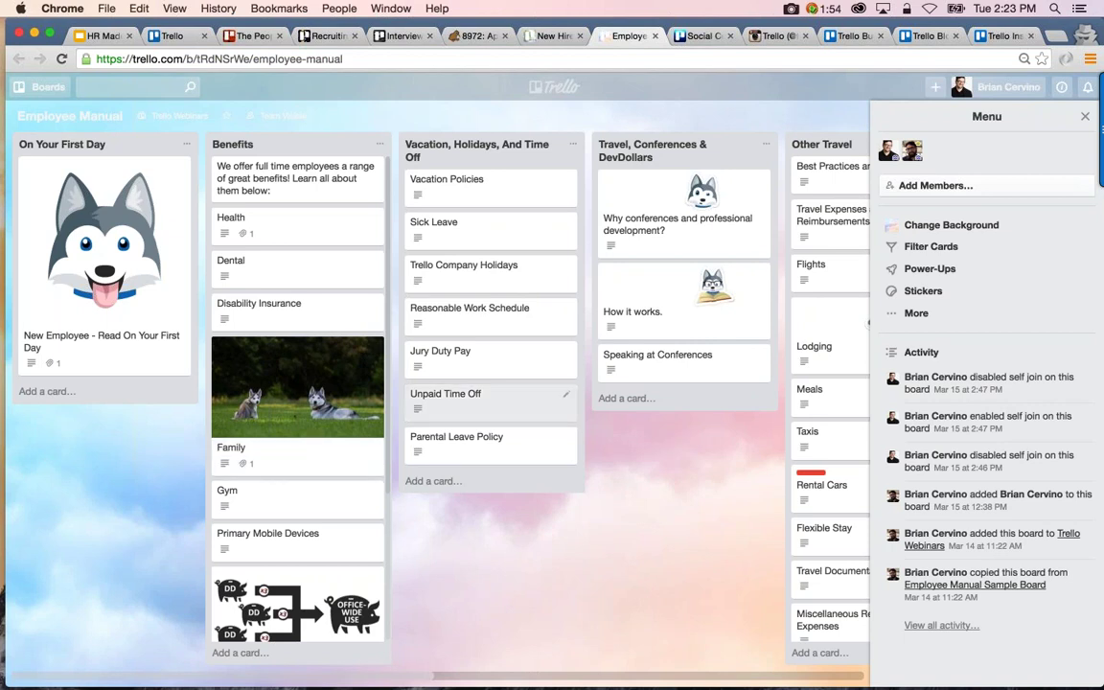
{"action": "scroll", "coordinate": [479, 402], "scroll_direction": "right", "scroll_amount": 1}
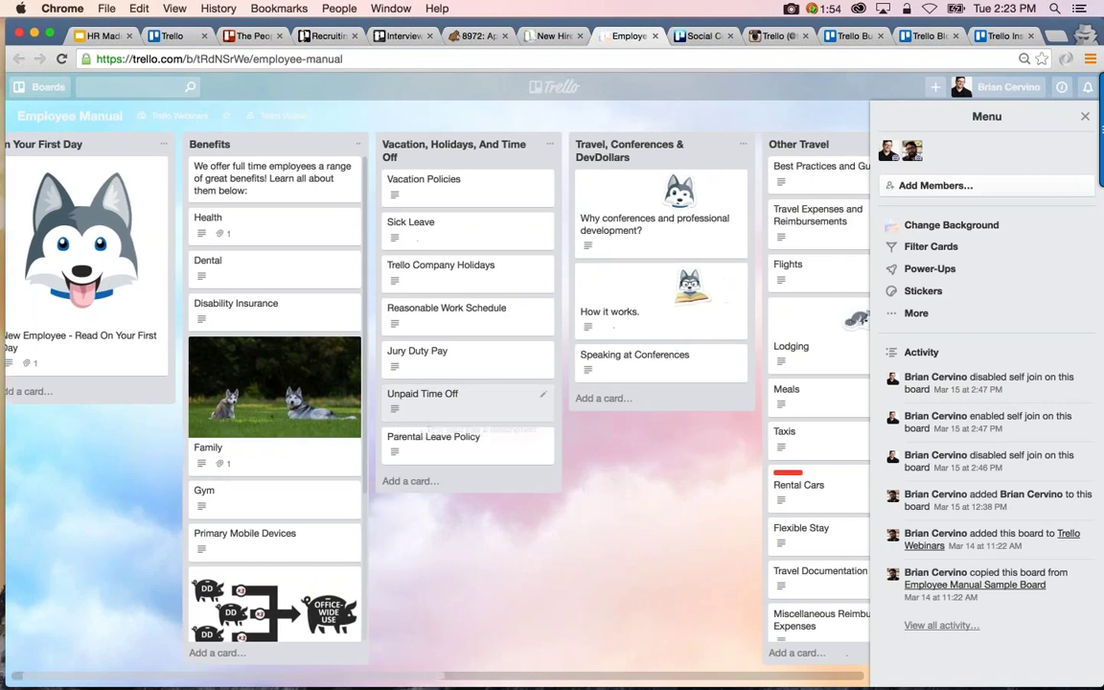
{"action": "scroll", "coordinate": [460, 397], "scroll_direction": "right", "scroll_amount": 3}
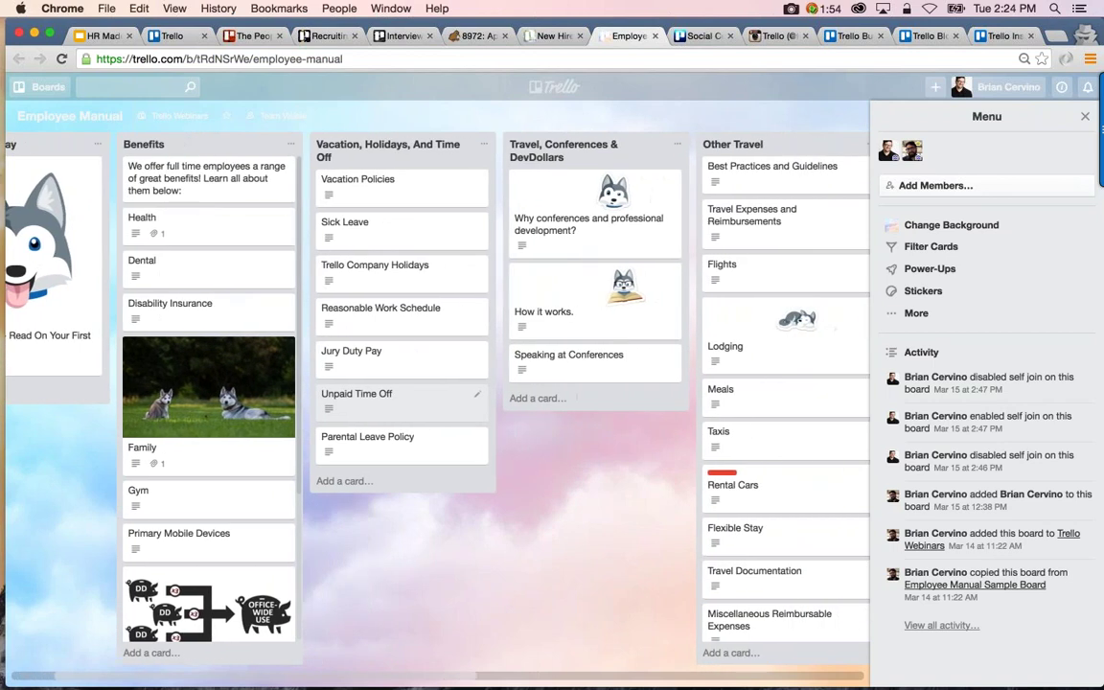
{"action": "scroll", "coordinate": [402, 398], "scroll_direction": "right", "scroll_amount": 3}
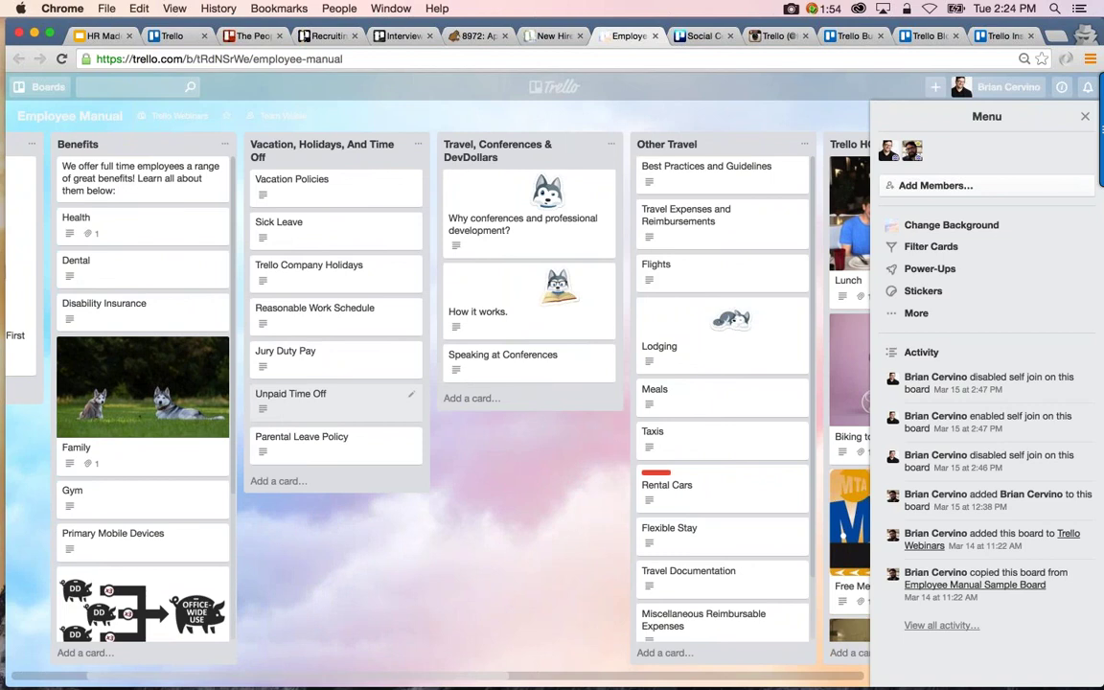
{"action": "scroll", "coordinate": [393, 383], "scroll_direction": "left", "scroll_amount": 7}
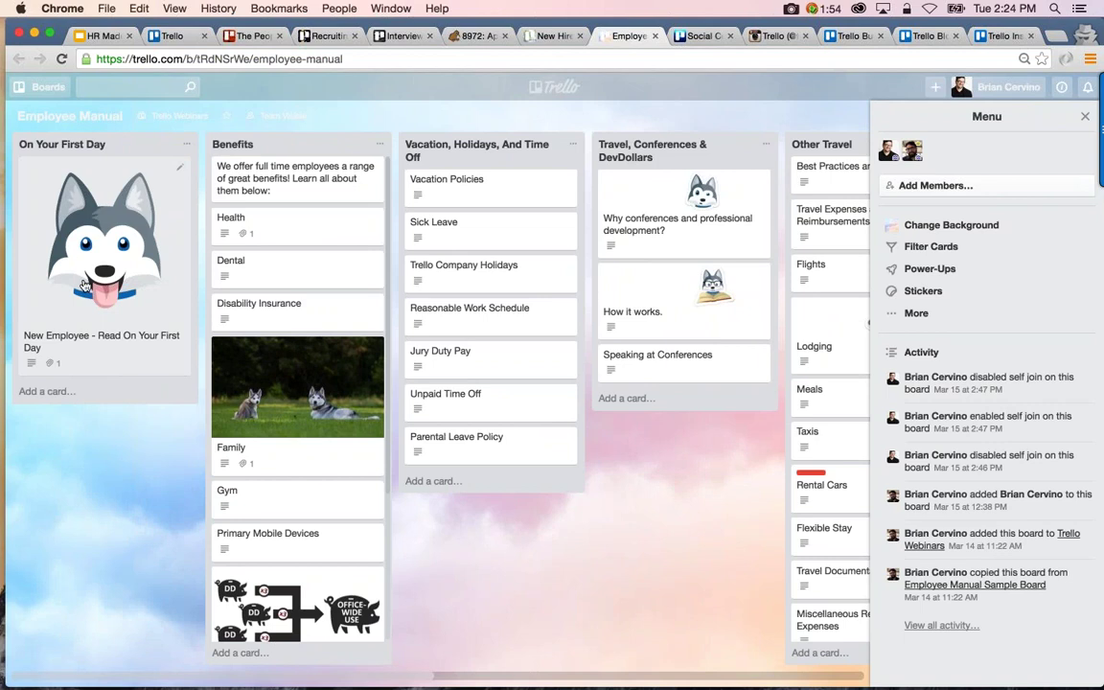
Expand and scroll through the full New Employee - Read On Your First Day description, then close it
{"action": "left_click", "coordinate": [89, 335]}
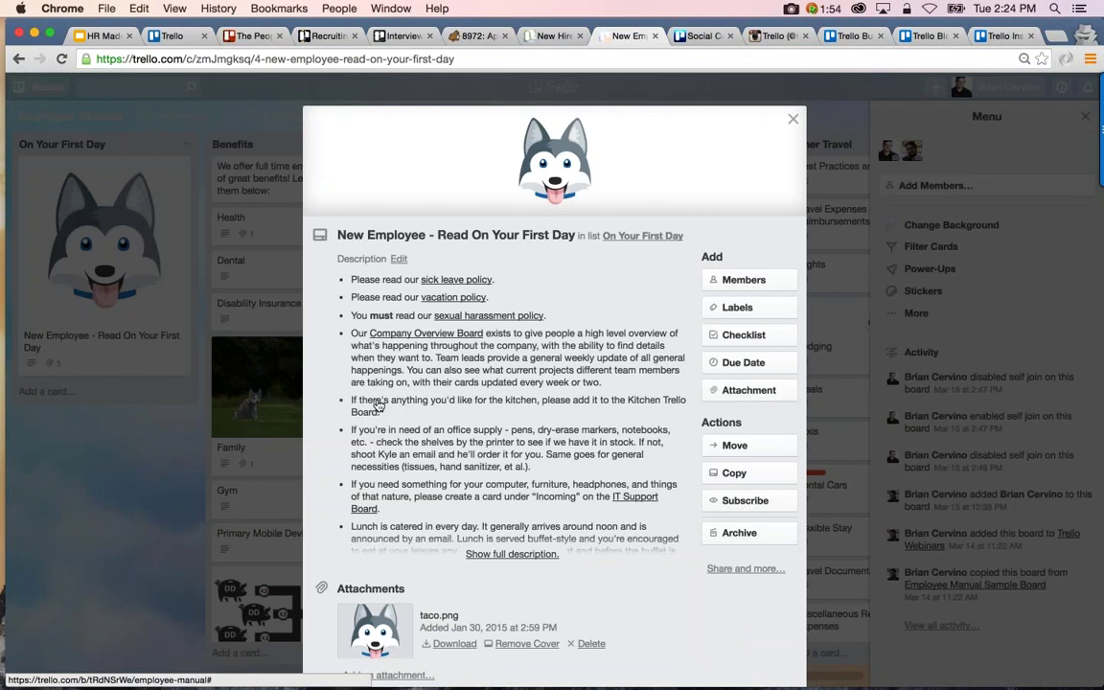
{"action": "scroll", "coordinate": [379, 406], "scroll_direction": "down", "scroll_amount": 1}
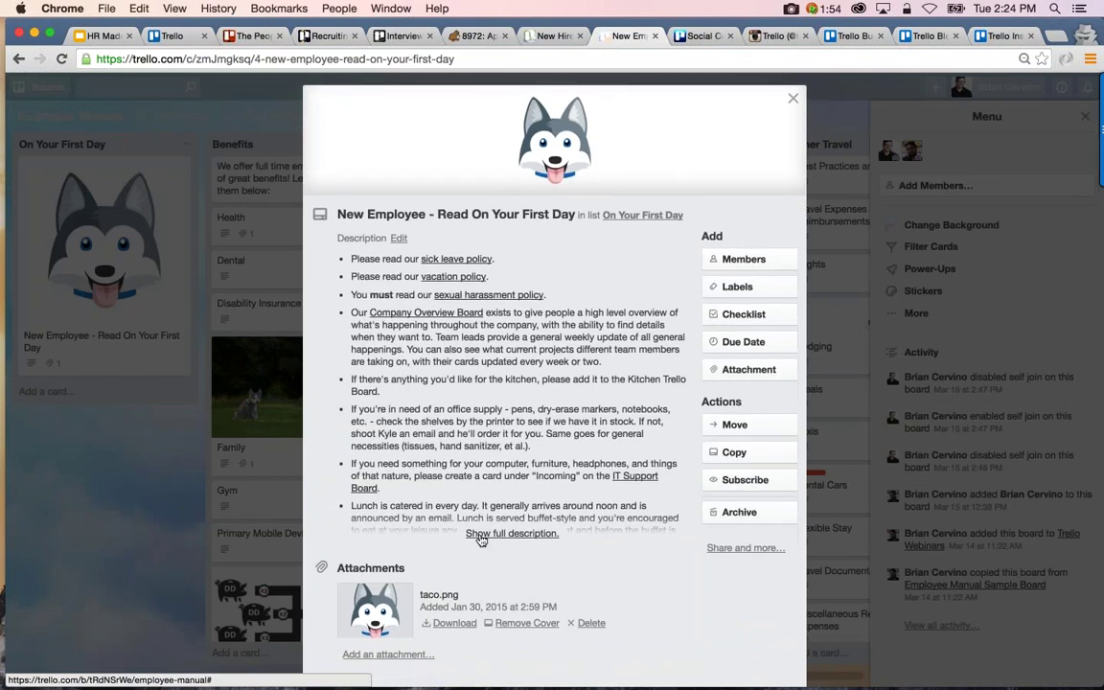
{"action": "left_click", "coordinate": [489, 533]}
{"action": "scroll", "coordinate": [482, 542], "scroll_direction": "down", "scroll_amount": 3}
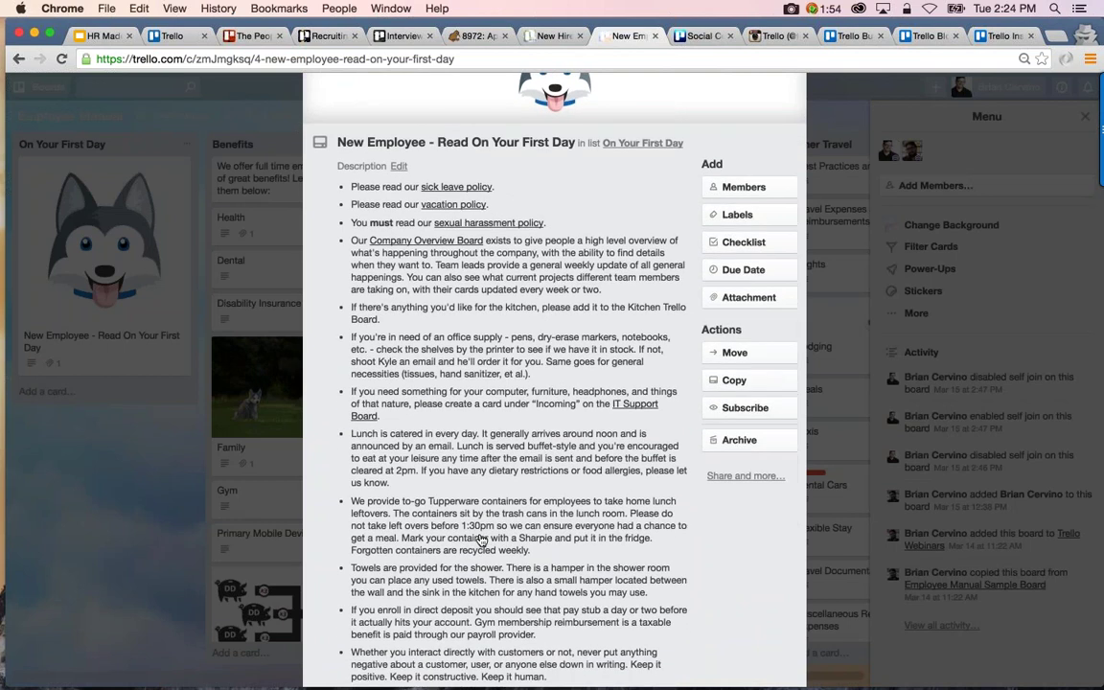
{"action": "scroll", "coordinate": [482, 541], "scroll_direction": "down", "scroll_amount": 1}
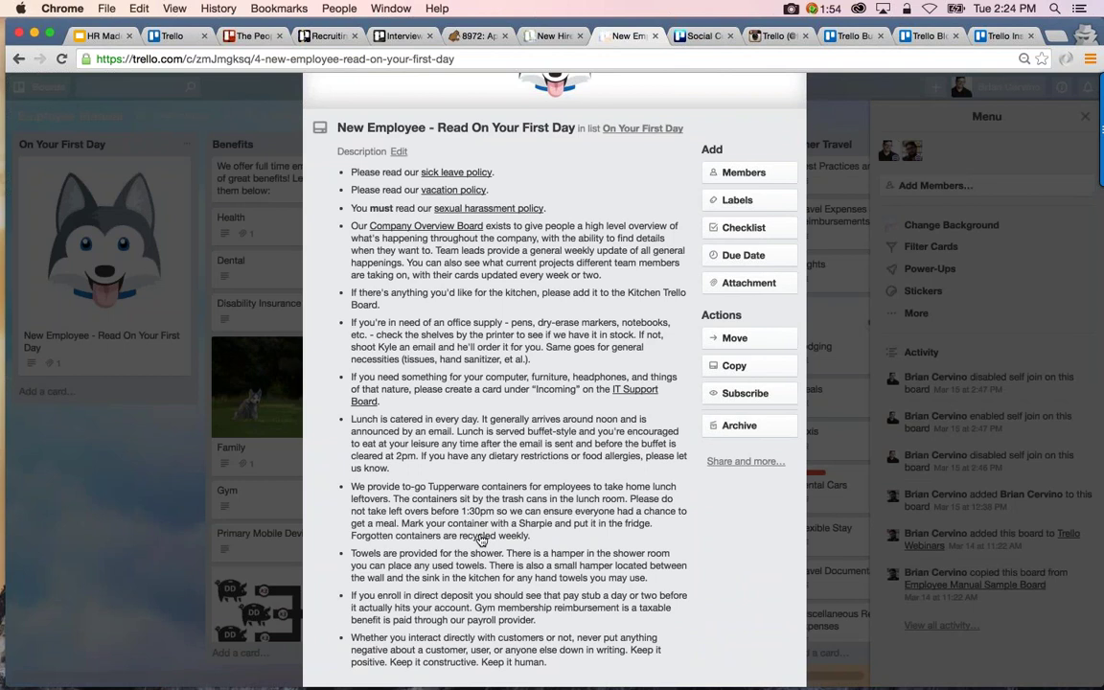
{"action": "scroll", "coordinate": [482, 541], "scroll_direction": "down", "scroll_amount": 3}
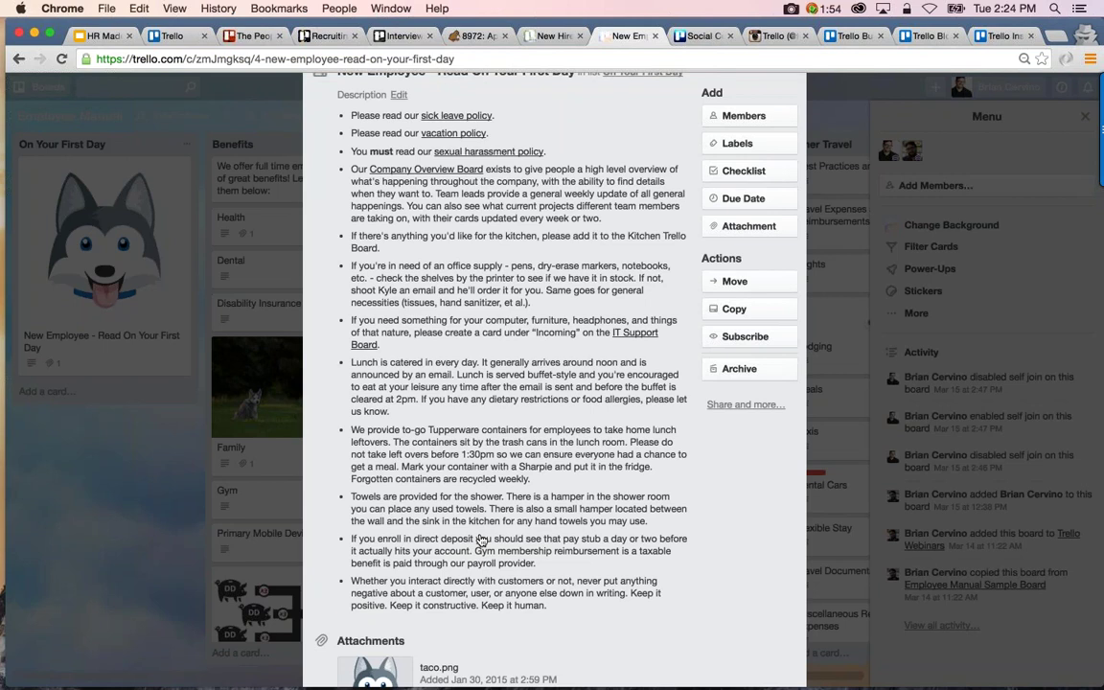
{"action": "scroll", "coordinate": [482, 541], "scroll_direction": "up", "scroll_amount": 5}
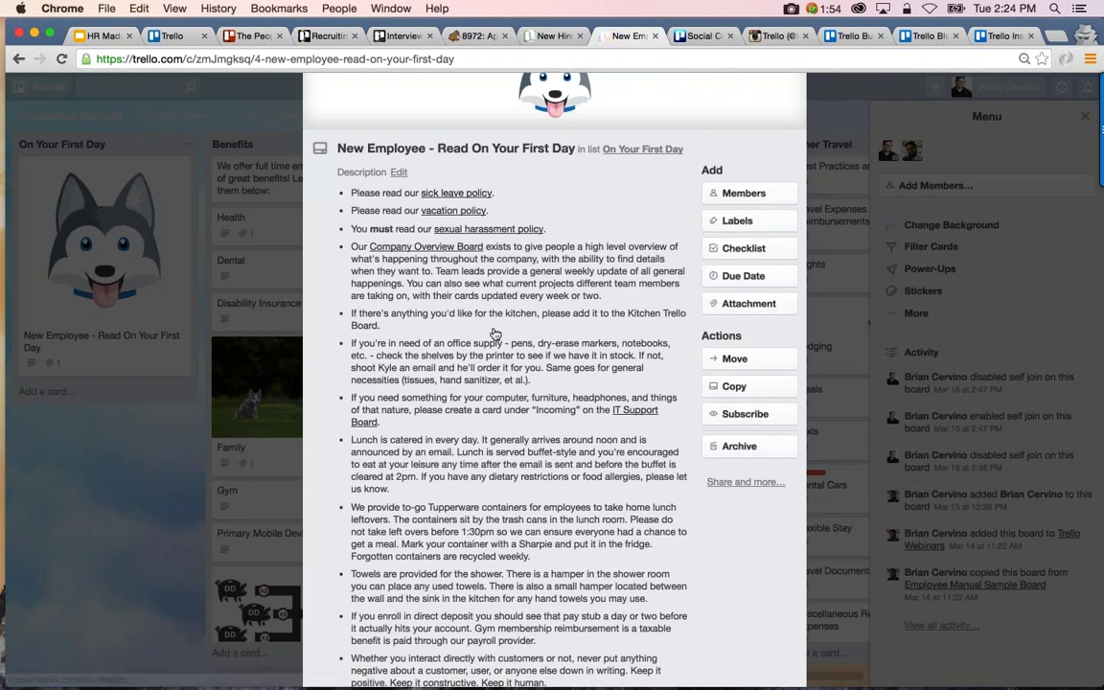
{"action": "scroll", "coordinate": [495, 333], "scroll_direction": "down", "scroll_amount": 8}
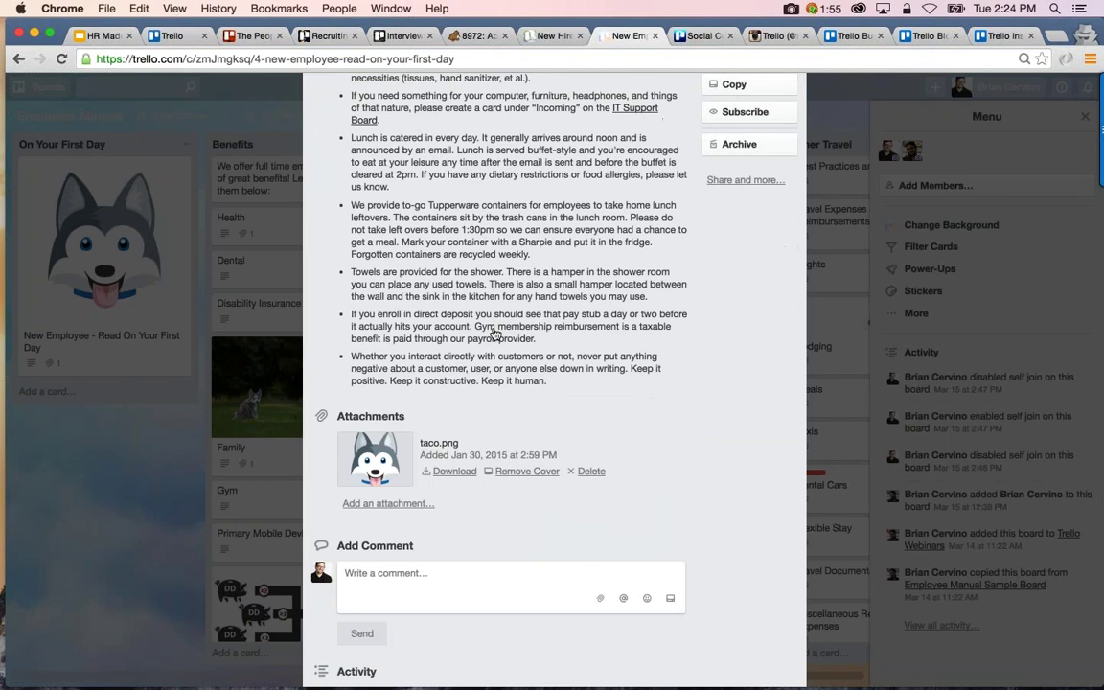
{"action": "left_click", "coordinate": [103, 491]}
Copy the Health card's web address
{"action": "left_click", "coordinate": [276, 239]}
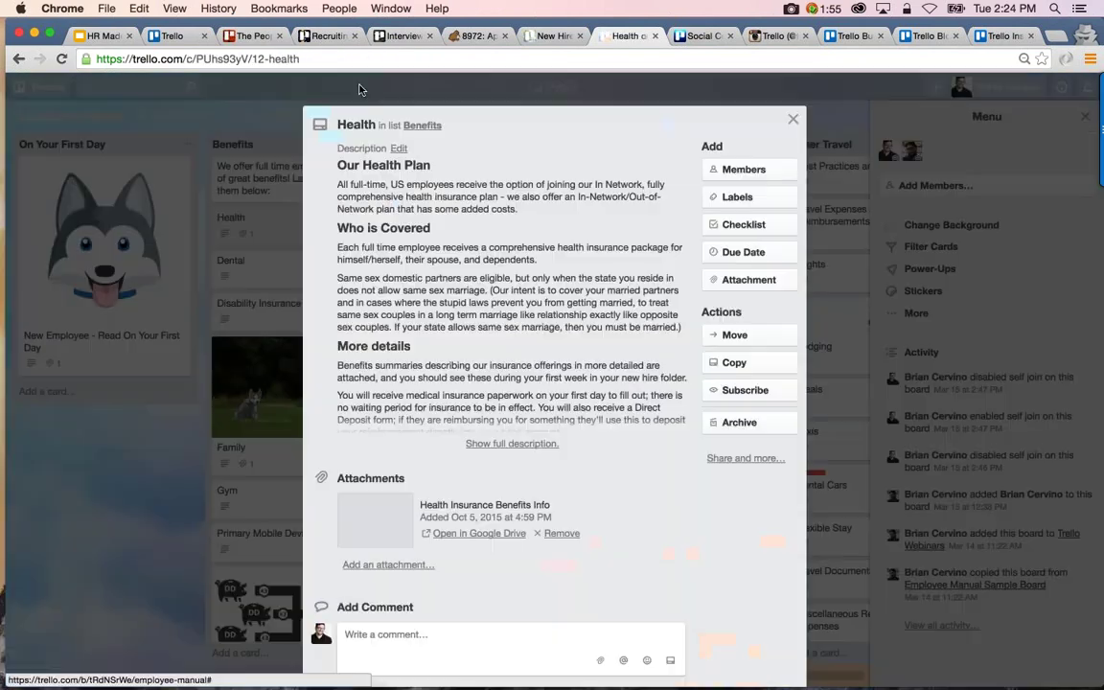
{"action": "key", "text": "super+l"}
{"action": "key", "text": "super+c"}
{"action": "left_click", "coordinate": [102, 278]}
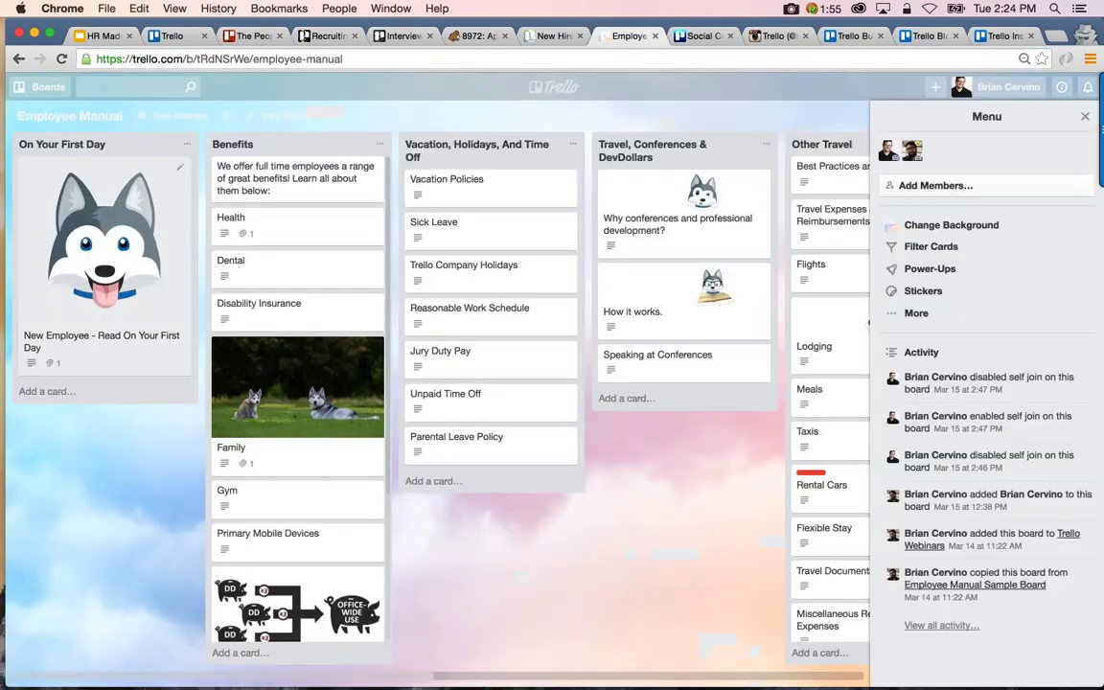
Paste the Health card link at the end of the New Employee card description and save
{"action": "left_click", "coordinate": [102, 278]}
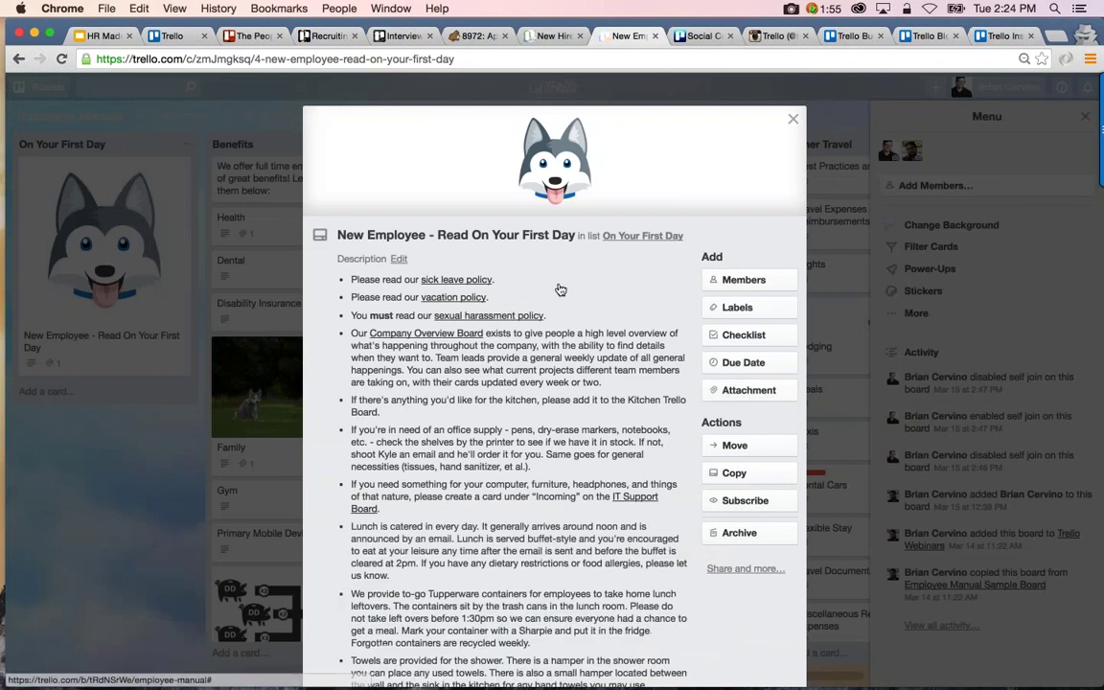
{"action": "scroll", "coordinate": [524, 422], "scroll_direction": "down", "scroll_amount": 3}
{"action": "scroll", "coordinate": [524, 422], "scroll_direction": "down", "scroll_amount": 2}
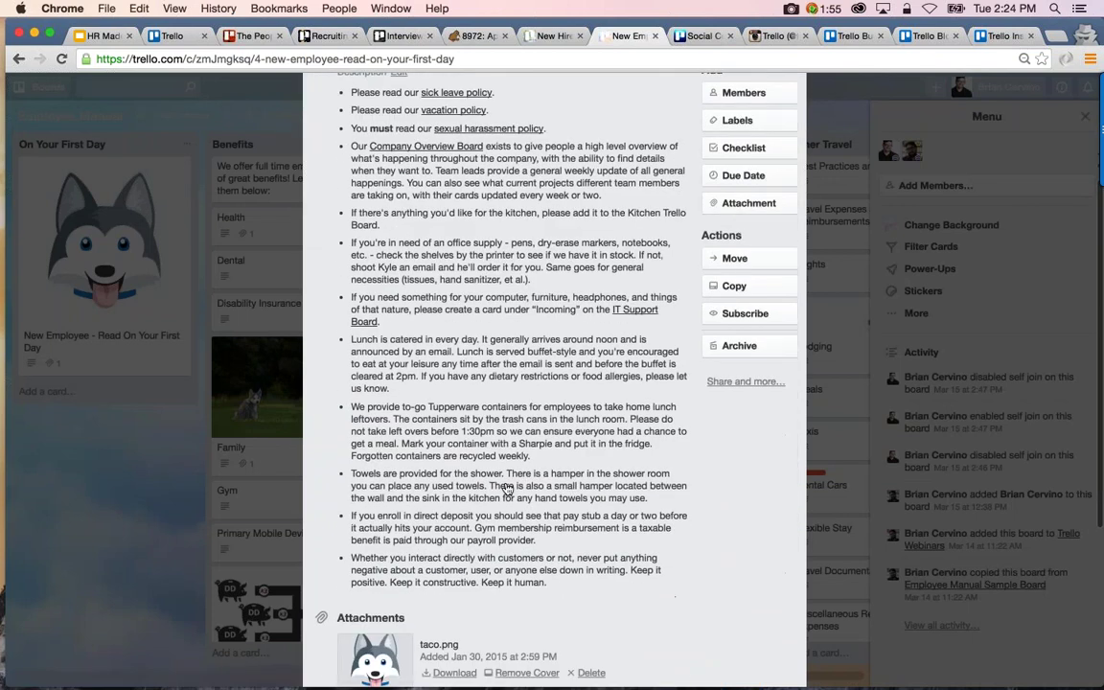
{"action": "left_click", "coordinate": [524, 421]}
{"action": "key", "text": "super+a"}
{"action": "scroll", "coordinate": [524, 422], "scroll_direction": "down", "scroll_amount": 5}
{"action": "key", "text": "Right"}
{"action": "key", "text": "super+v"}
{"action": "left_click", "coordinate": [369, 390]}
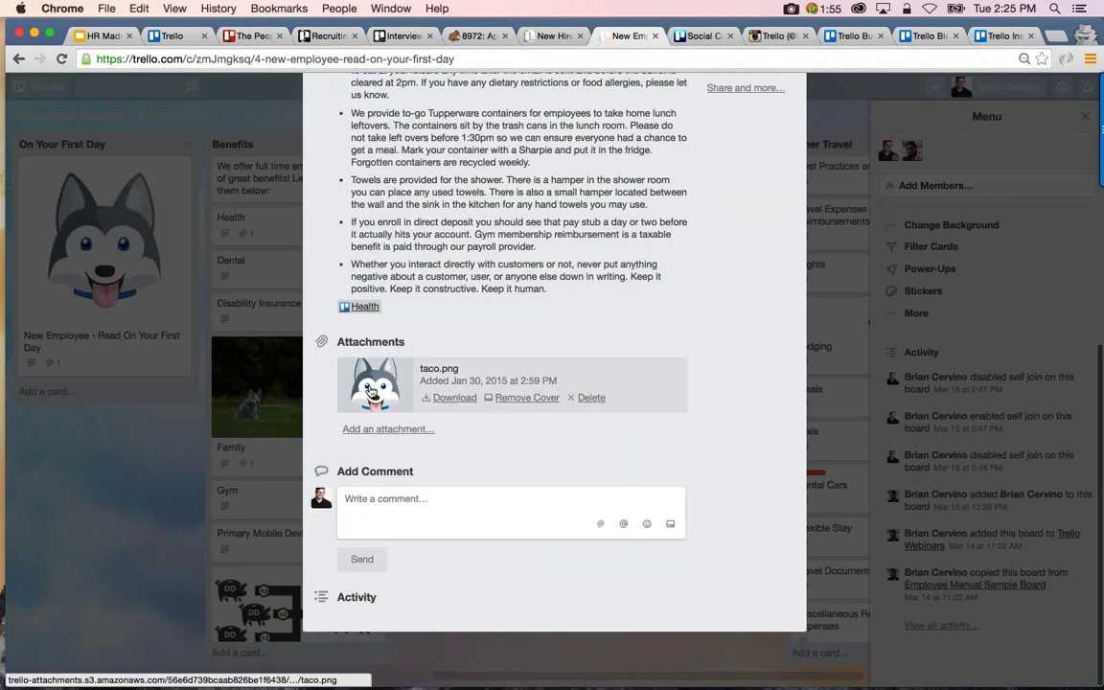
Test that the new link opens the Health card, then close both cards
{"action": "left_click", "coordinate": [363, 307]}
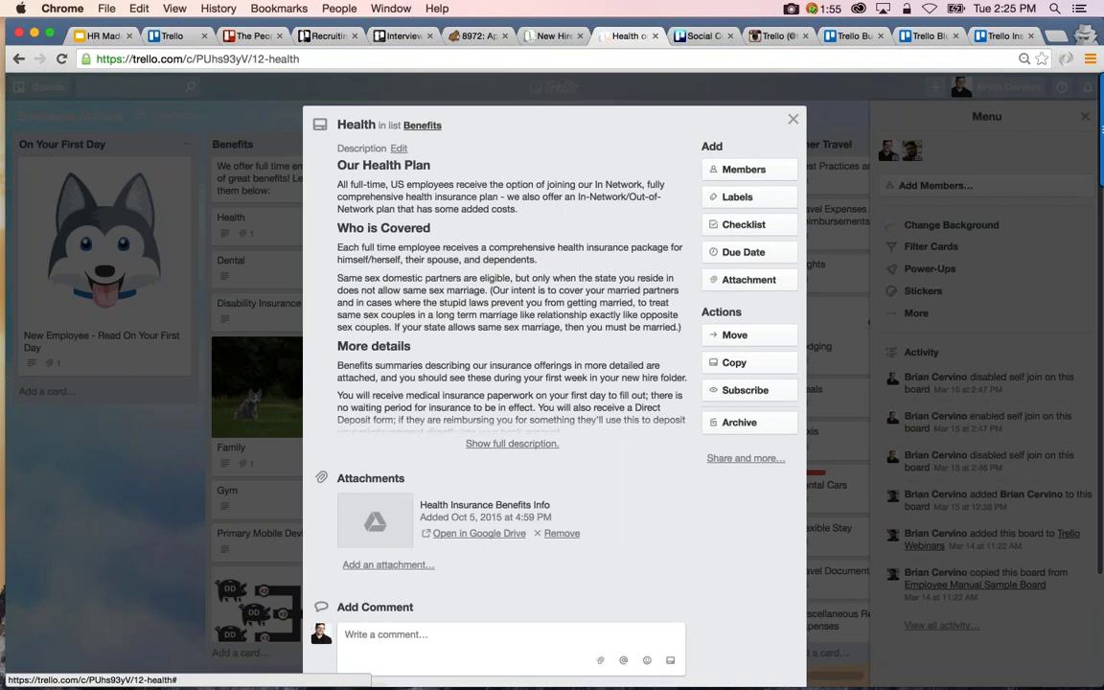
{"action": "key", "text": "Escape"}
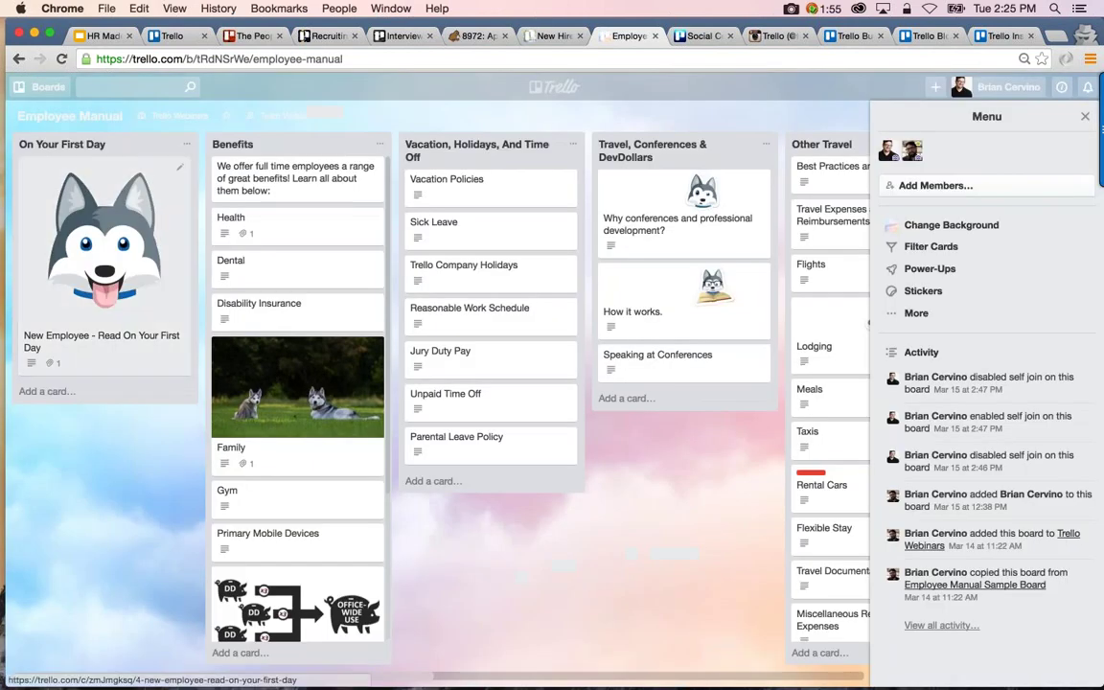
{"action": "left_click", "coordinate": [101, 338]}
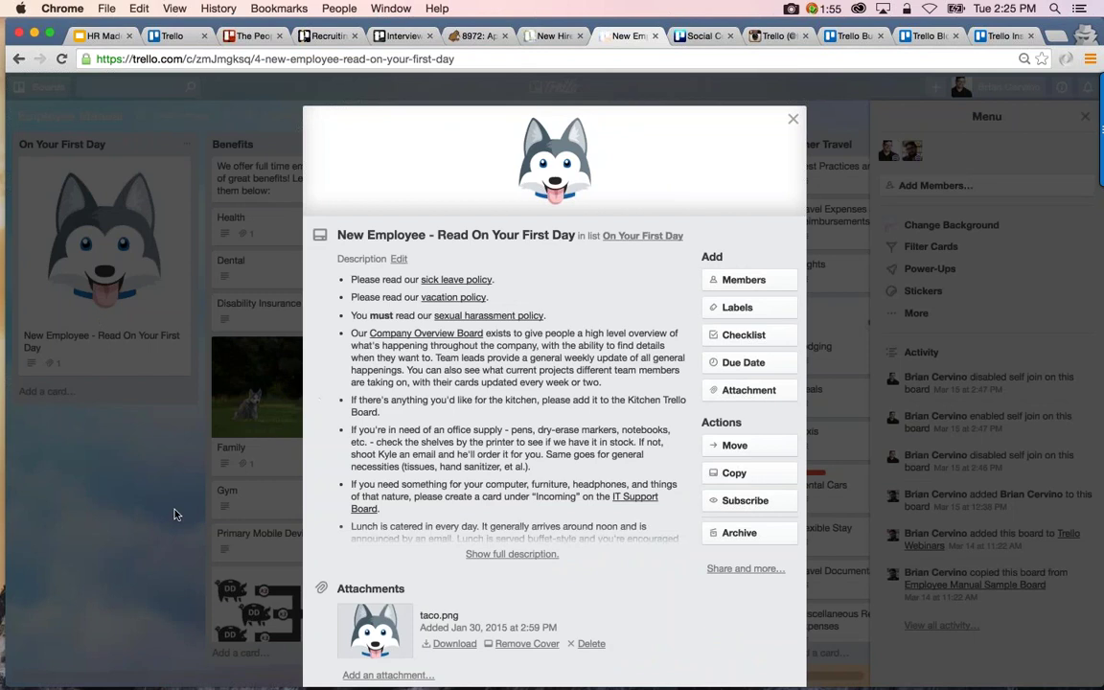
{"action": "left_click", "coordinate": [157, 458]}
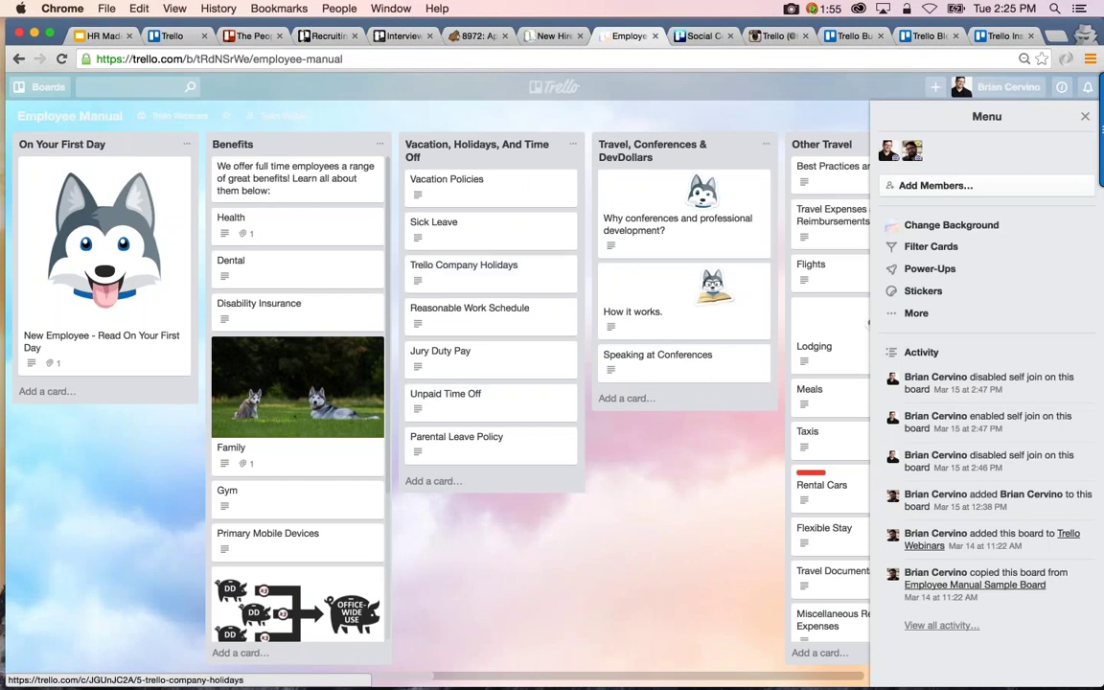
{"action": "left_click", "coordinate": [322, 230]}
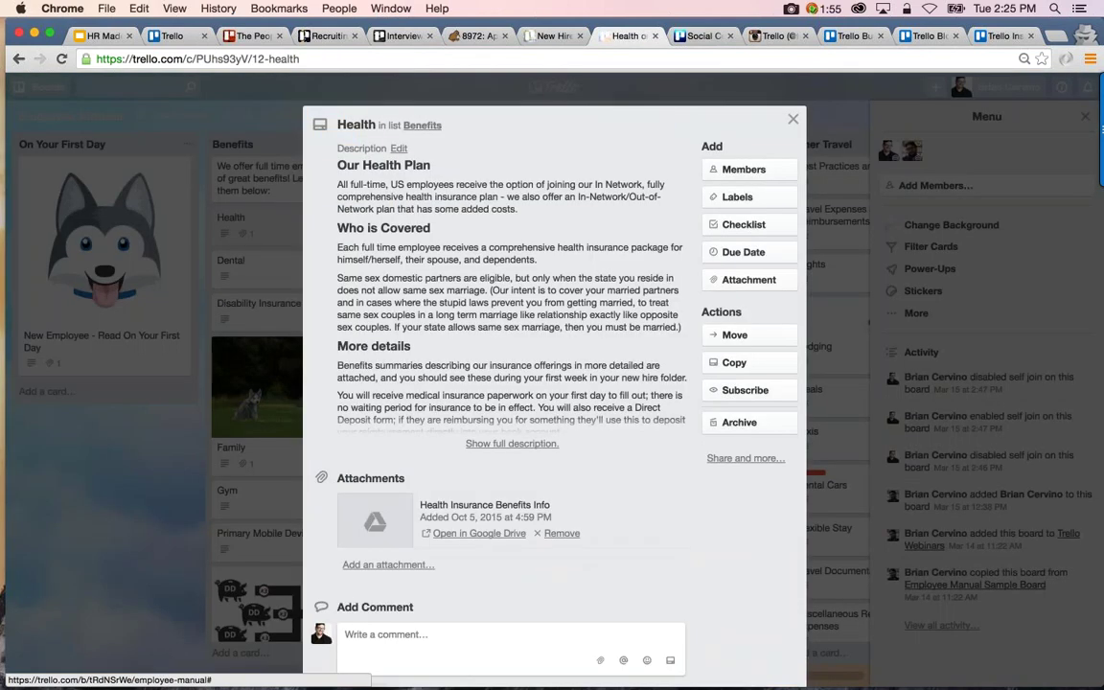
{"action": "left_click", "coordinate": [510, 444]}
{"action": "scroll", "coordinate": [490, 448], "scroll_direction": "down", "scroll_amount": 1}
{"action": "scroll", "coordinate": [490, 448], "scroll_direction": "down", "scroll_amount": 4}
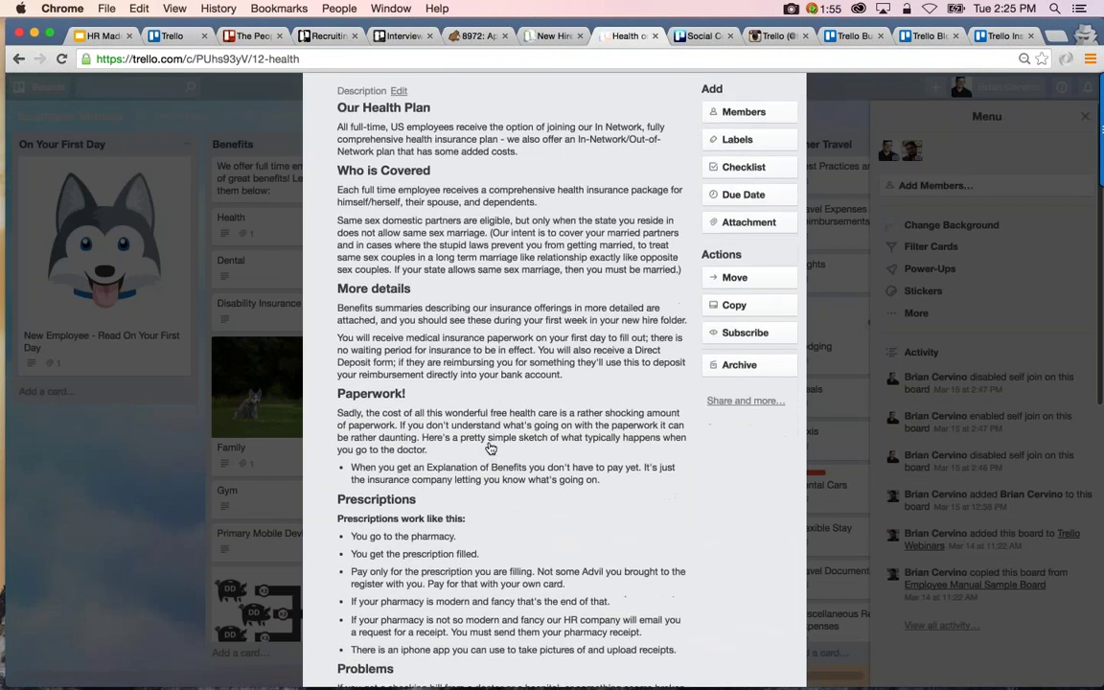
{"action": "scroll", "coordinate": [490, 449], "scroll_direction": "down", "scroll_amount": 10}
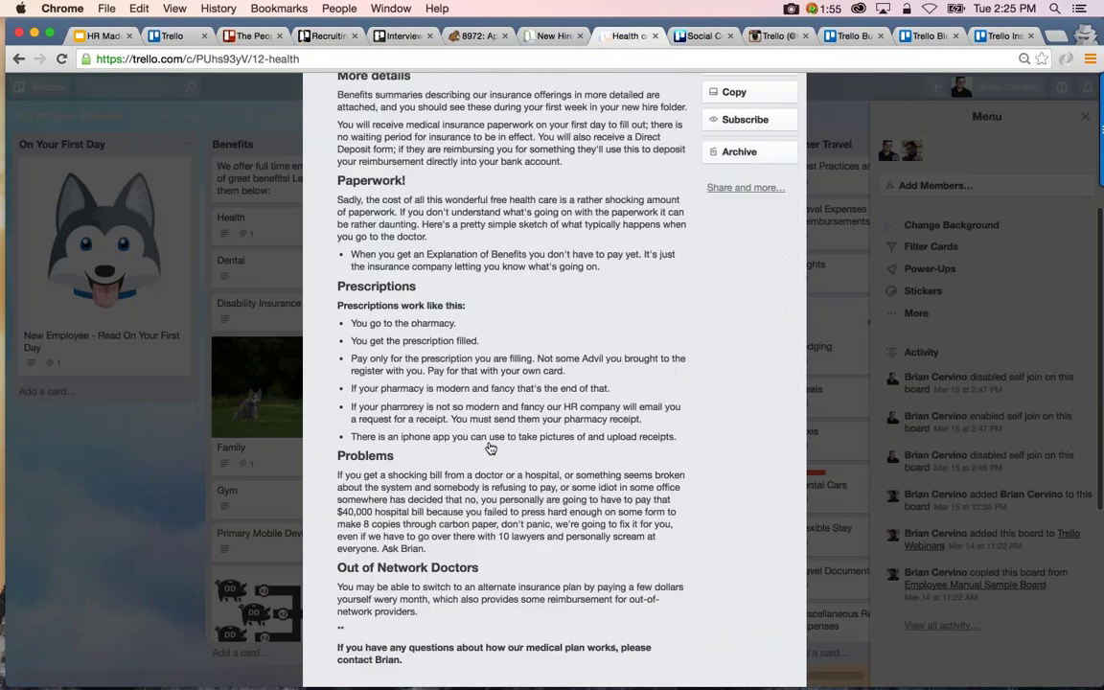
{"action": "scroll", "coordinate": [490, 449], "scroll_direction": "down", "scroll_amount": 1}
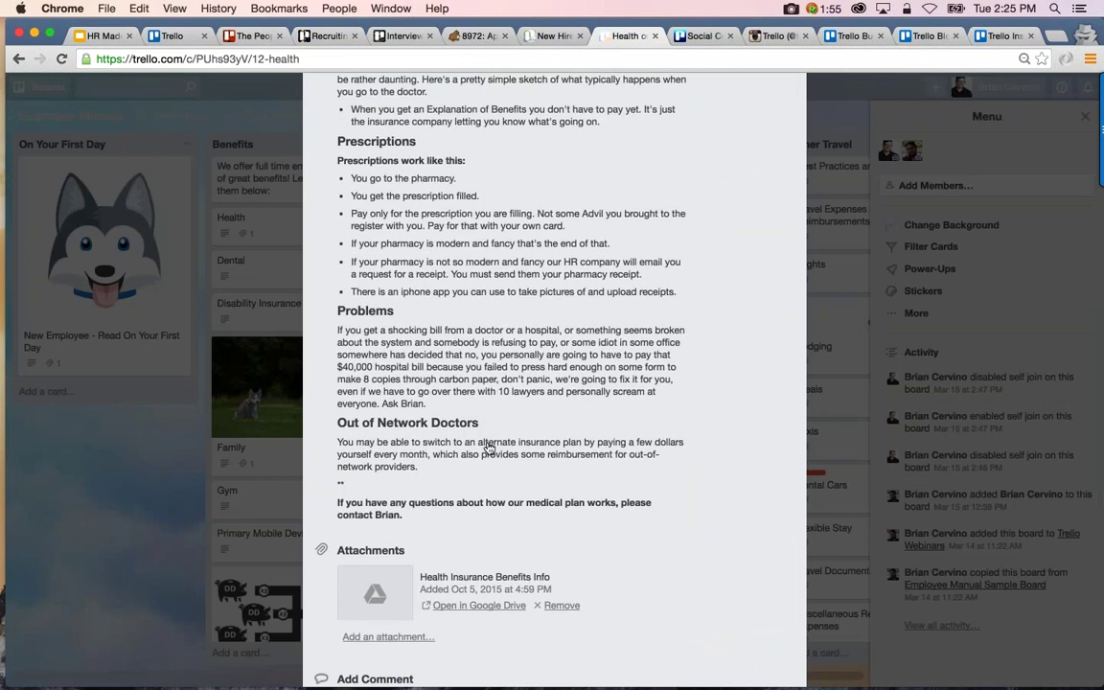
{"action": "scroll", "coordinate": [457, 508], "scroll_direction": "down", "scroll_amount": 5}
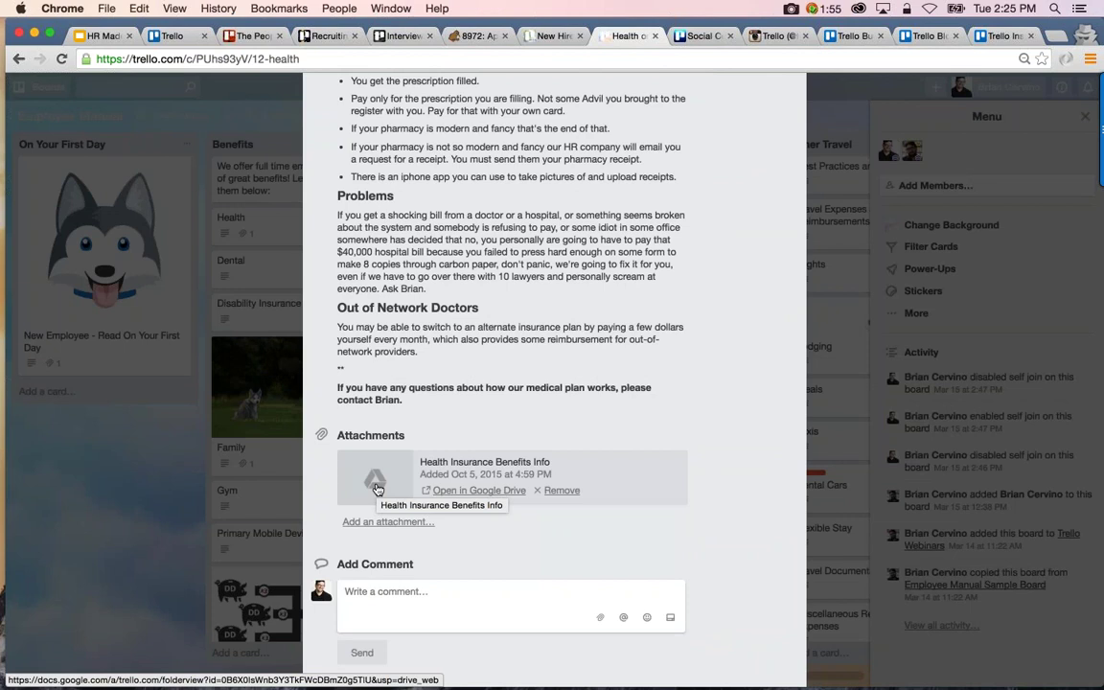
{"action": "scroll", "coordinate": [444, 493], "scroll_direction": "up", "scroll_amount": 5}
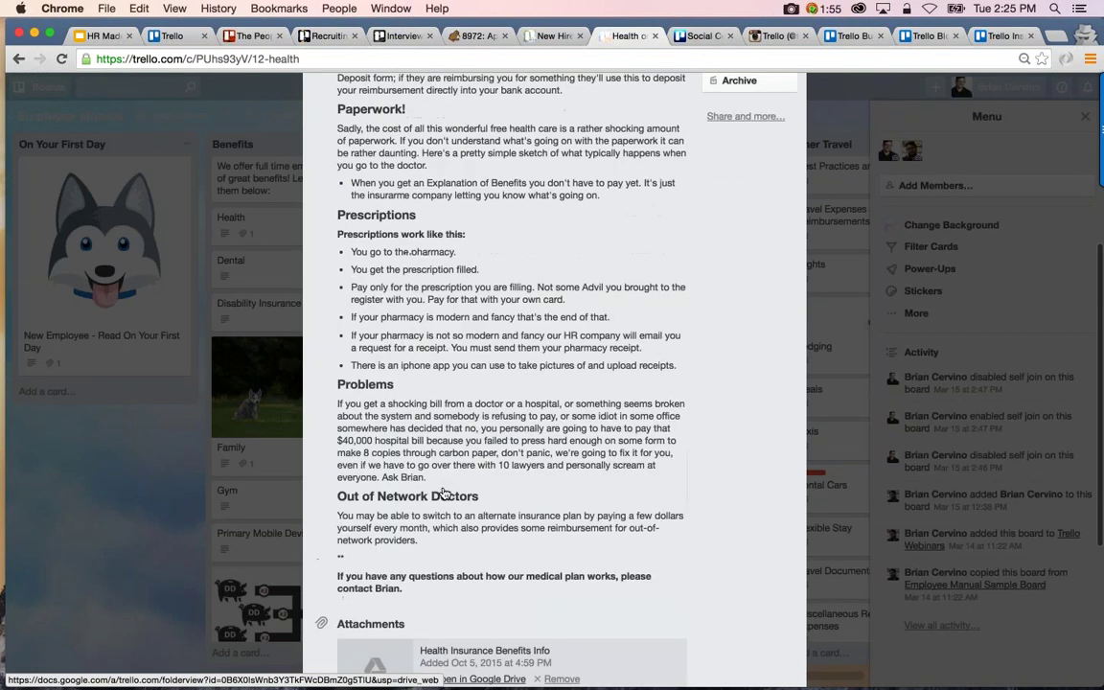
{"action": "scroll", "coordinate": [444, 493], "scroll_direction": "up", "scroll_amount": 3}
{"action": "scroll", "coordinate": [444, 494], "scroll_direction": "down", "scroll_amount": 10}
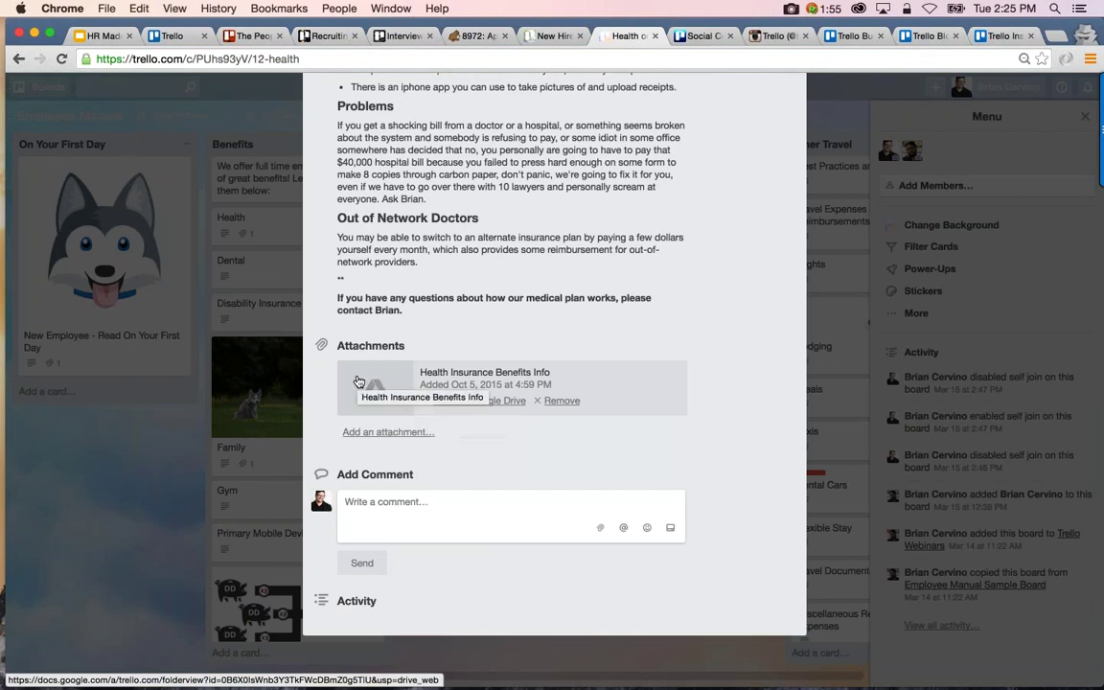
{"action": "scroll", "coordinate": [357, 384], "scroll_direction": "up", "scroll_amount": 3}
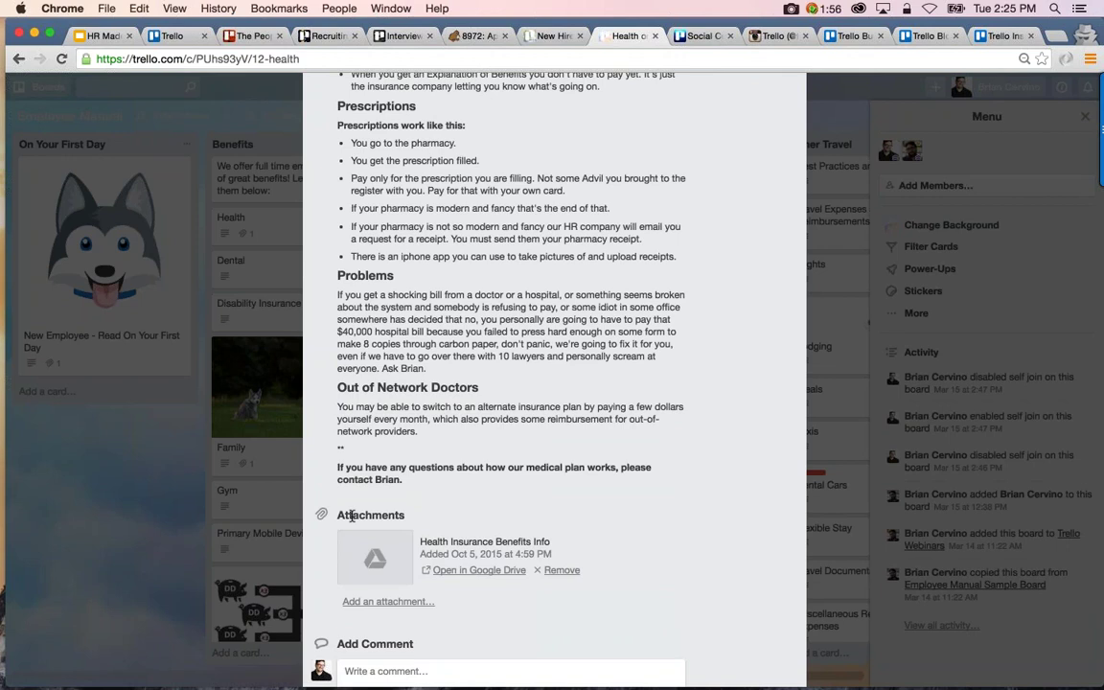
{"action": "left_click", "coordinate": [167, 461]}
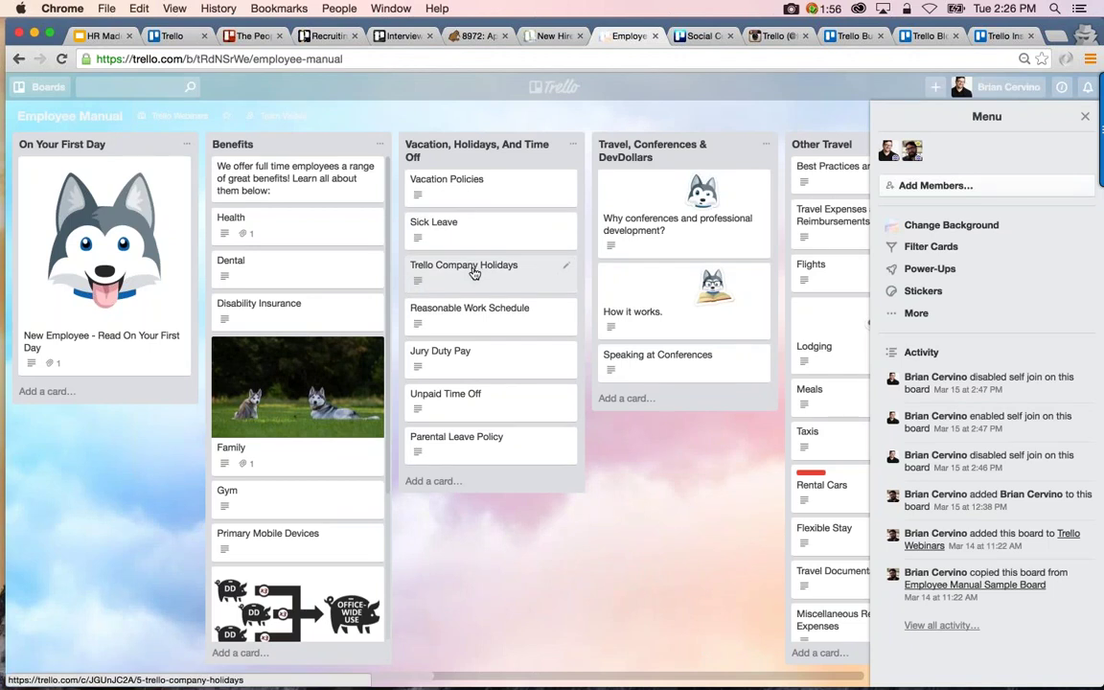
{"action": "left_click", "coordinate": [470, 369]}
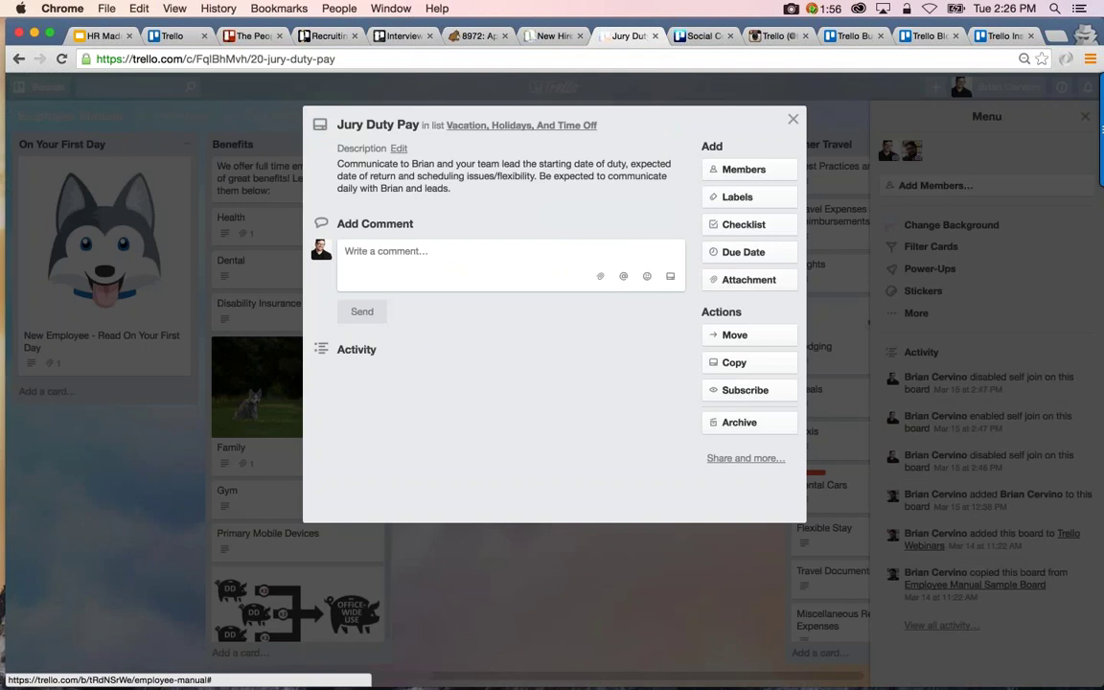
{"action": "key", "text": "Escape"}
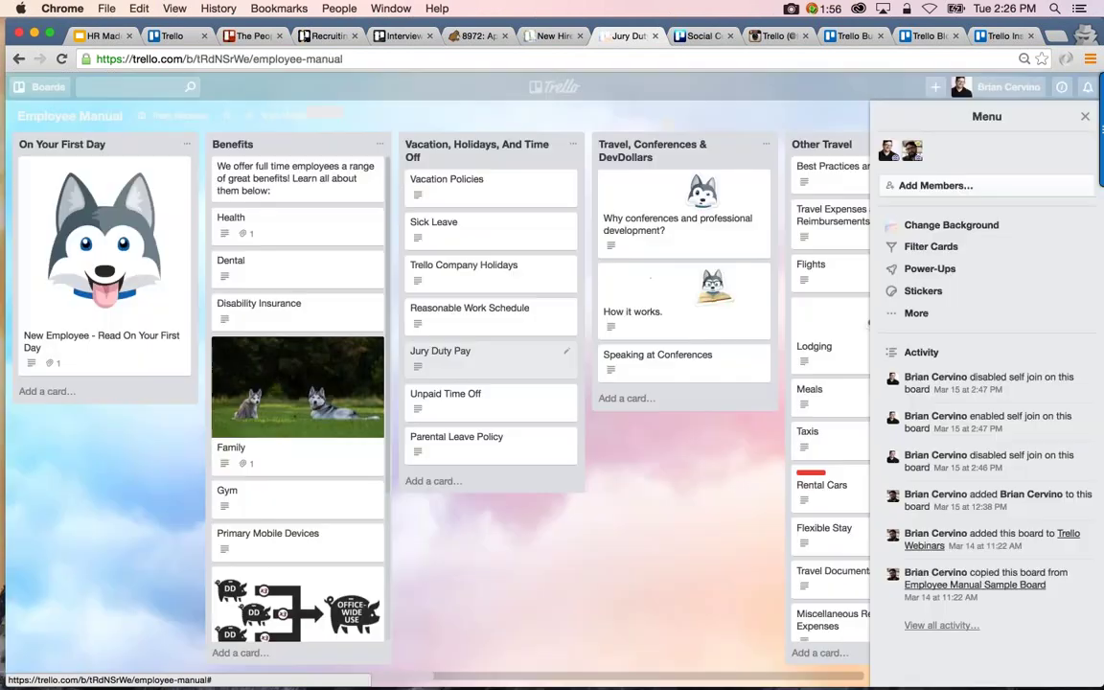
{"action": "scroll", "coordinate": [645, 338], "scroll_direction": "right", "scroll_amount": 2}
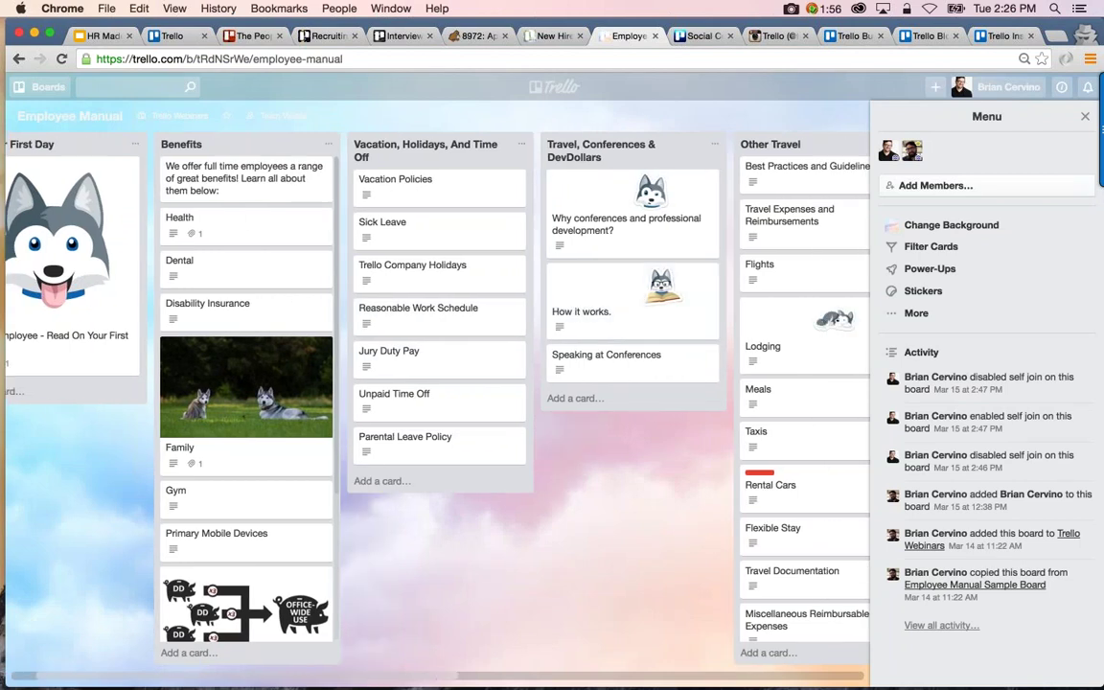
{"action": "scroll", "coordinate": [595, 297], "scroll_direction": "right", "scroll_amount": 3}
{"action": "scroll", "coordinate": [575, 298], "scroll_direction": "right", "scroll_amount": 1}
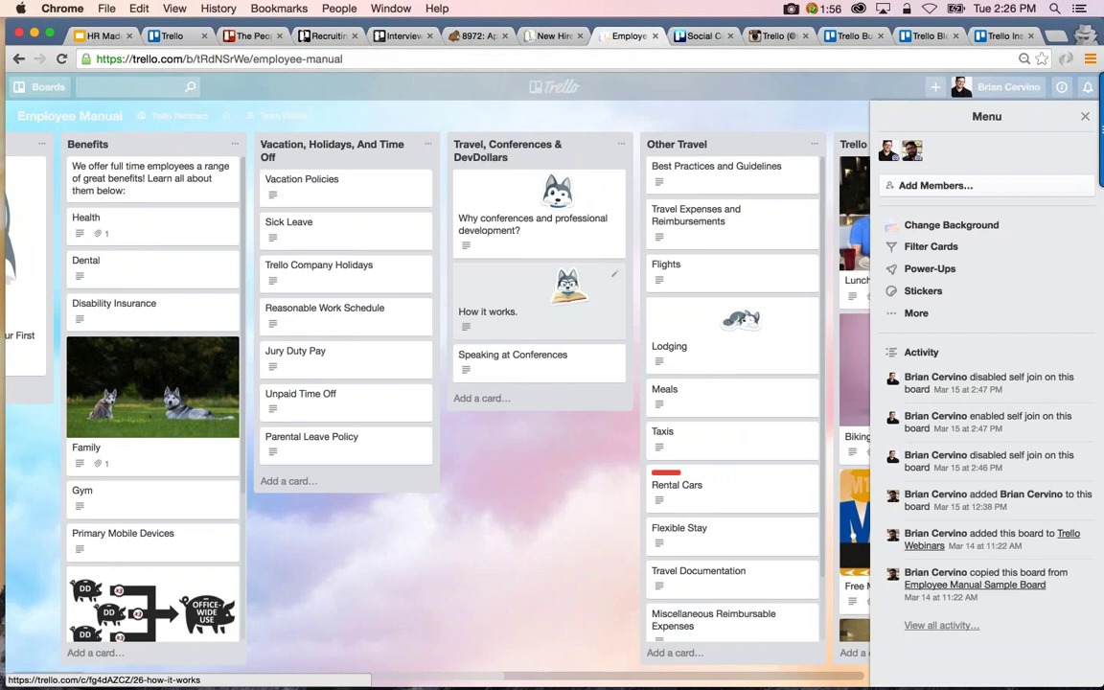
{"action": "scroll", "coordinate": [474, 317], "scroll_direction": "right", "scroll_amount": 8}
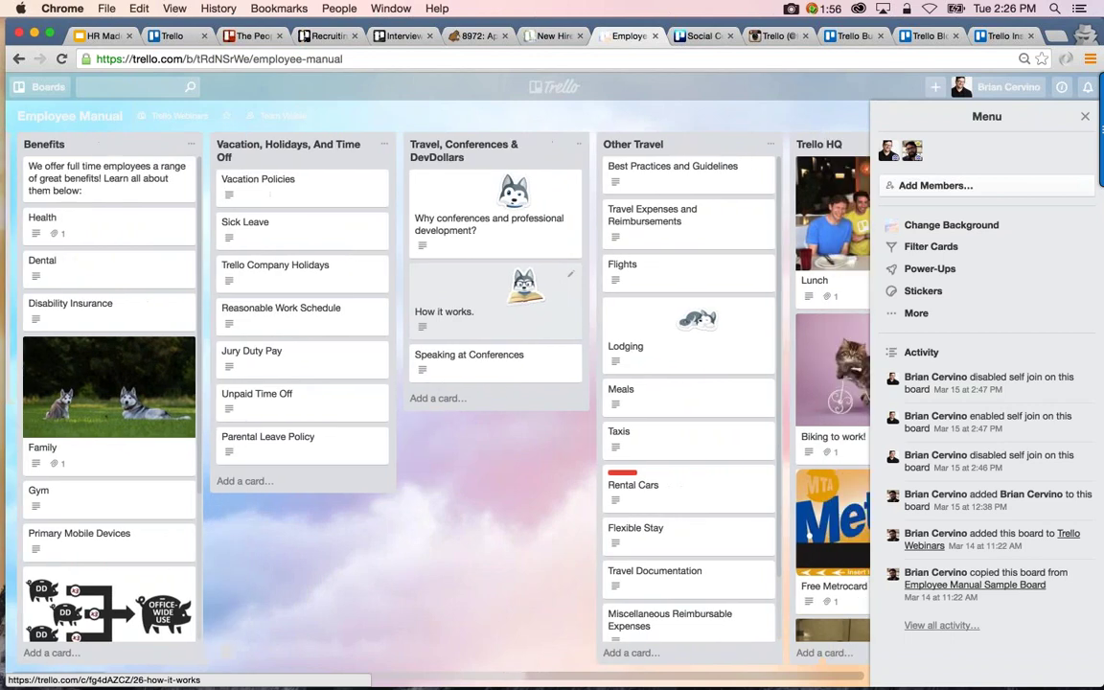
{"action": "scroll", "coordinate": [594, 325], "scroll_direction": "down", "scroll_amount": 2}
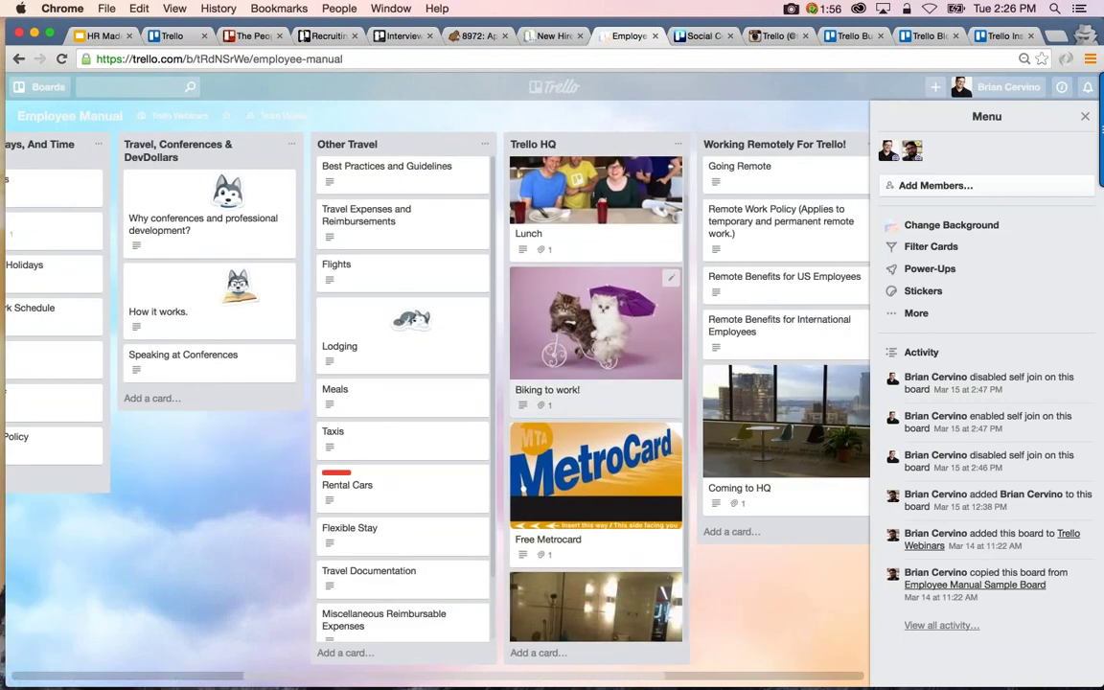
{"action": "scroll", "coordinate": [594, 325], "scroll_direction": "right", "scroll_amount": 1}
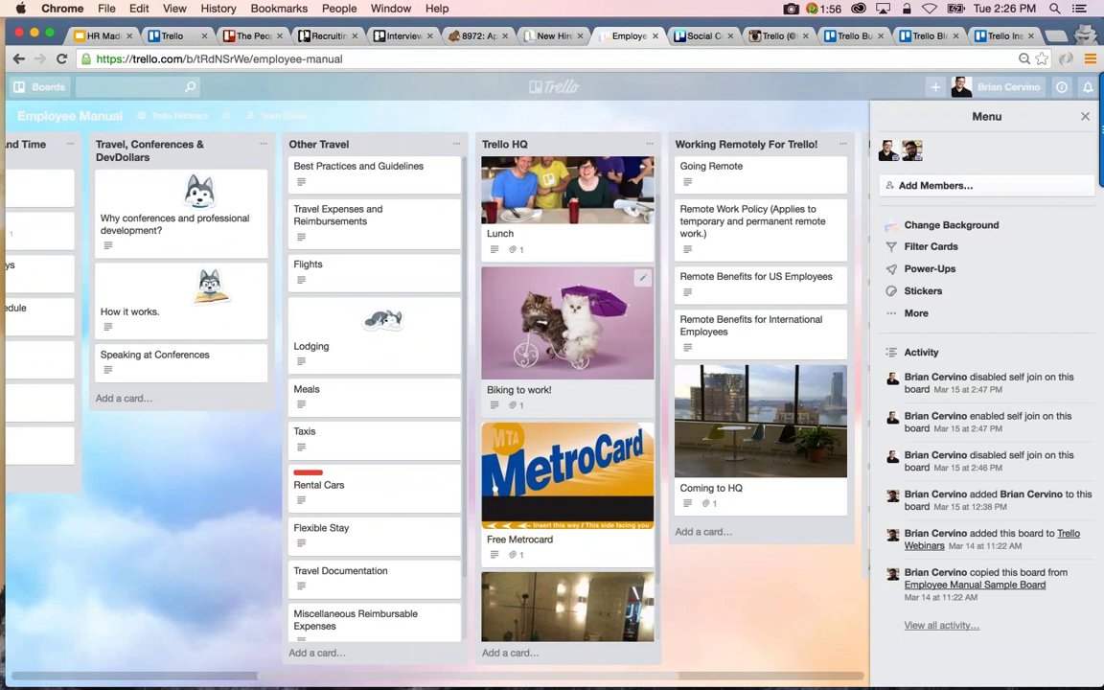
{"action": "scroll", "coordinate": [594, 326], "scroll_direction": "right", "scroll_amount": 1}
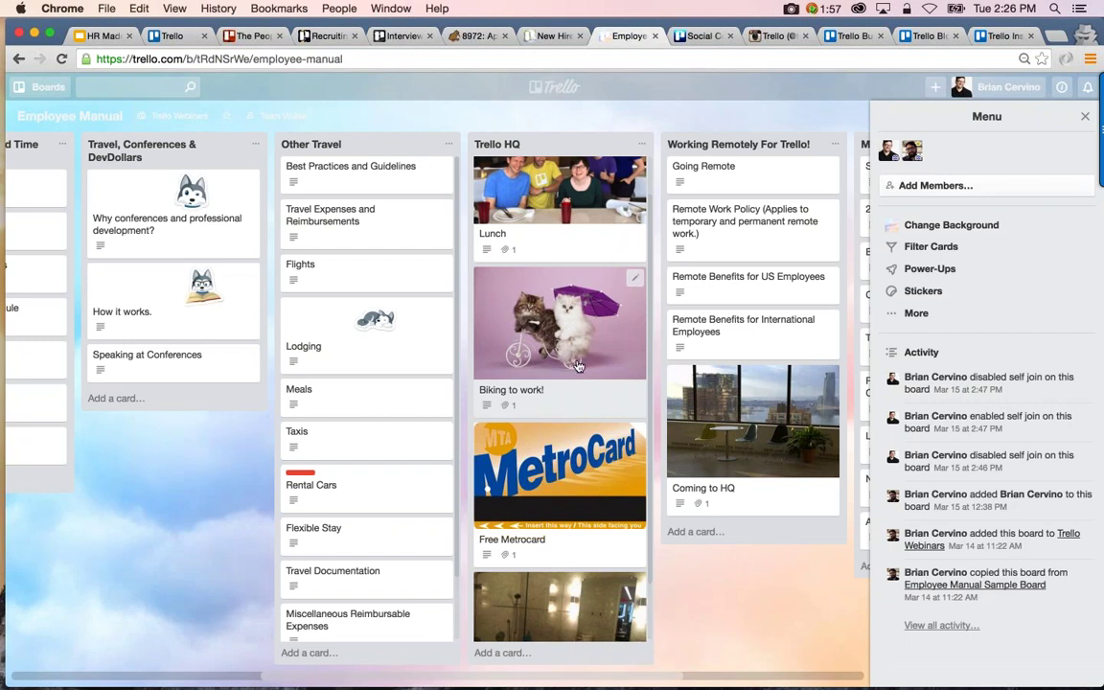
Review the Free Metrocard and Biking to work! cards on the Employee Manual board
{"action": "left_click", "coordinate": [515, 484]}
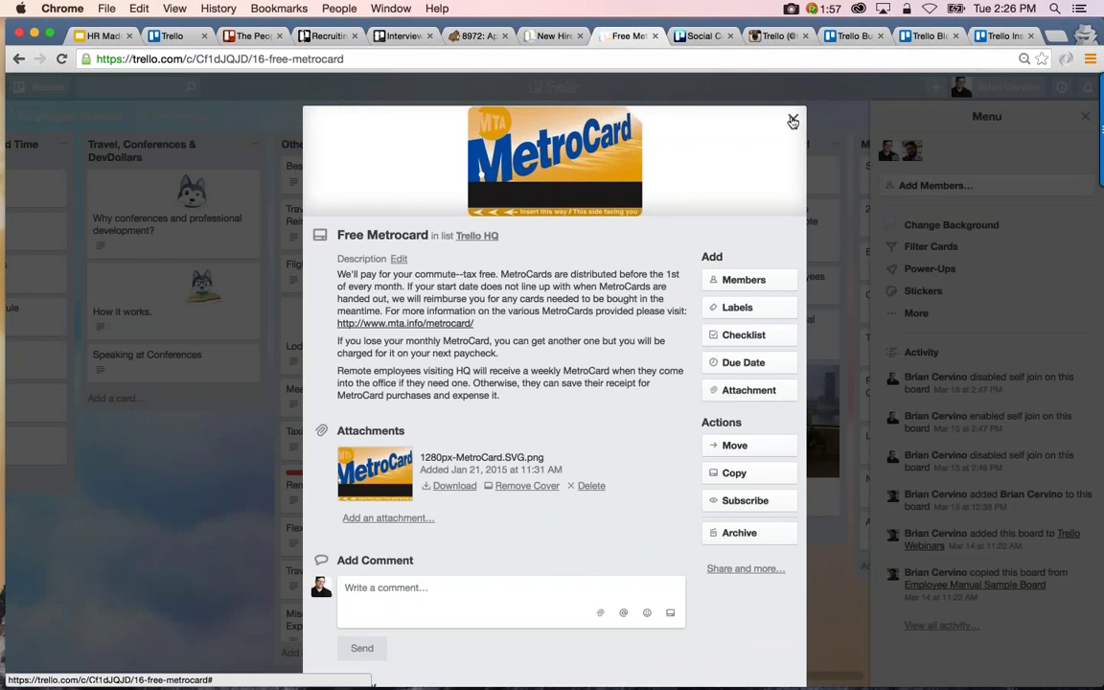
{"action": "left_click", "coordinate": [792, 121]}
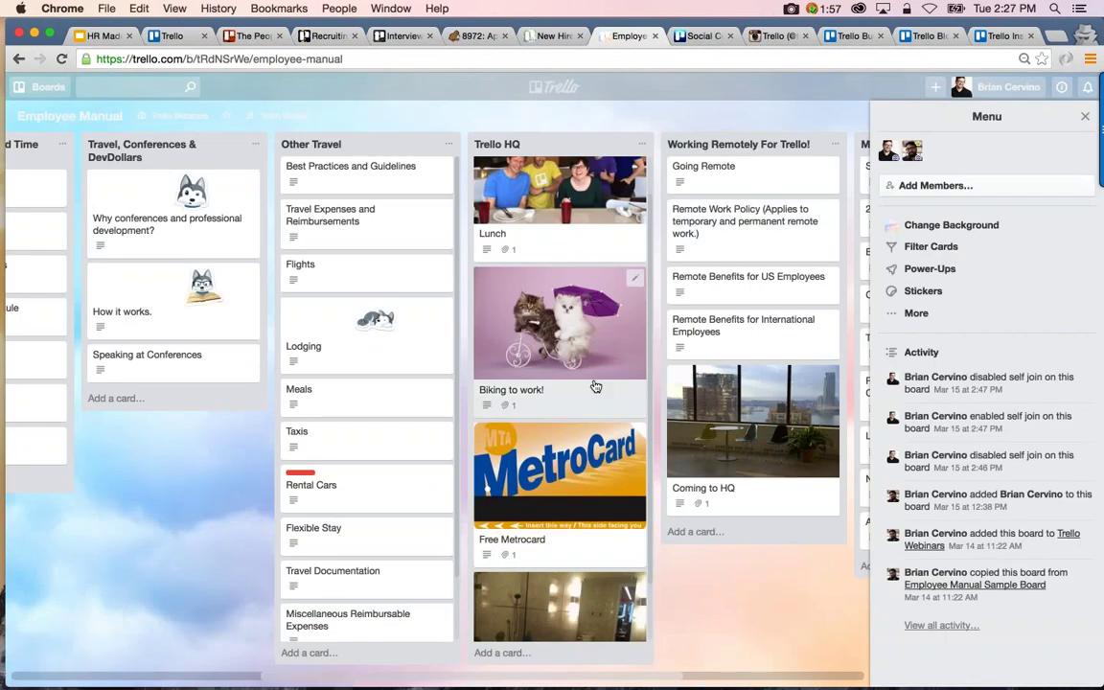
{"action": "left_click", "coordinate": [595, 386]}
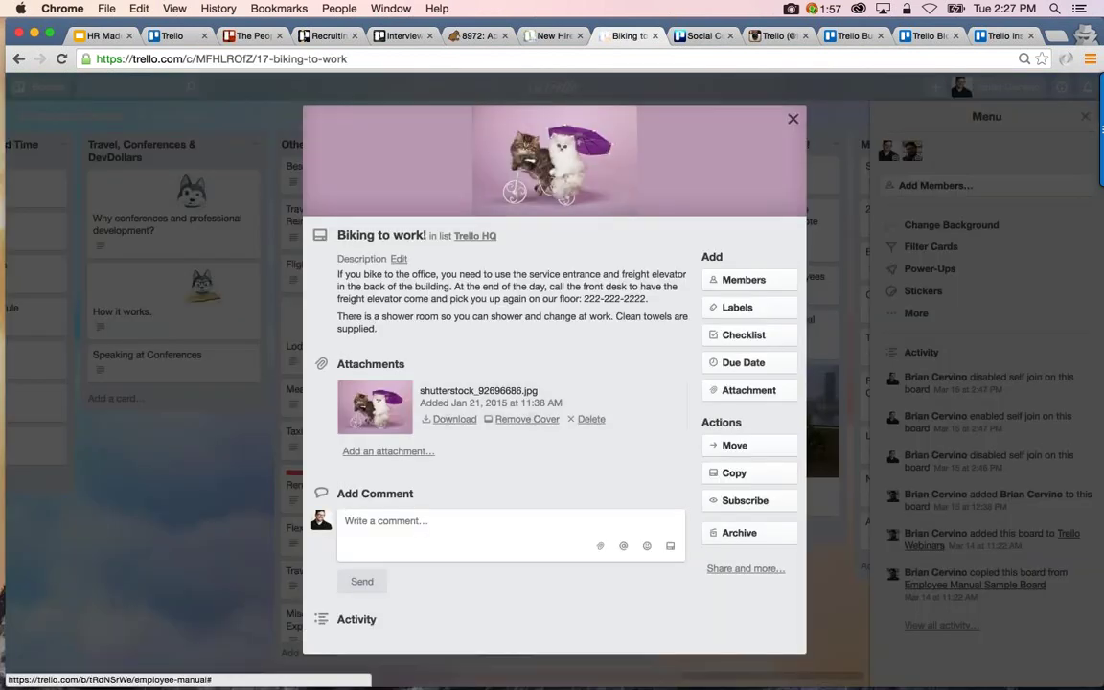
{"action": "left_click", "coordinate": [793, 121]}
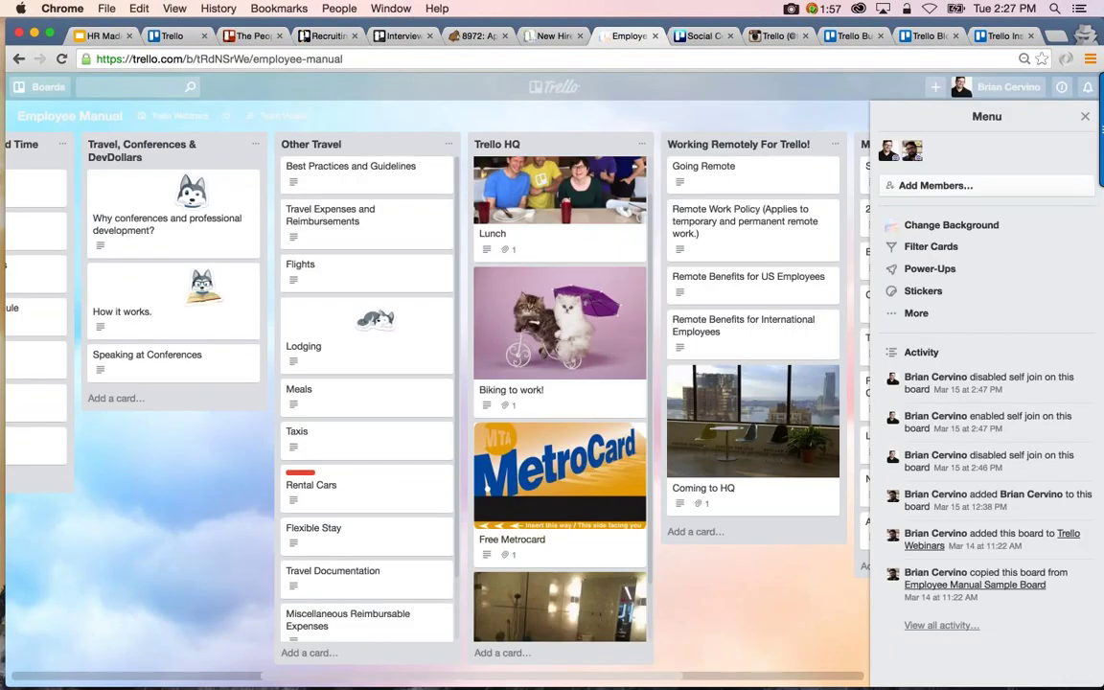
Scroll across the Employee Manual lists, then switch to the Social Committee board
{"action": "scroll", "coordinate": [365, 273], "scroll_direction": "right", "scroll_amount": 5}
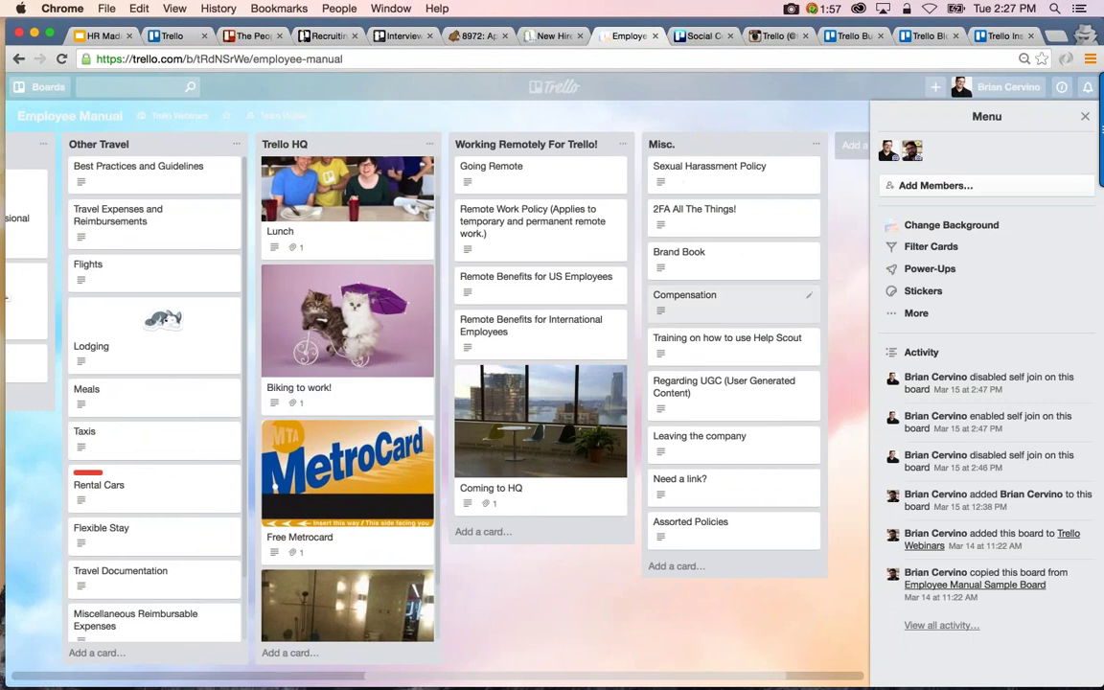
{"action": "scroll", "coordinate": [826, 652], "scroll_direction": "left", "scroll_amount": 10}
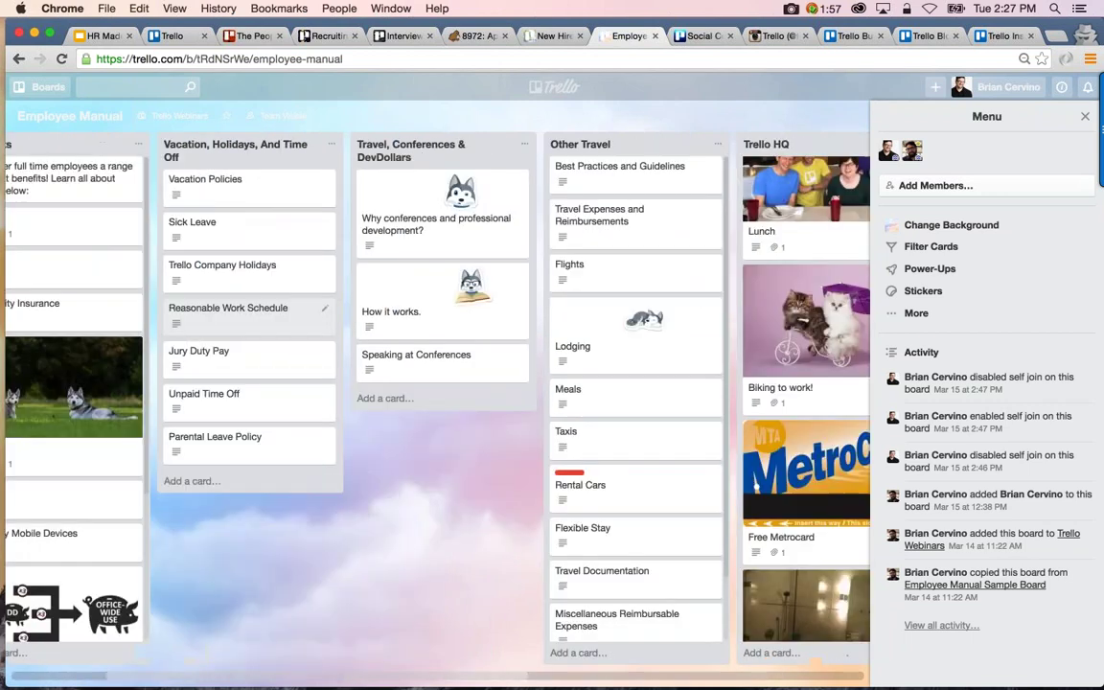
{"action": "scroll", "coordinate": [826, 652], "scroll_direction": "right", "scroll_amount": 12}
{"action": "scroll", "coordinate": [441, 326], "scroll_direction": "right", "scroll_amount": 1}
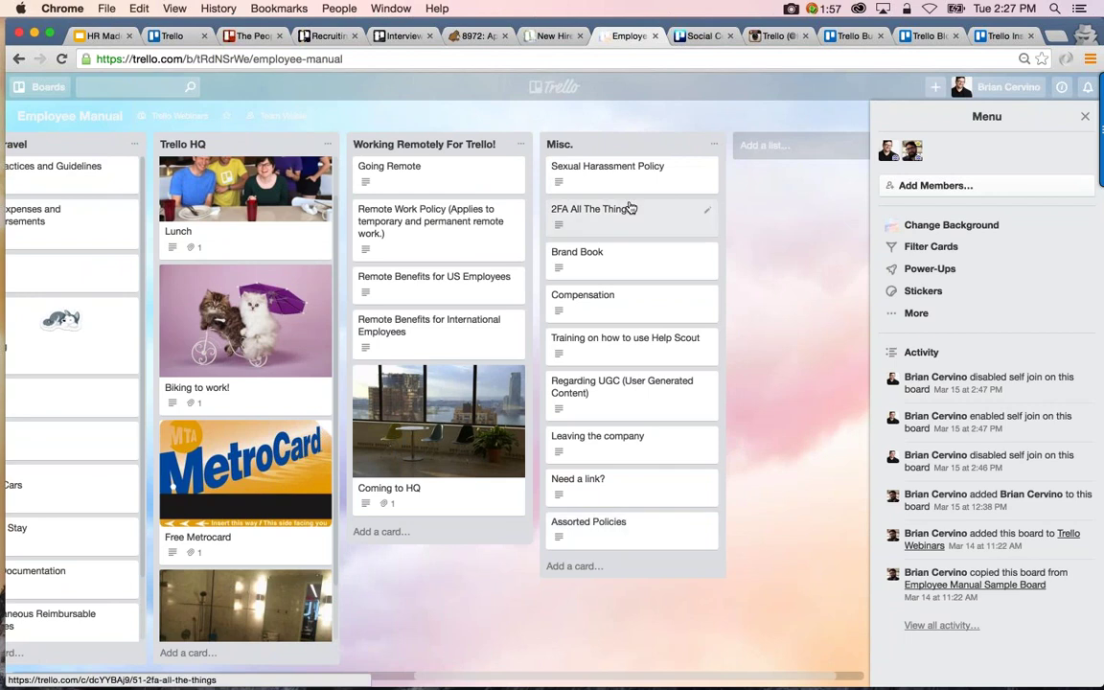
{"action": "scroll", "coordinate": [378, 364], "scroll_direction": "left", "scroll_amount": 7}
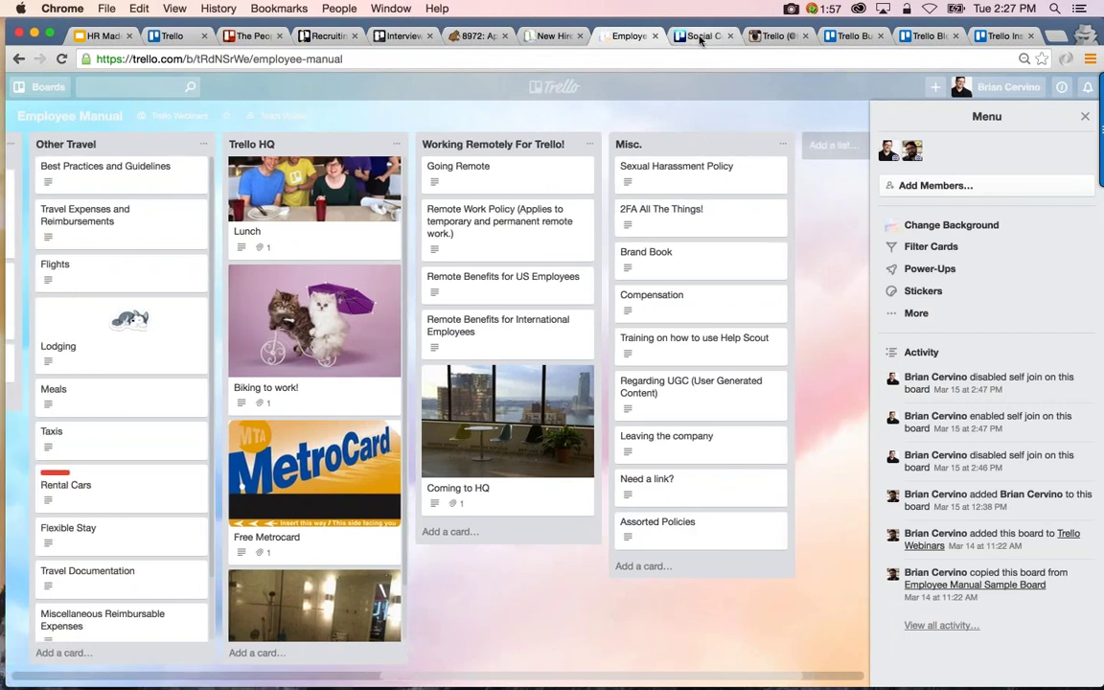
{"action": "left_click", "coordinate": [701, 36]}
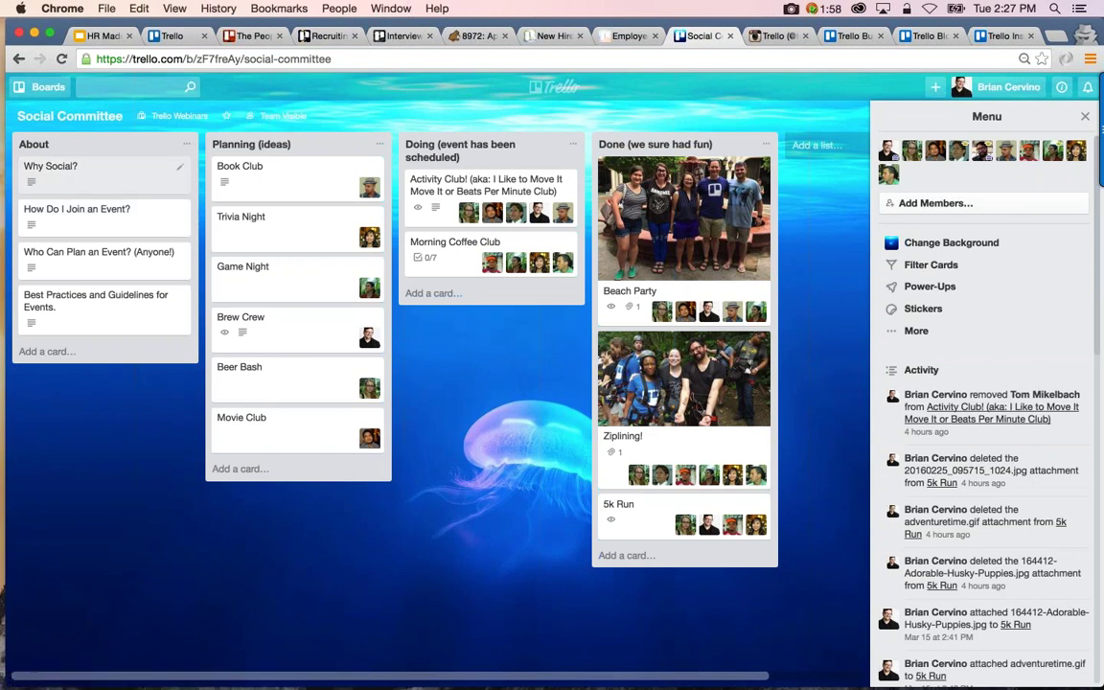
Read the Why Social? and How Do I Join an Event? cards in the About list
{"action": "left_click", "coordinate": [130, 173]}
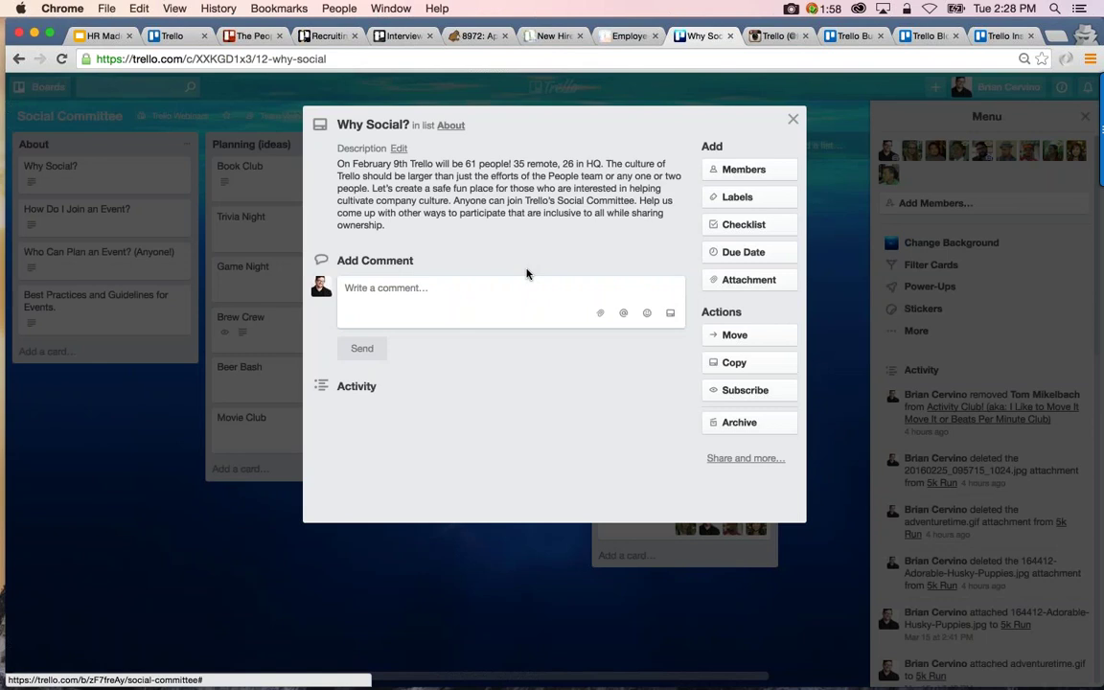
{"action": "key", "text": "Escape"}
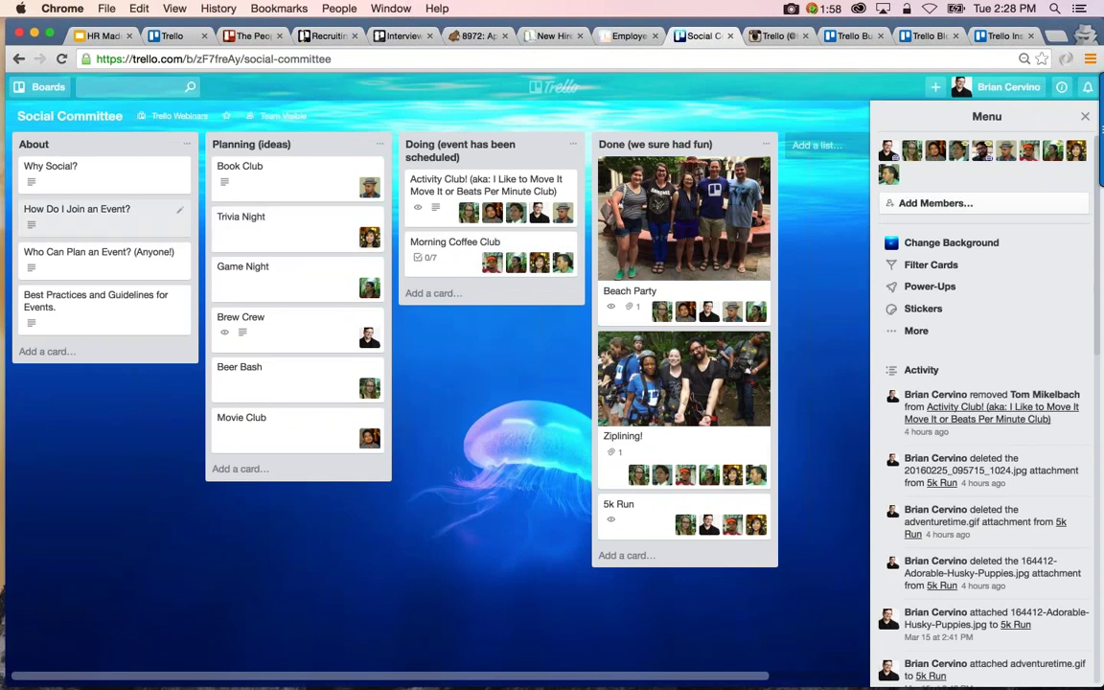
{"action": "left_click", "coordinate": [175, 226]}
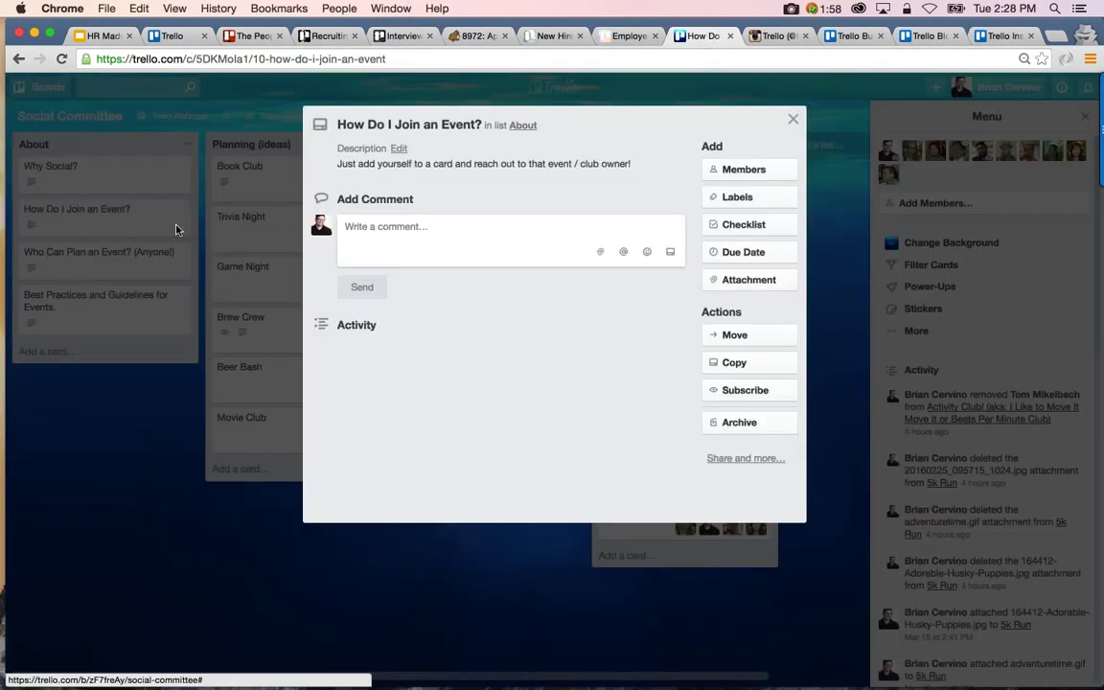
{"action": "left_click", "coordinate": [176, 230]}
Read the Who Can Plan an Event? and Best Practices and Guidelines for Events cards
{"action": "left_click", "coordinate": [175, 254]}
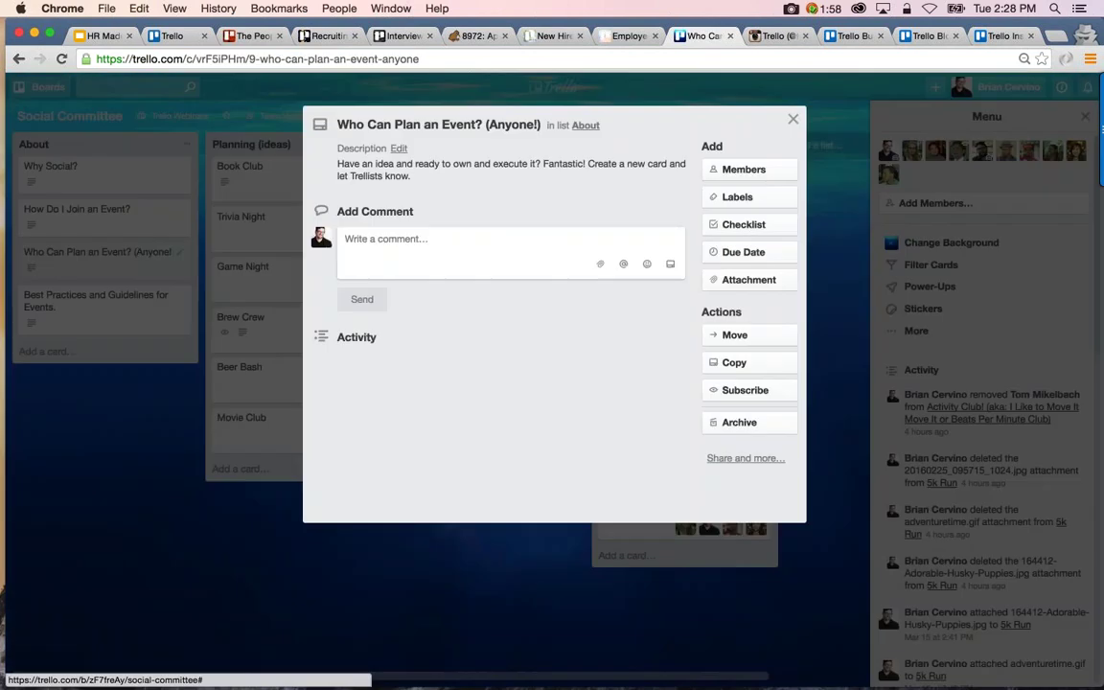
{"action": "left_click", "coordinate": [96, 300]}
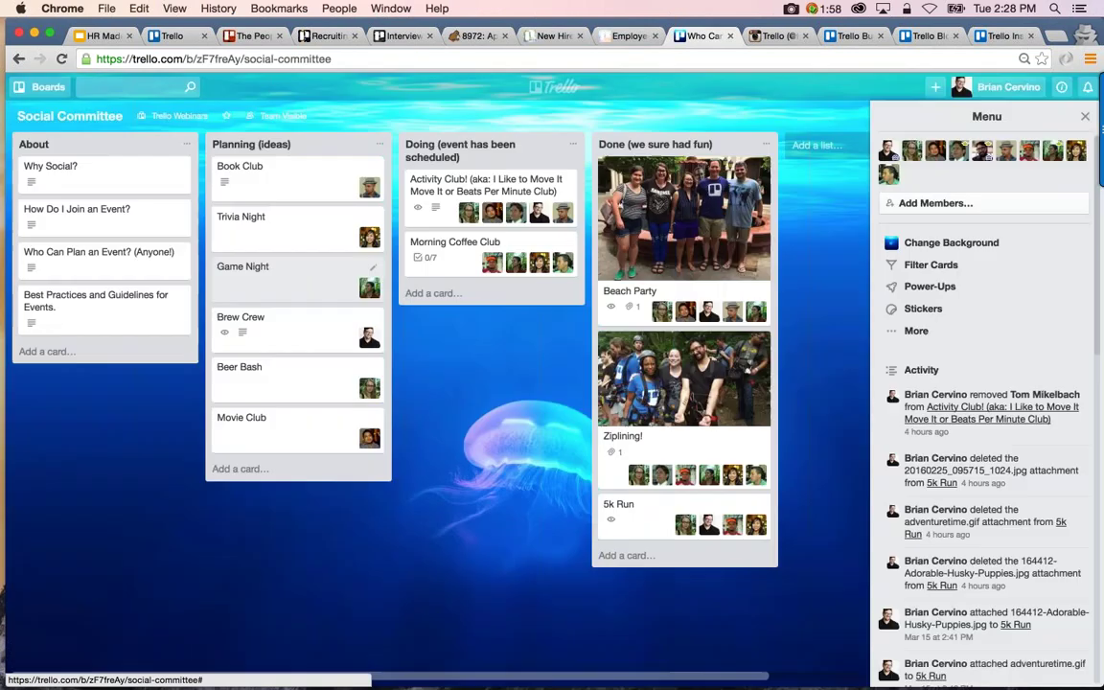
{"action": "left_click", "coordinate": [95, 300]}
{"action": "scroll", "coordinate": [552, 384], "scroll_direction": "down", "scroll_amount": 1}
{"action": "scroll", "coordinate": [552, 383], "scroll_direction": "up", "scroll_amount": 1}
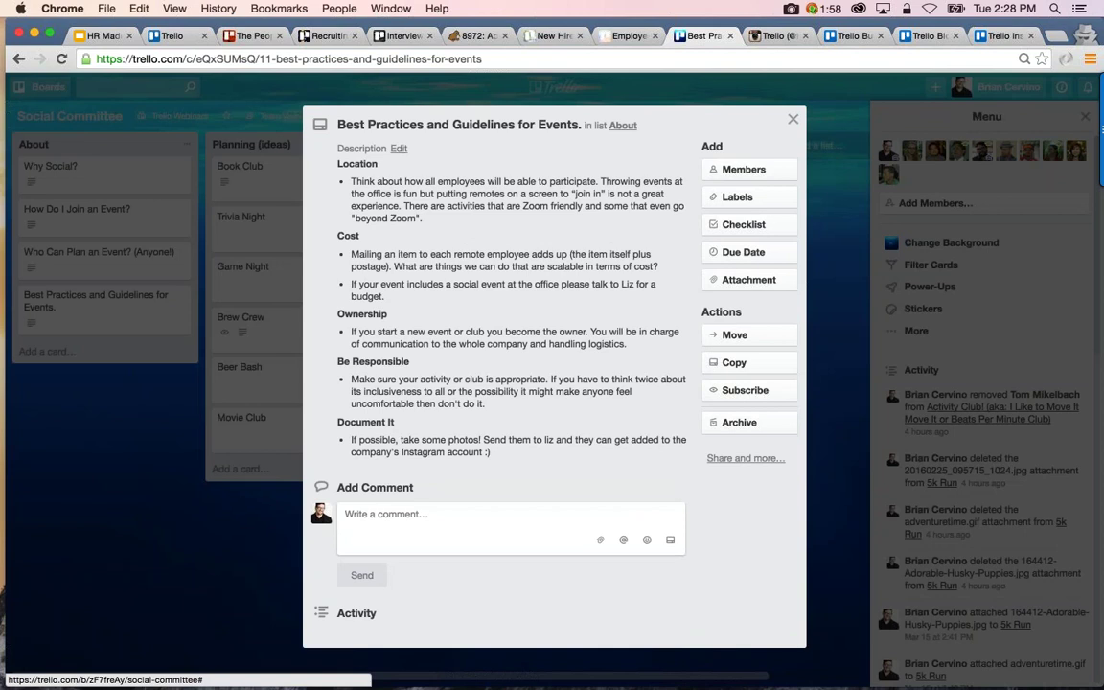
{"action": "scroll", "coordinate": [552, 384], "scroll_direction": "down", "scroll_amount": 1}
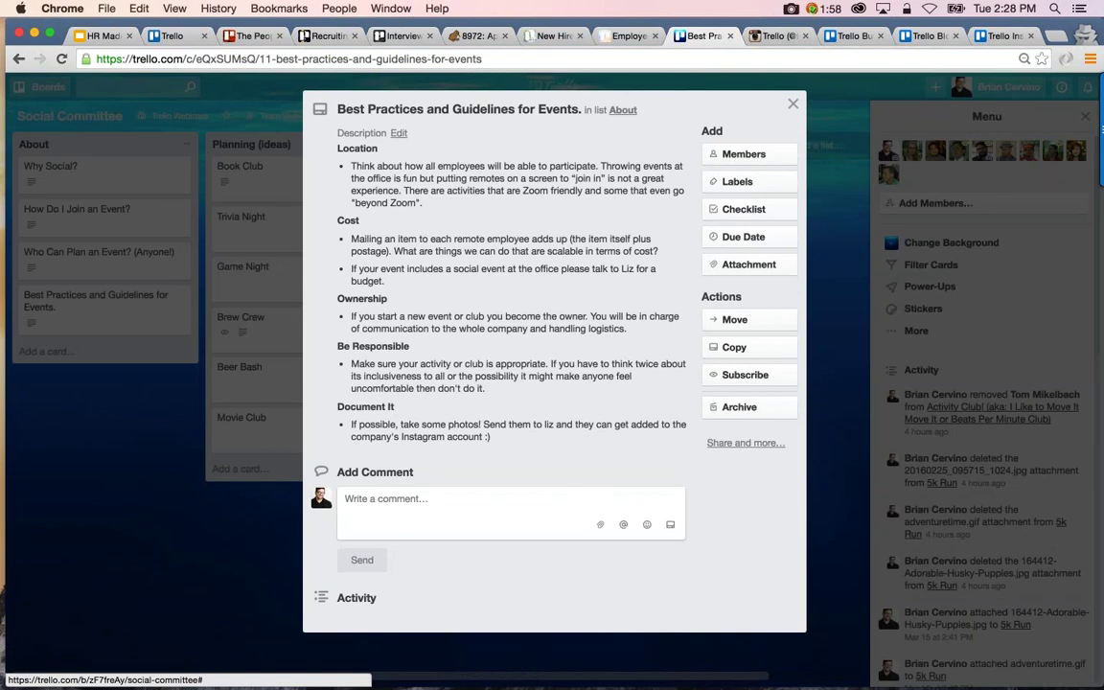
{"action": "key", "text": "Escape"}
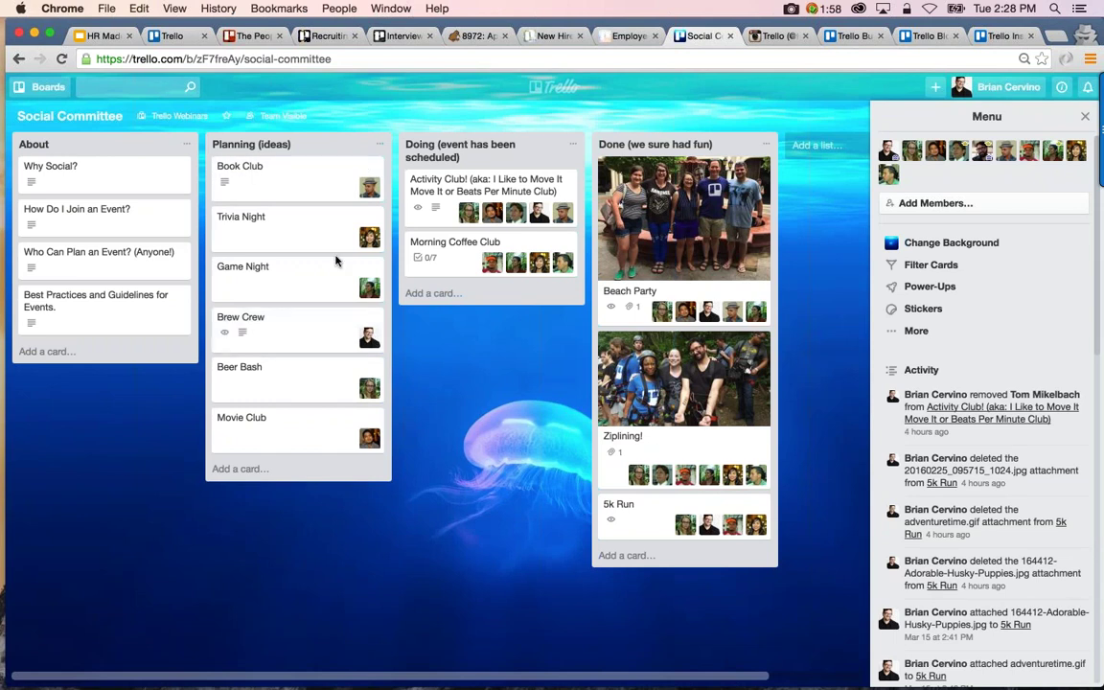
{"action": "scroll", "coordinate": [335, 259], "scroll_direction": "right", "scroll_amount": 2}
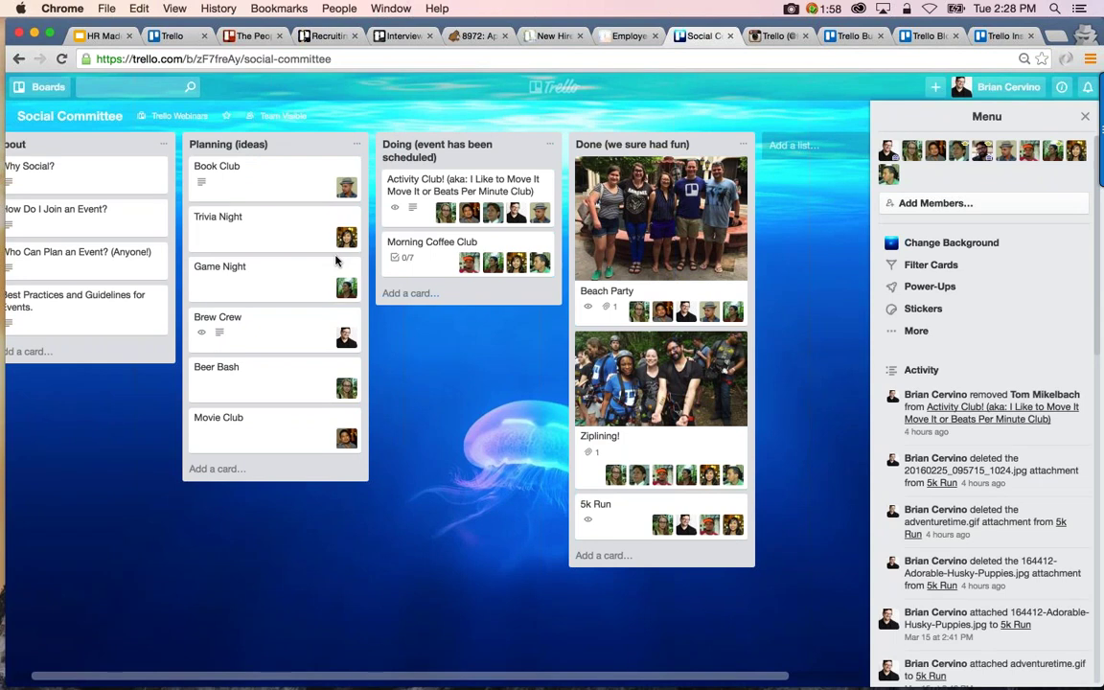
Look over the Book Club card, then add yourself as a member of Morning Coffee Club
{"action": "left_click", "coordinate": [291, 190]}
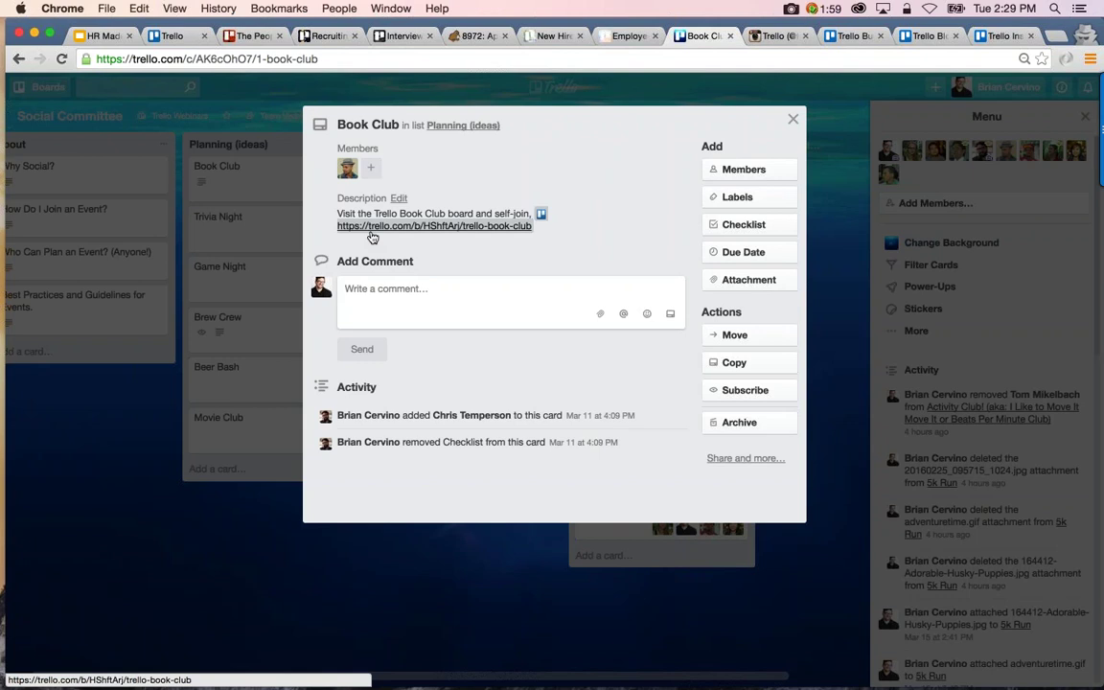
{"action": "key", "text": "Escape"}
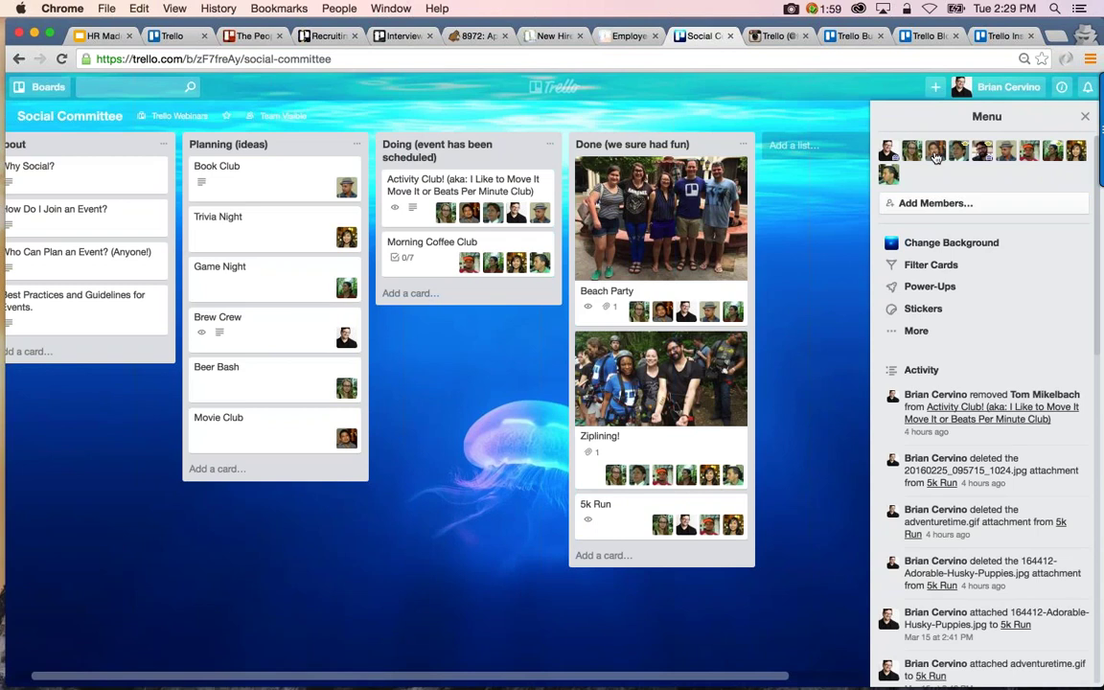
{"action": "scroll", "coordinate": [928, 158], "scroll_direction": "right", "scroll_amount": 2}
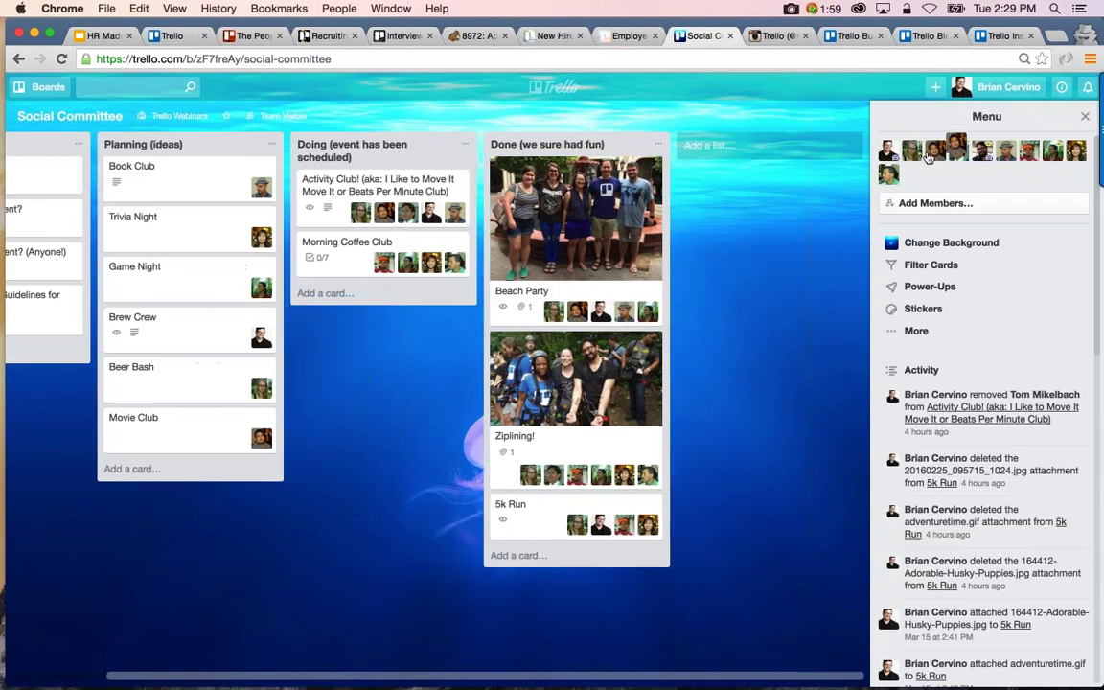
{"action": "left_click_drag", "start_coordinate": [360, 253], "coordinate": [356, 258]}
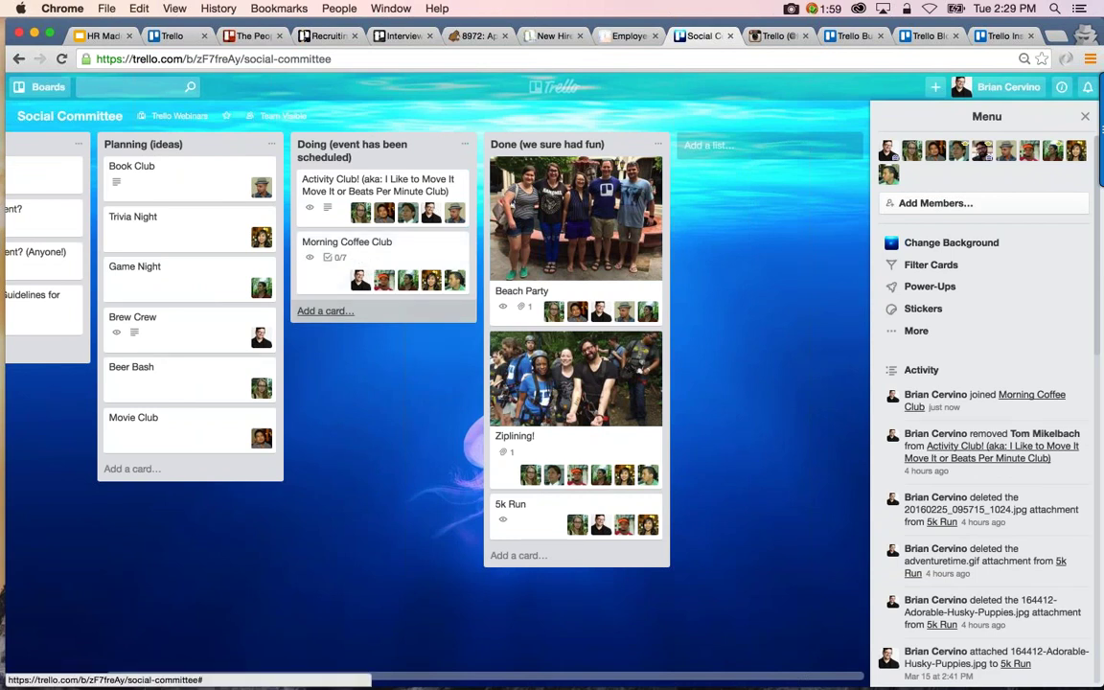
{"action": "scroll", "coordinate": [325, 310], "scroll_direction": "left", "scroll_amount": 3}
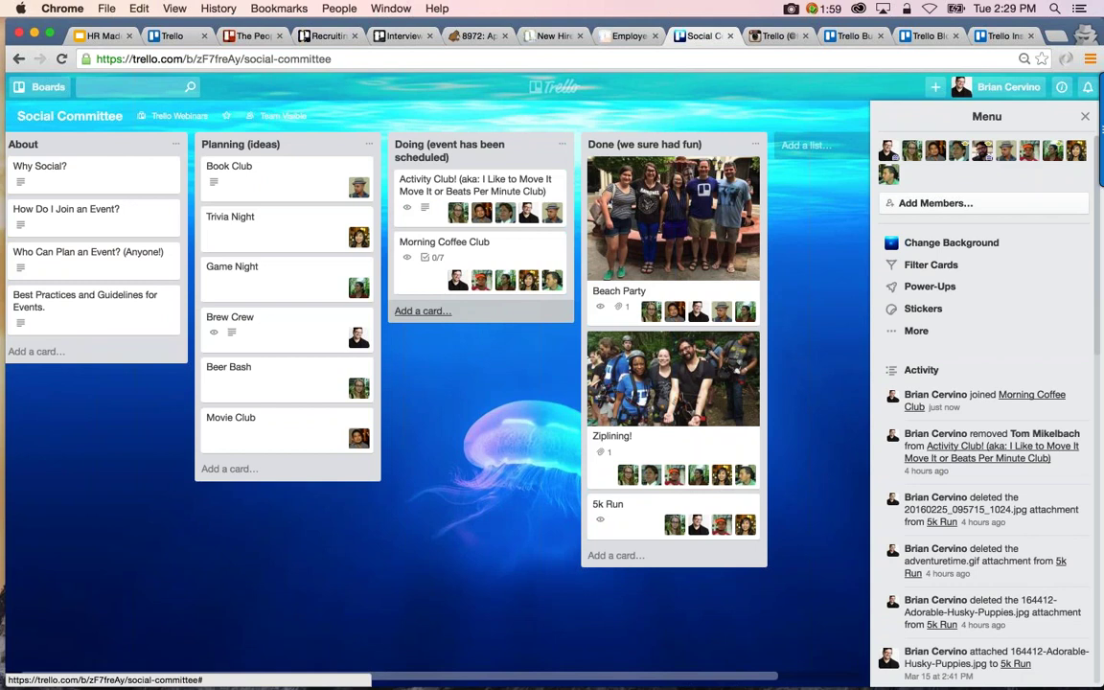
Check the board's visibility and keep it visible to the team
{"action": "left_click", "coordinate": [298, 125]}
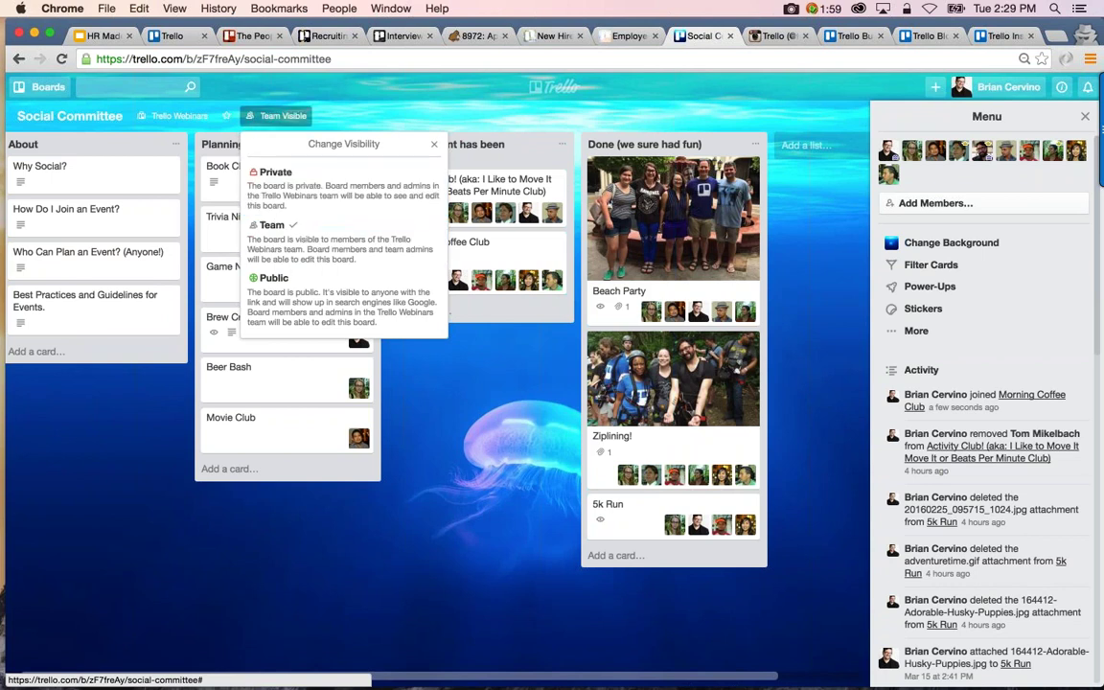
{"action": "left_click", "coordinate": [279, 115]}
{"action": "left_click", "coordinate": [279, 115]}
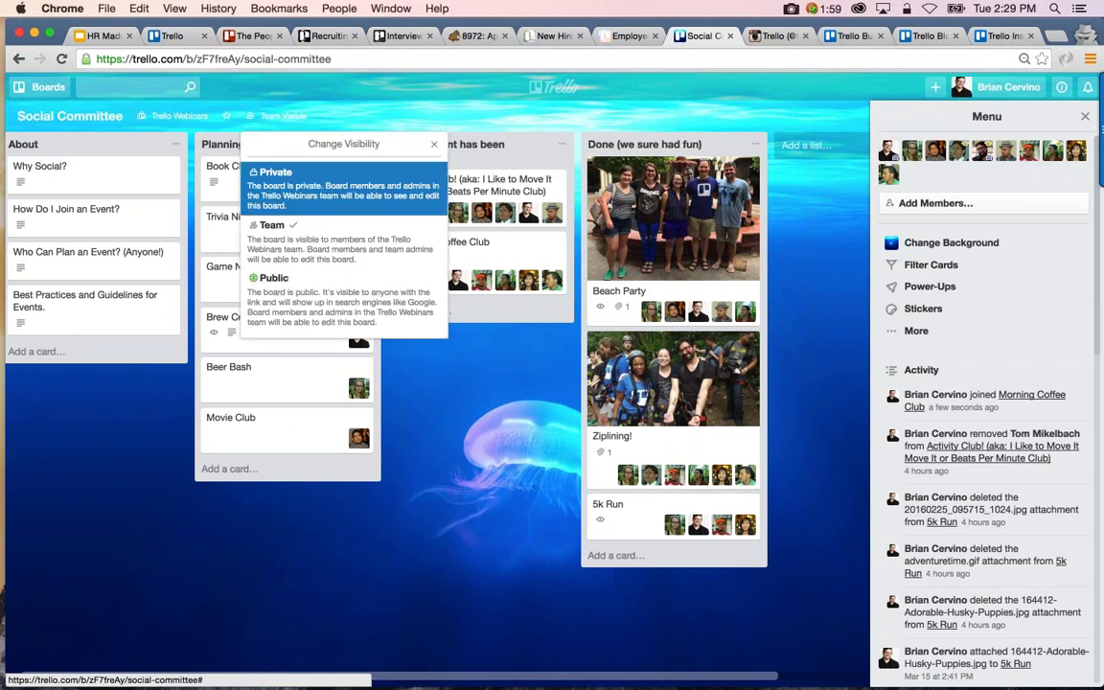
{"action": "left_click", "coordinate": [309, 244]}
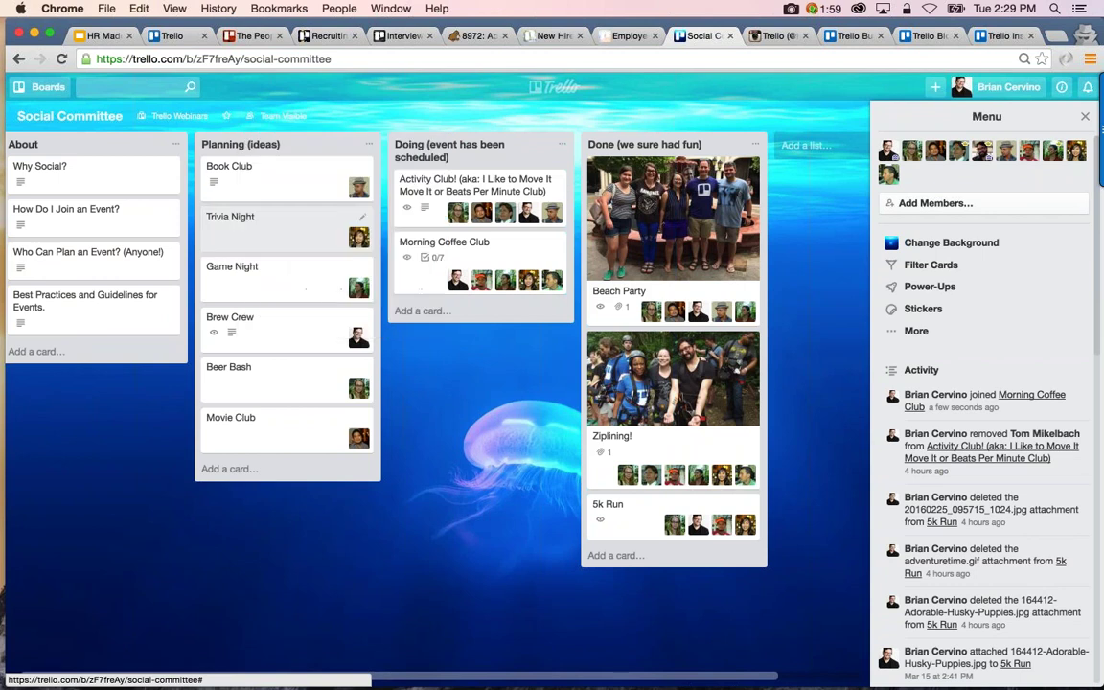
Look at the board settings, back out to the main menu, and start Add Members
{"action": "left_click", "coordinate": [916, 331]}
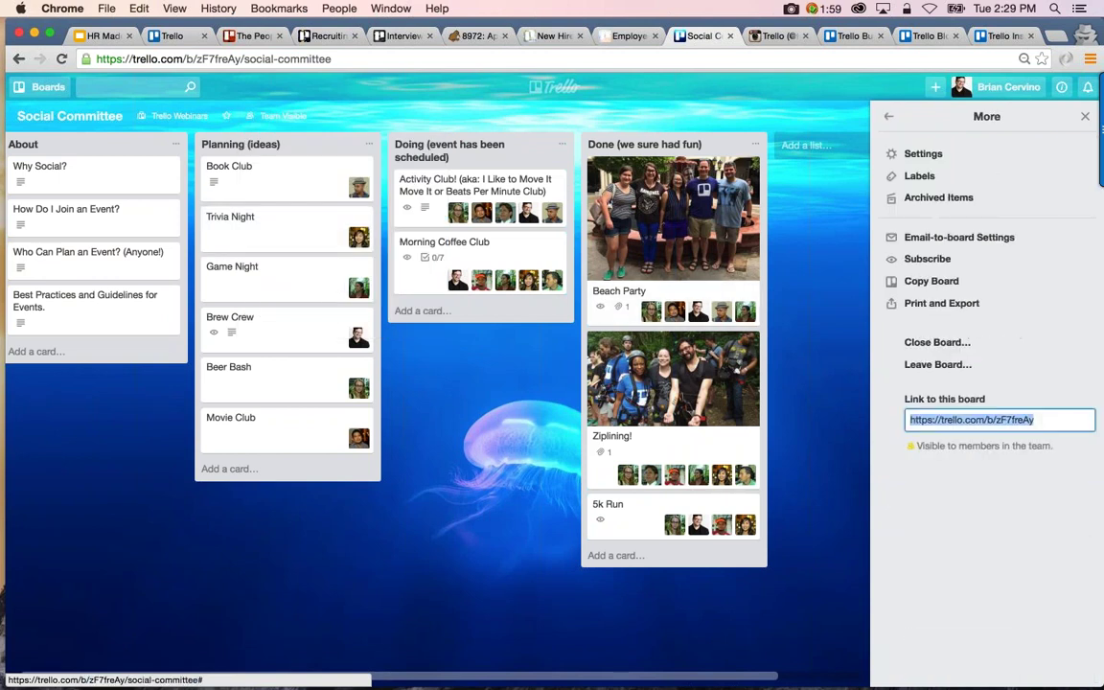
{"action": "left_click", "coordinate": [915, 153]}
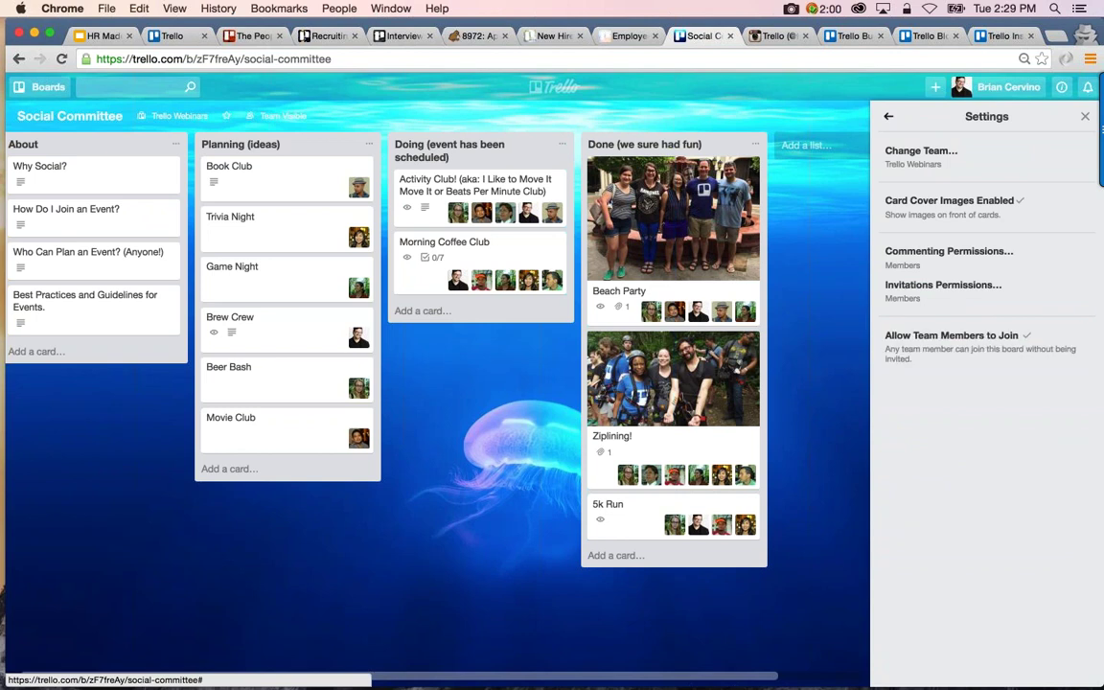
{"action": "left_click", "coordinate": [889, 116]}
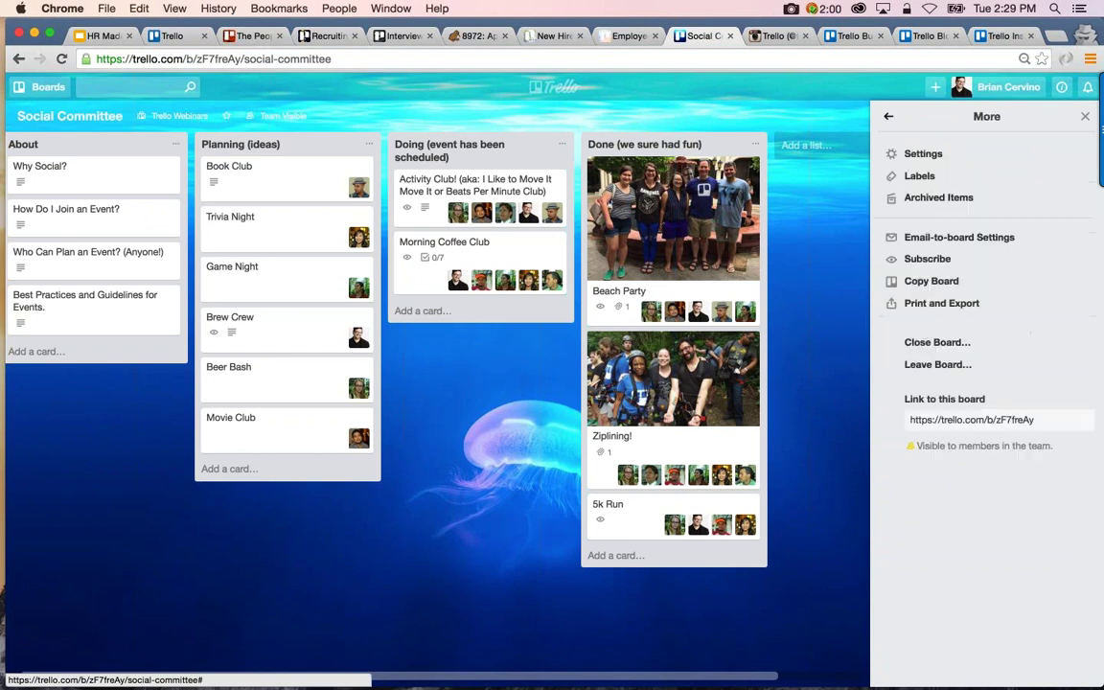
{"action": "left_click", "coordinate": [888, 116]}
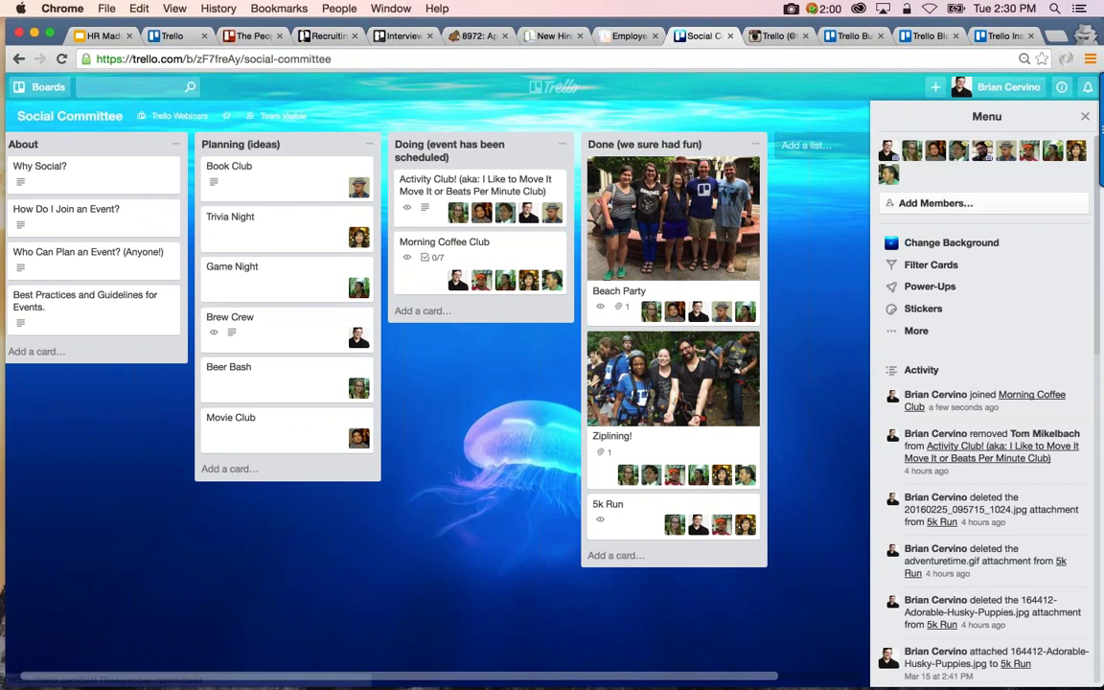
{"action": "left_click", "coordinate": [1003, 204]}
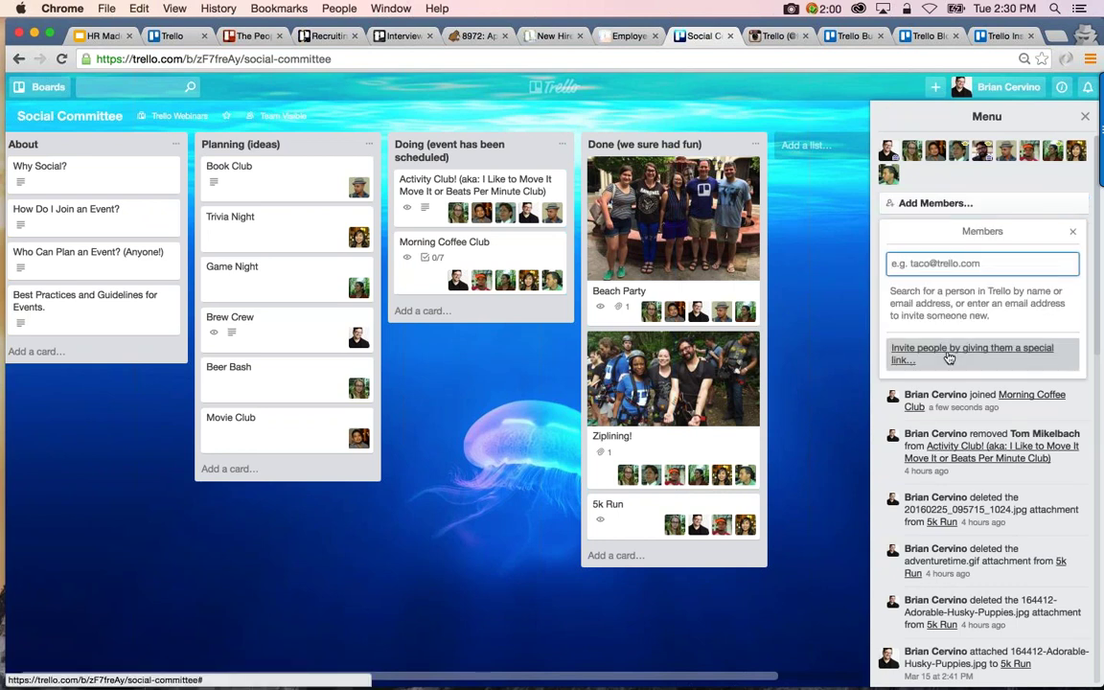
Generate a special invite link for the board and open it in a private window
{"action": "left_click", "coordinate": [884, 354]}
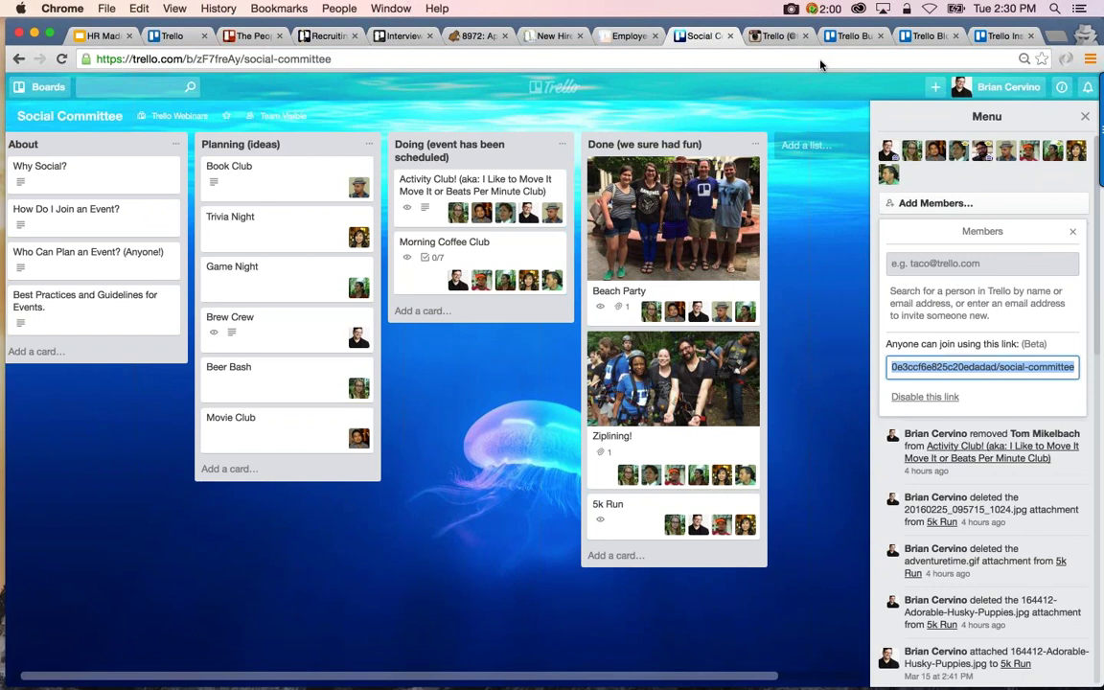
{"action": "key", "text": "super+shift+n"}
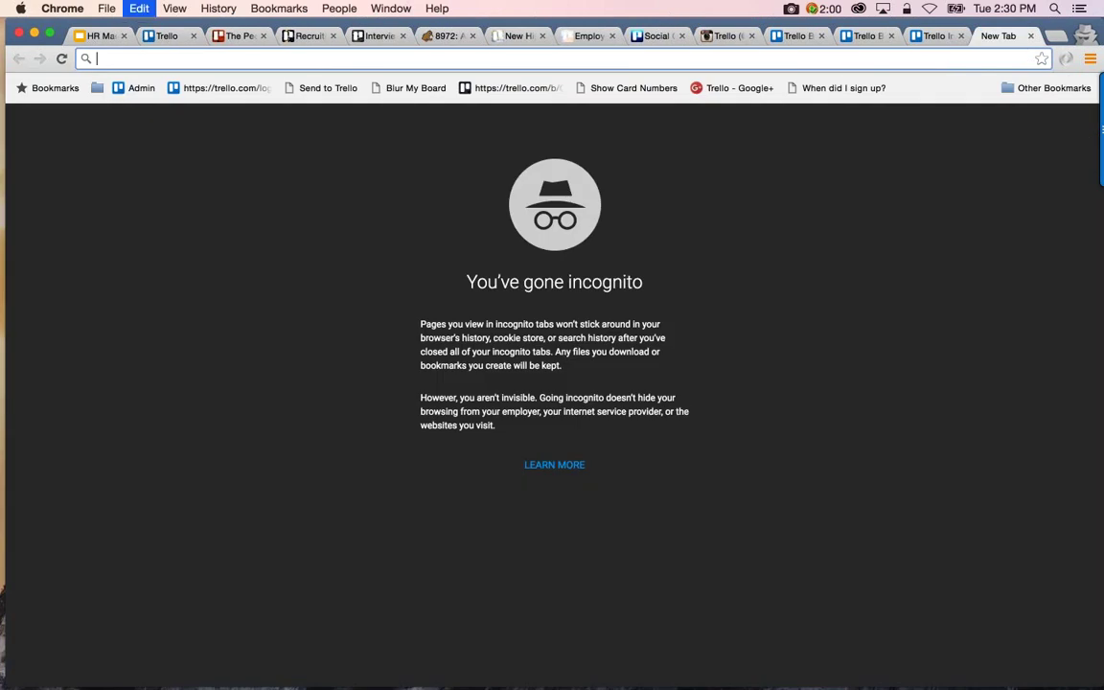
{"action": "key", "text": "Return"}
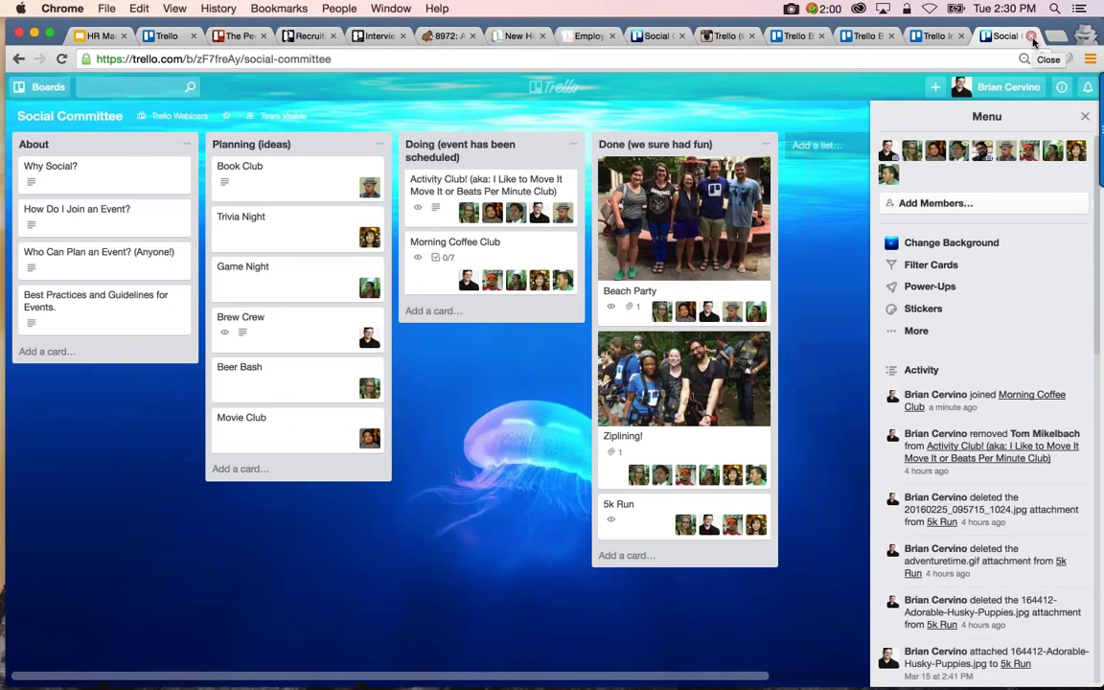
Close the extra tab and open the Beach Party card on the Social Committee board
{"action": "left_click", "coordinate": [1032, 36]}
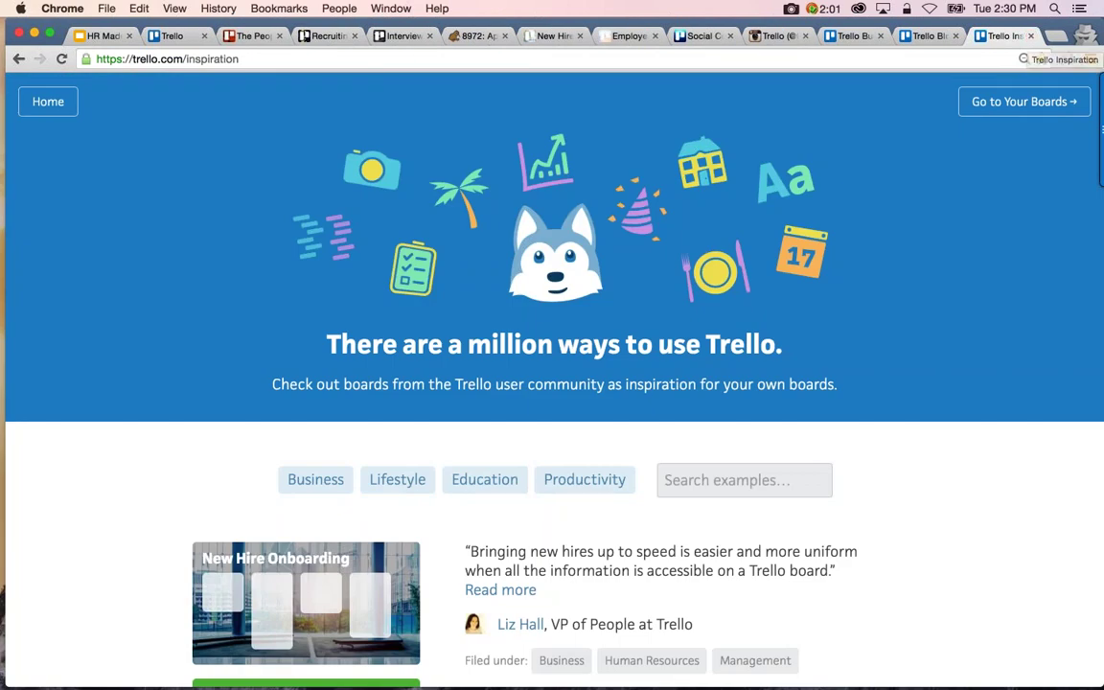
{"action": "left_click", "coordinate": [702, 36]}
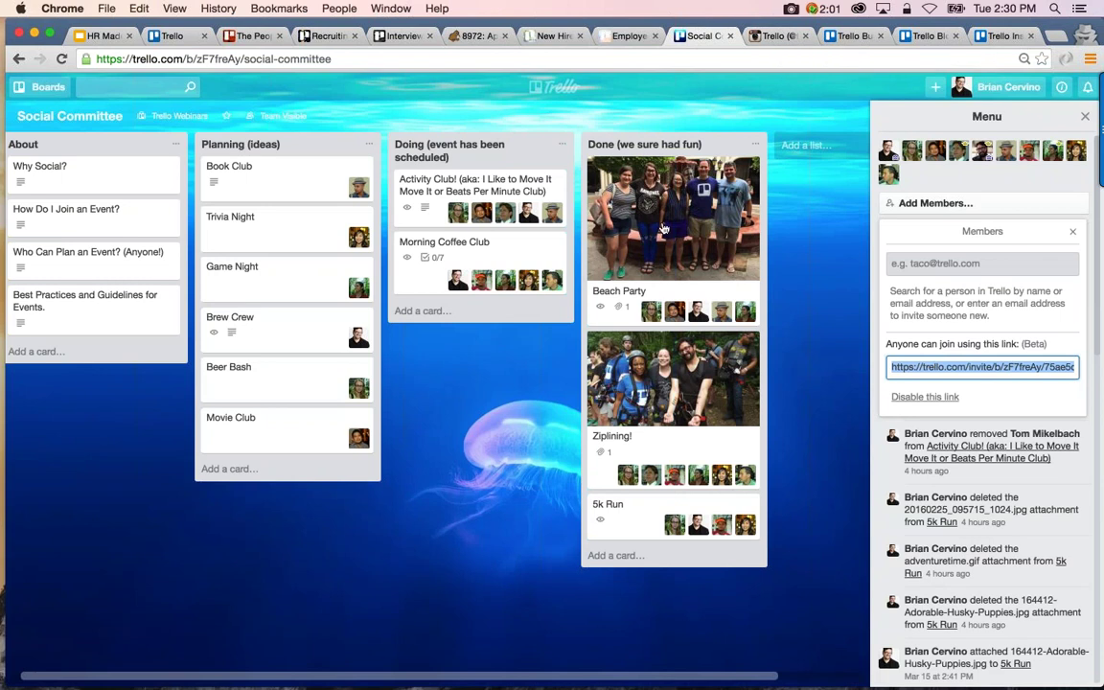
{"action": "left_click", "coordinate": [663, 228]}
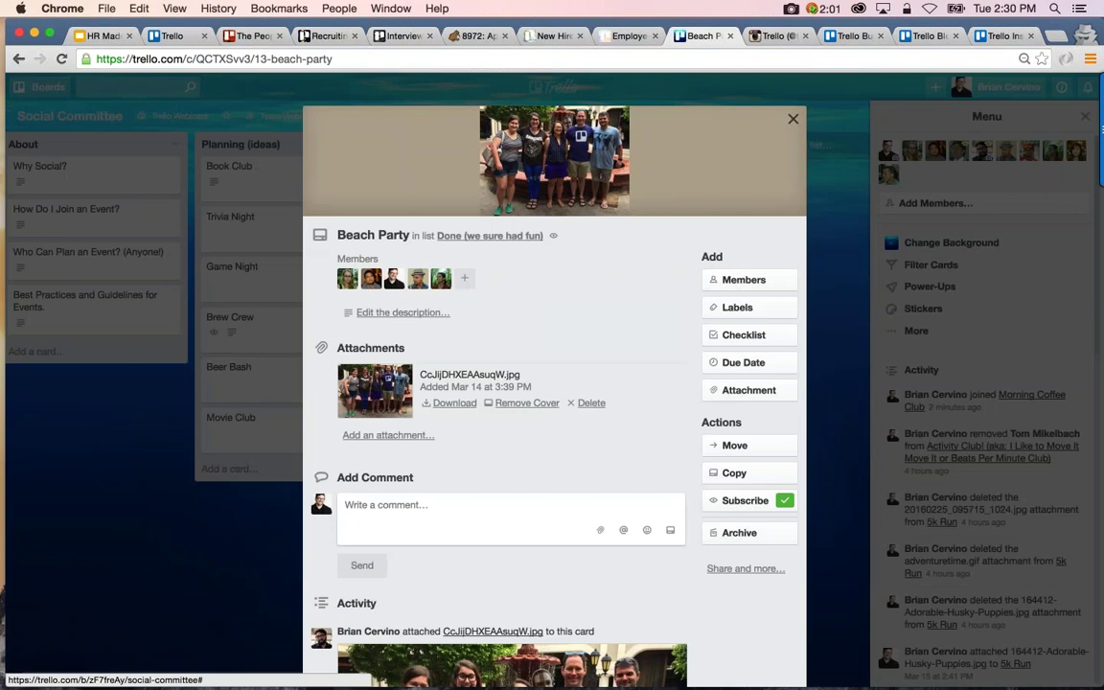
Open the attach-from-computer file picker, then cancel it without choosing a file
{"action": "left_click", "coordinate": [747, 392]}
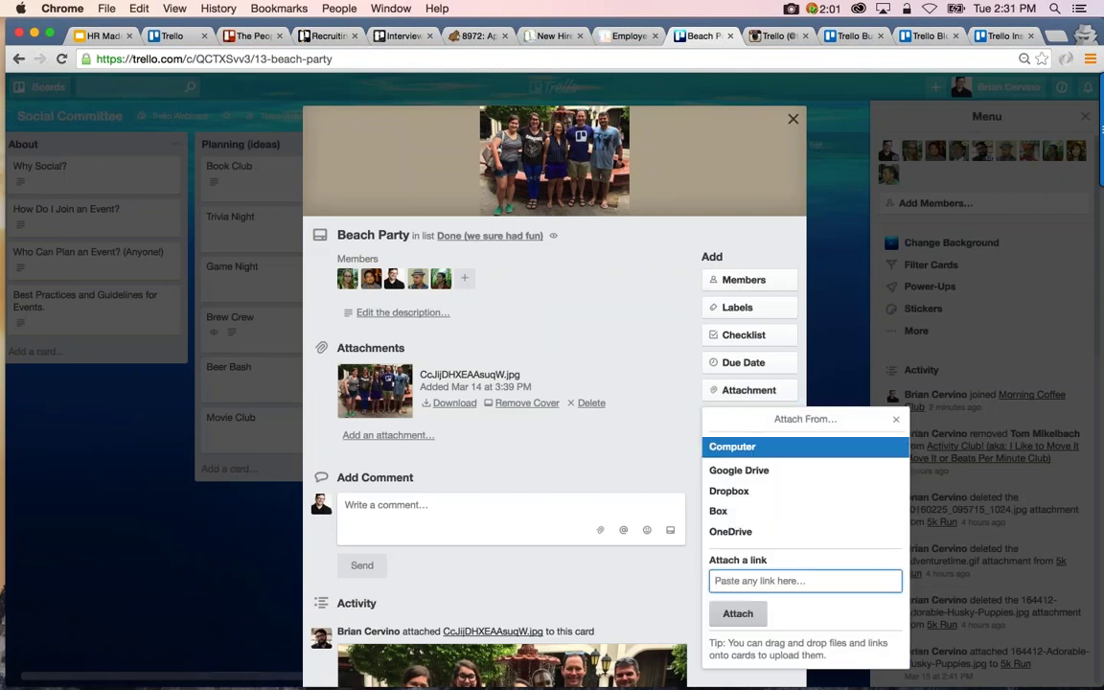
{"action": "left_click", "coordinate": [731, 444]}
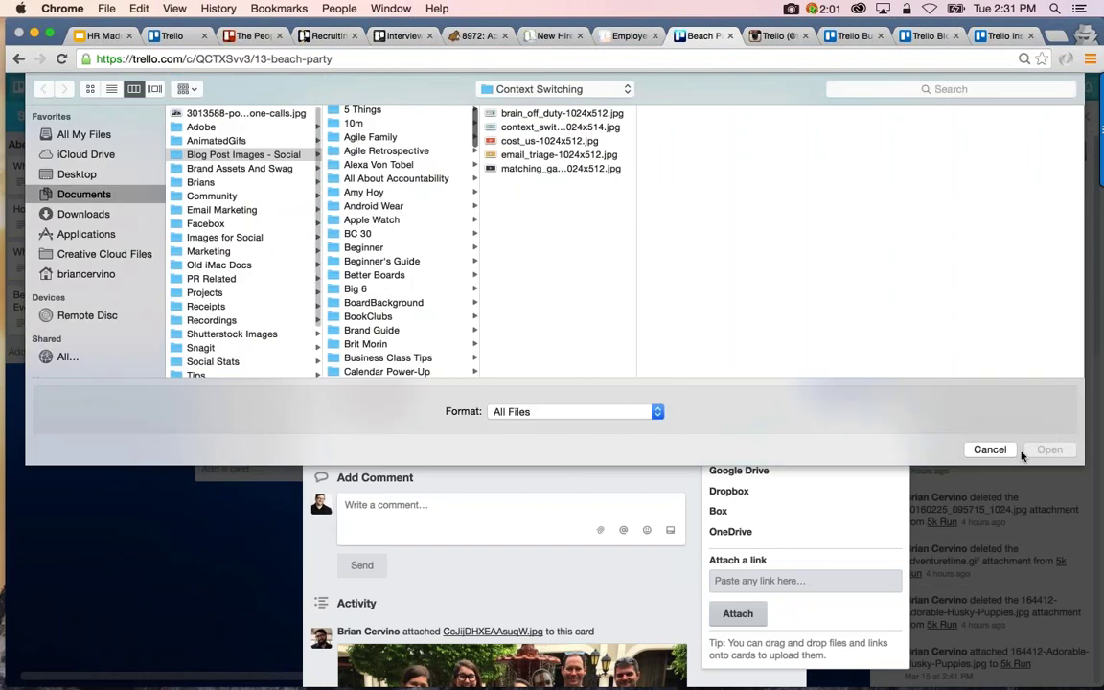
{"action": "left_click", "coordinate": [991, 451]}
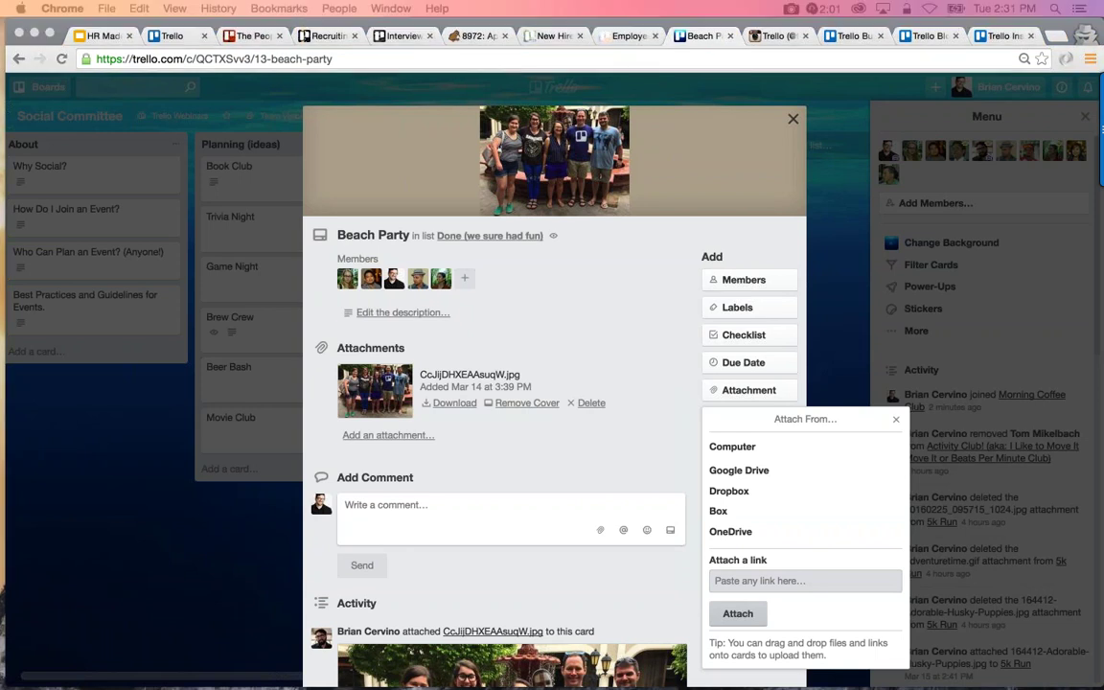
Drag Cb-4OKGUcAITTGY.jpg from the TrelloTogether folder onto the Beach Party card
{"action": "left_click_drag", "start_coordinate": [175, 62], "coordinate": [201, 145]}
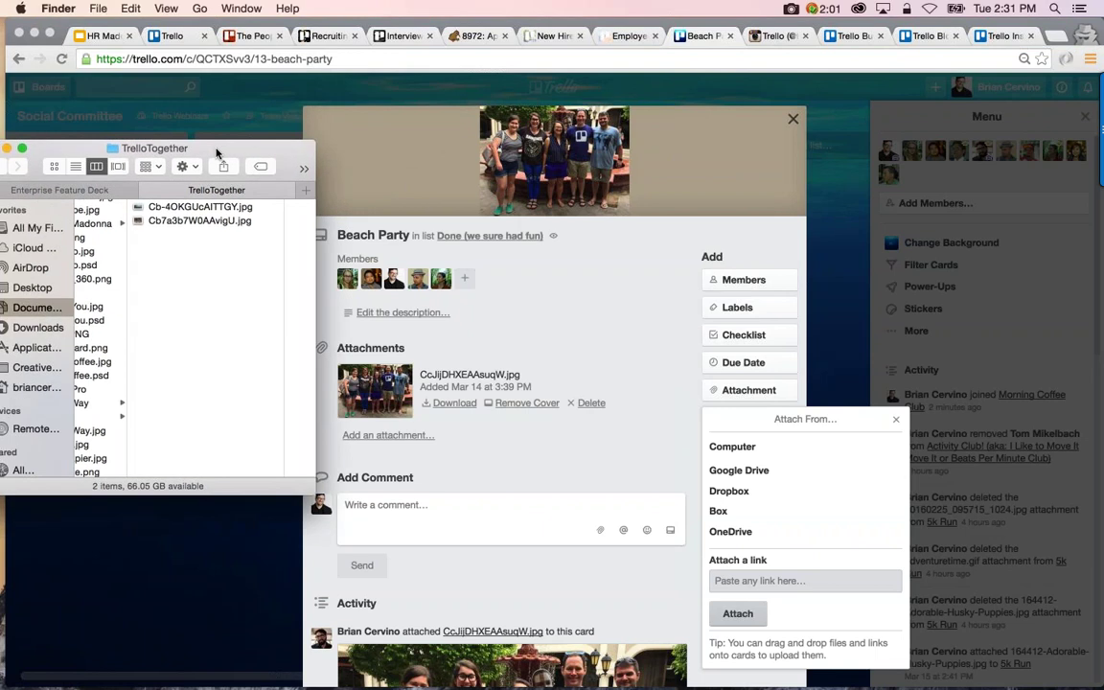
{"action": "left_click", "coordinate": [205, 222]}
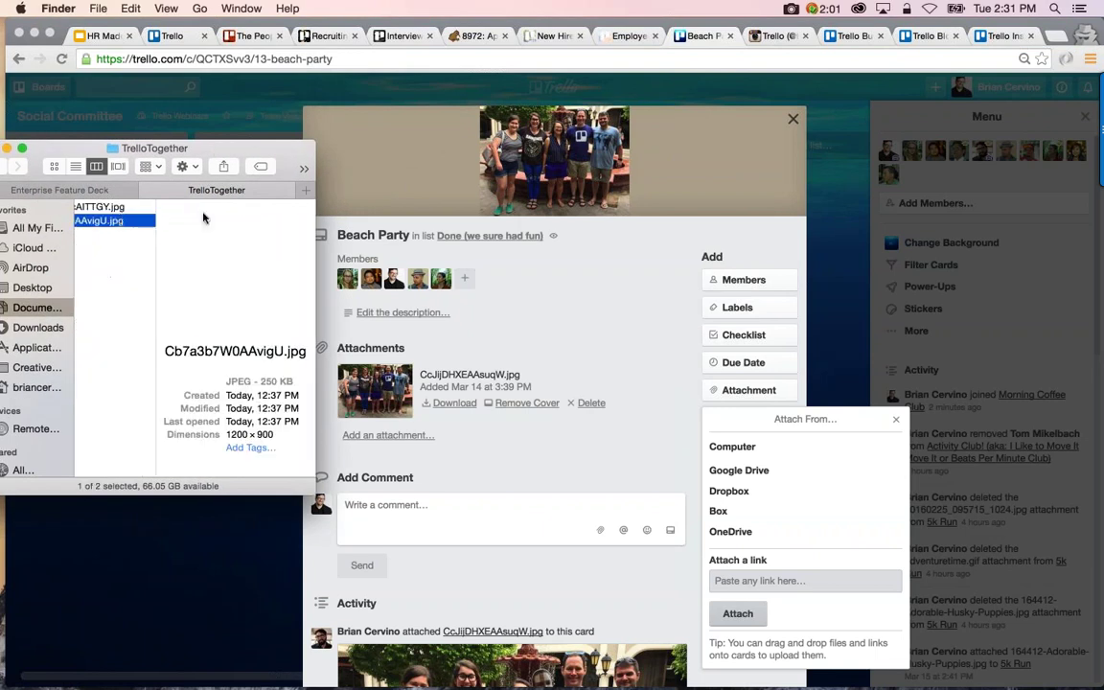
{"action": "left_click", "coordinate": [103, 209]}
{"action": "left_click_drag", "start_coordinate": [104, 209], "coordinate": [383, 288]}
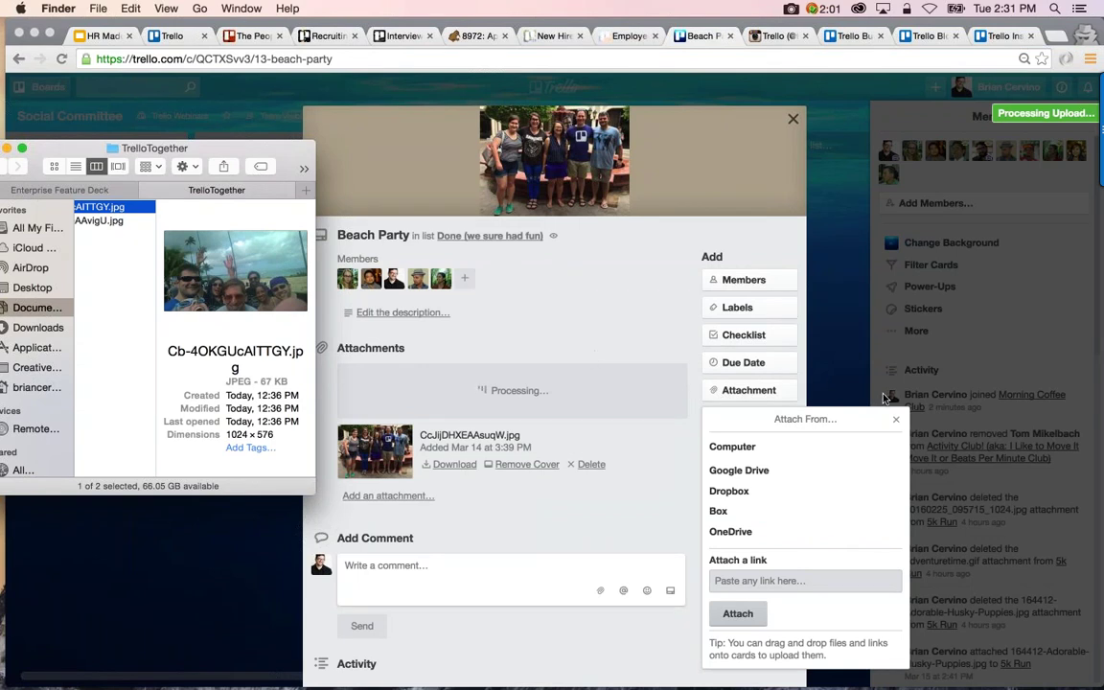
{"action": "left_click", "coordinate": [896, 418]}
{"action": "left_click", "coordinate": [896, 419]}
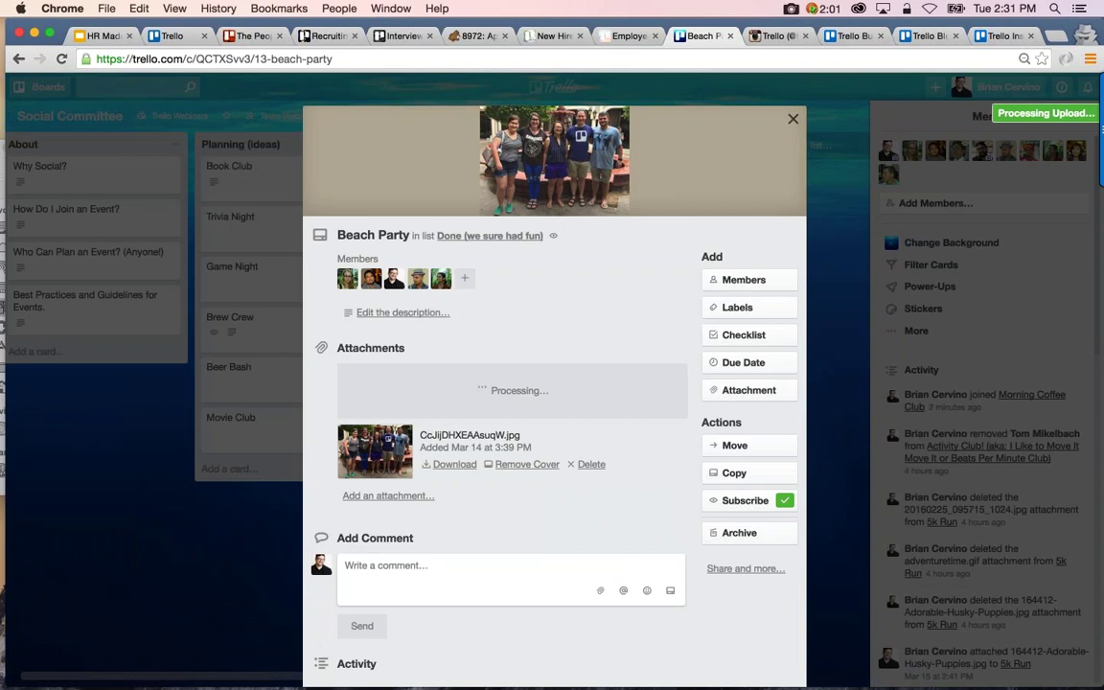
Reload the card and drag Cb7a3b7W0AAvigU.jpg onto it as a second attachment
{"action": "left_click", "coordinate": [1055, 37]}
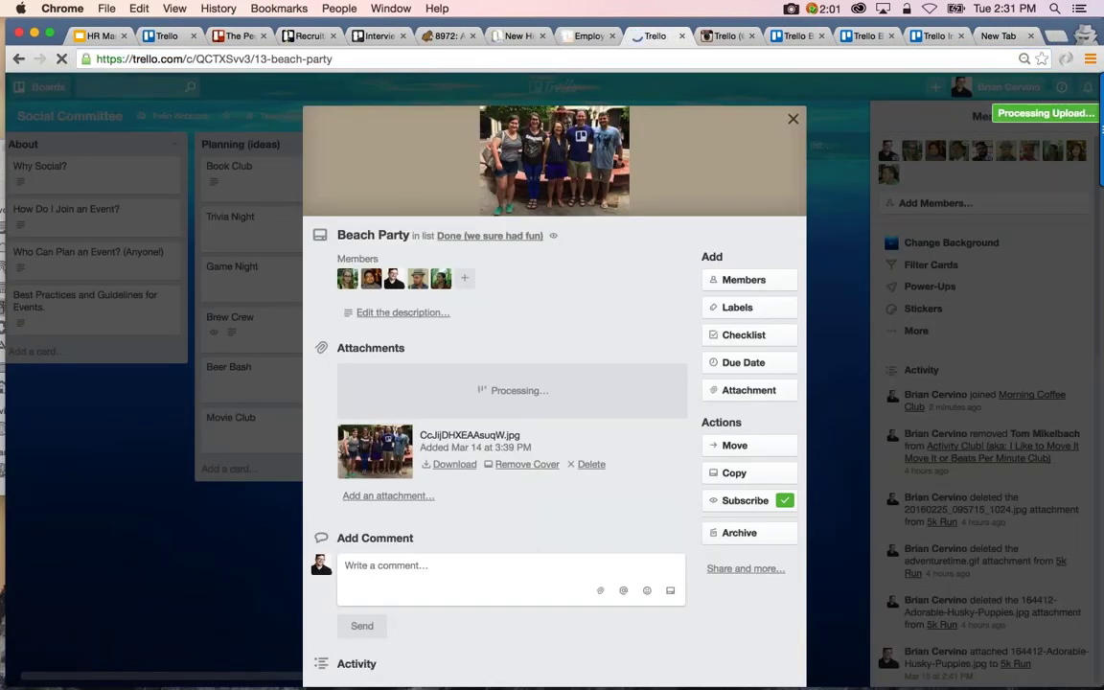
{"action": "key", "text": "super+r"}
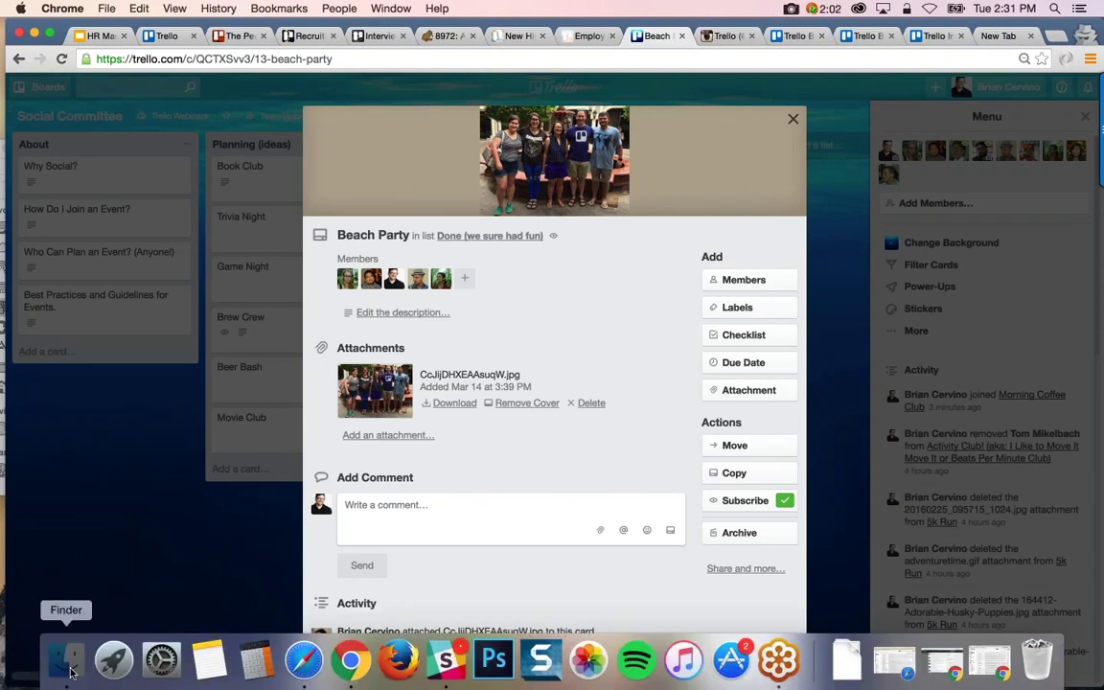
{"action": "left_click", "coordinate": [65, 659]}
{"action": "left_click_drag", "start_coordinate": [107, 223], "coordinate": [628, 368]}
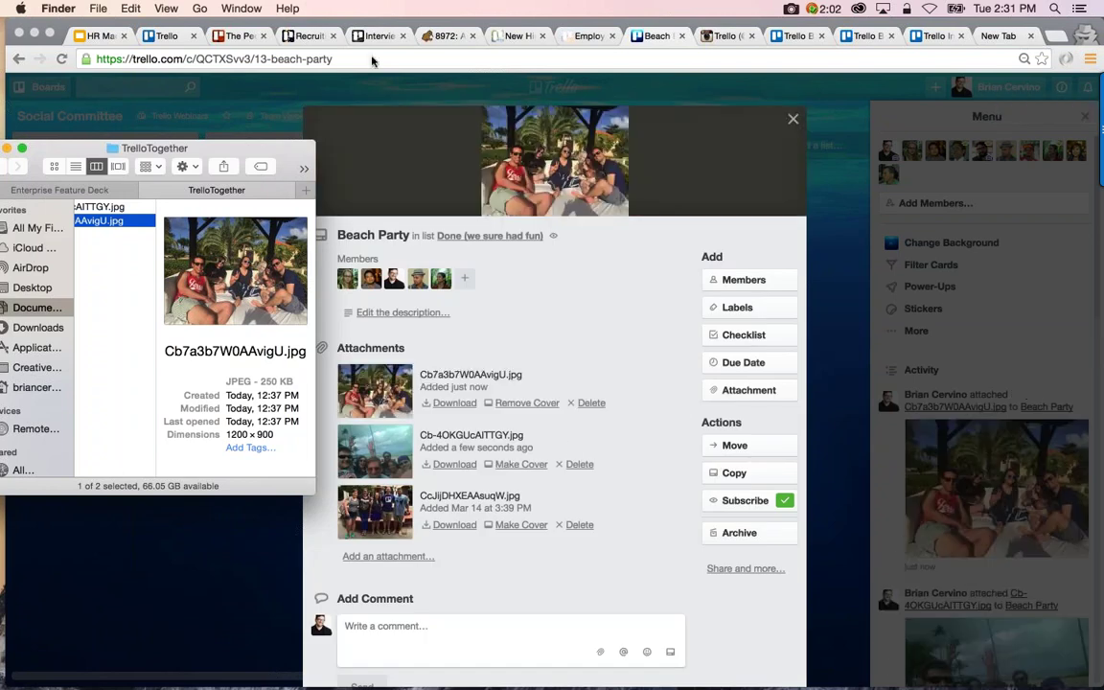
{"action": "left_click", "coordinate": [338, 25]}
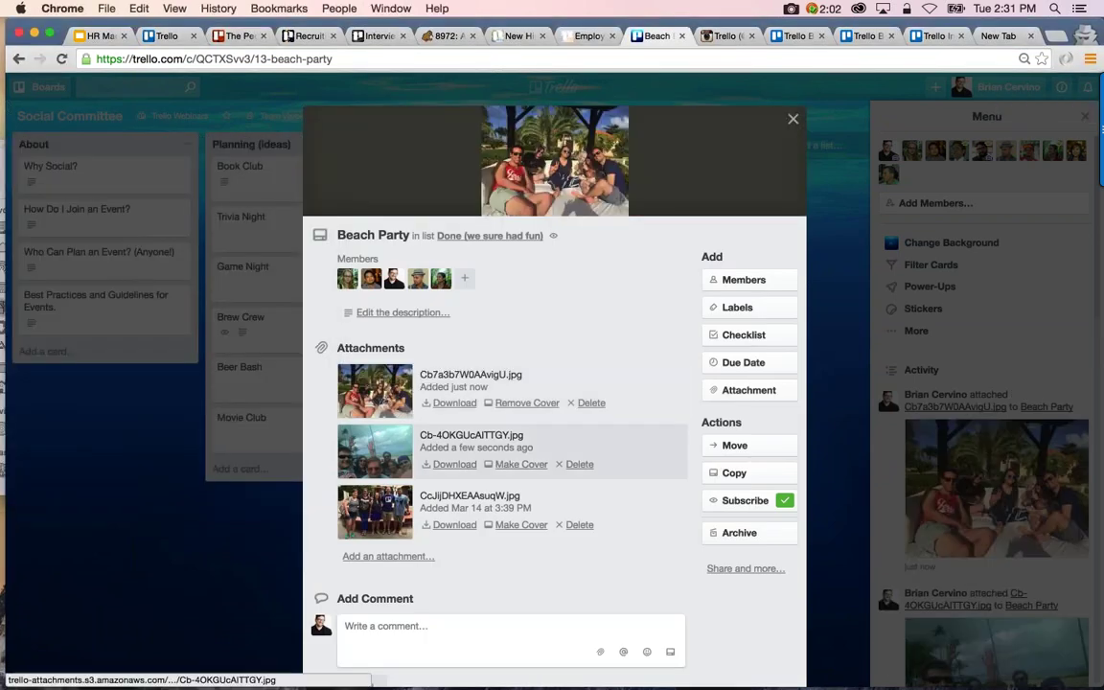
Preview Cb-4OKGUcAITTGY.jpg, make it the Beach Party cover, and close the card
{"action": "left_click", "coordinate": [374, 451]}
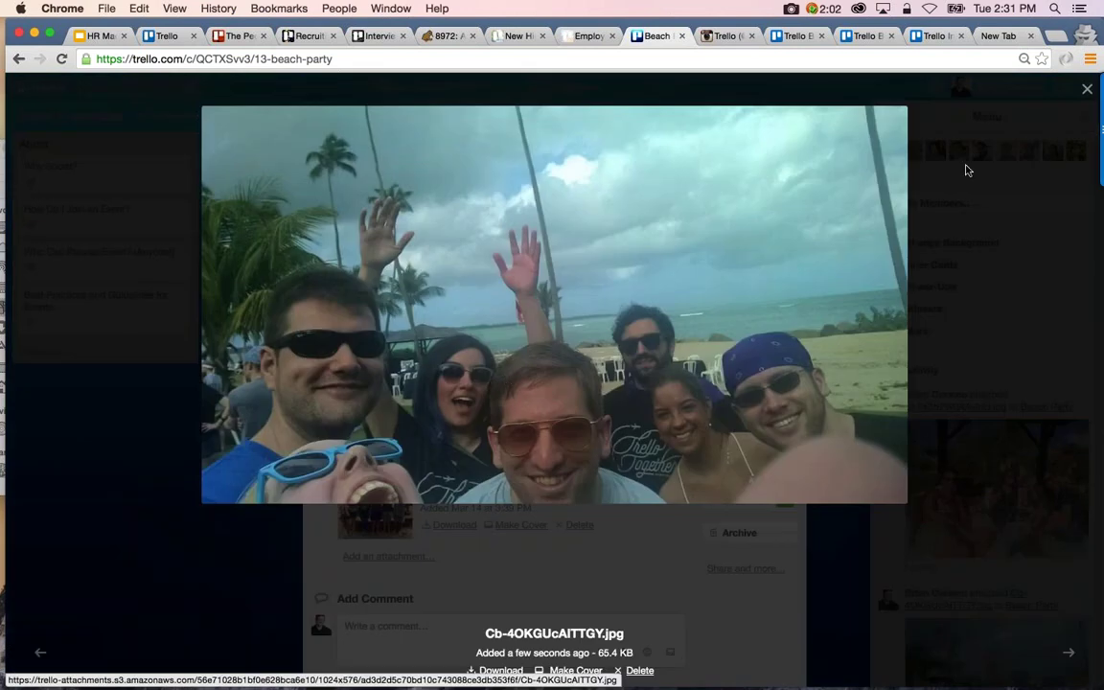
{"action": "left_click", "coordinate": [1085, 91]}
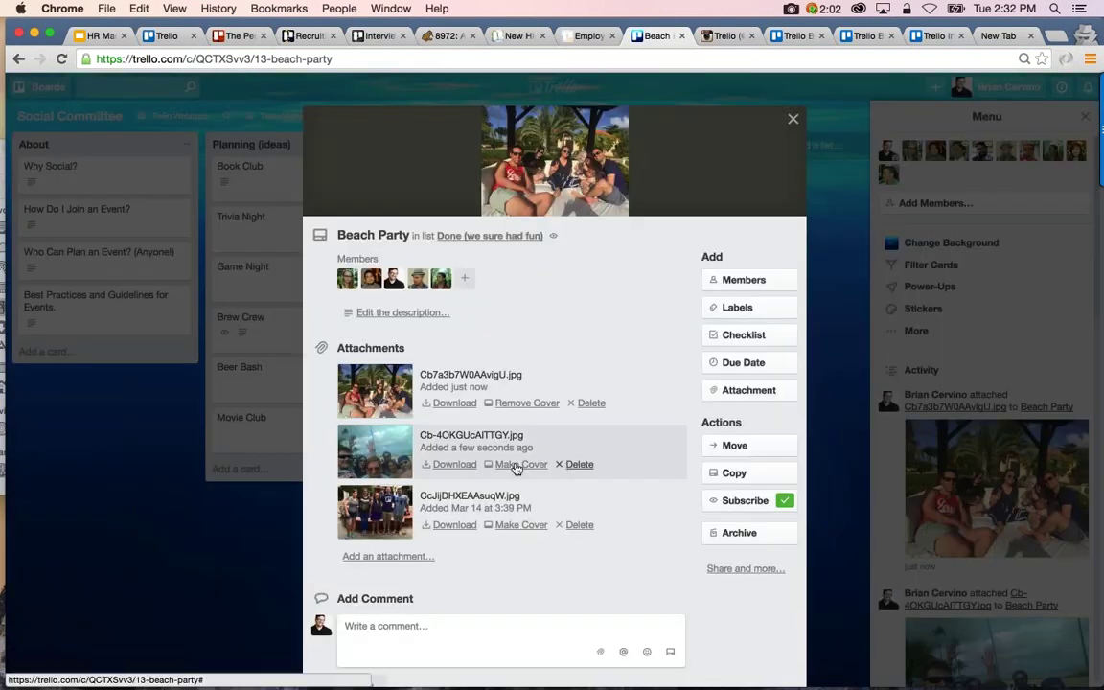
{"action": "left_click", "coordinate": [793, 117]}
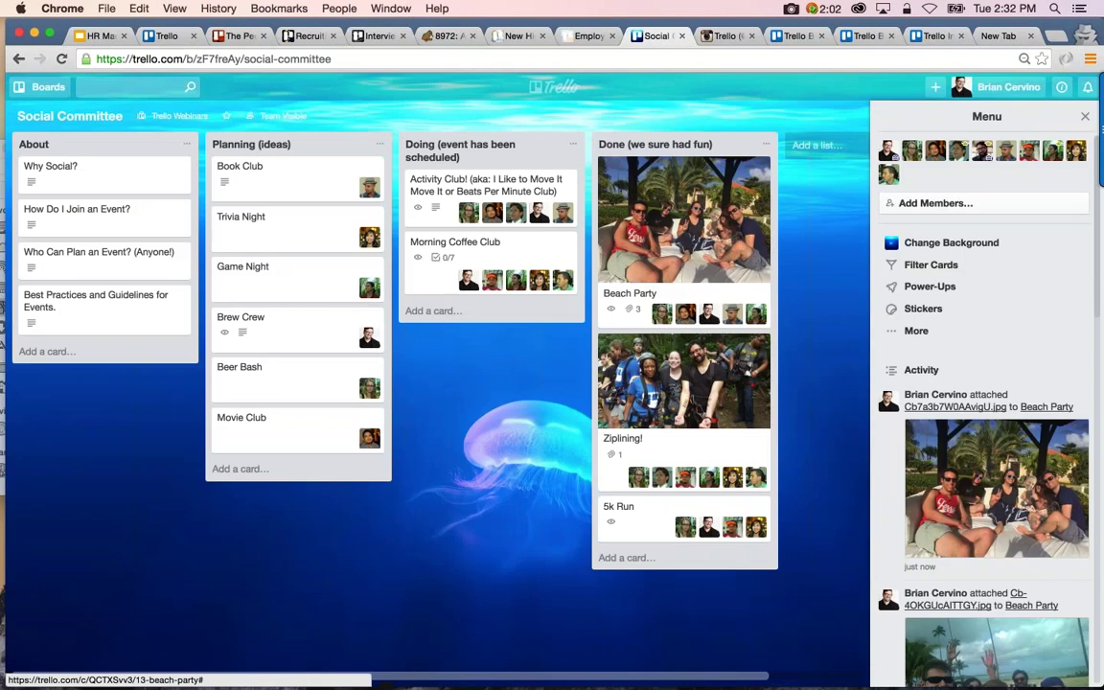
{"action": "left_click", "coordinate": [671, 278]}
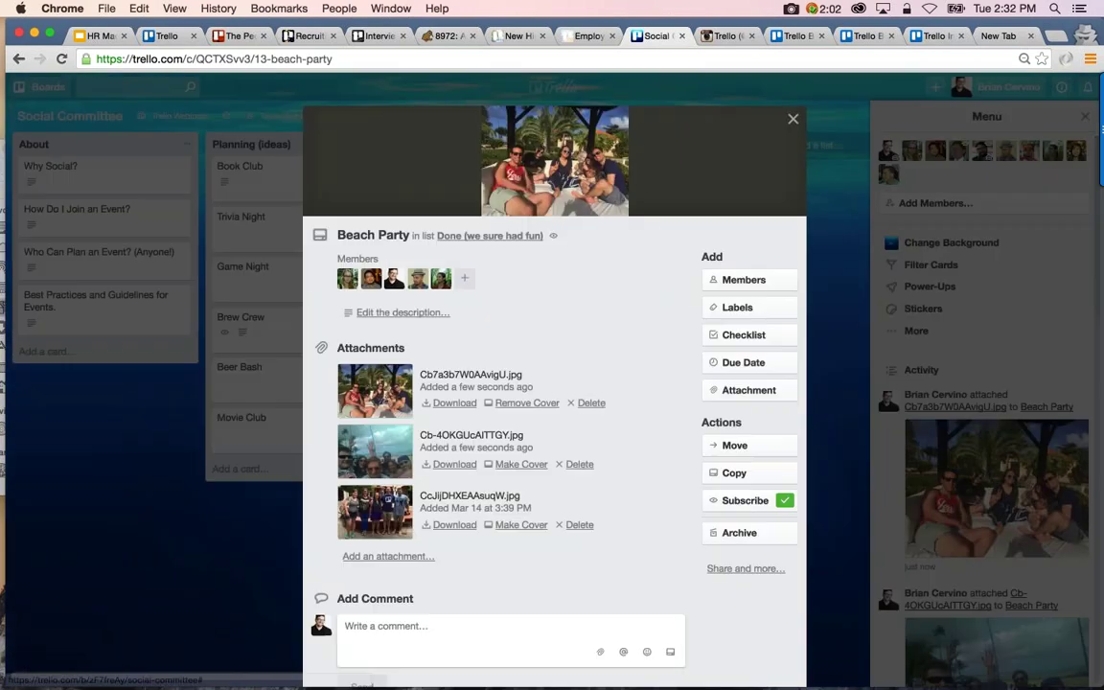
{"action": "left_click", "coordinate": [521, 464]}
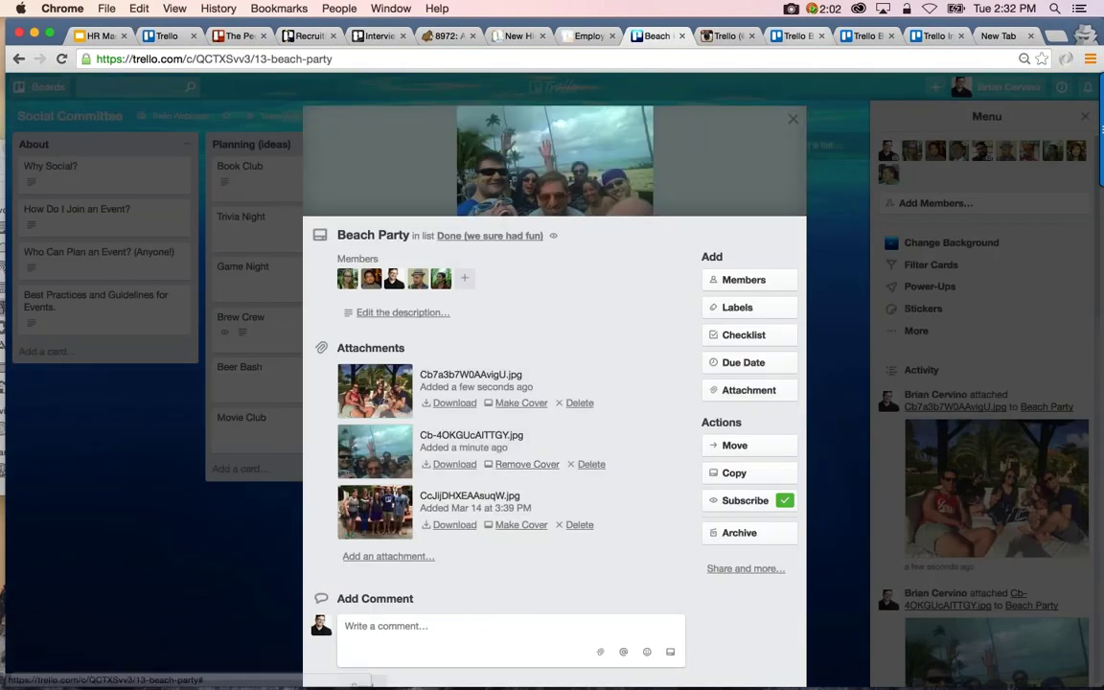
{"action": "left_click", "coordinate": [793, 118]}
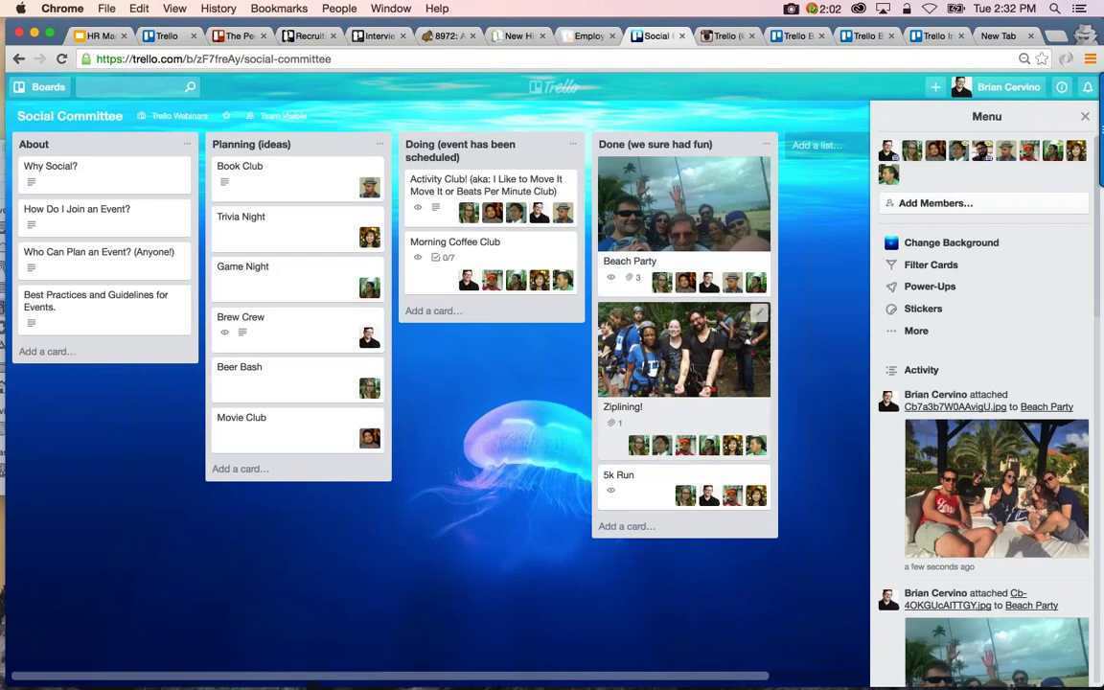
{"action": "scroll", "coordinate": [431, 383], "scroll_direction": "right", "scroll_amount": 3}
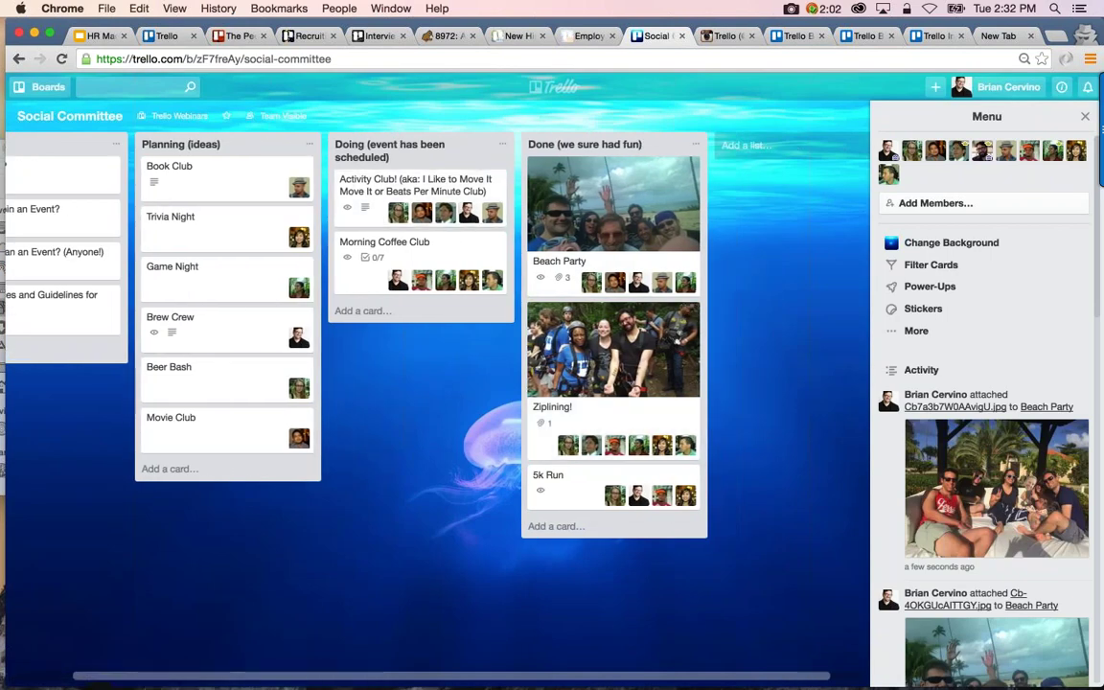
Scroll through Trello's Instagram photo feed, then switch to the Trello Business Class page
{"action": "left_click", "coordinate": [727, 37]}
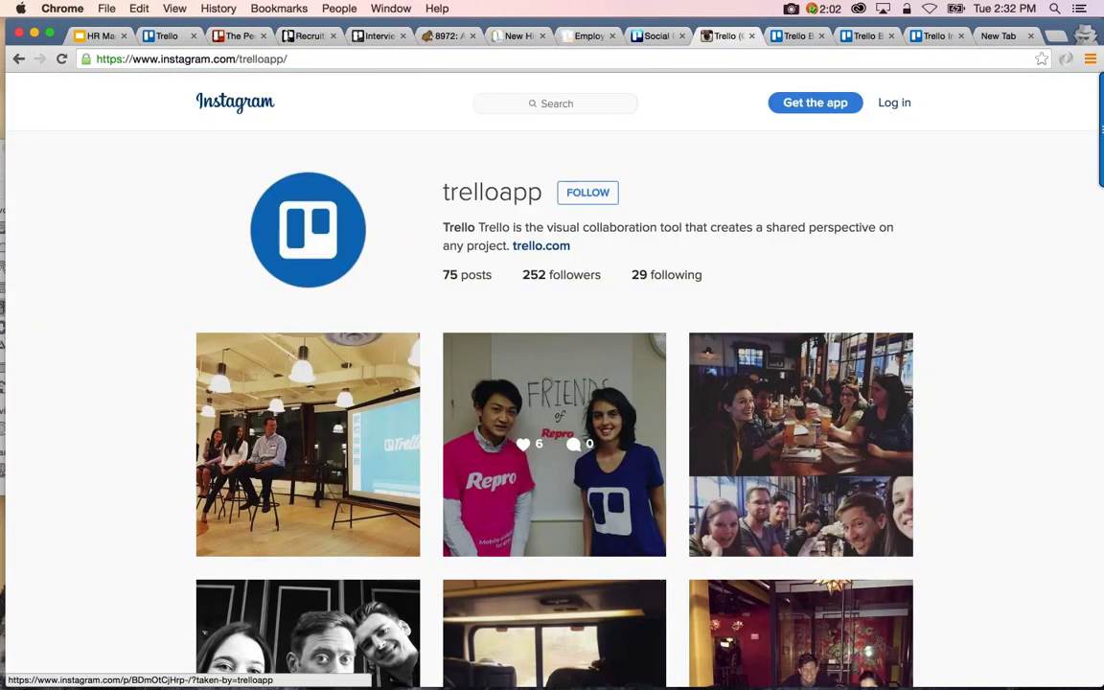
{"action": "scroll", "coordinate": [554, 441], "scroll_direction": "down", "scroll_amount": 3}
{"action": "scroll", "coordinate": [554, 383], "scroll_direction": "down", "scroll_amount": 3}
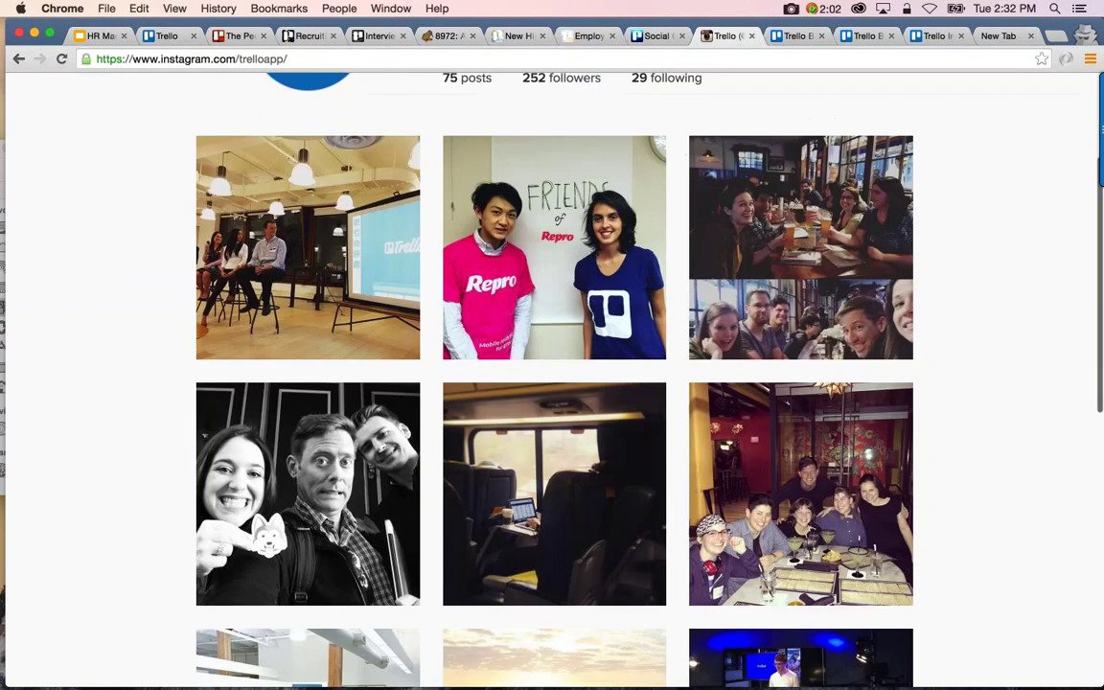
{"action": "scroll", "coordinate": [554, 383], "scroll_direction": "down", "scroll_amount": 1}
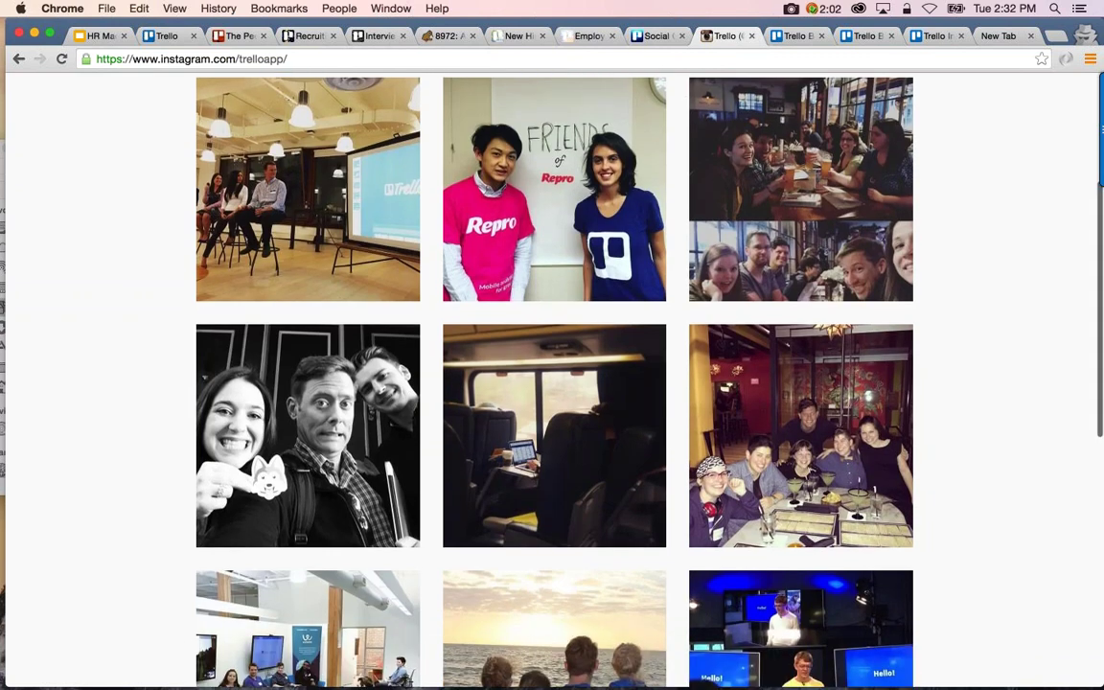
{"action": "scroll", "coordinate": [554, 384], "scroll_direction": "down", "scroll_amount": 3}
{"action": "scroll", "coordinate": [554, 383], "scroll_direction": "down", "scroll_amount": 7}
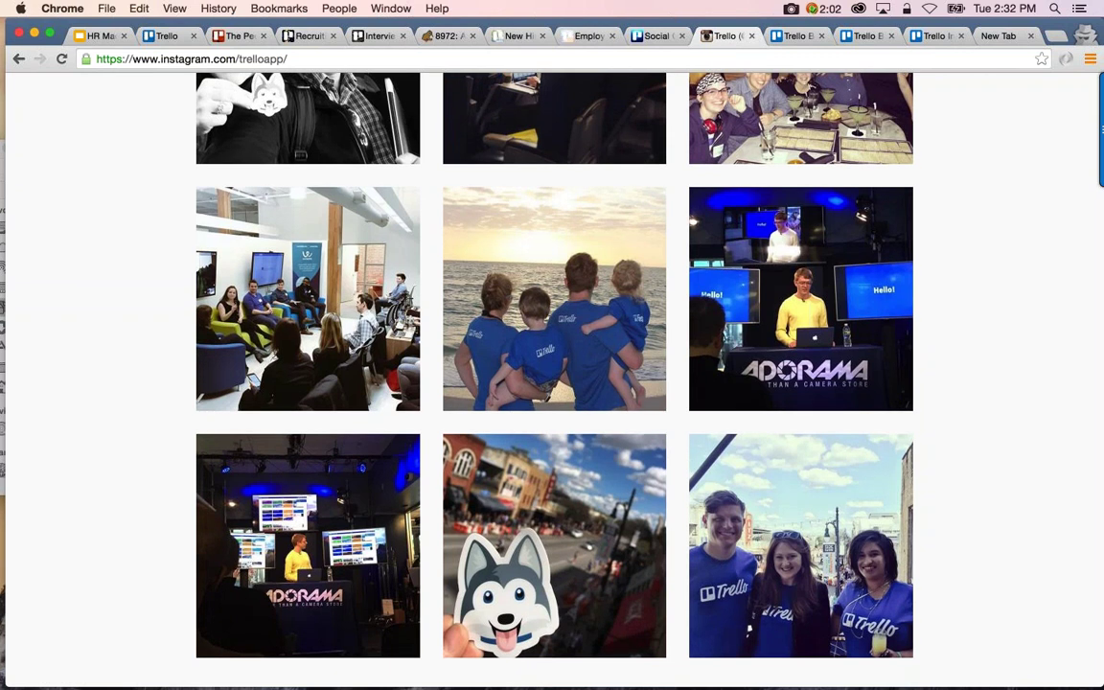
{"action": "scroll", "coordinate": [554, 384], "scroll_direction": "up", "scroll_amount": 8}
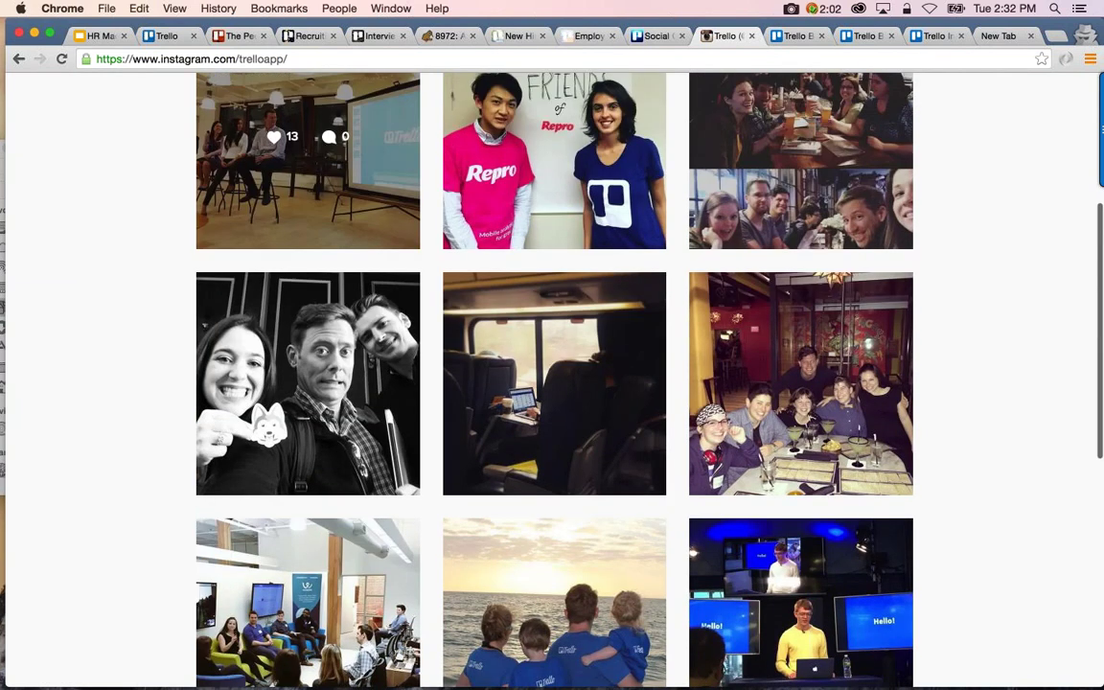
{"action": "left_click", "coordinate": [796, 36]}
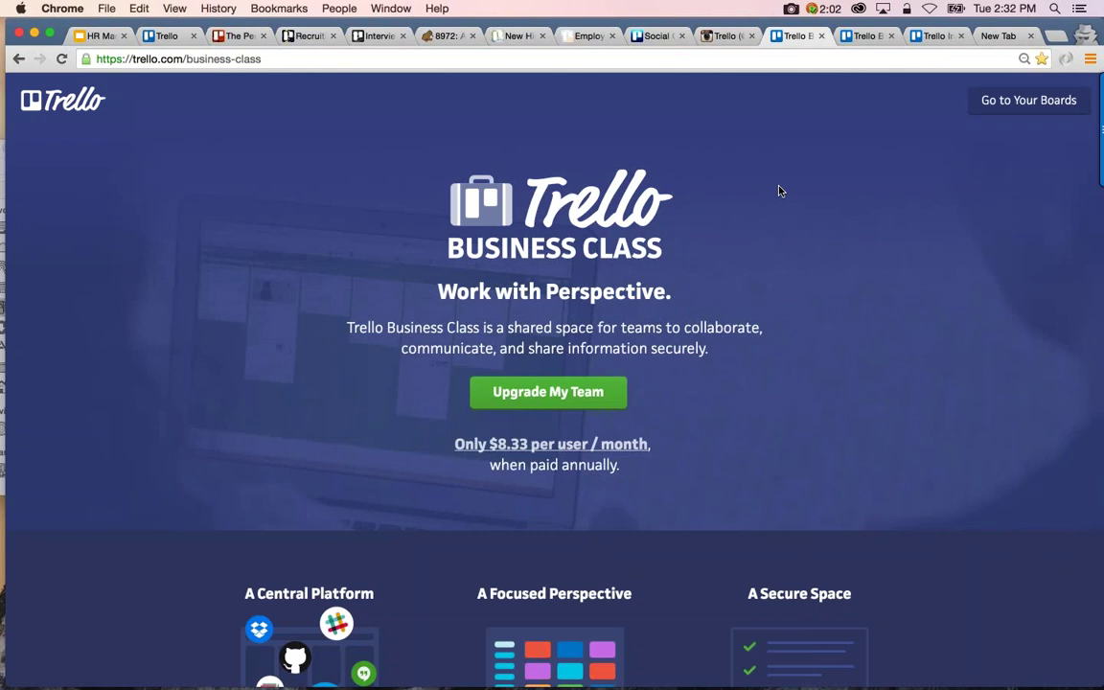
{"action": "scroll", "coordinate": [779, 191], "scroll_direction": "down", "scroll_amount": 1}
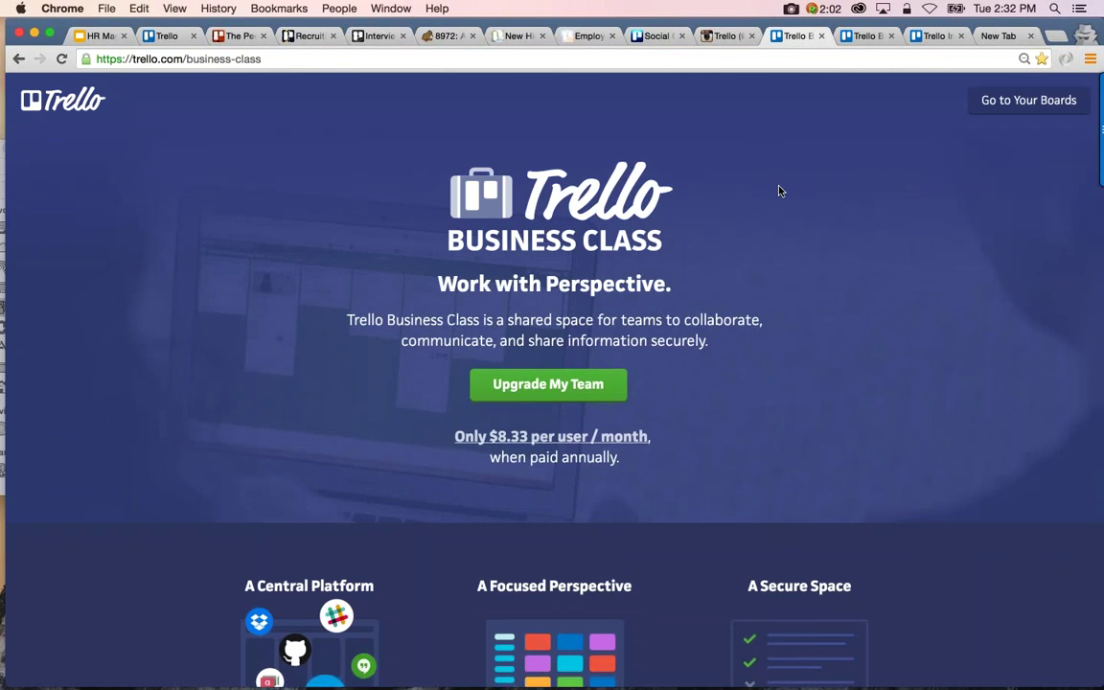
{"action": "scroll", "coordinate": [779, 191], "scroll_direction": "down", "scroll_amount": 2}
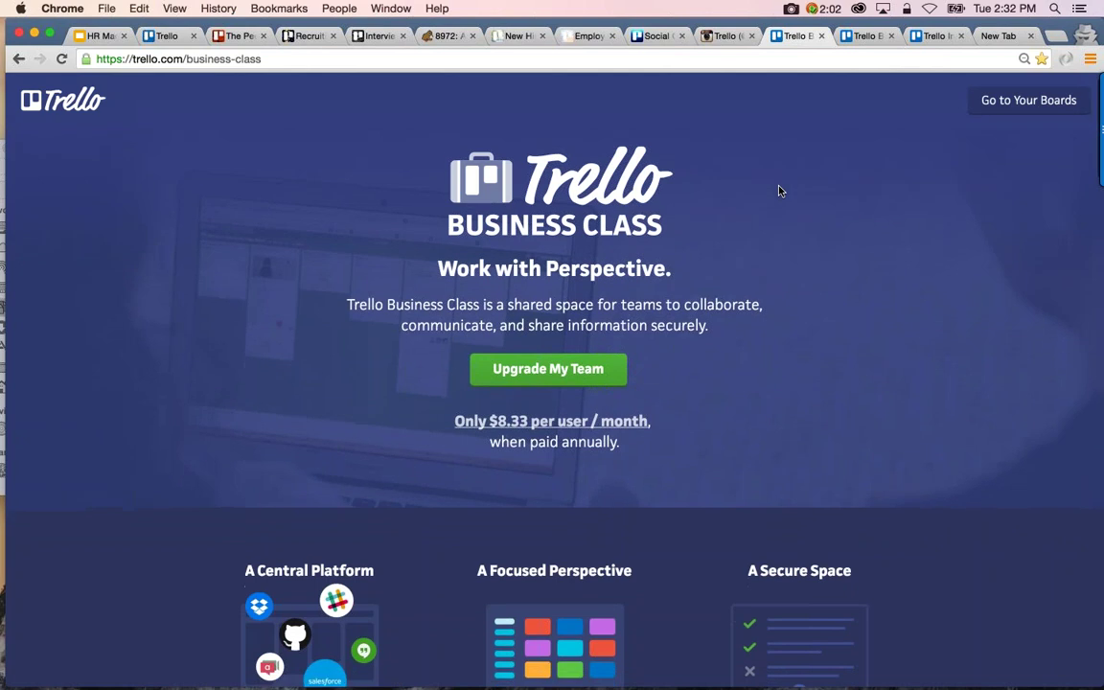
{"action": "scroll", "coordinate": [295, 221], "scroll_direction": "down", "scroll_amount": 3}
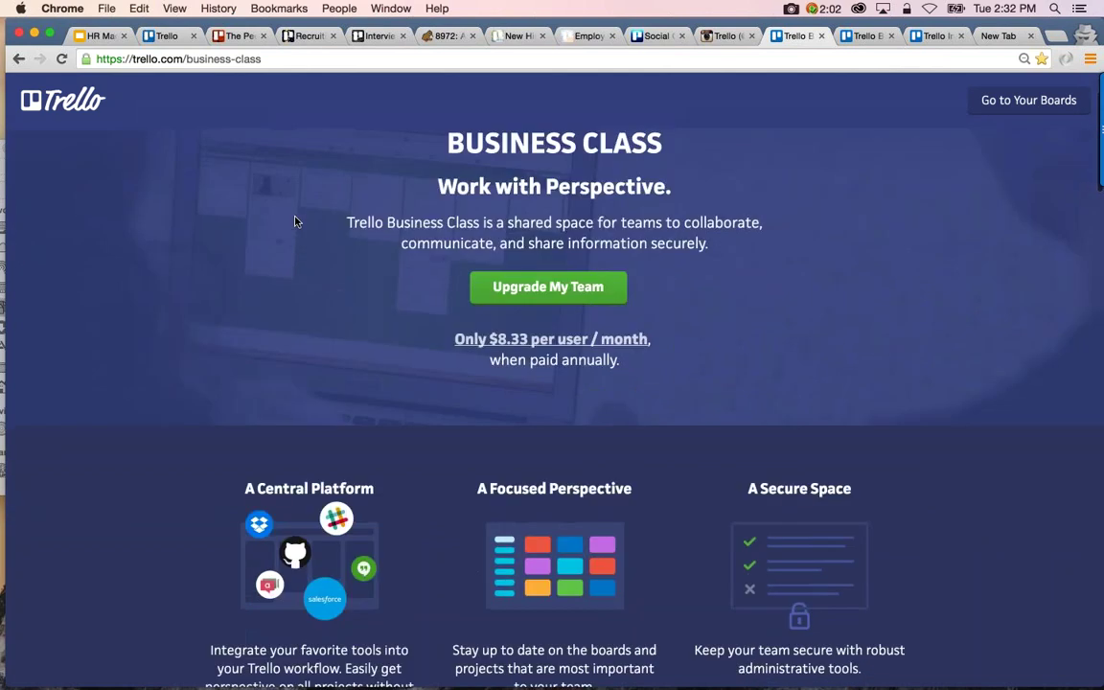
{"action": "scroll", "coordinate": [295, 221], "scroll_direction": "down", "scroll_amount": 5}
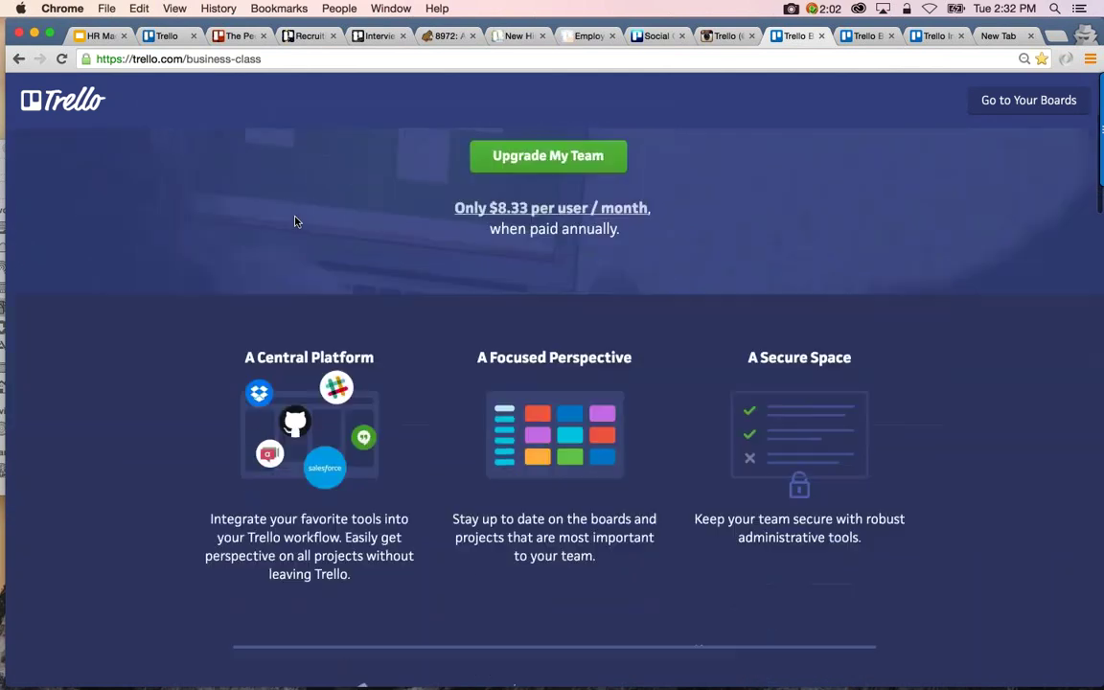
{"action": "scroll", "coordinate": [164, 357], "scroll_direction": "down", "scroll_amount": 4}
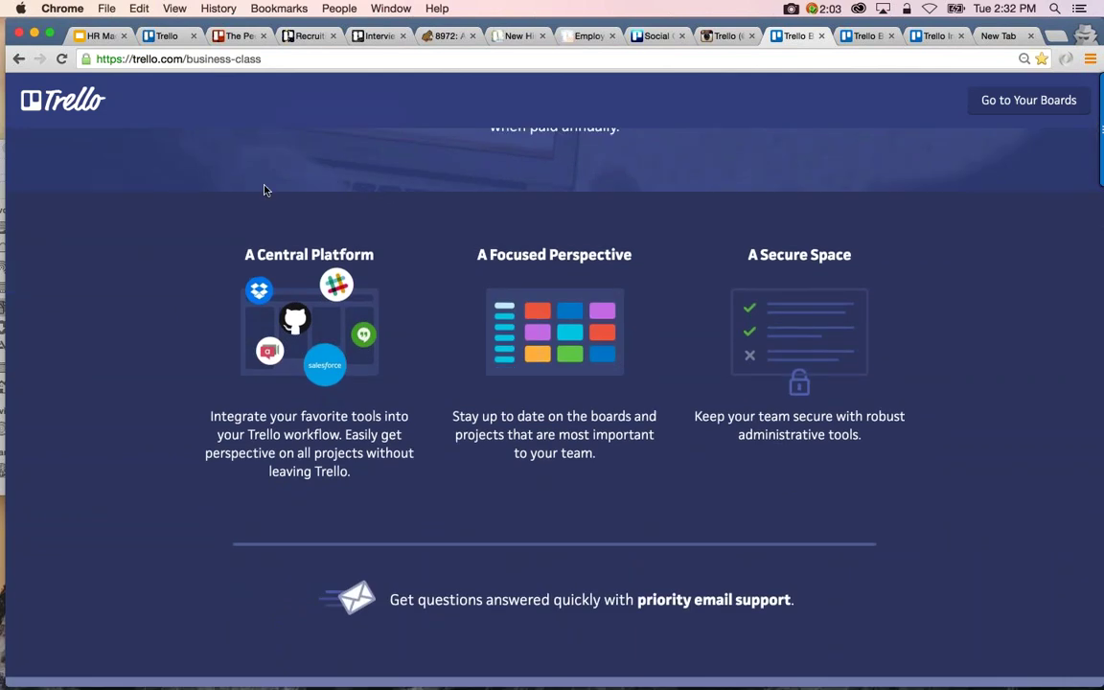
Scroll through the Across The Board blog posts, then move to trello.com/inspiration
{"action": "left_click", "coordinate": [863, 36]}
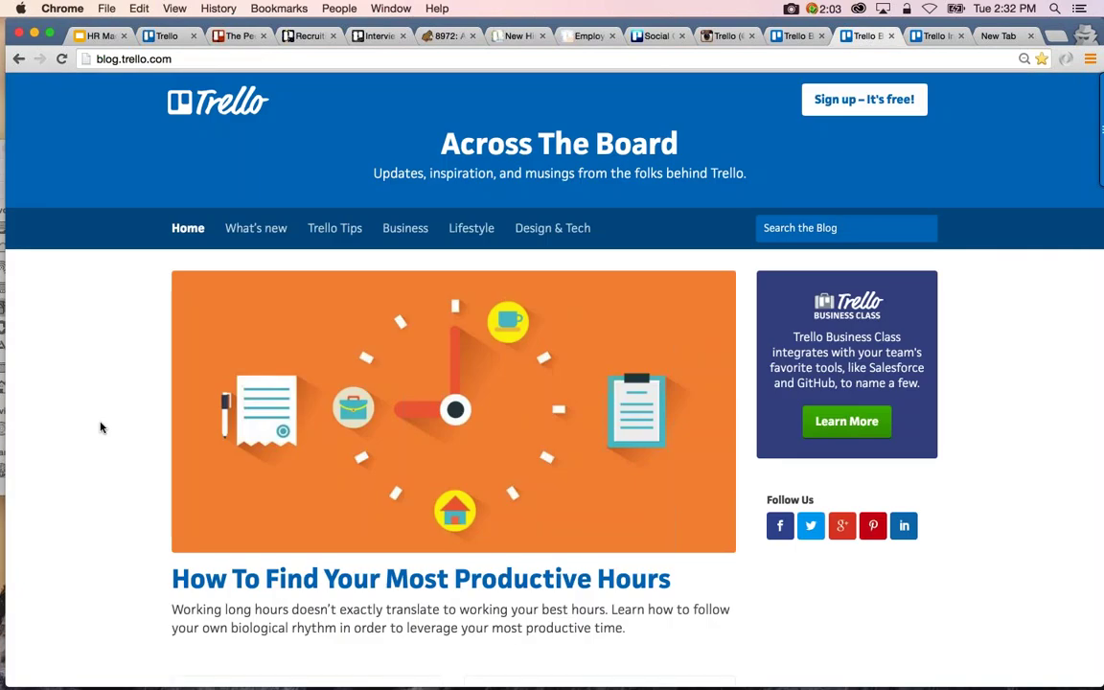
{"action": "scroll", "coordinate": [101, 427], "scroll_direction": "down", "scroll_amount": 5}
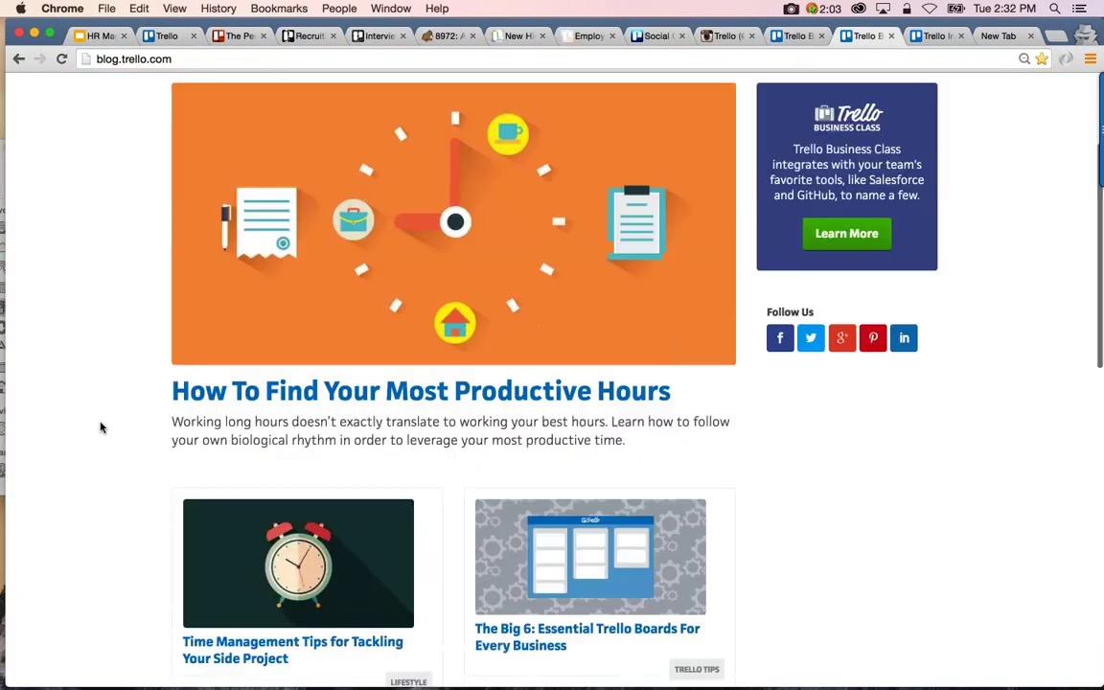
{"action": "scroll", "coordinate": [101, 427], "scroll_direction": "down", "scroll_amount": 3}
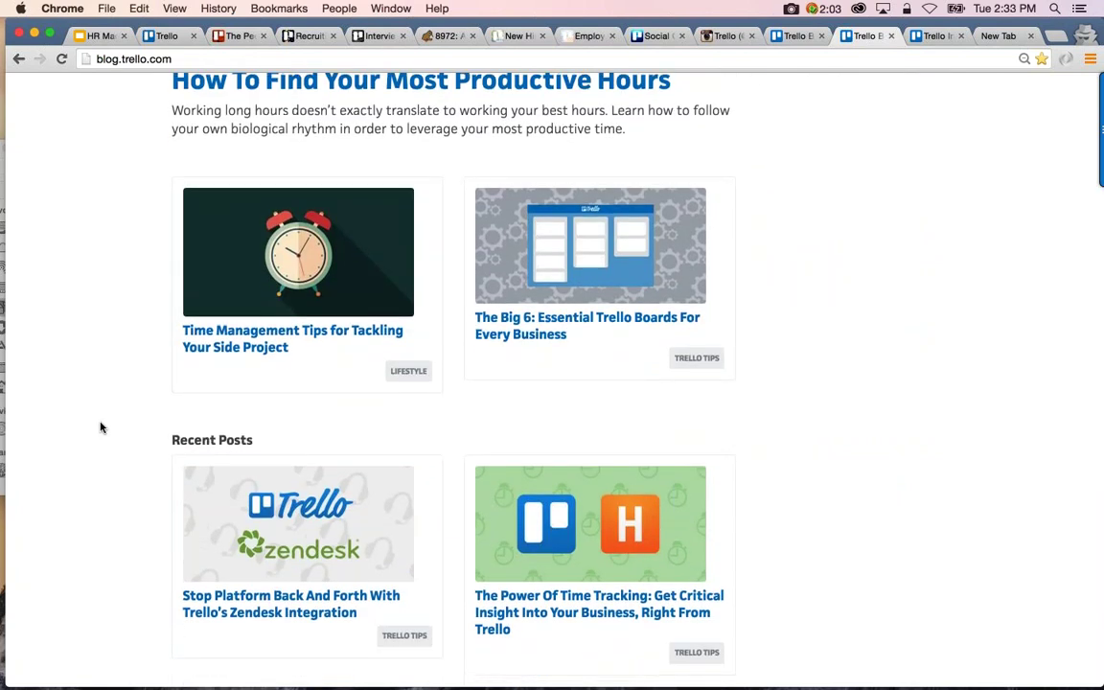
{"action": "scroll", "coordinate": [100, 427], "scroll_direction": "down", "scroll_amount": 5}
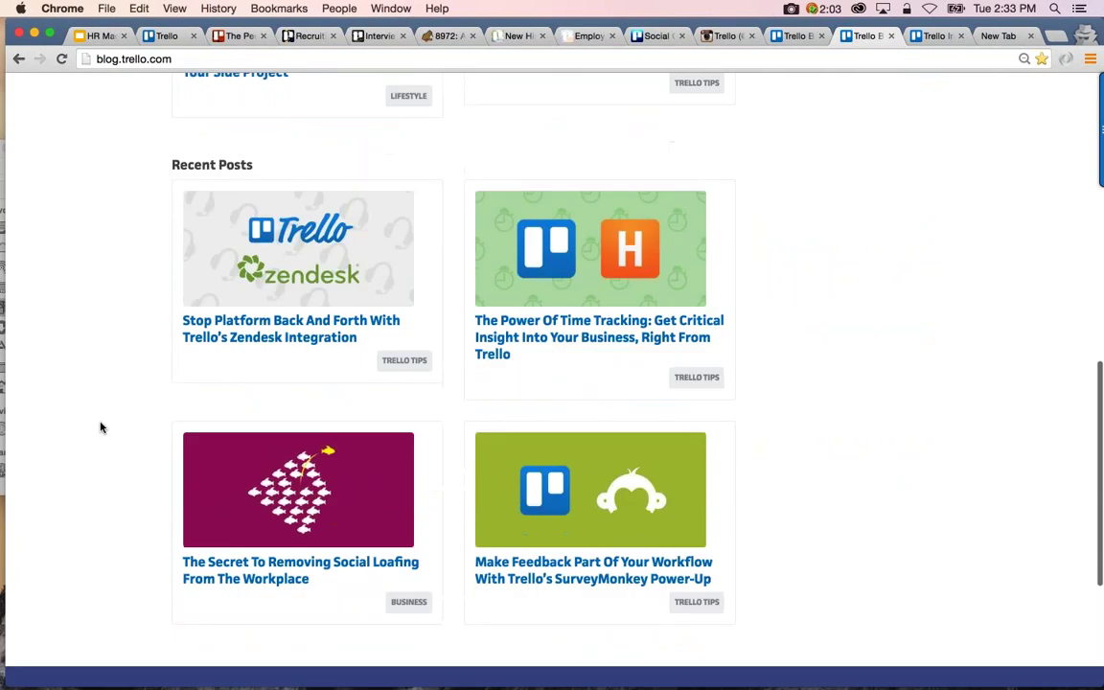
{"action": "scroll", "coordinate": [100, 427], "scroll_direction": "up", "scroll_amount": 9}
{"action": "scroll", "coordinate": [101, 428], "scroll_direction": "up", "scroll_amount": 3}
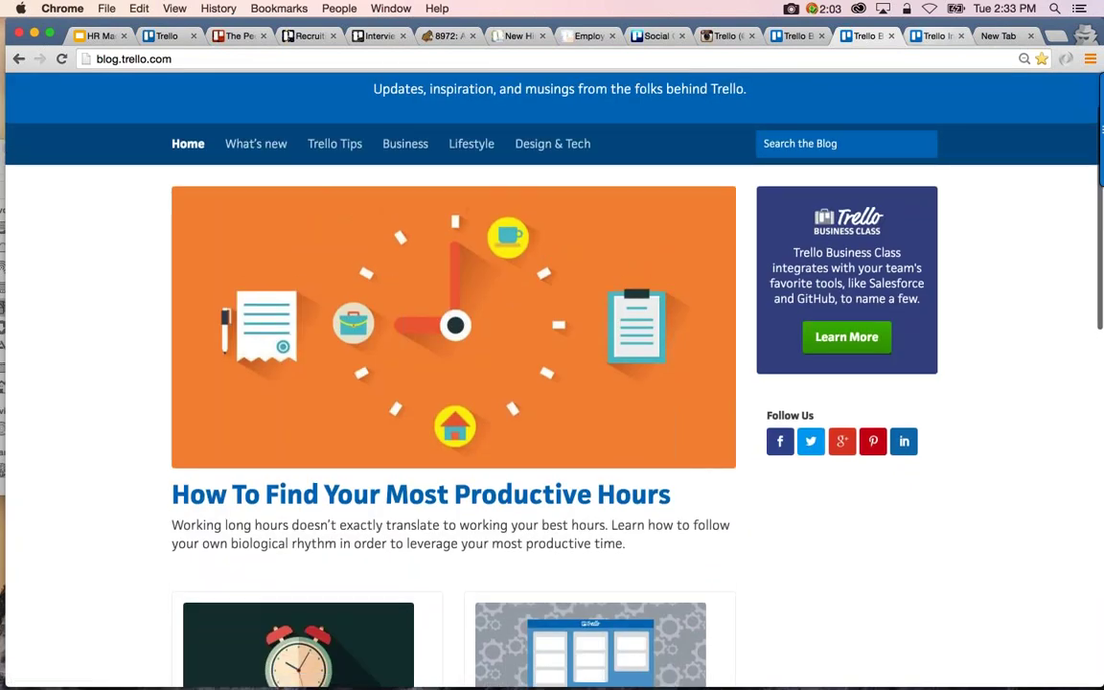
{"action": "key", "text": "ctrl+Tab"}
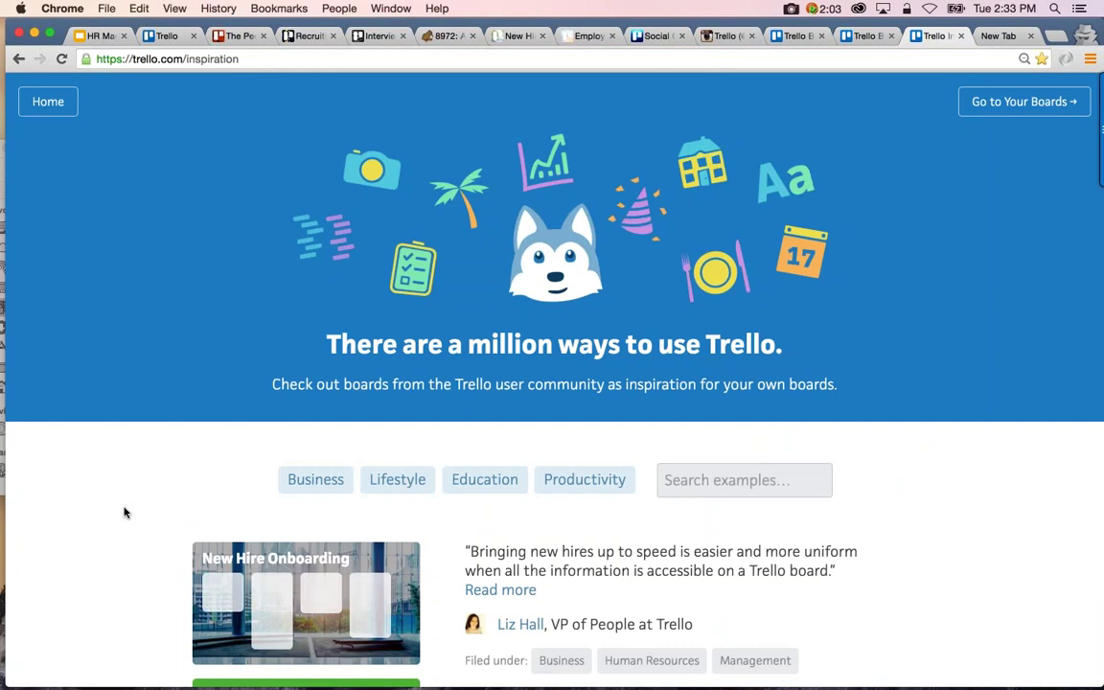
{"action": "scroll", "coordinate": [124, 513], "scroll_direction": "down", "scroll_amount": 5}
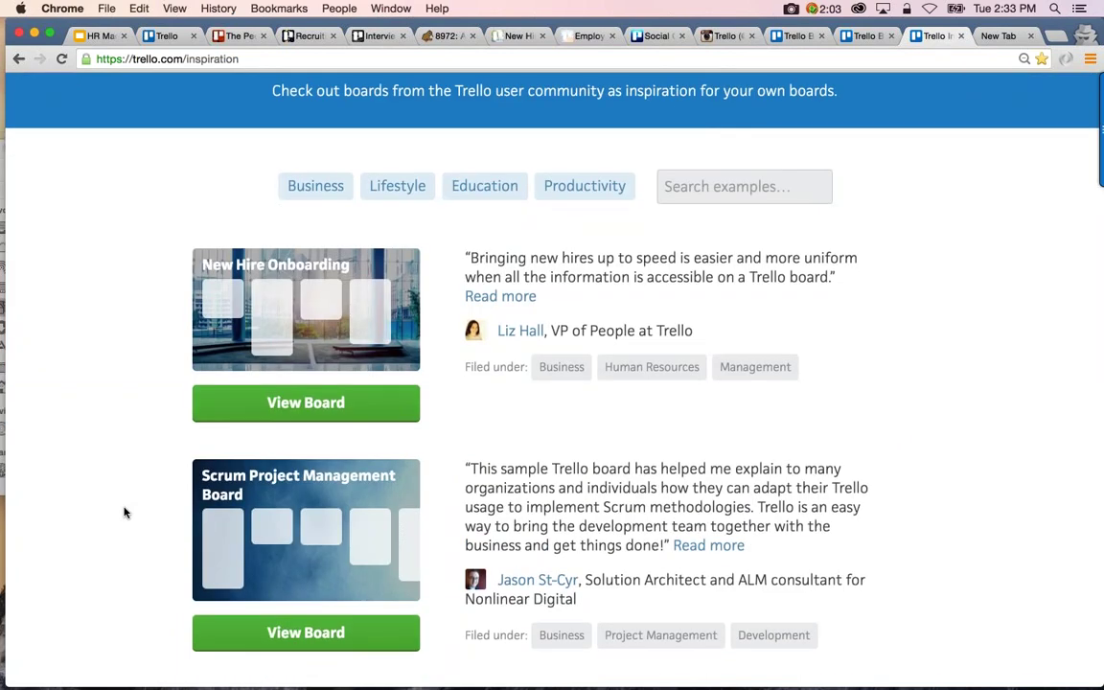
{"action": "scroll", "coordinate": [123, 513], "scroll_direction": "up", "scroll_amount": 4}
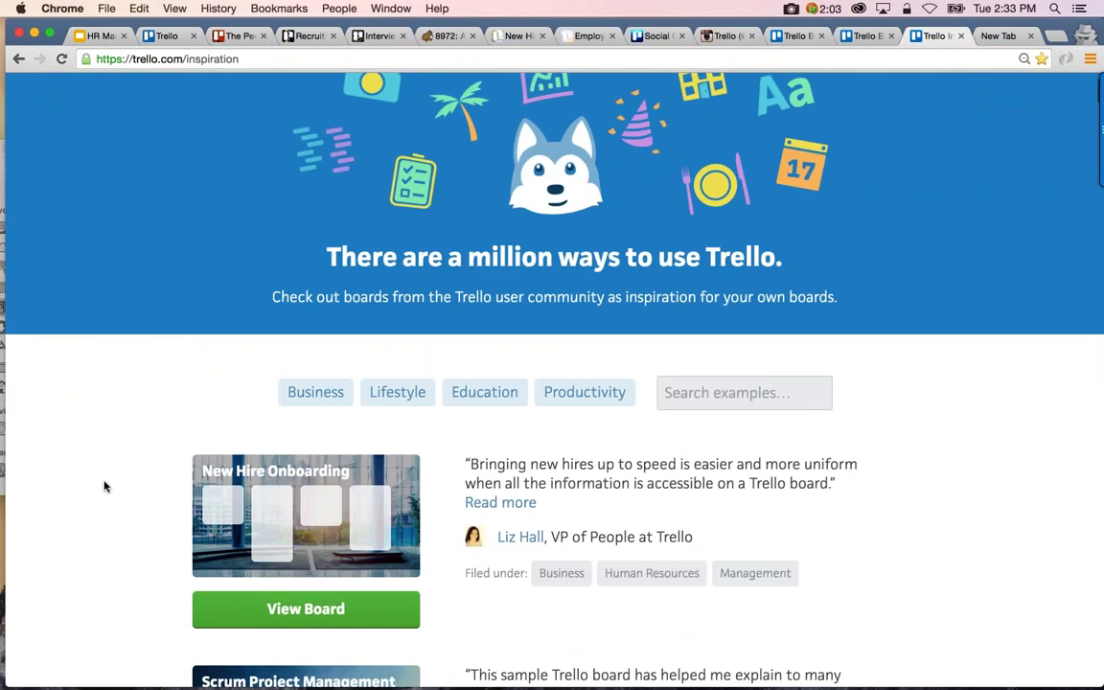
{"action": "scroll", "coordinate": [105, 486], "scroll_direction": "down", "scroll_amount": 20}
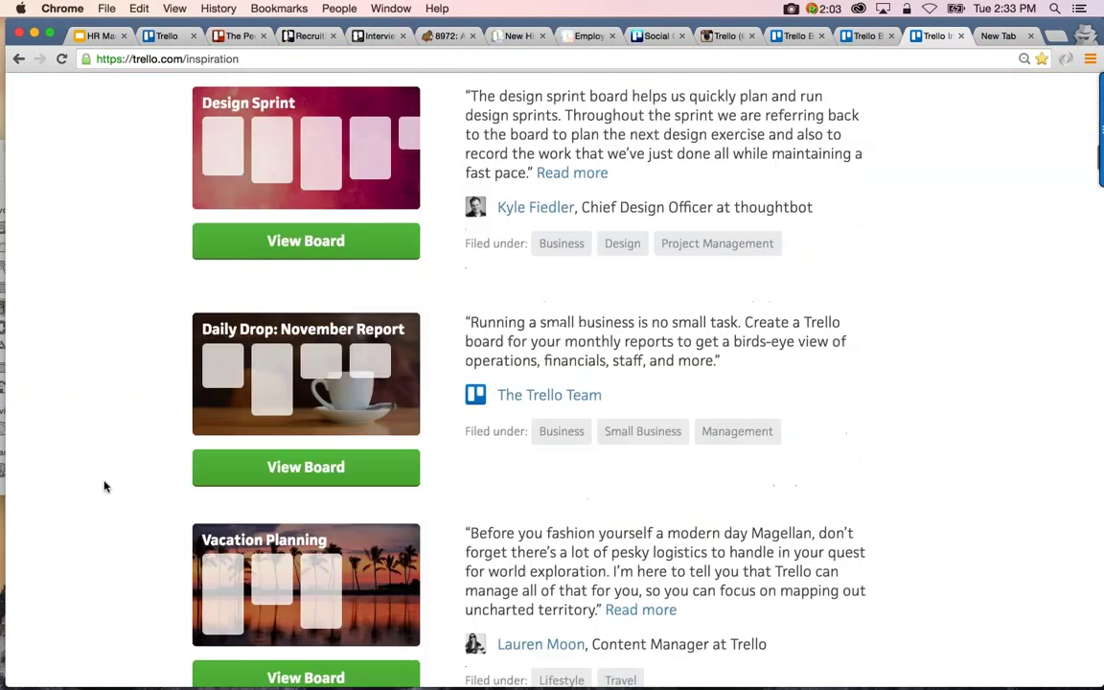
{"action": "scroll", "coordinate": [106, 486], "scroll_direction": "down", "scroll_amount": 5}
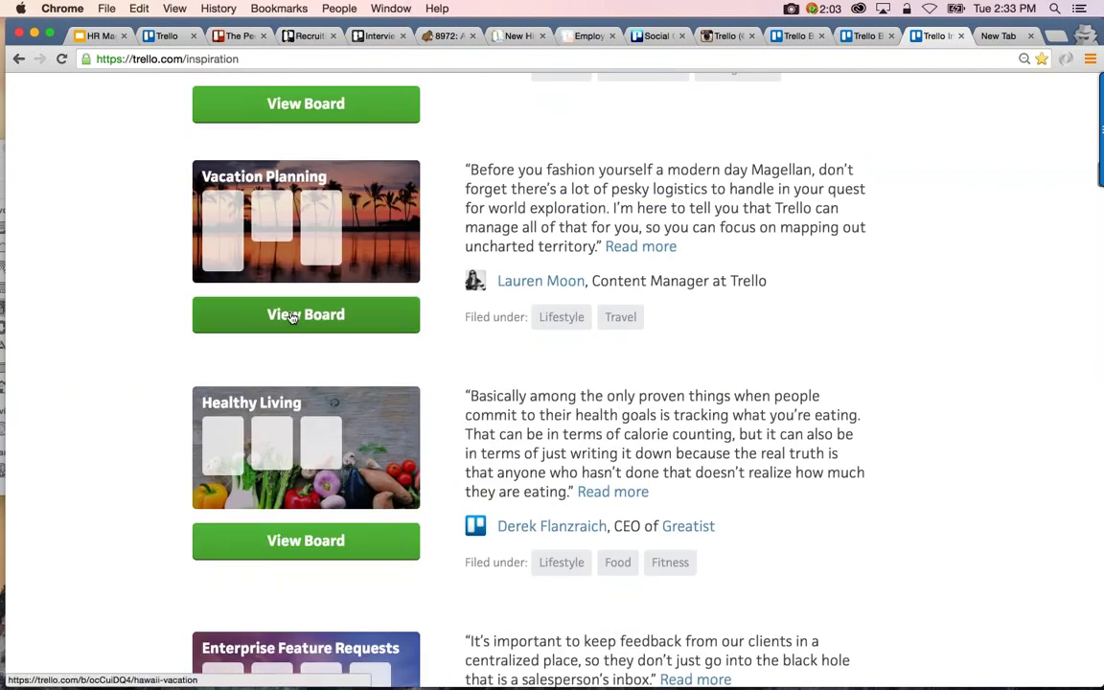
Copy the Hawaii Vacation example board into a new board named 'Vacation' without cards
{"action": "left_click", "coordinate": [293, 317]}
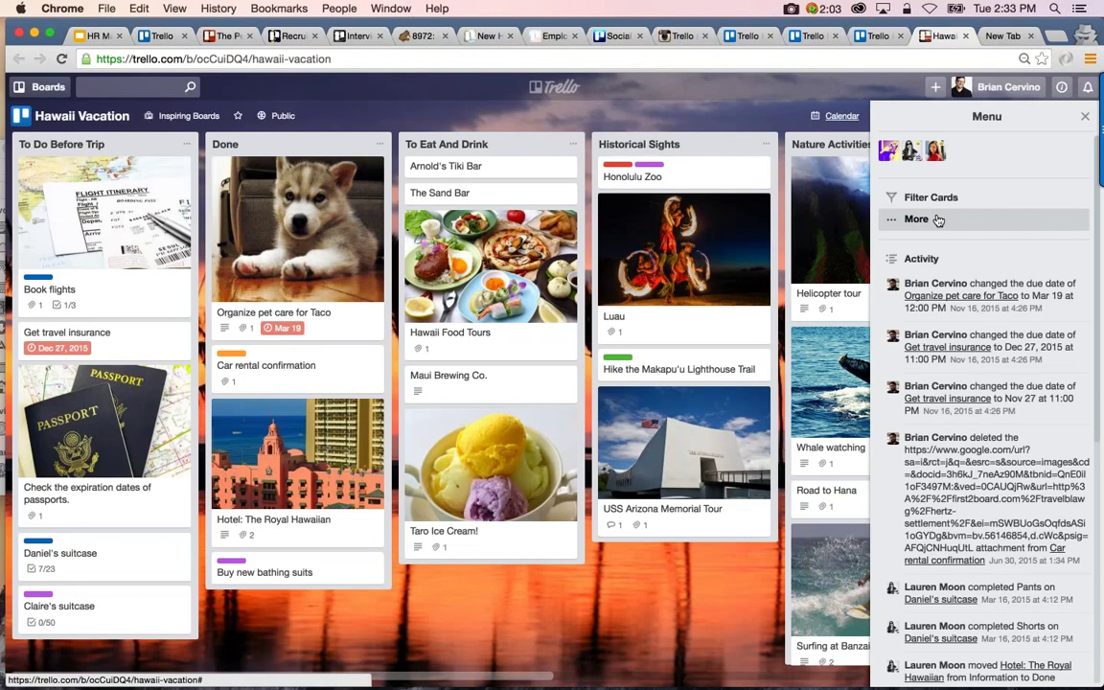
{"action": "left_click", "coordinate": [938, 220]}
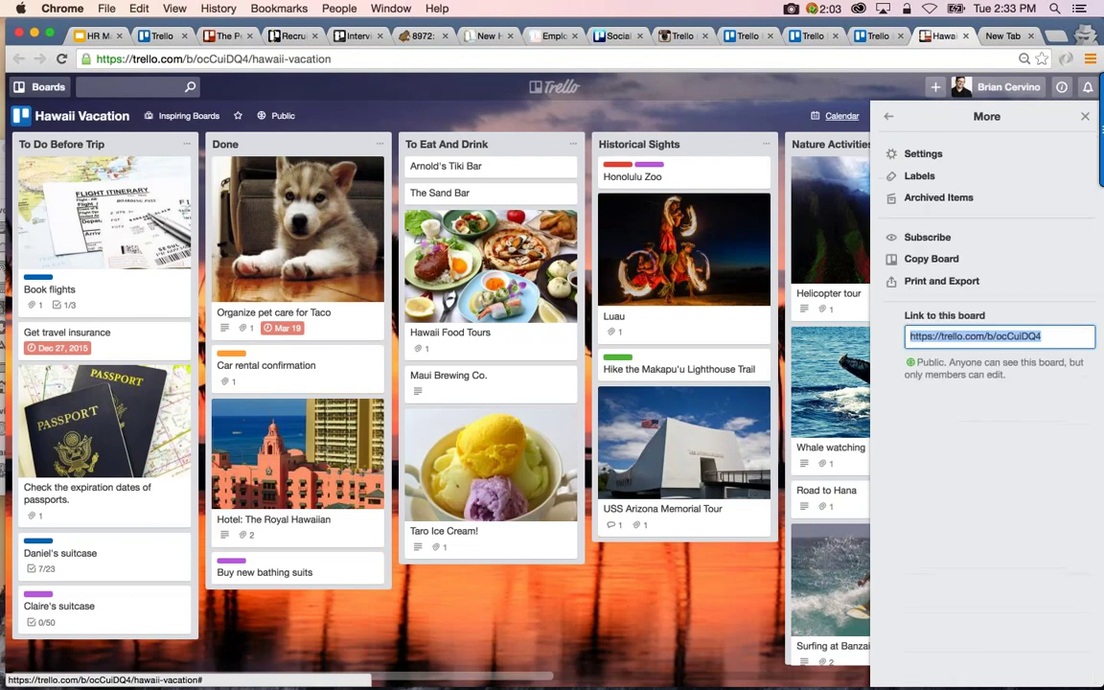
{"action": "left_click", "coordinate": [931, 259]}
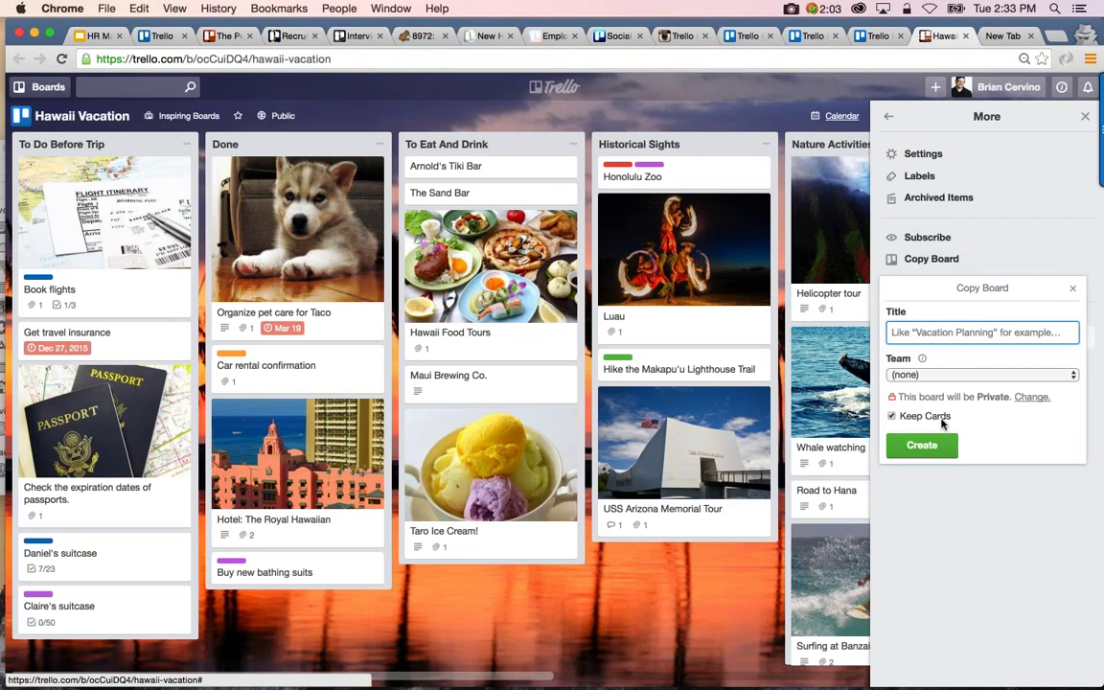
{"action": "left_click", "coordinate": [892, 416]}
{"action": "left_click", "coordinate": [929, 331]}
{"action": "type", "text": "Vacation"}
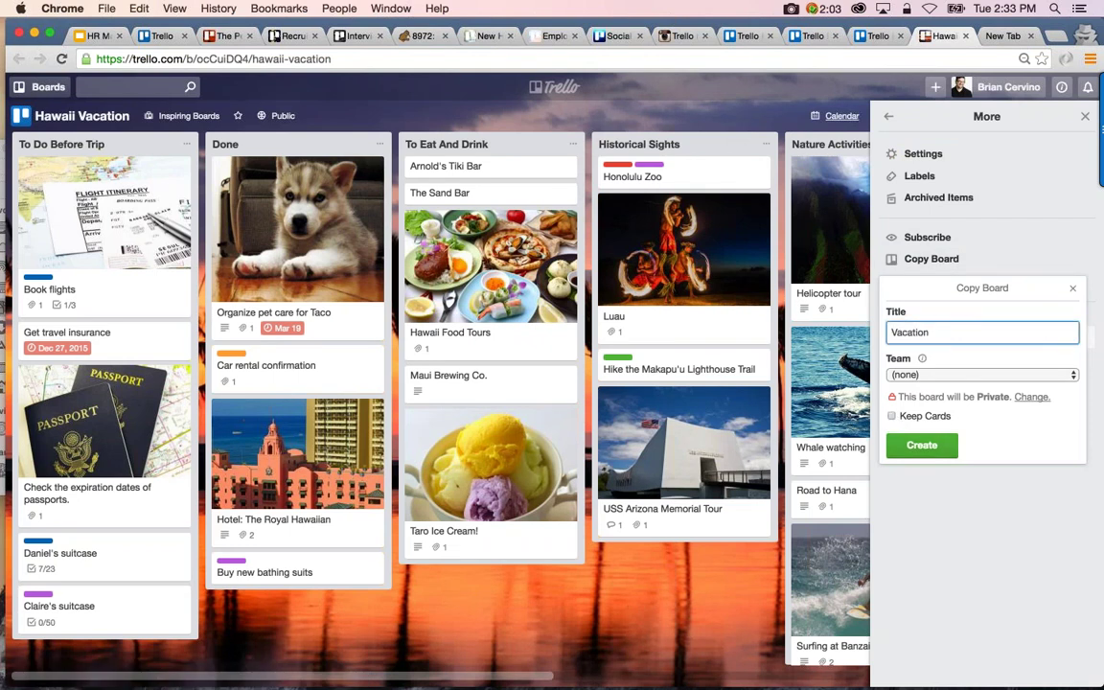
{"action": "key", "text": "Return"}
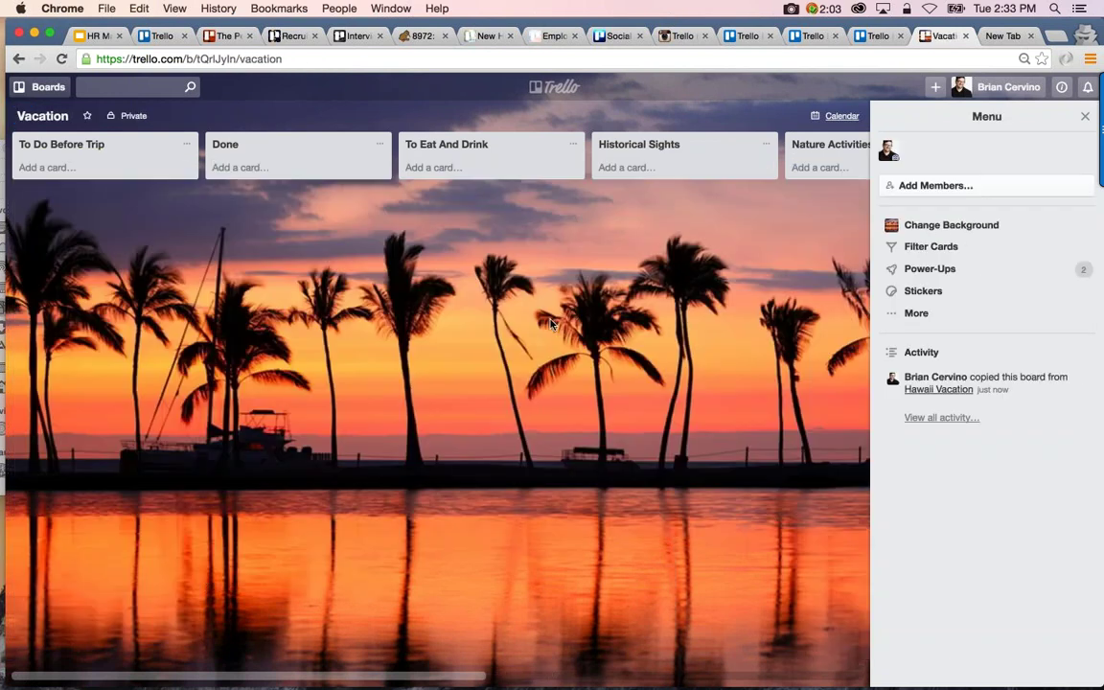
{"action": "scroll", "coordinate": [536, 316], "scroll_direction": "right", "scroll_amount": 5}
{"action": "scroll", "coordinate": [551, 324], "scroll_direction": "left", "scroll_amount": 5}
Close the empty new tab and return to the HR Made Easy slides
{"action": "left_click", "coordinate": [1002, 36]}
{"action": "left_click", "coordinate": [1029, 36]}
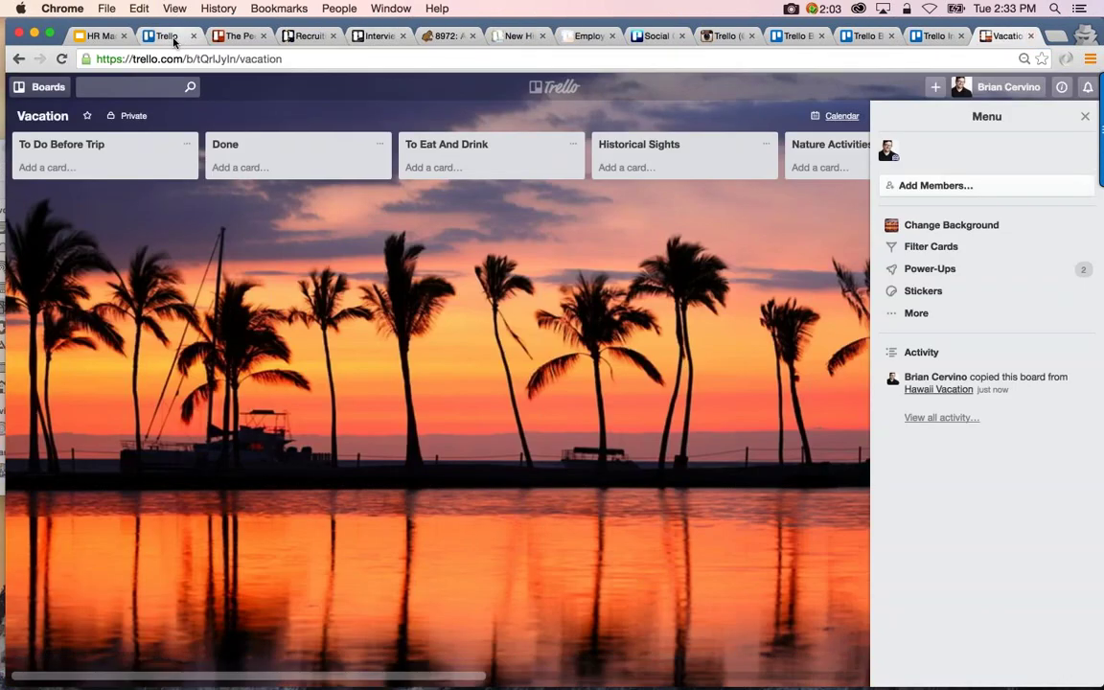
{"action": "left_click", "coordinate": [85, 36]}
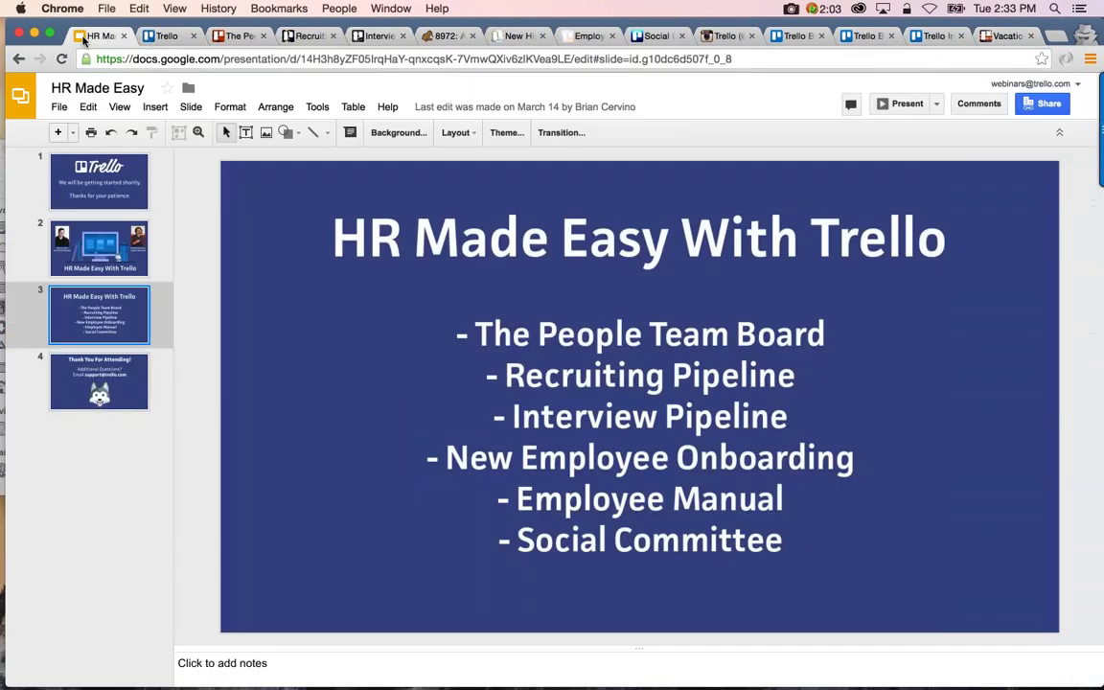
Present slide 4, 'Thank You For Attending!', of the HR Made Easy deck full screen
{"action": "left_click", "coordinate": [87, 402]}
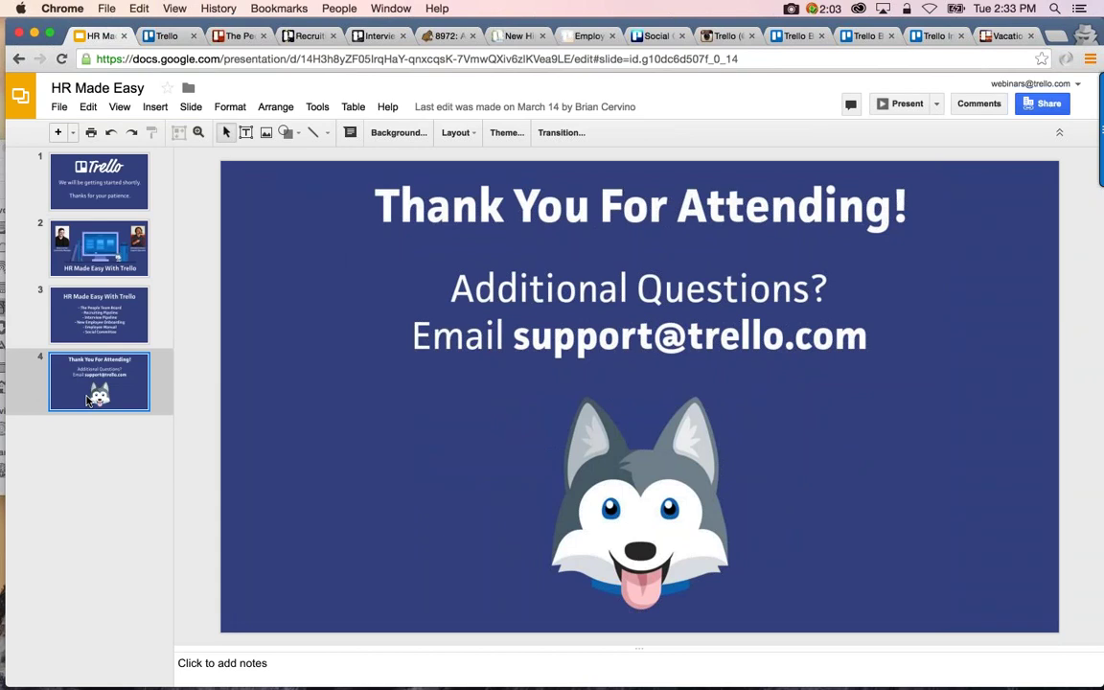
{"action": "left_click", "coordinate": [886, 105]}
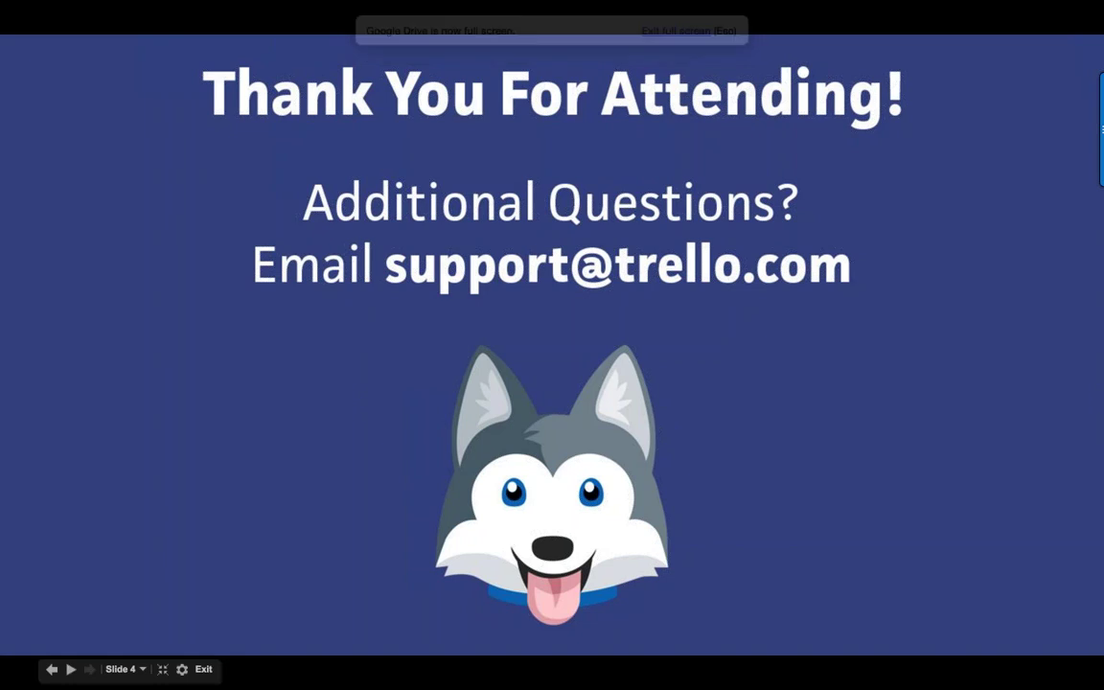
{"action": "mouse_move", "coordinate": [983, 412]}
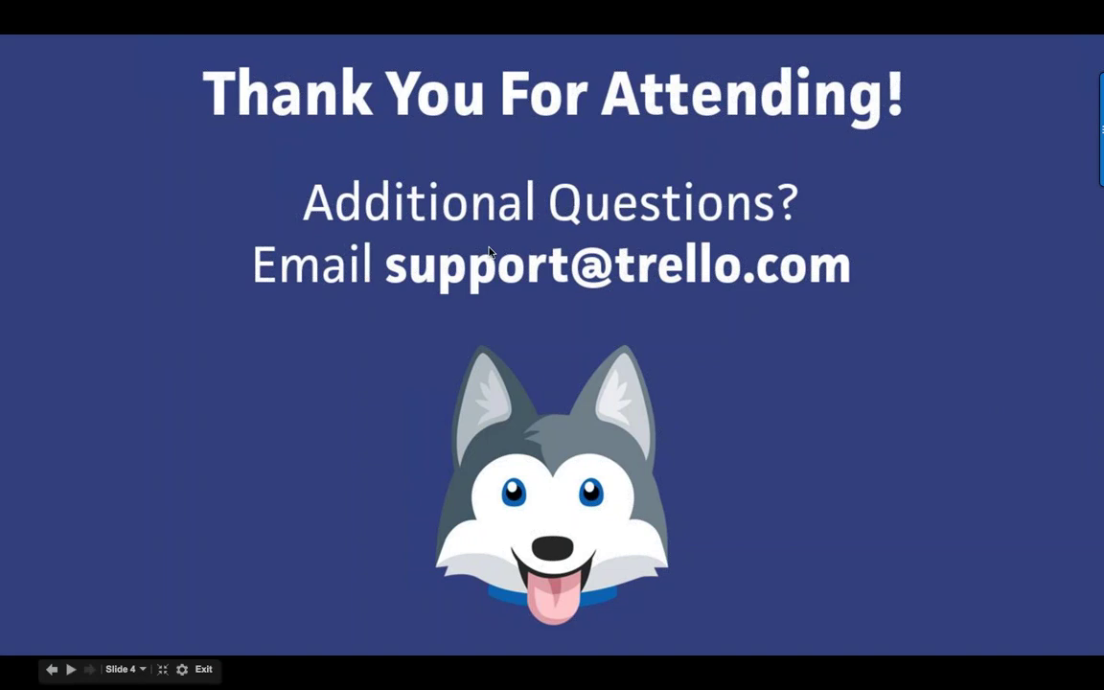
Exit the full-screen slideshow and return to editing the HR Made Easy deck
{"action": "key", "text": "Escape"}
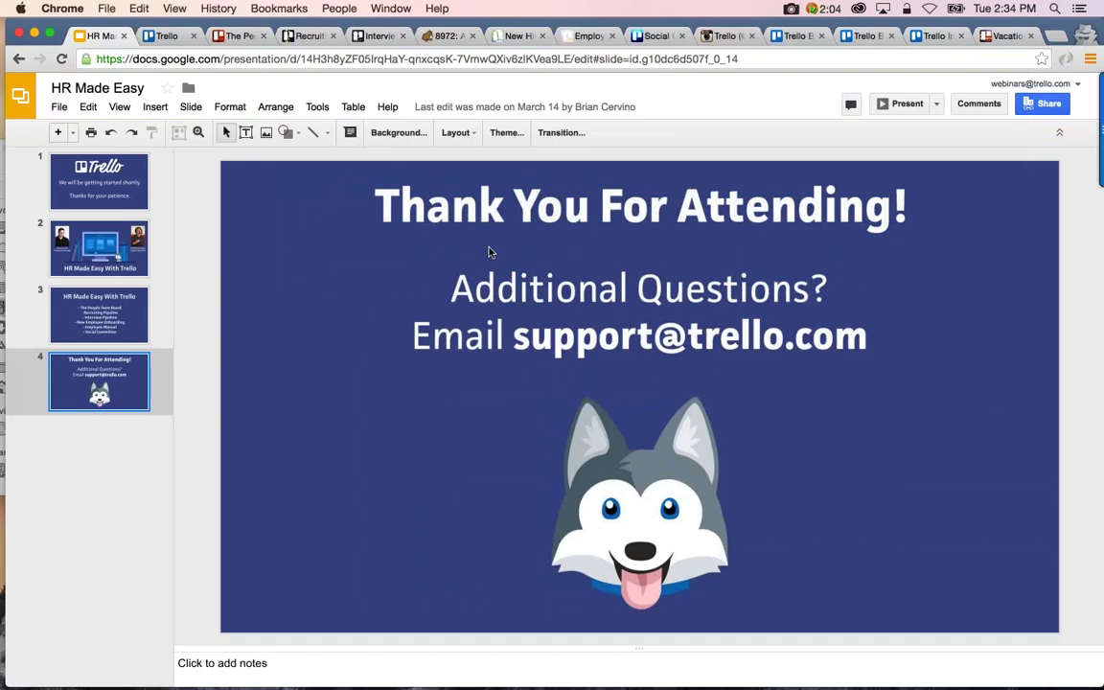
{"action": "left_click", "coordinate": [375, 36]}
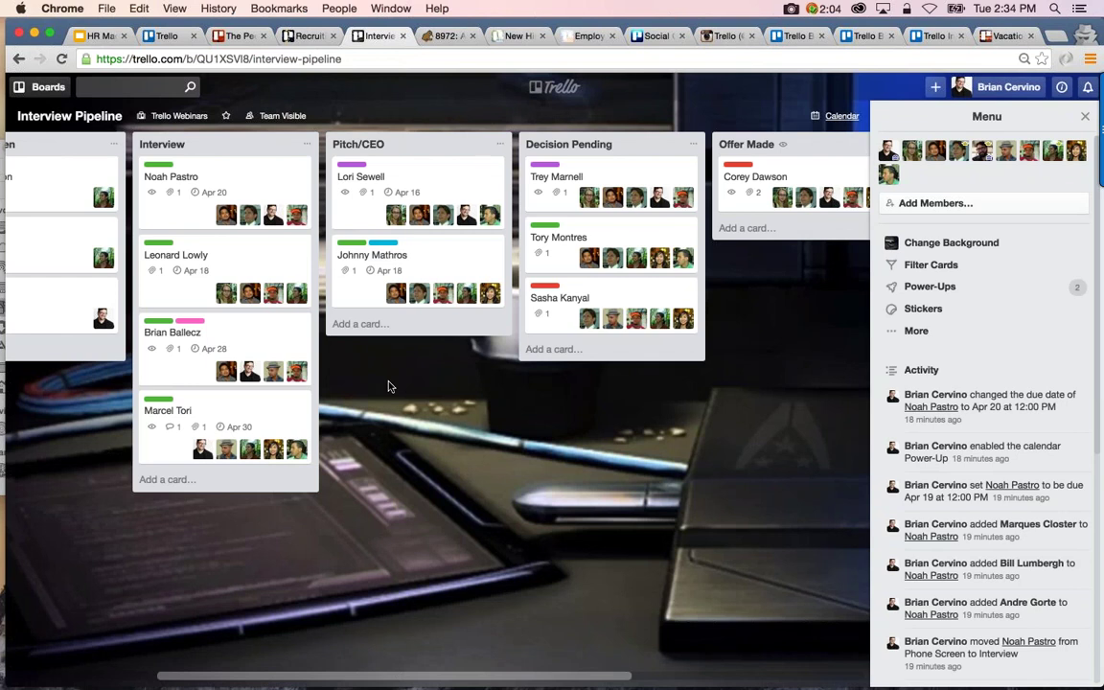
{"action": "scroll", "coordinate": [389, 386], "scroll_direction": "left", "scroll_amount": 5}
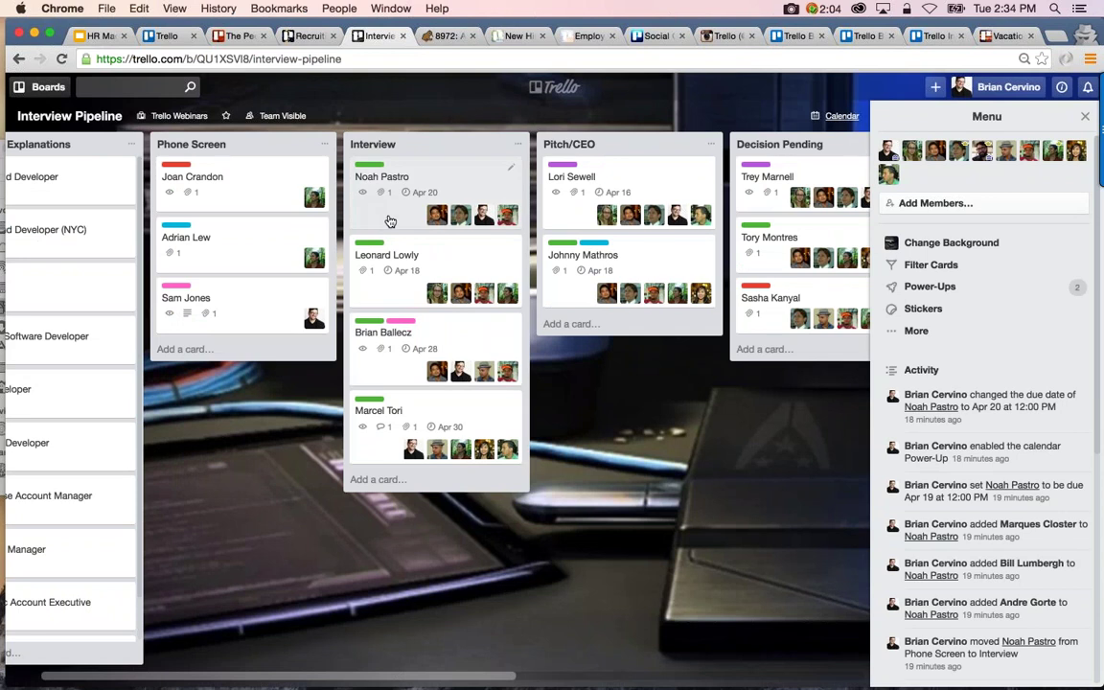
{"action": "left_click", "coordinate": [390, 221]}
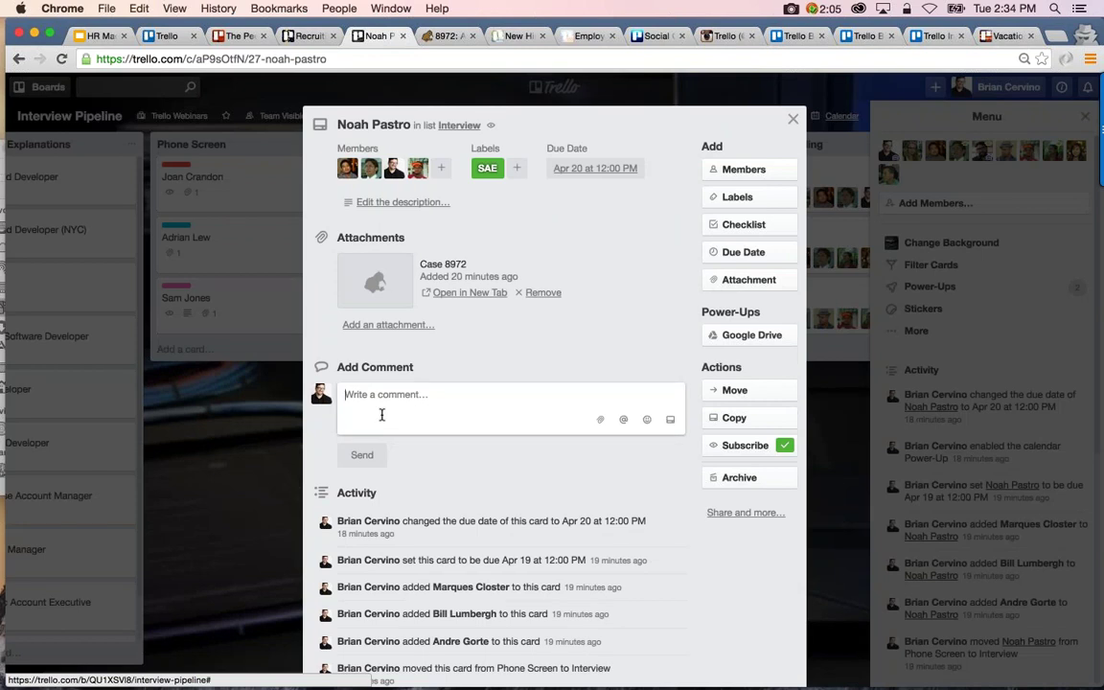
{"action": "left_click", "coordinate": [383, 410]}
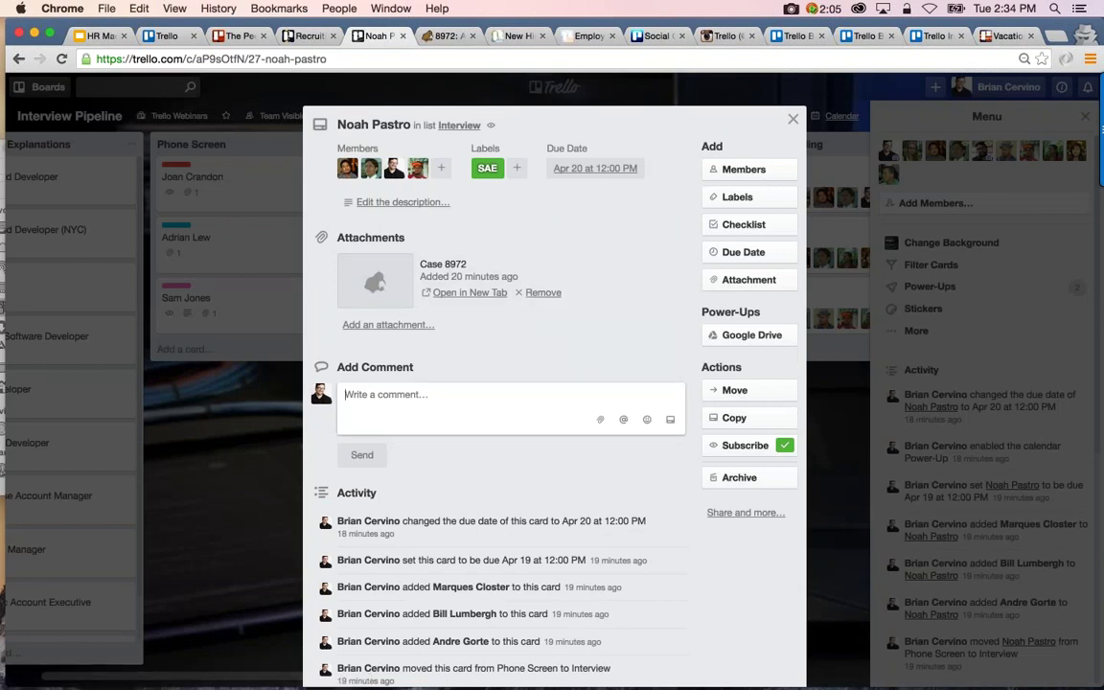
{"action": "type", "text": "@card"}
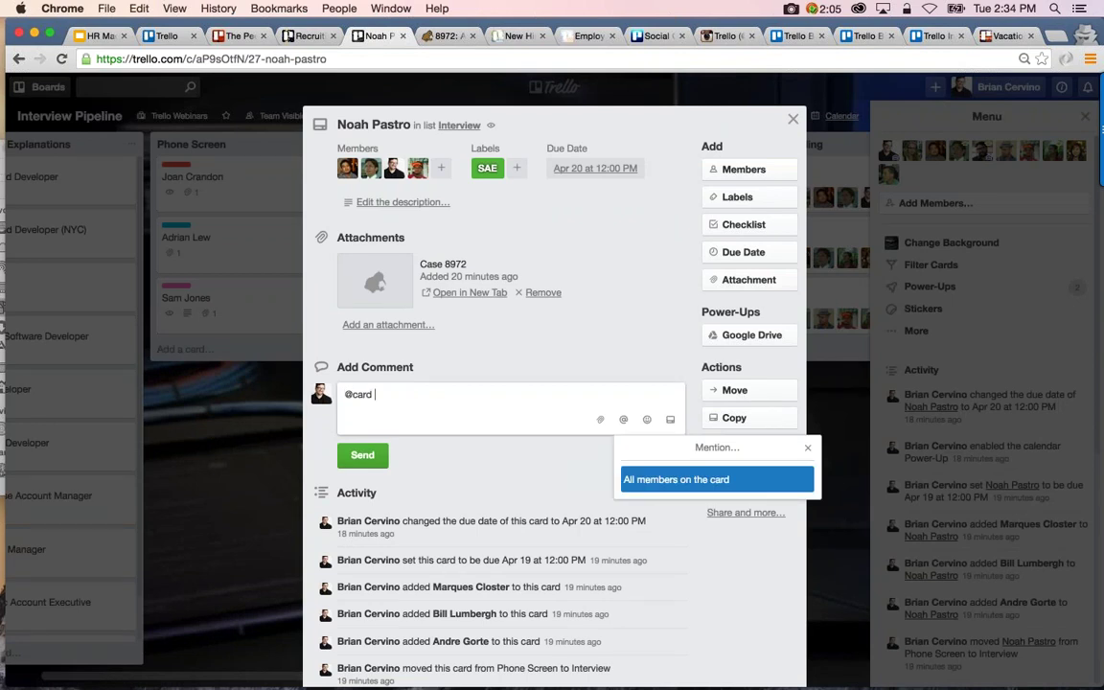
{"action": "type", "text": " My inter"}
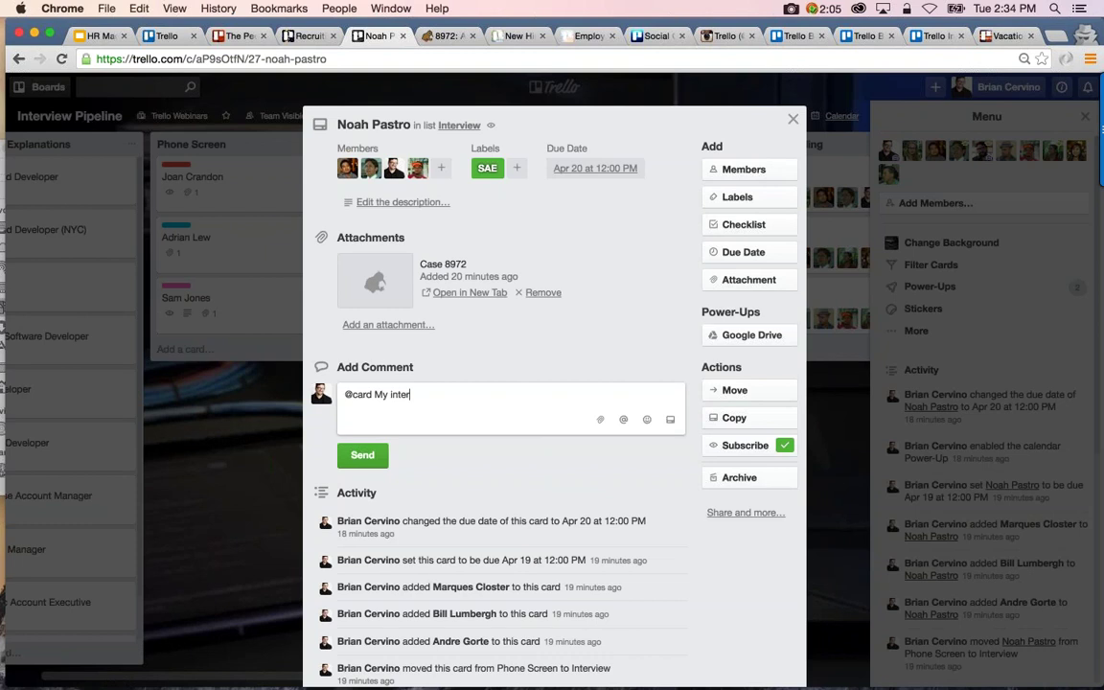
{"action": "type", "text": "view is done!"}
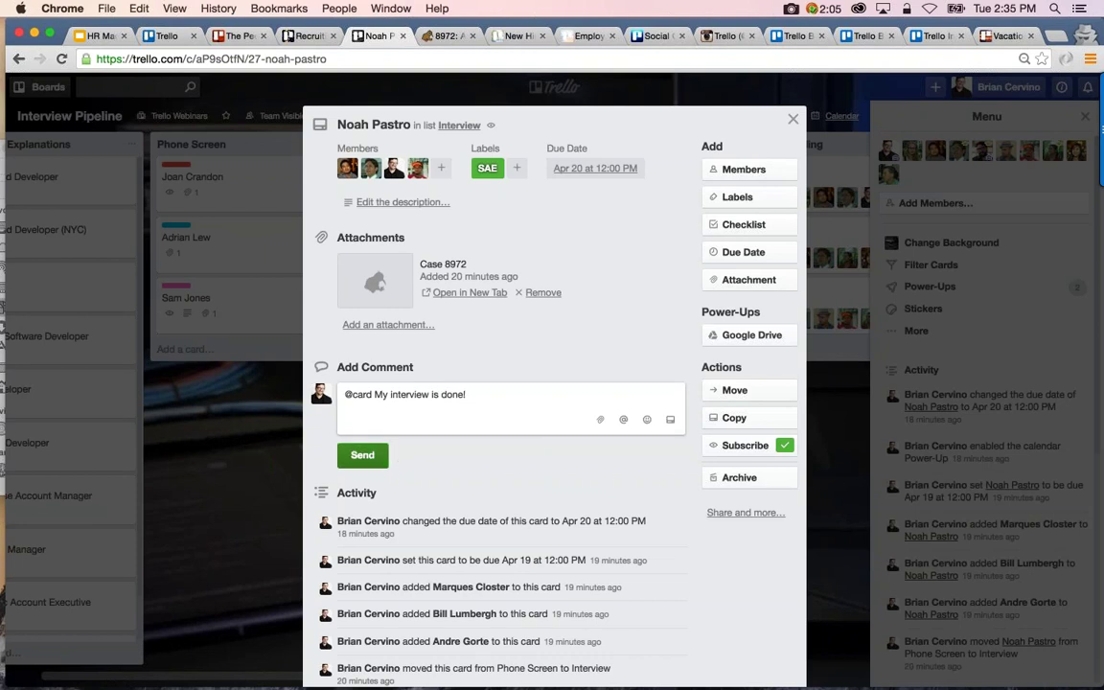
{"action": "left_click", "coordinate": [362, 454]}
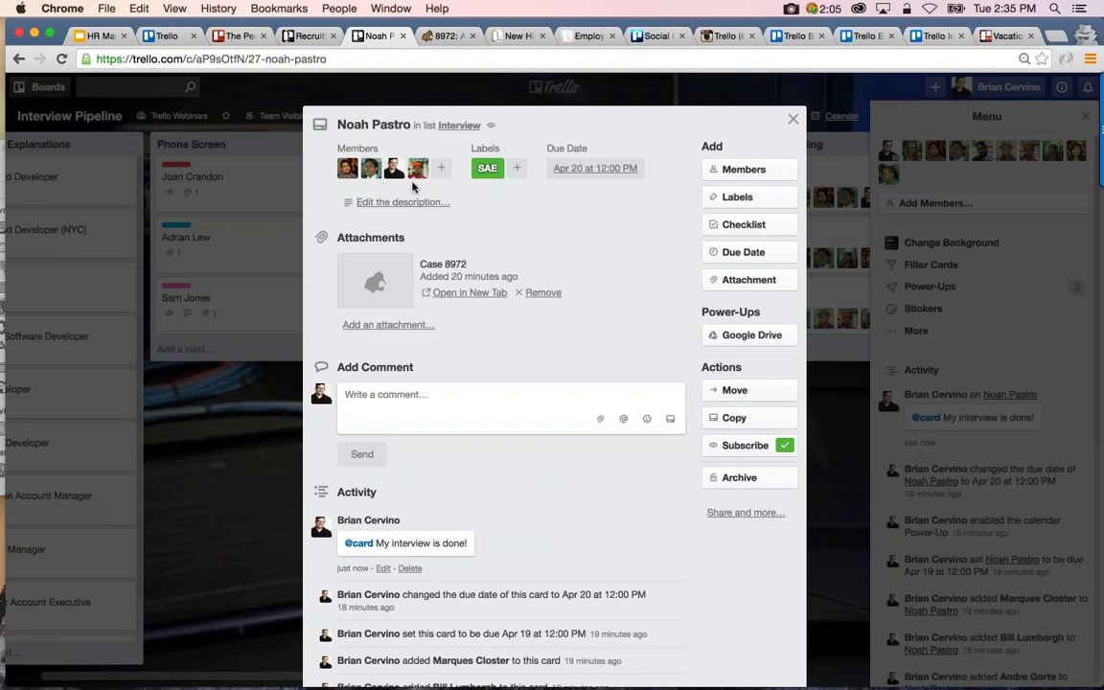
{"action": "left_click", "coordinate": [406, 400]}
{"action": "left_click", "coordinate": [793, 119]}
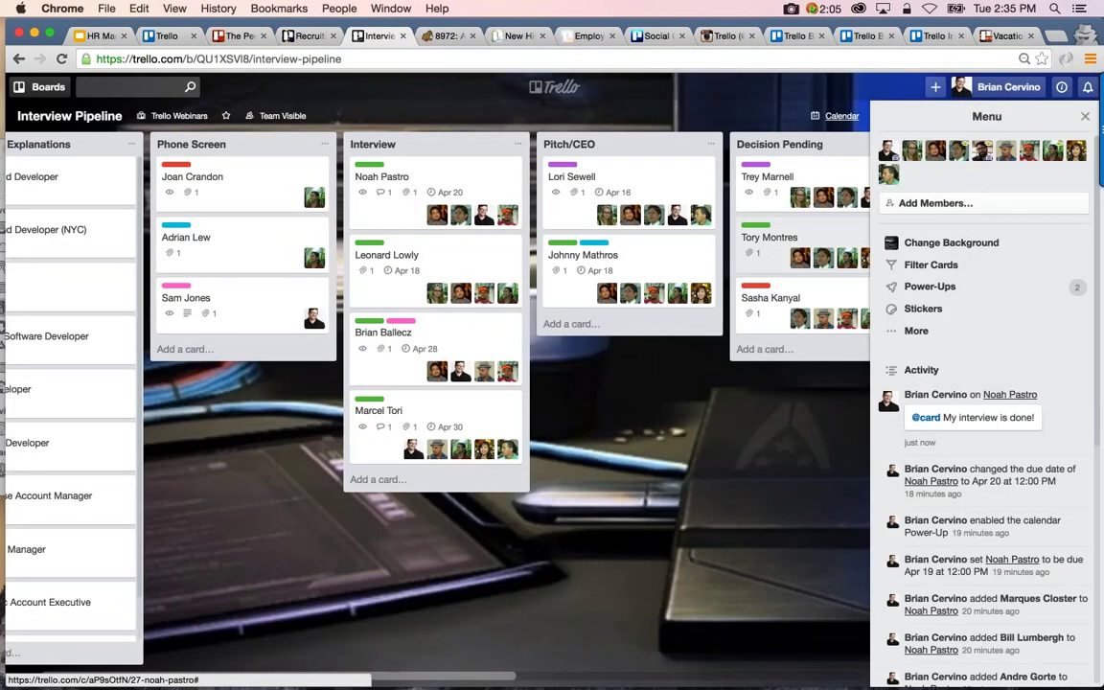
{"action": "scroll", "coordinate": [616, 216], "scroll_direction": "right", "scroll_amount": 5}
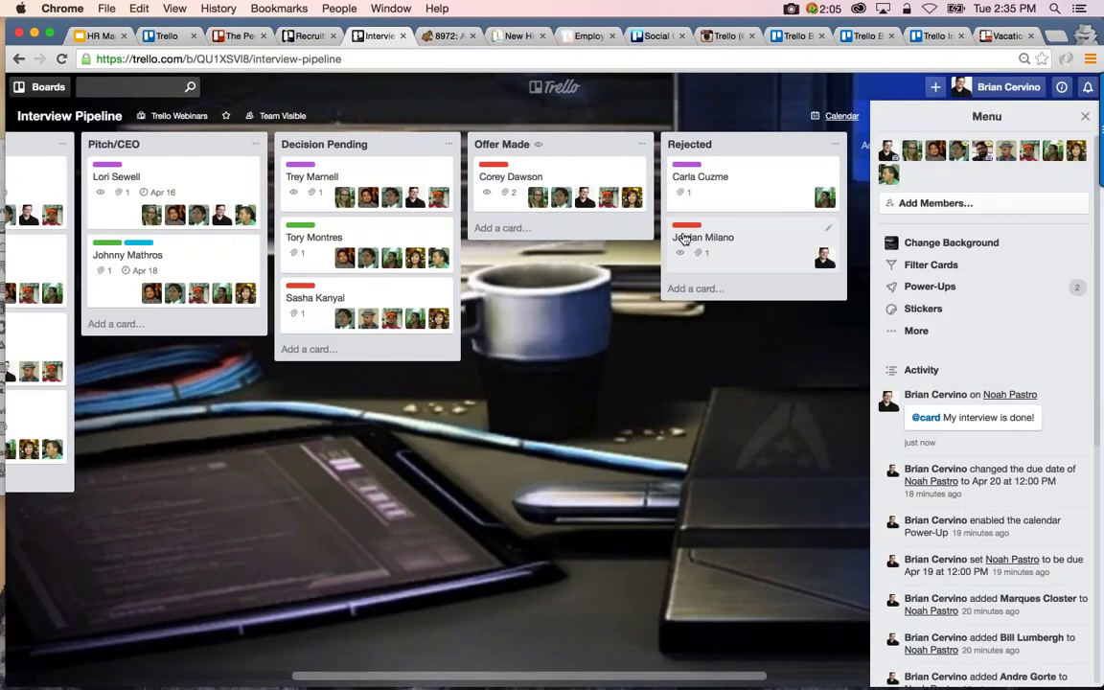
{"action": "scroll", "coordinate": [487, 177], "scroll_direction": "right", "scroll_amount": 2}
{"action": "left_click", "coordinate": [485, 172]}
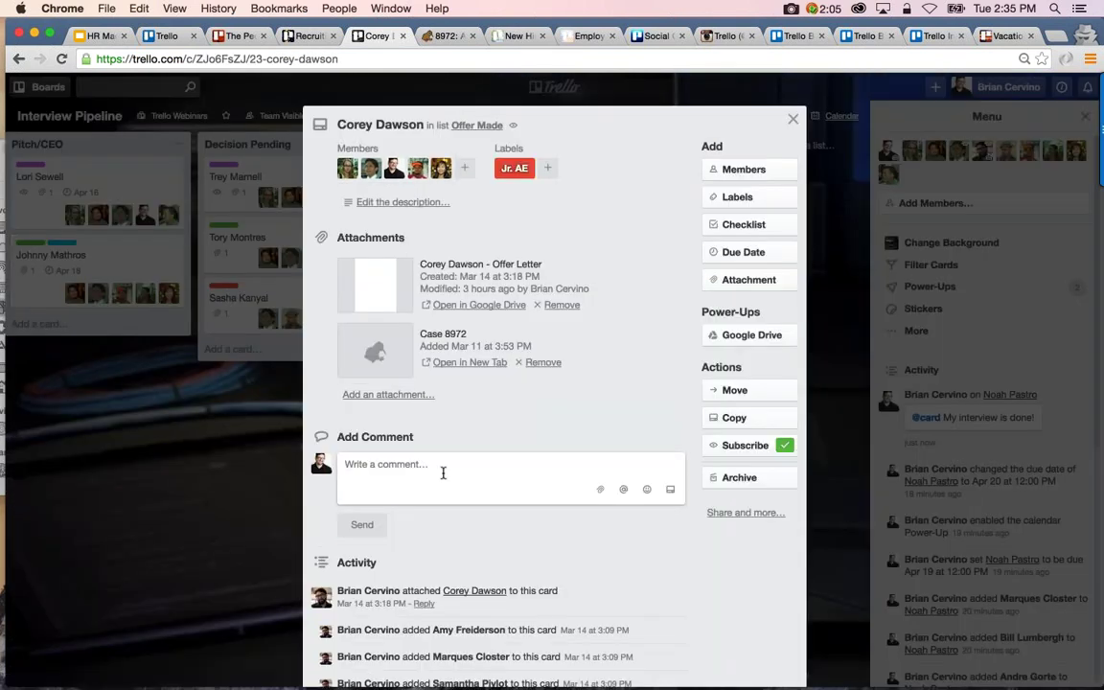
{"action": "type", "text": "@board Corey accep"}
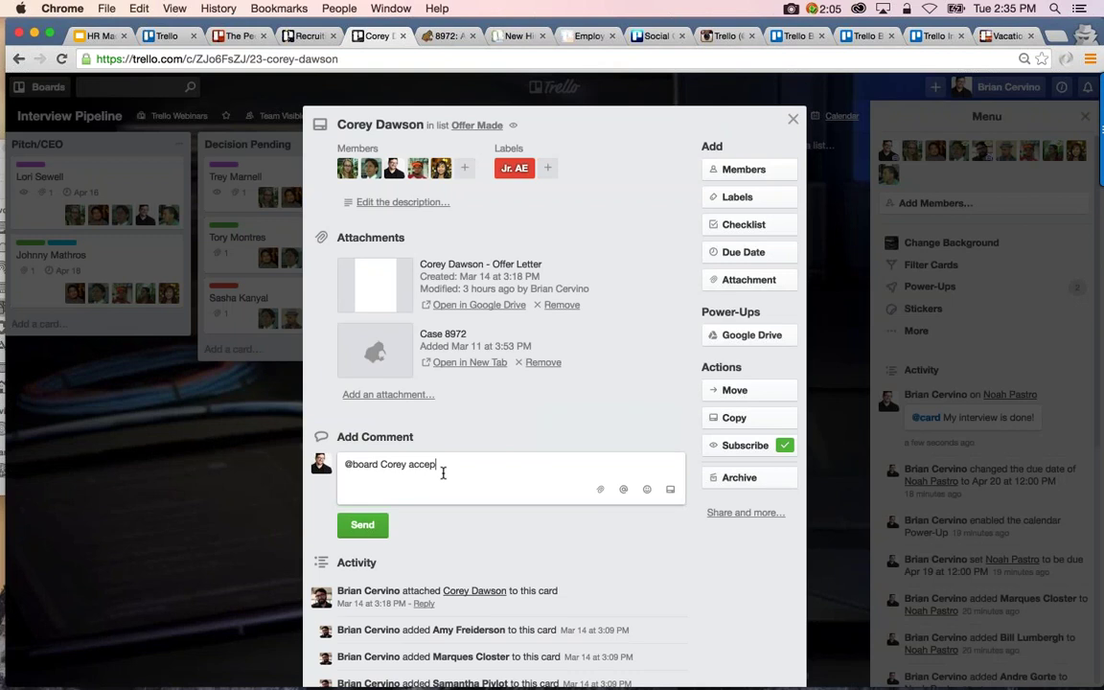
{"action": "type", "text": "ted the offer! Will start May 1st!"}
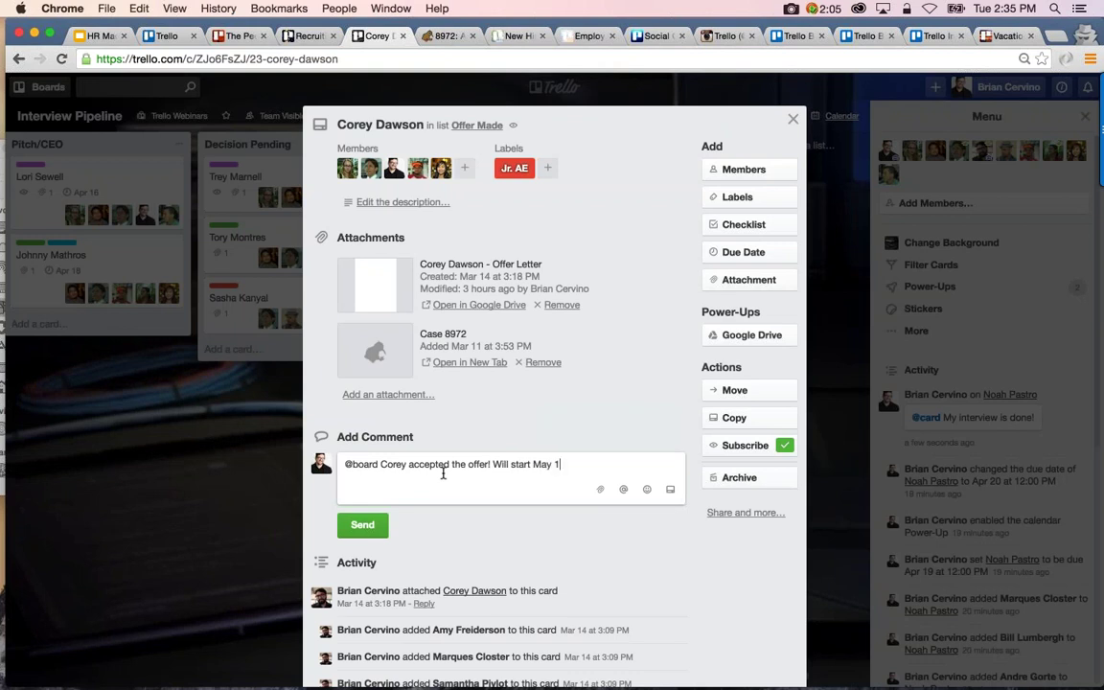
{"action": "left_click", "coordinate": [371, 526]}
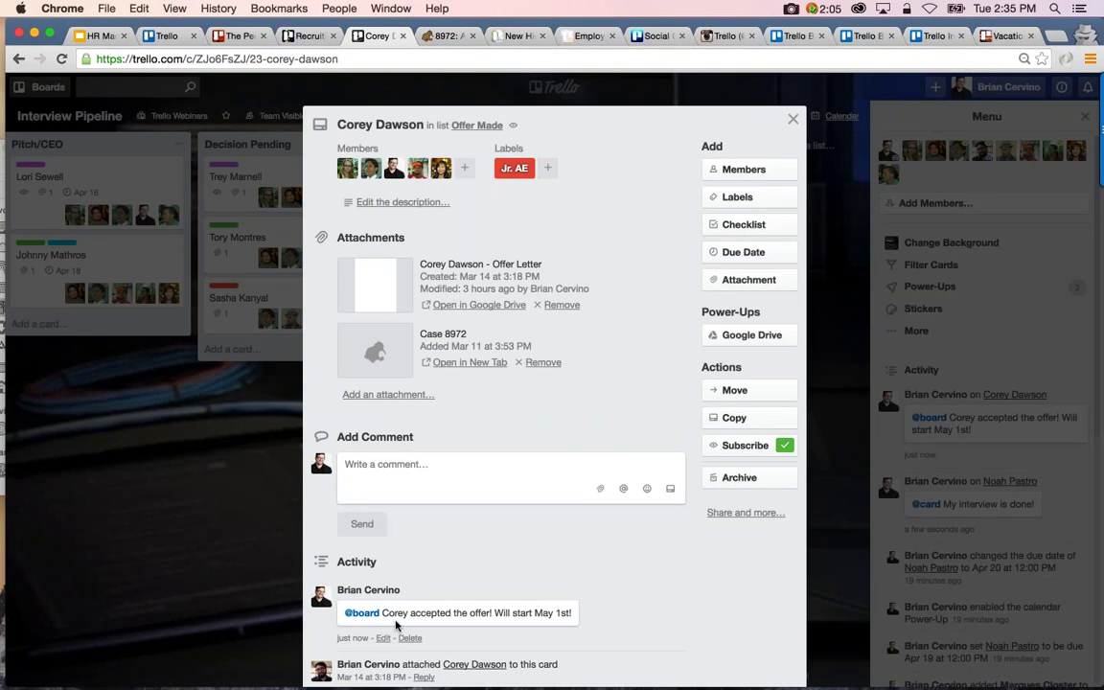
{"action": "left_click", "coordinate": [220, 491]}
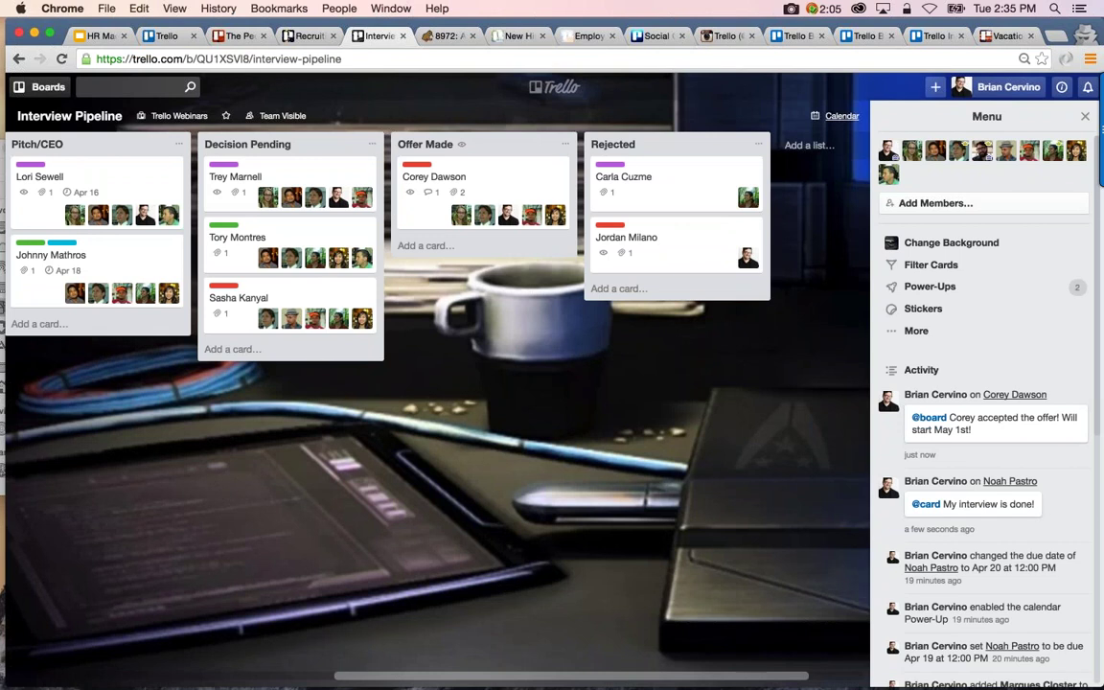
Name the unnamed yellow board label 'Marketing' in the board menu's Labels list
{"action": "scroll", "coordinate": [307, 559], "scroll_direction": "left", "scroll_amount": 10}
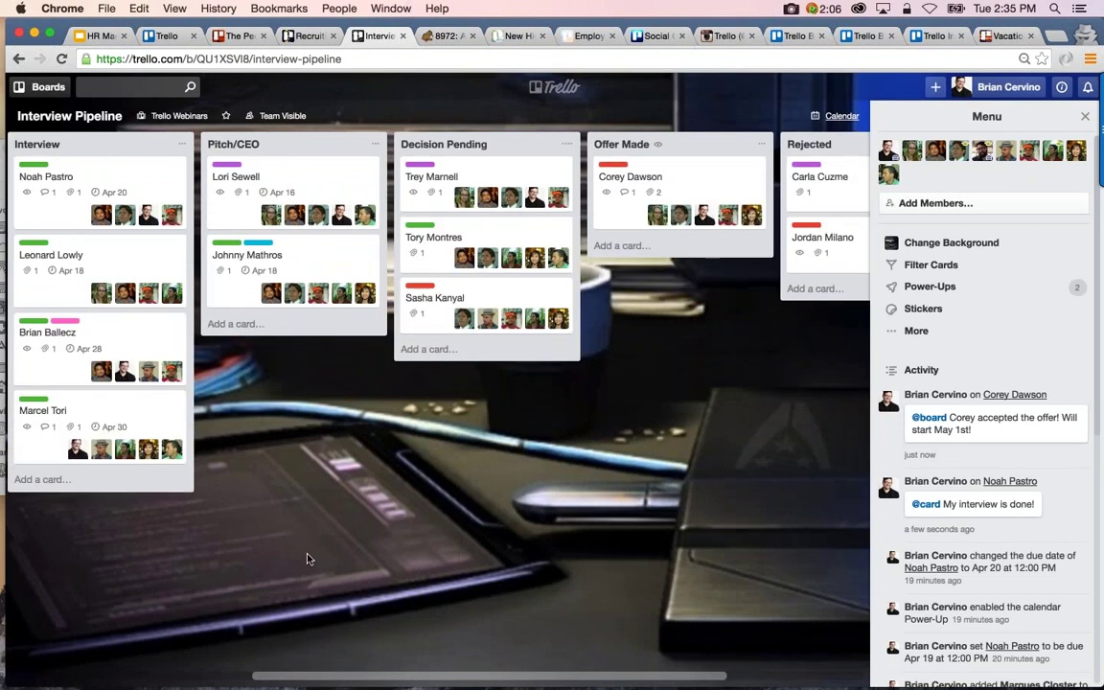
{"action": "scroll", "coordinate": [307, 558], "scroll_direction": "left", "scroll_amount": 1}
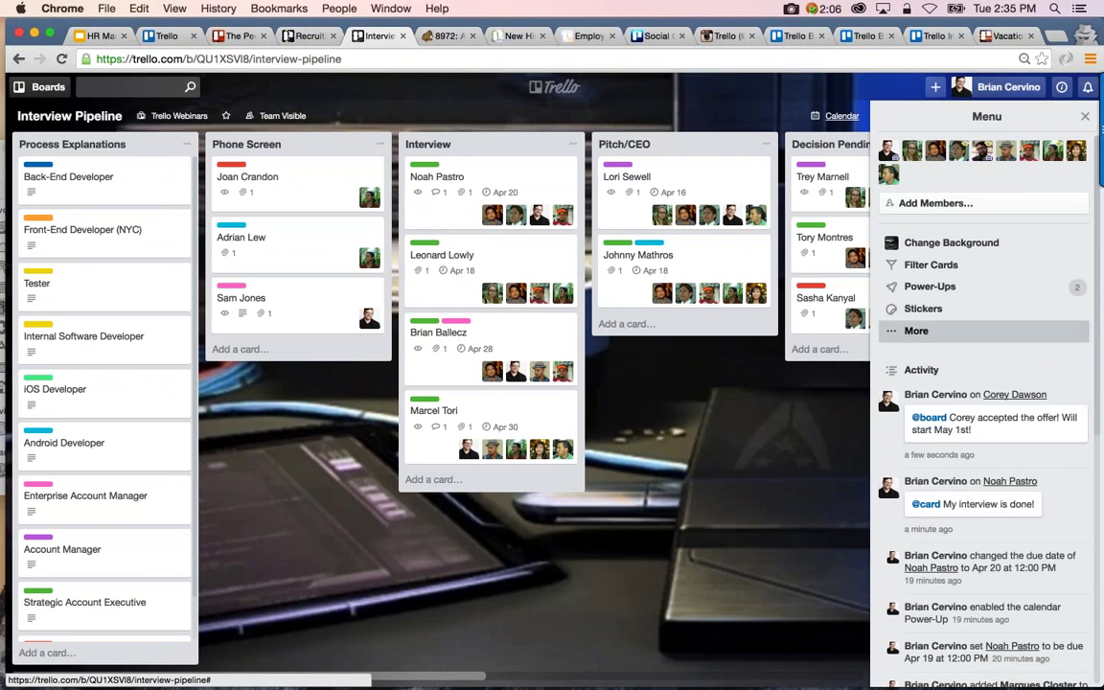
{"action": "left_click", "coordinate": [906, 334]}
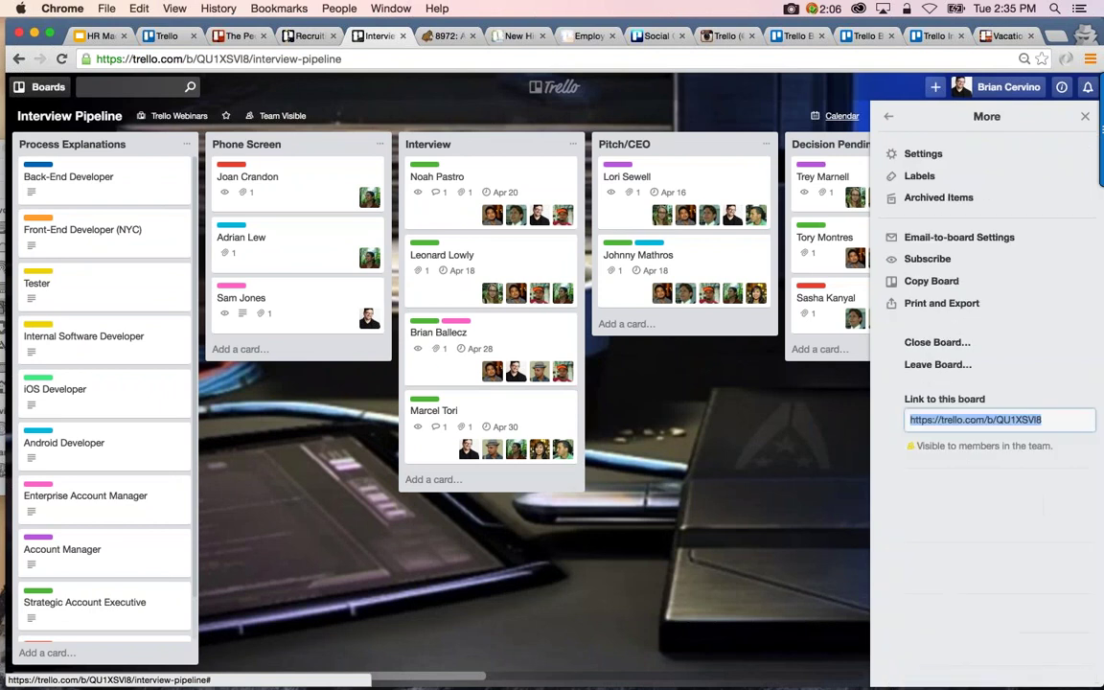
{"action": "left_click", "coordinate": [915, 177]}
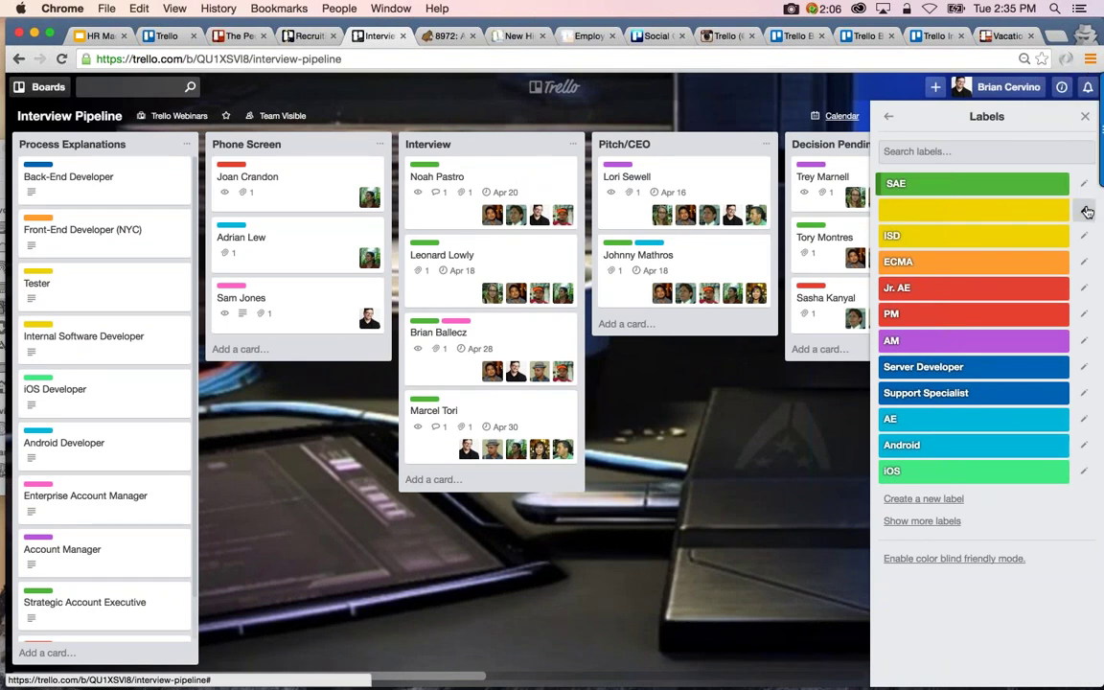
{"action": "left_click", "coordinate": [1087, 211]}
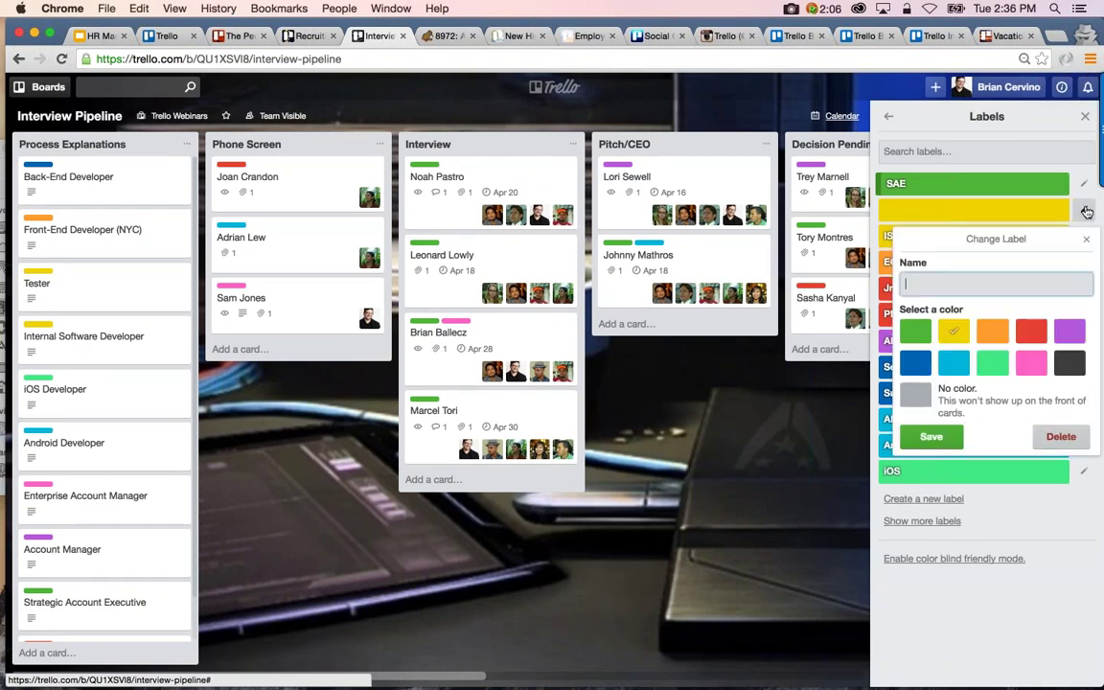
{"action": "type", "text": "Marketing"}
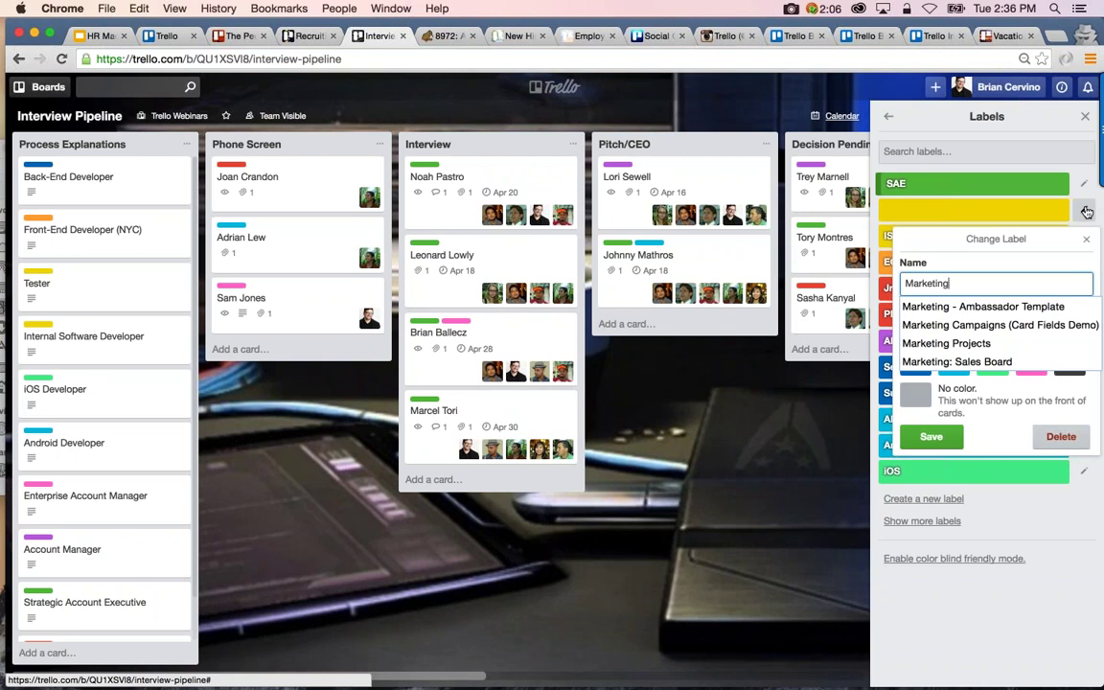
{"action": "left_click", "coordinate": [931, 436]}
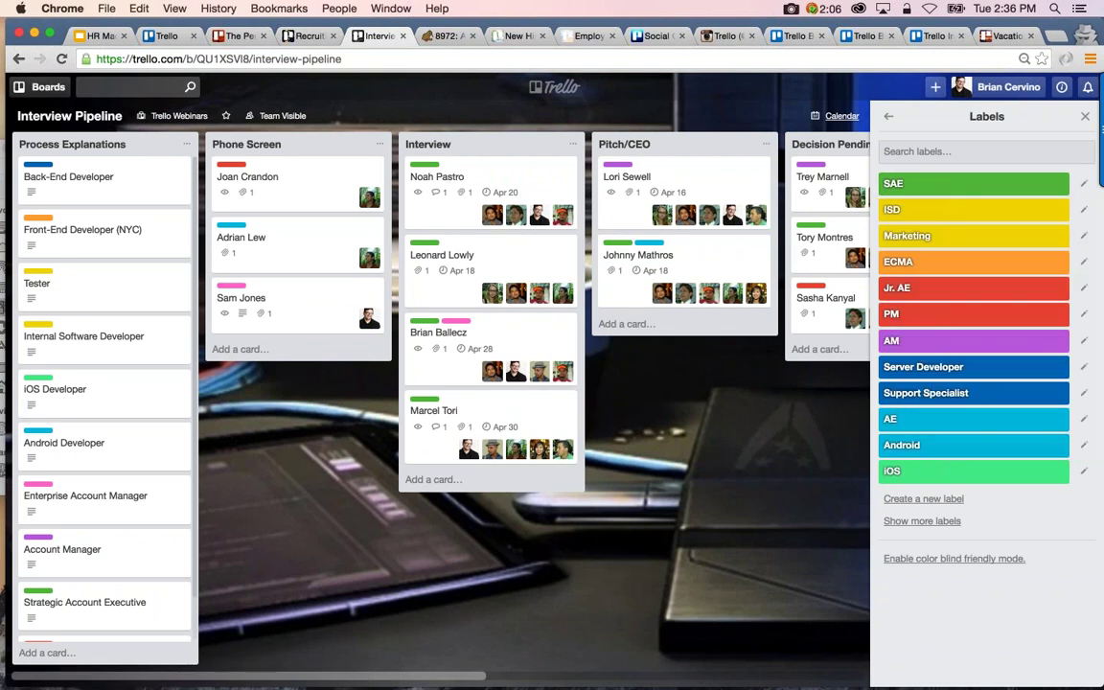
Create a colourless 'Support' label and expand the board's full label list
{"action": "left_click", "coordinate": [905, 499]}
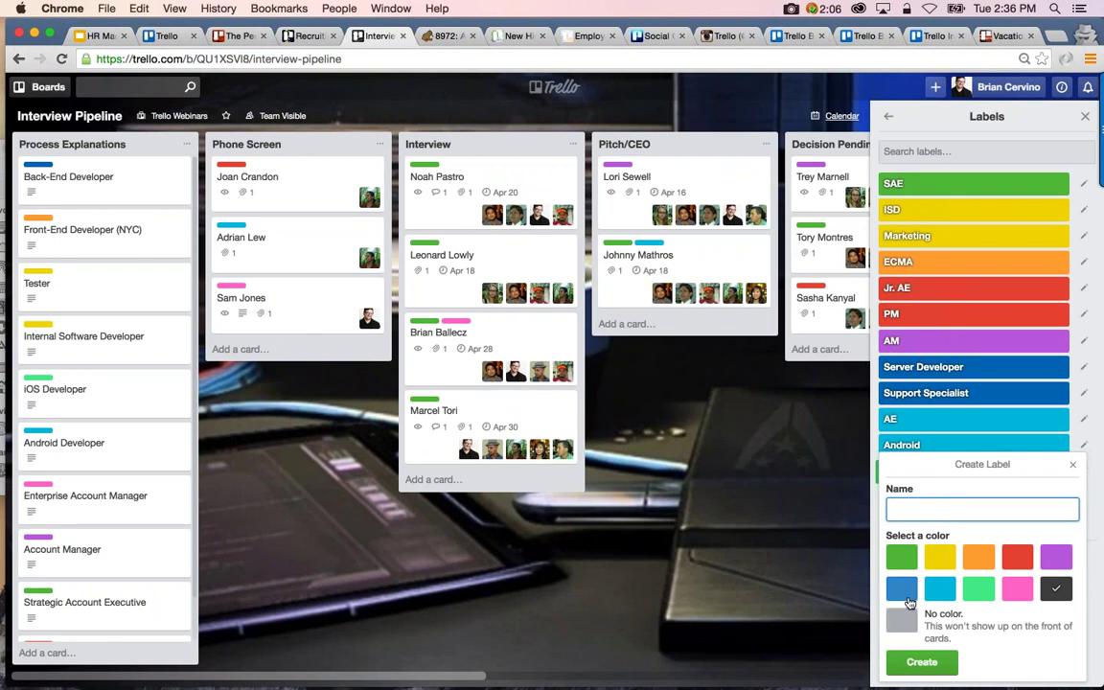
{"action": "left_click", "coordinate": [902, 622]}
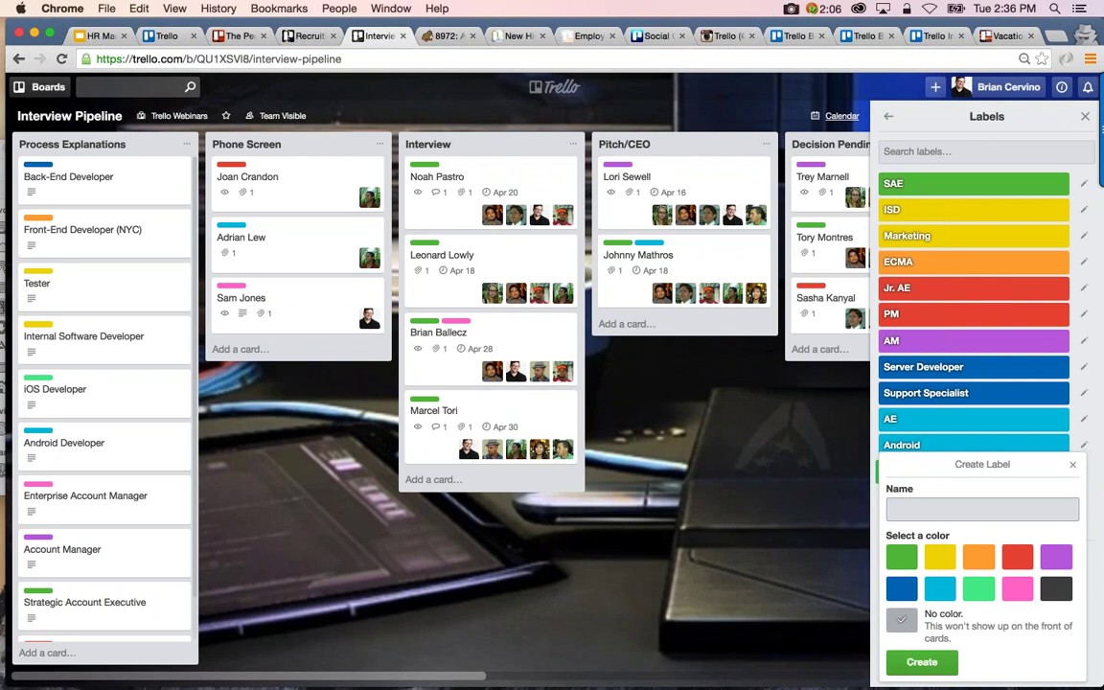
{"action": "left_click", "coordinate": [981, 509]}
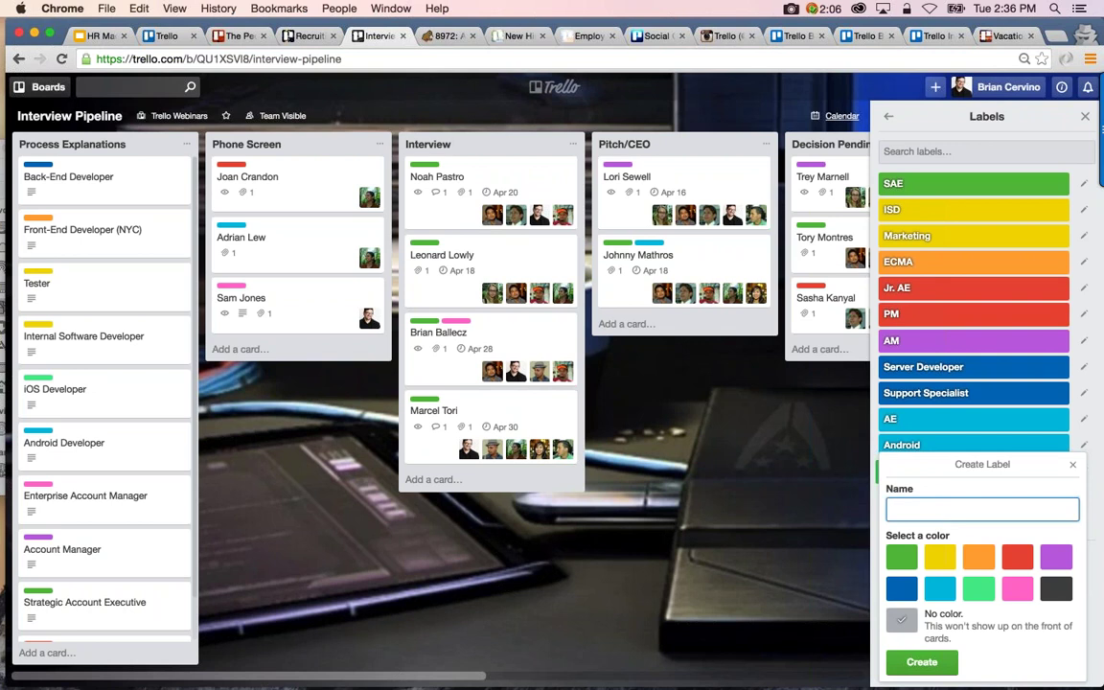
{"action": "type", "text": "Support"}
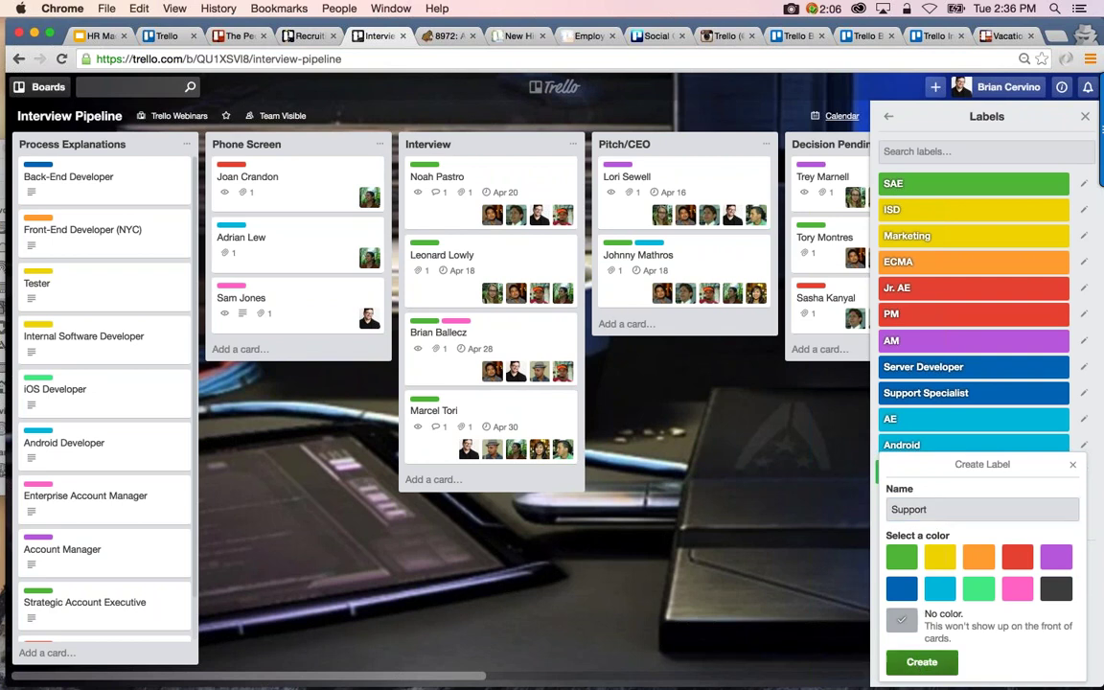
{"action": "left_click", "coordinate": [921, 661]}
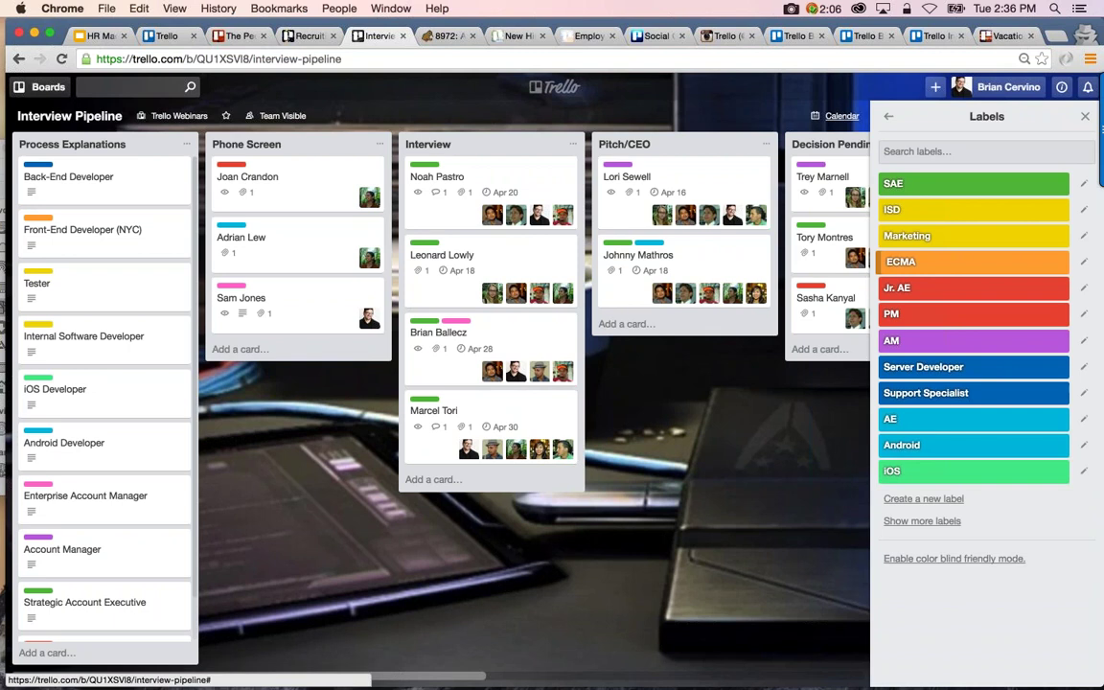
{"action": "left_click", "coordinate": [922, 520]}
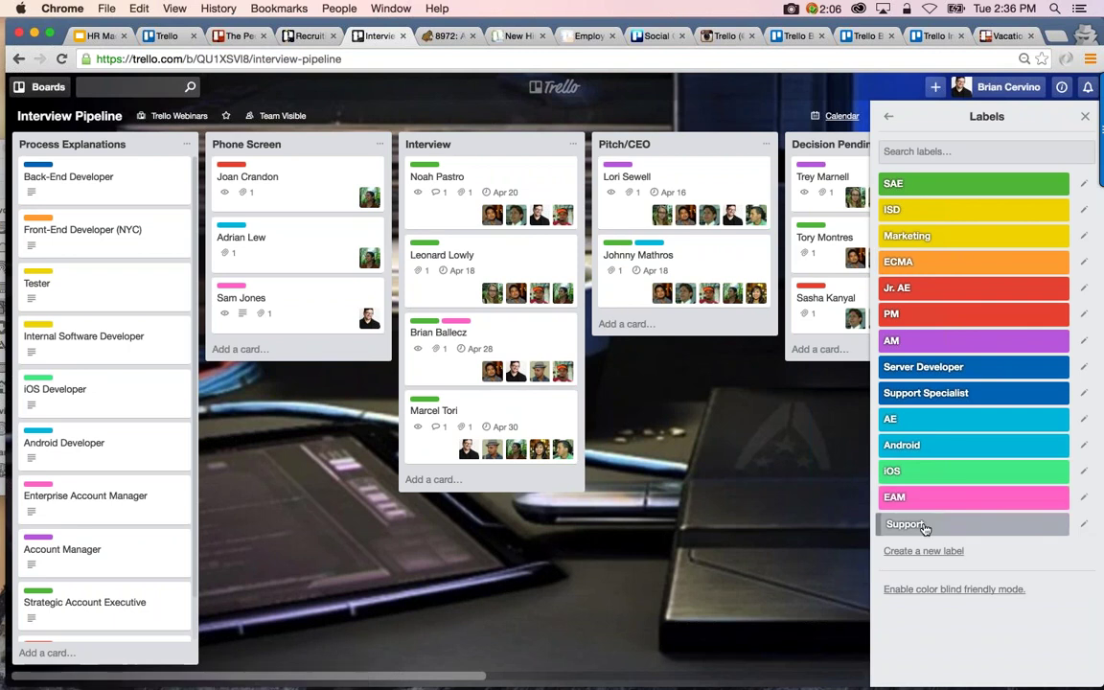
{"action": "mouse_move", "coordinate": [924, 529]}
{"action": "left_mouse_down"}
{"action": "mouse_move", "coordinate": [489, 345]}
{"action": "mouse_move", "coordinate": [296, 186]}
{"action": "left_mouse_up"}
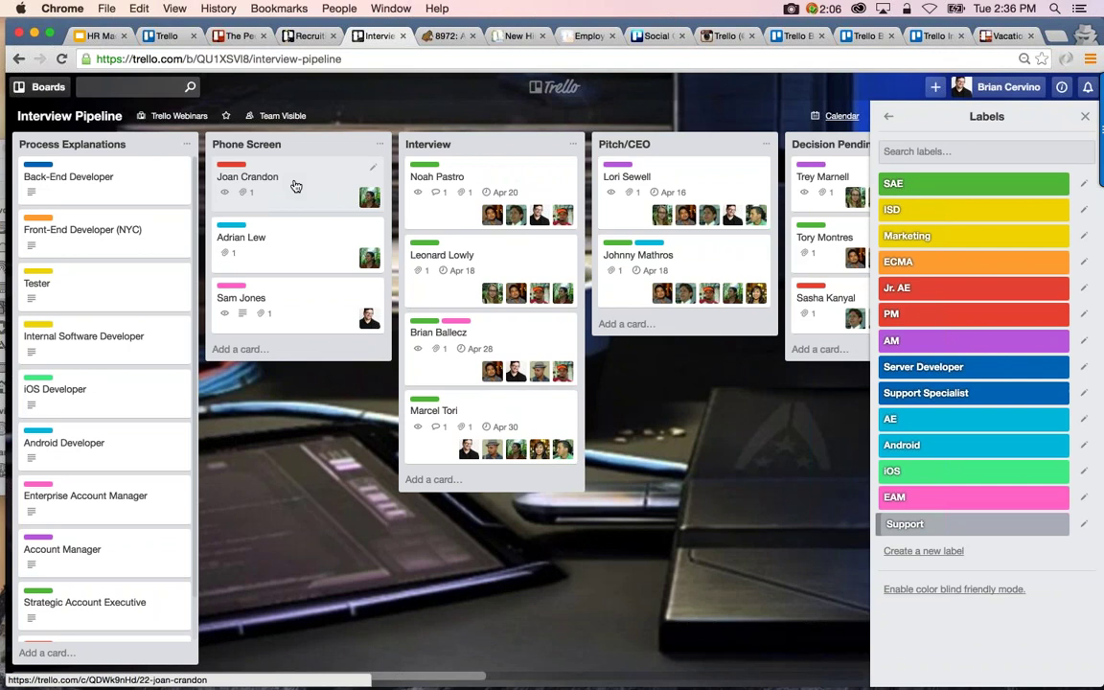
{"action": "left_click", "coordinate": [296, 186]}
{"action": "left_click", "coordinate": [759, 198]}
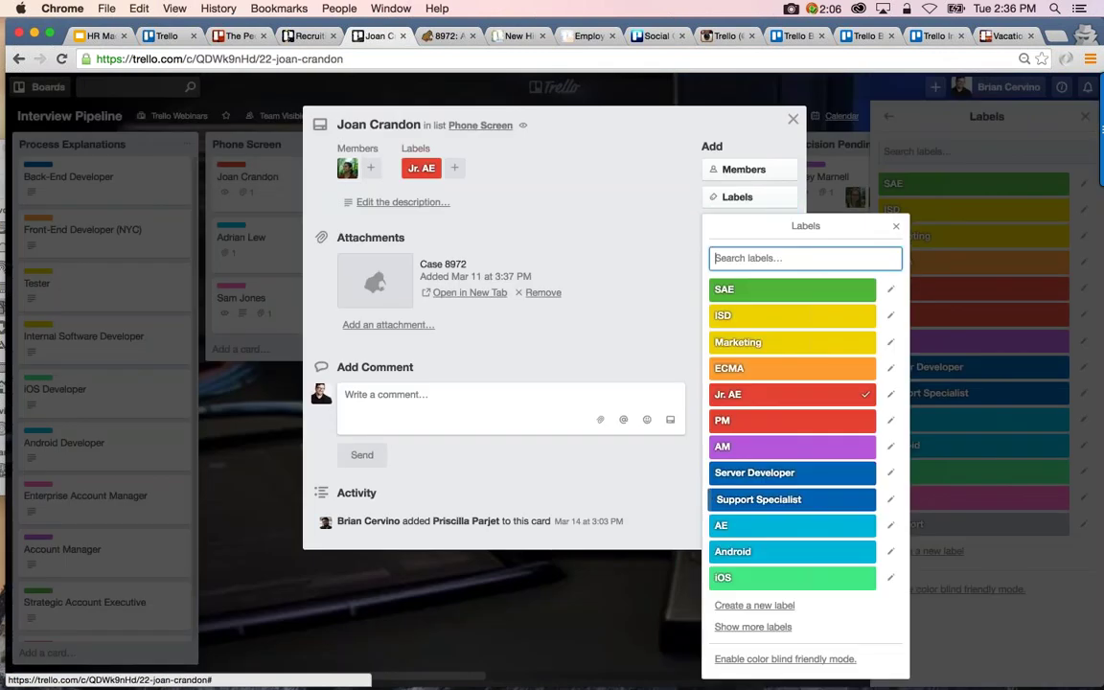
{"action": "left_click", "coordinate": [752, 626]}
{"action": "left_click", "coordinate": [779, 612]}
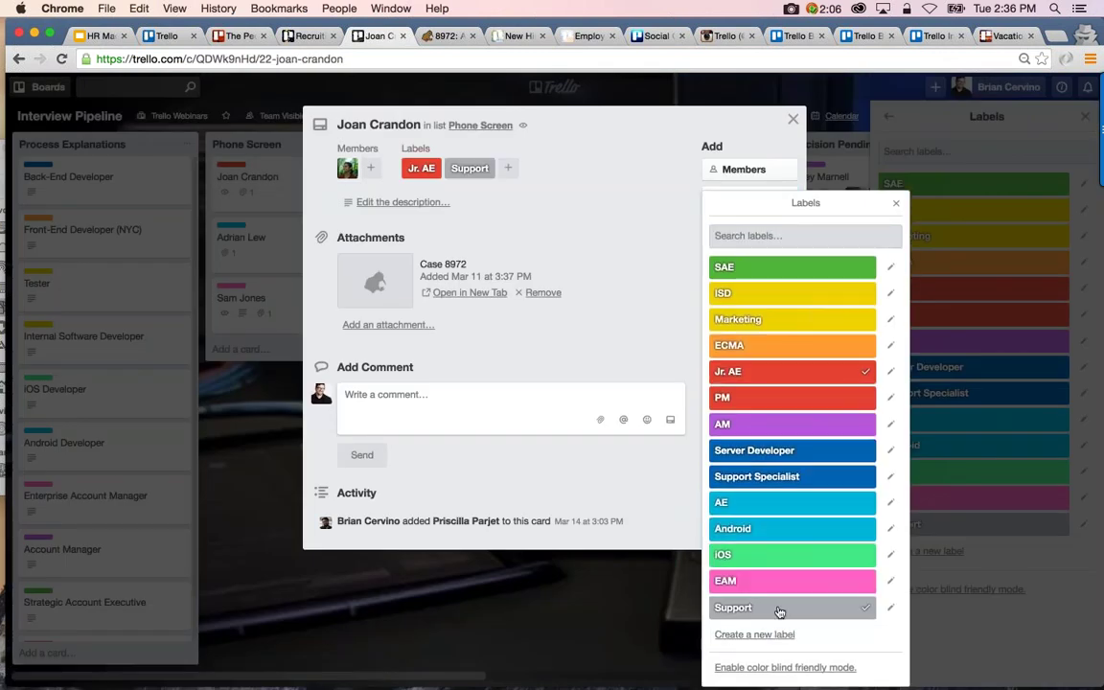
{"action": "left_click", "coordinate": [897, 204]}
{"action": "left_click", "coordinate": [792, 119]}
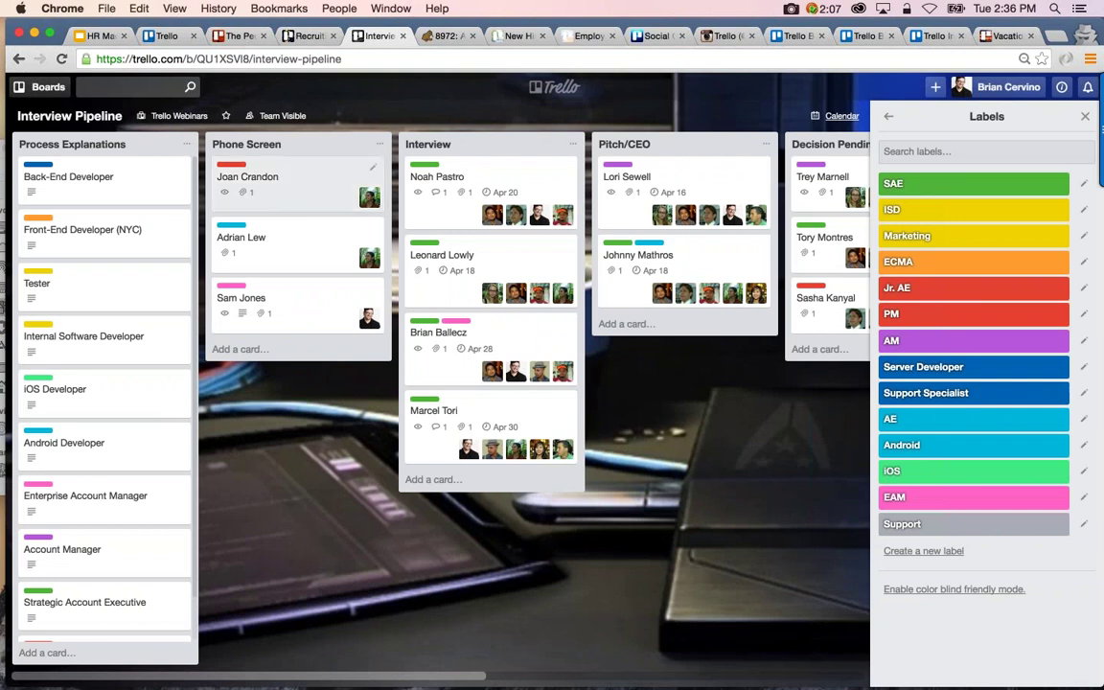
Filter cards by the Support label, clear the filter, and go to New Hire Onboarding Amy
{"action": "left_click", "coordinate": [889, 116]}
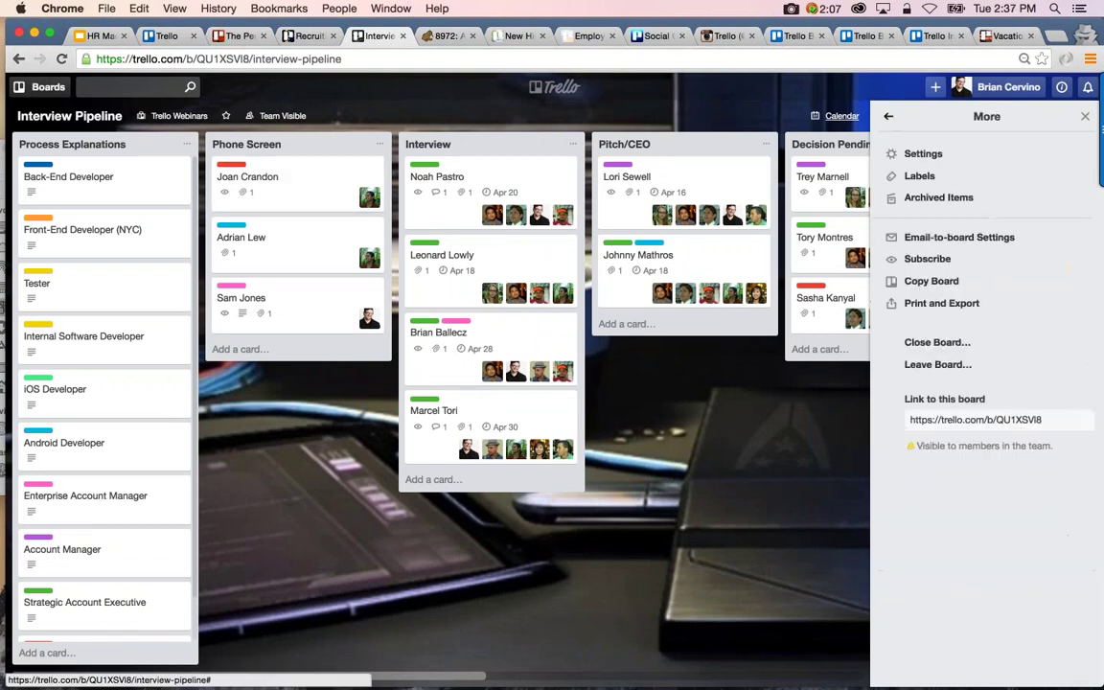
{"action": "left_click", "coordinate": [885, 121]}
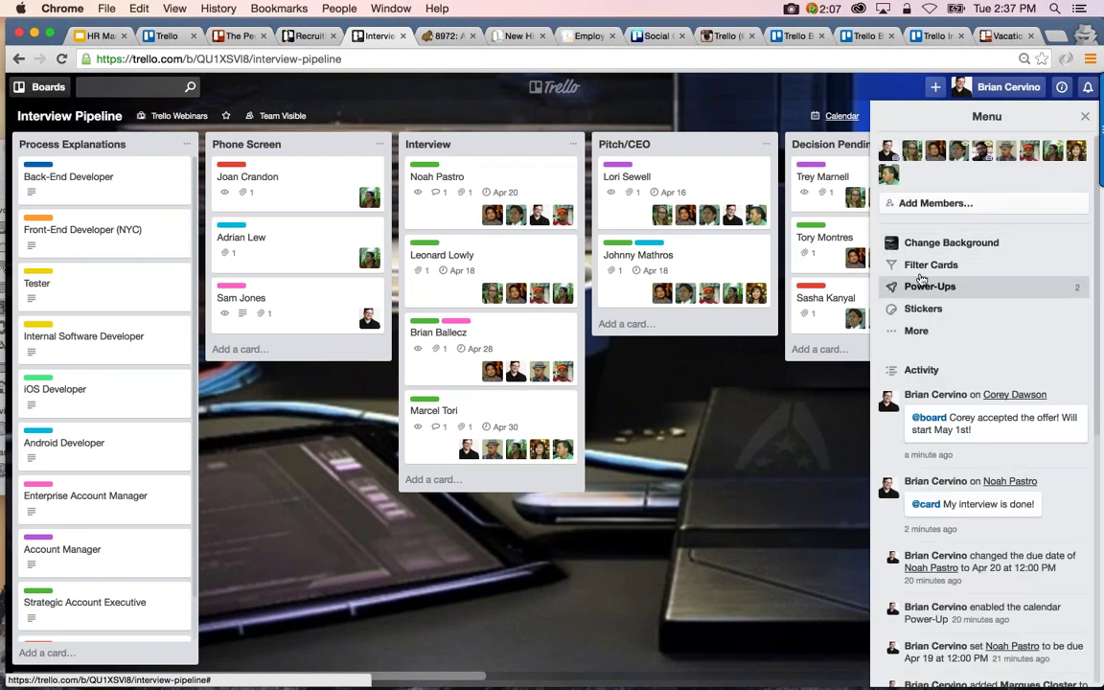
{"action": "left_click", "coordinate": [918, 283]}
{"action": "left_click", "coordinate": [939, 392]}
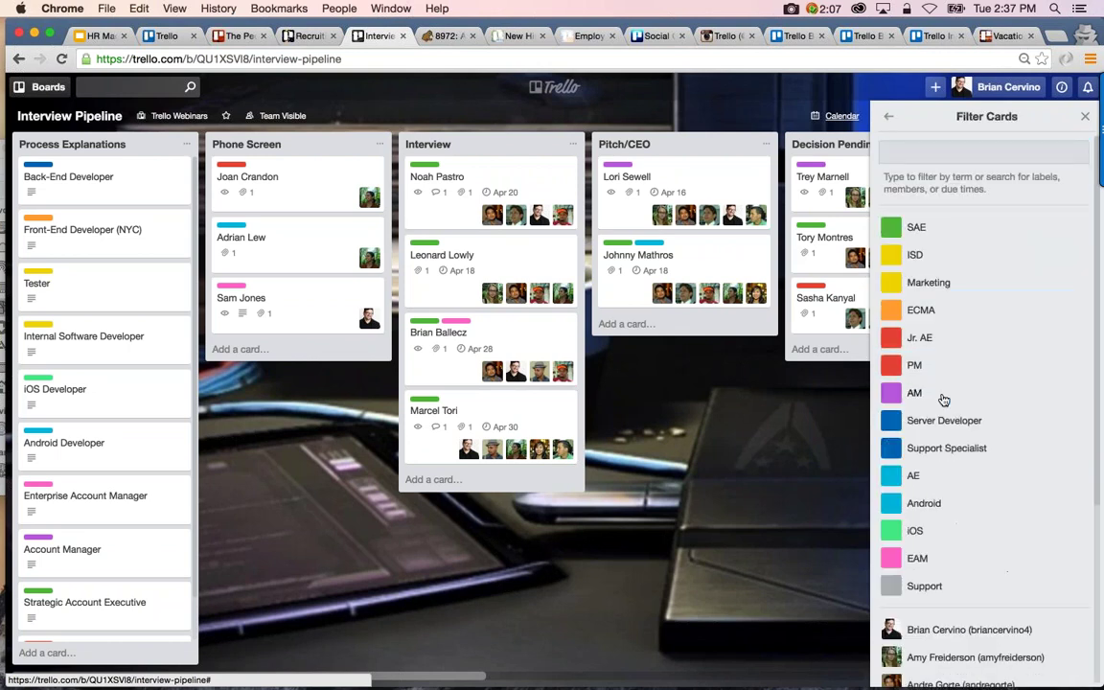
{"action": "scroll", "coordinate": [934, 460], "scroll_direction": "down", "scroll_amount": 1}
{"action": "left_click", "coordinate": [928, 527]}
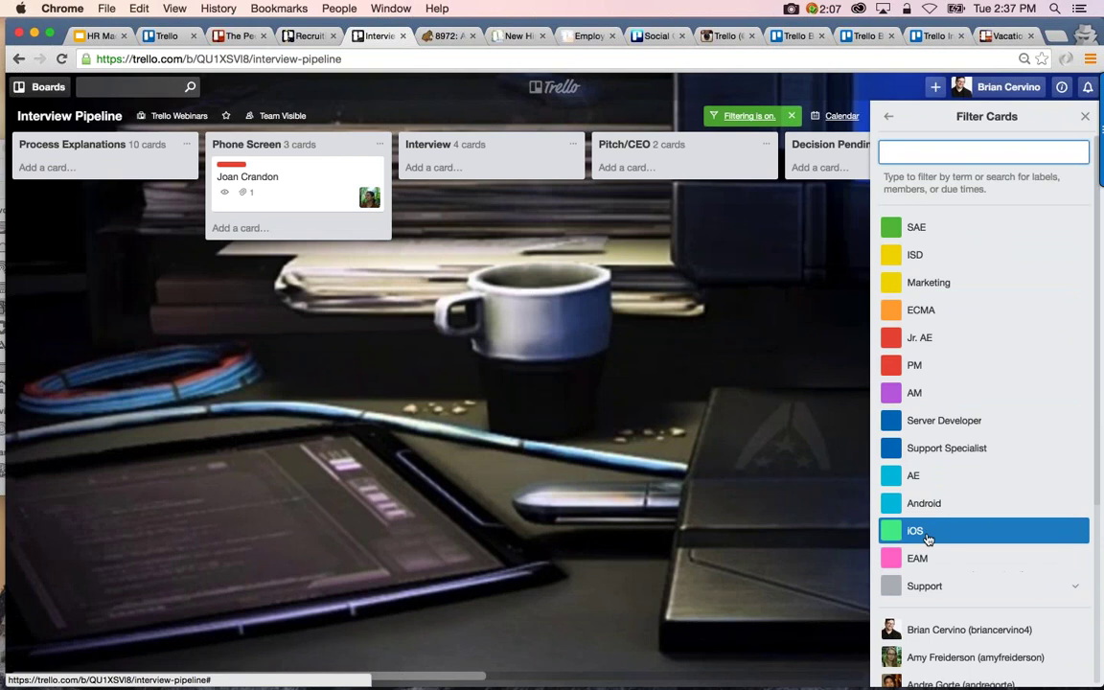
{"action": "left_click", "coordinate": [922, 585]}
{"action": "left_click", "coordinate": [887, 116]}
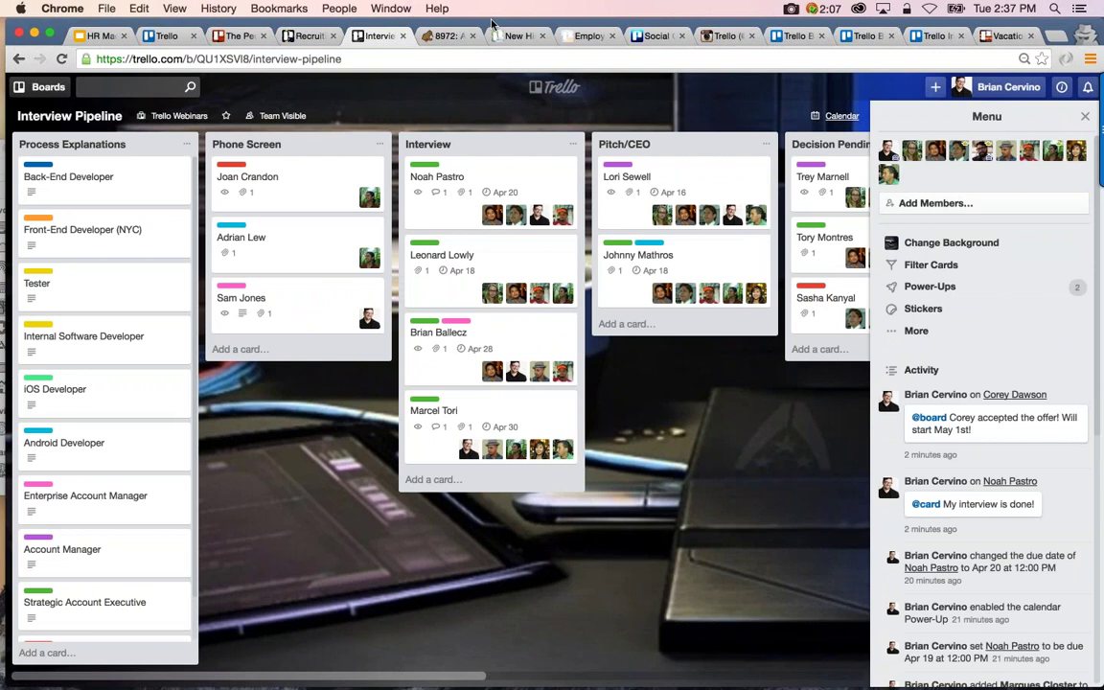
{"action": "left_click", "coordinate": [515, 36]}
Open trello.com/jobs in a new private window, browse it, then return to the board
{"action": "scroll", "coordinate": [652, 274], "scroll_direction": "right", "scroll_amount": 5}
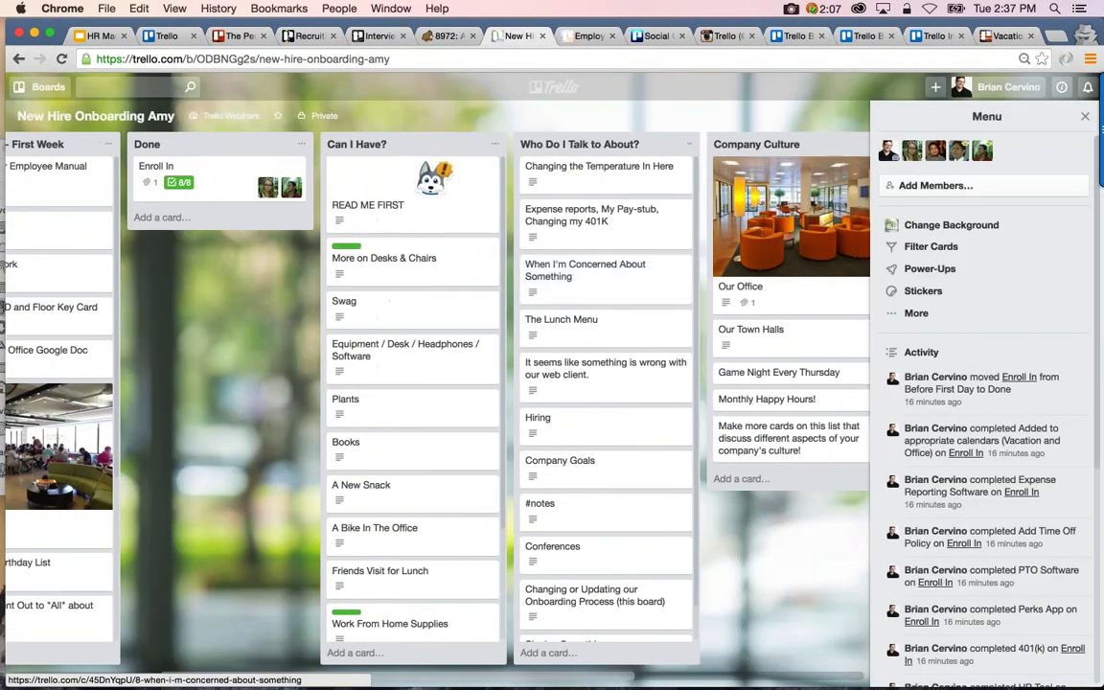
{"action": "scroll", "coordinate": [537, 364], "scroll_direction": "right", "scroll_amount": 3}
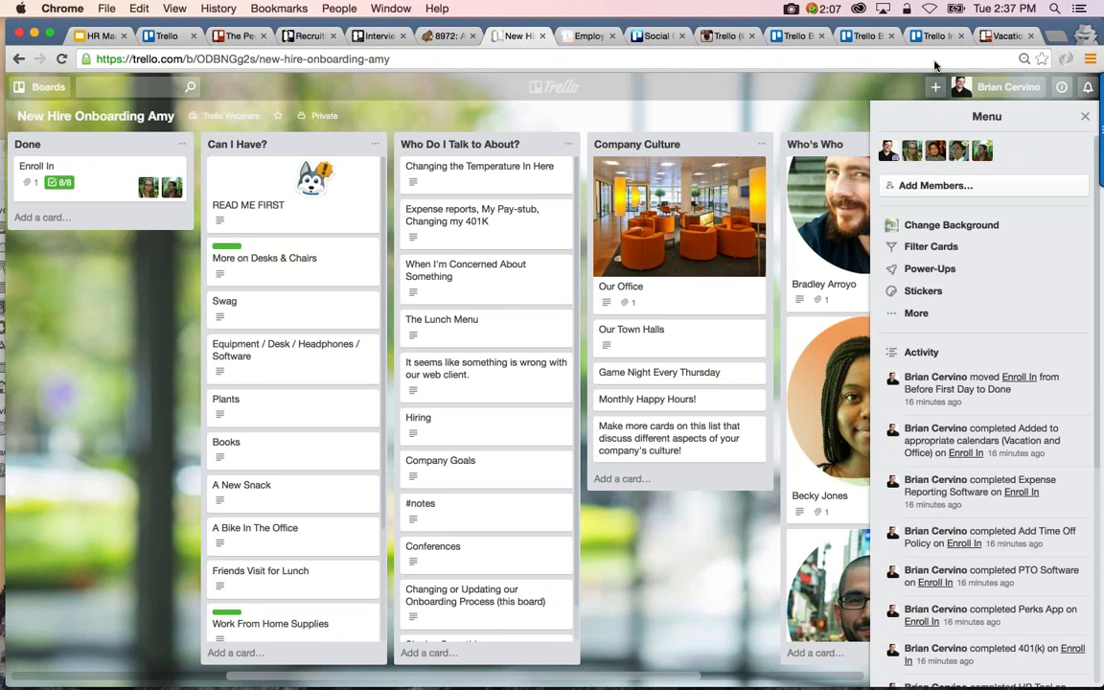
{"action": "key", "text": "super+shift+n"}
{"action": "type", "text": "trello"}
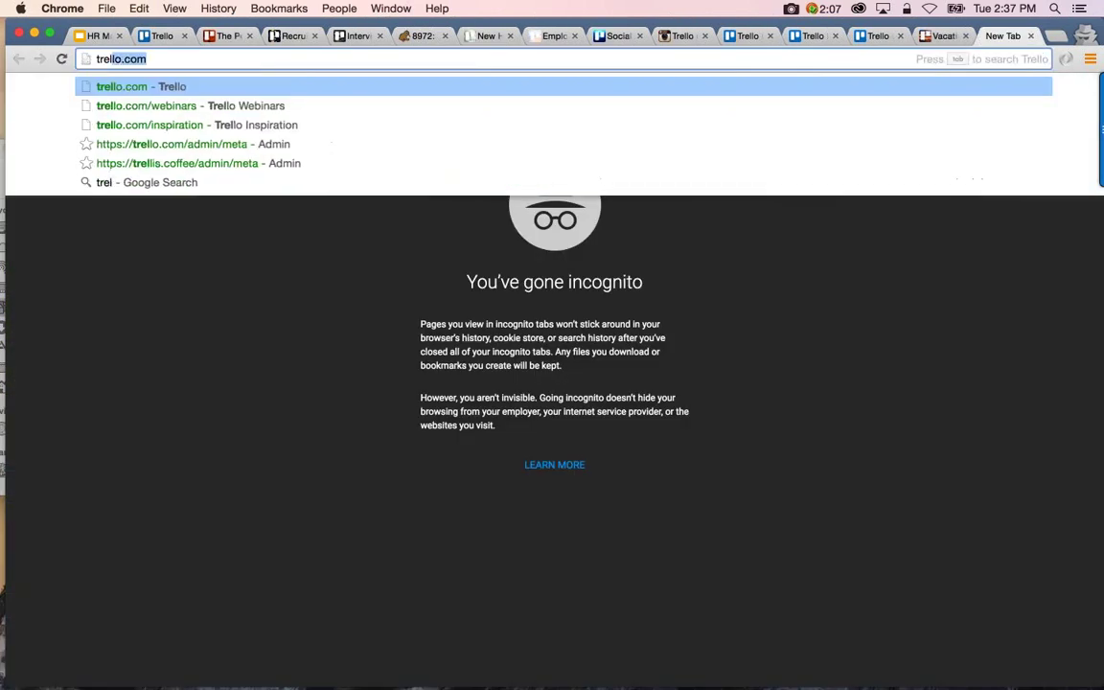
{"action": "type", "text": ".com/"}
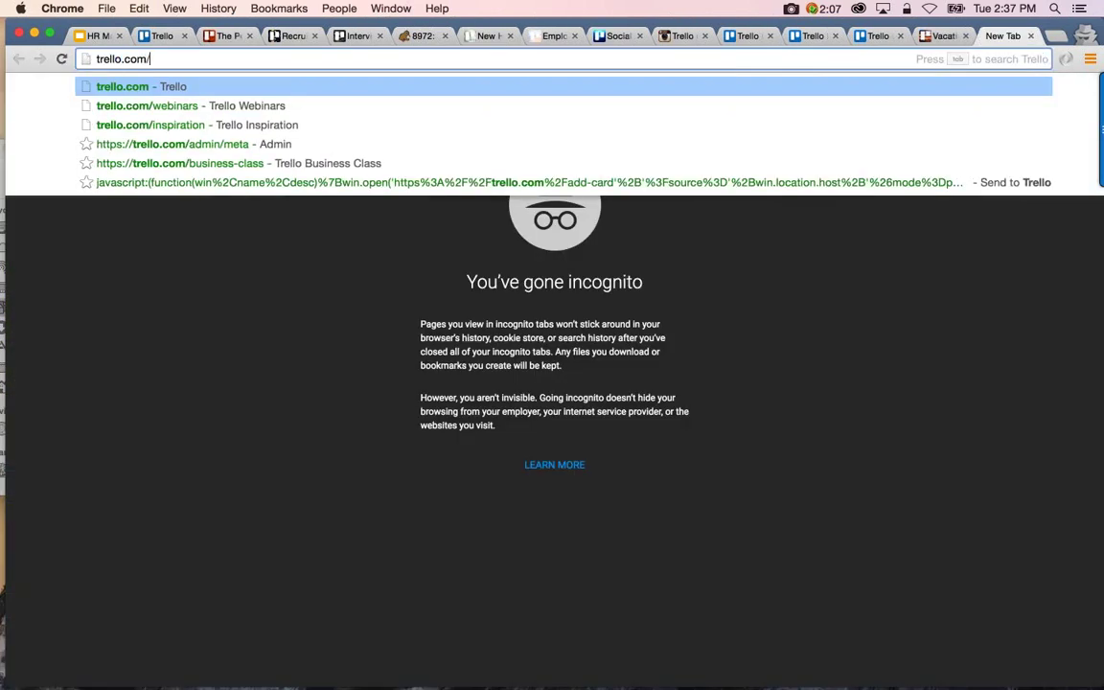
{"action": "type", "text": "jobs"}
{"action": "key", "text": "Return"}
{"action": "scroll", "coordinate": [552, 383], "scroll_direction": "down", "scroll_amount": 2}
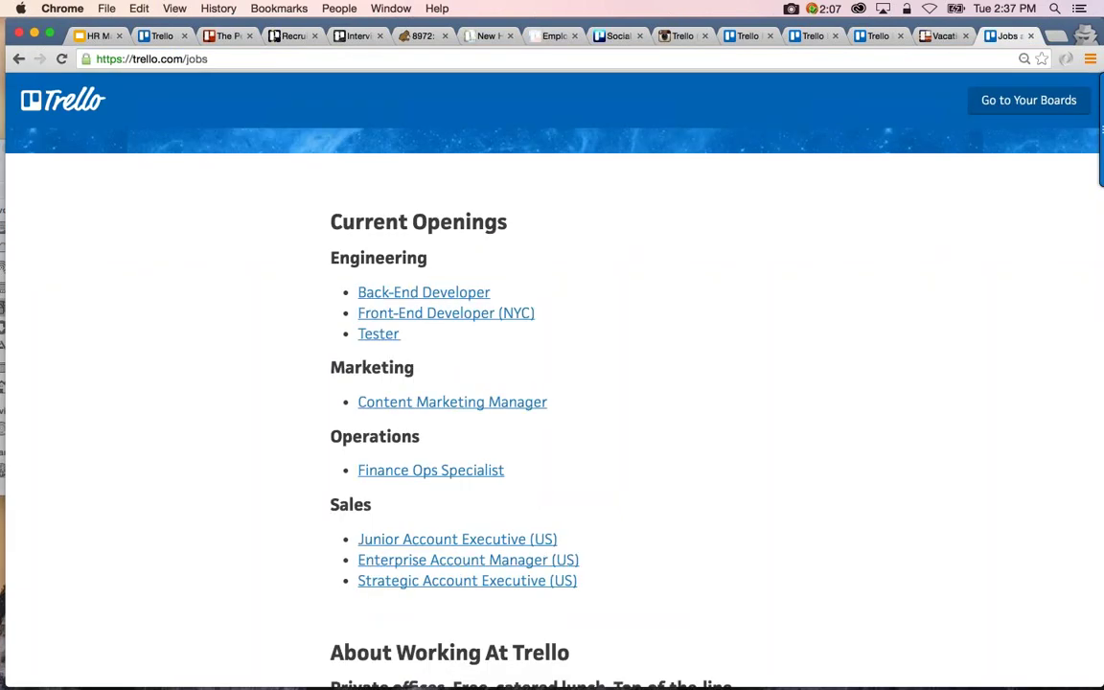
{"action": "scroll", "coordinate": [552, 402], "scroll_direction": "down", "scroll_amount": 2}
{"action": "scroll", "coordinate": [552, 403], "scroll_direction": "up", "scroll_amount": 2}
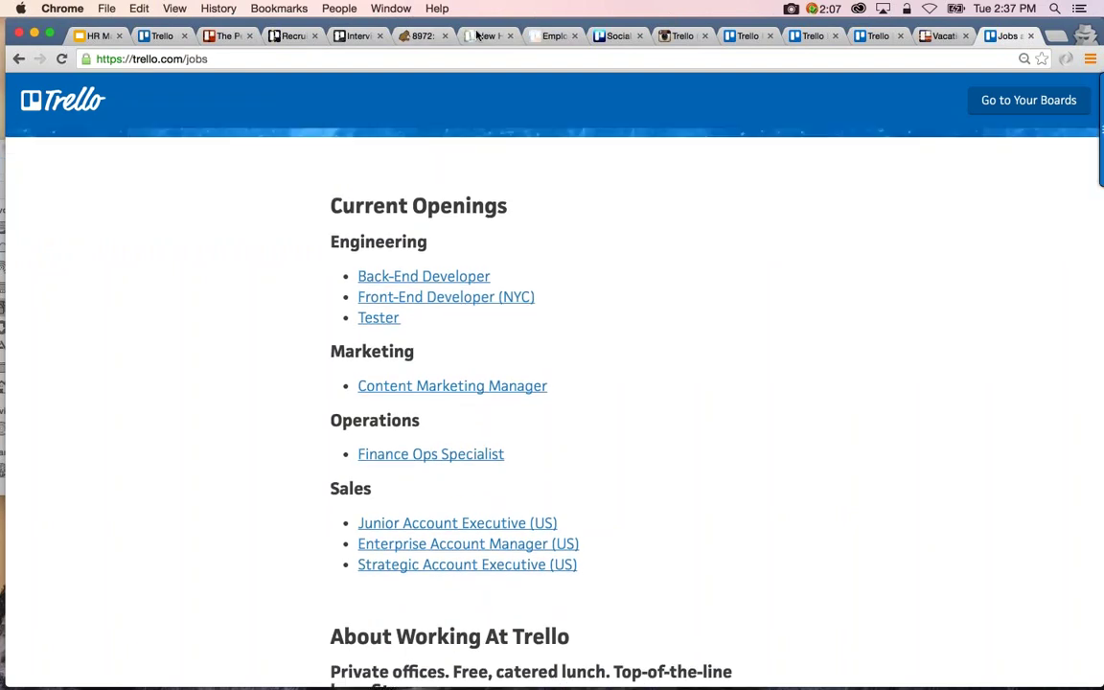
{"action": "key", "text": "super+7"}
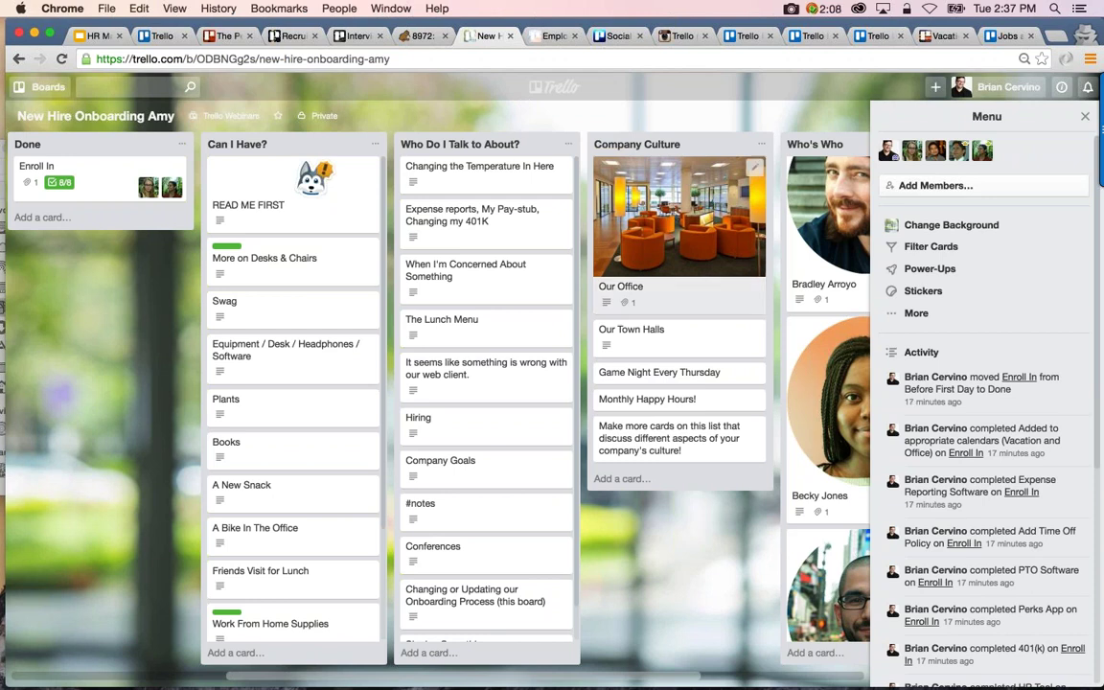
Select the inspiration and blog page addresses and copy the Business Class page address
{"action": "left_click", "coordinate": [805, 35]}
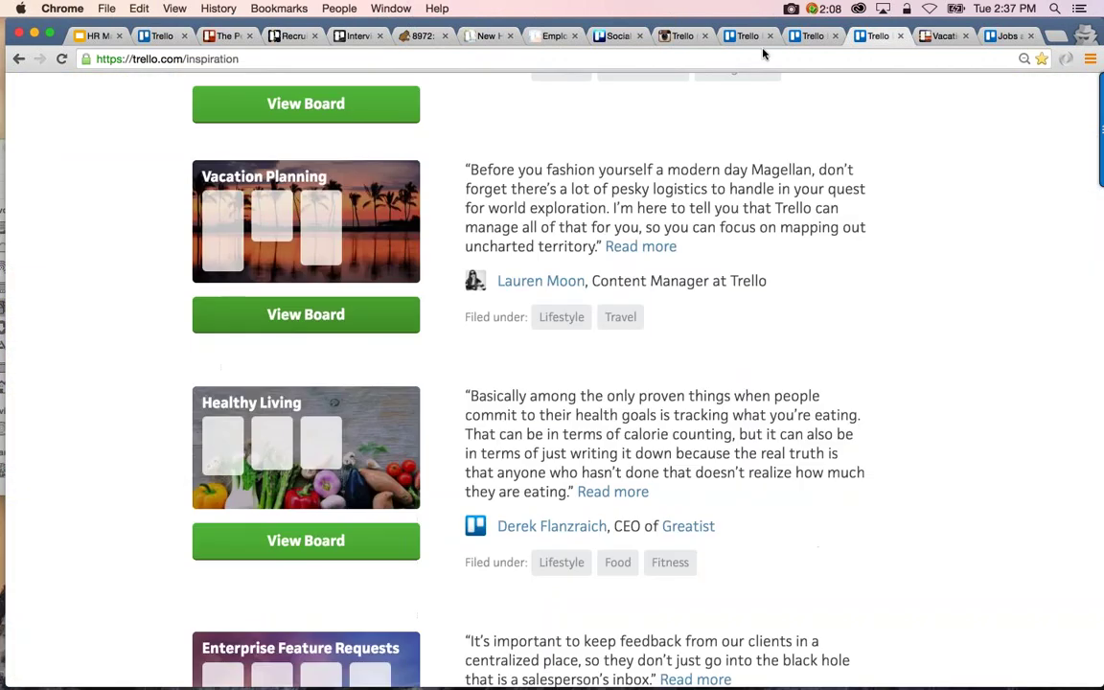
{"action": "scroll", "coordinate": [552, 383], "scroll_direction": "up", "scroll_amount": 20}
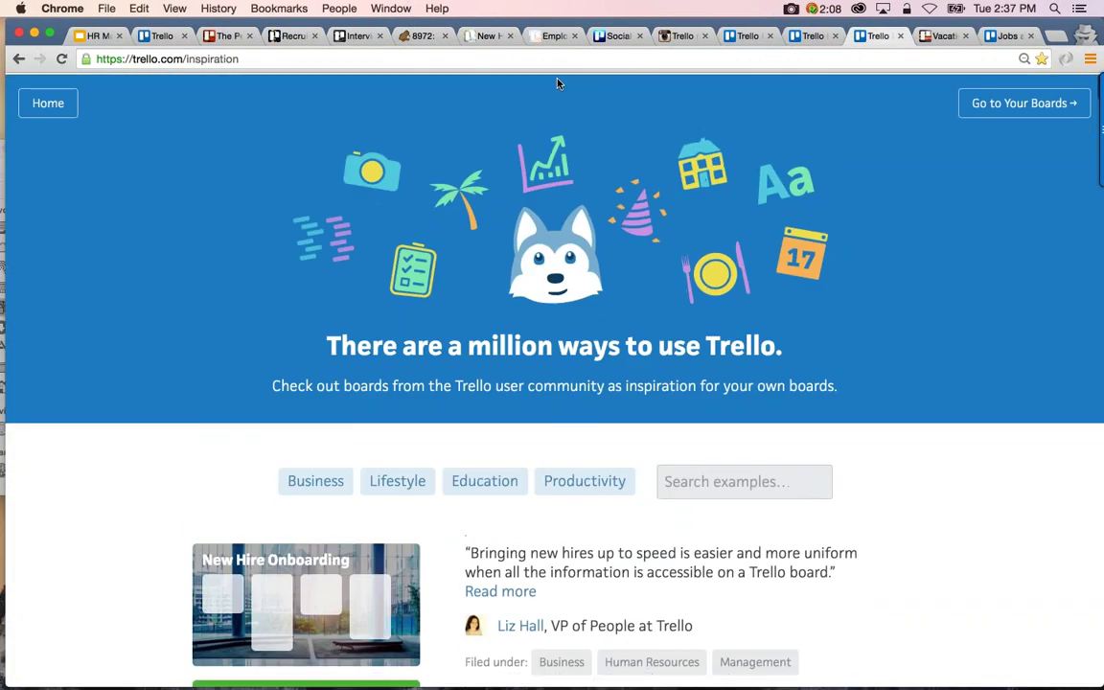
{"action": "left_click", "coordinate": [167, 58]}
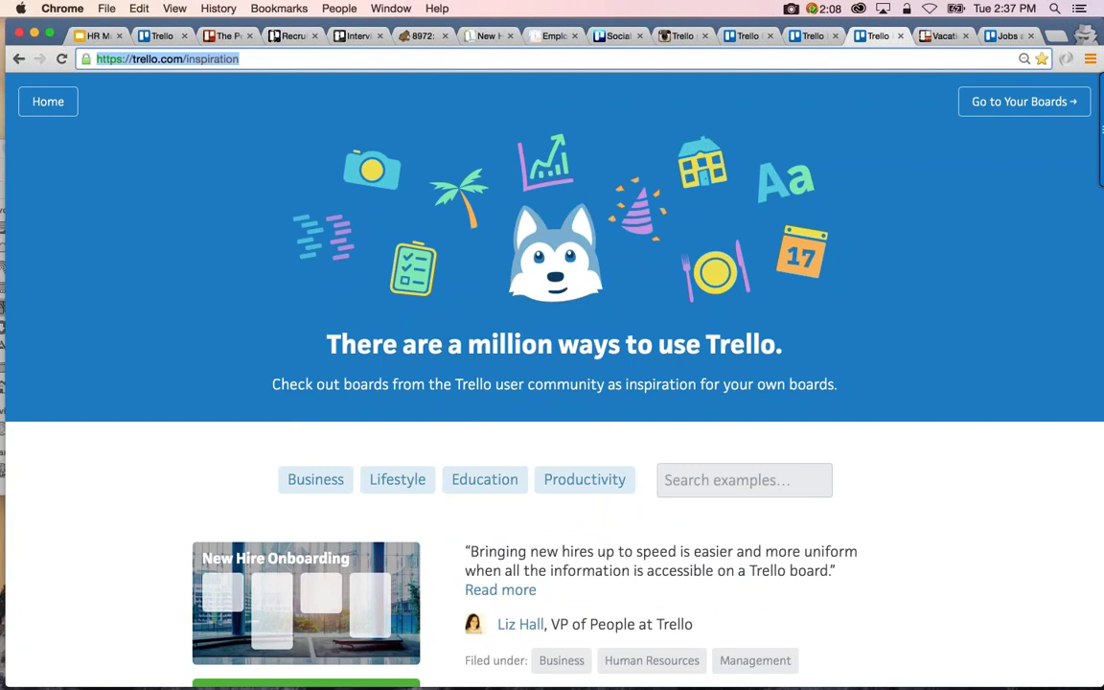
{"action": "key", "text": "super+Tab"}
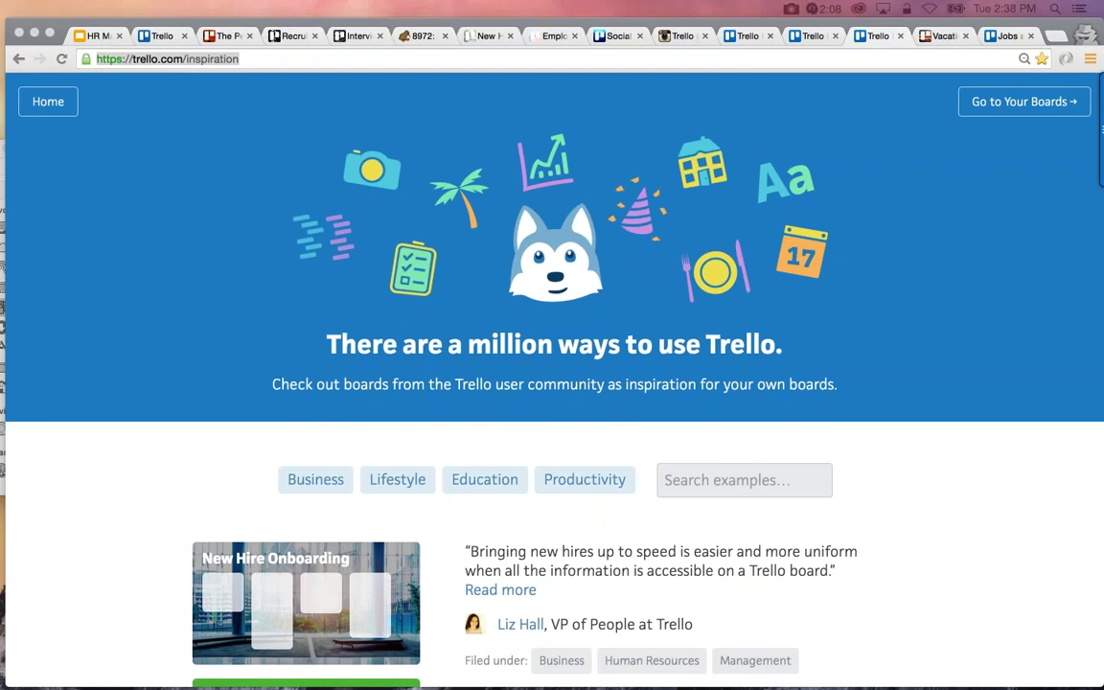
{"action": "left_click", "coordinate": [811, 36]}
{"action": "key", "text": "super+l"}
{"action": "key", "text": "super+Tab"}
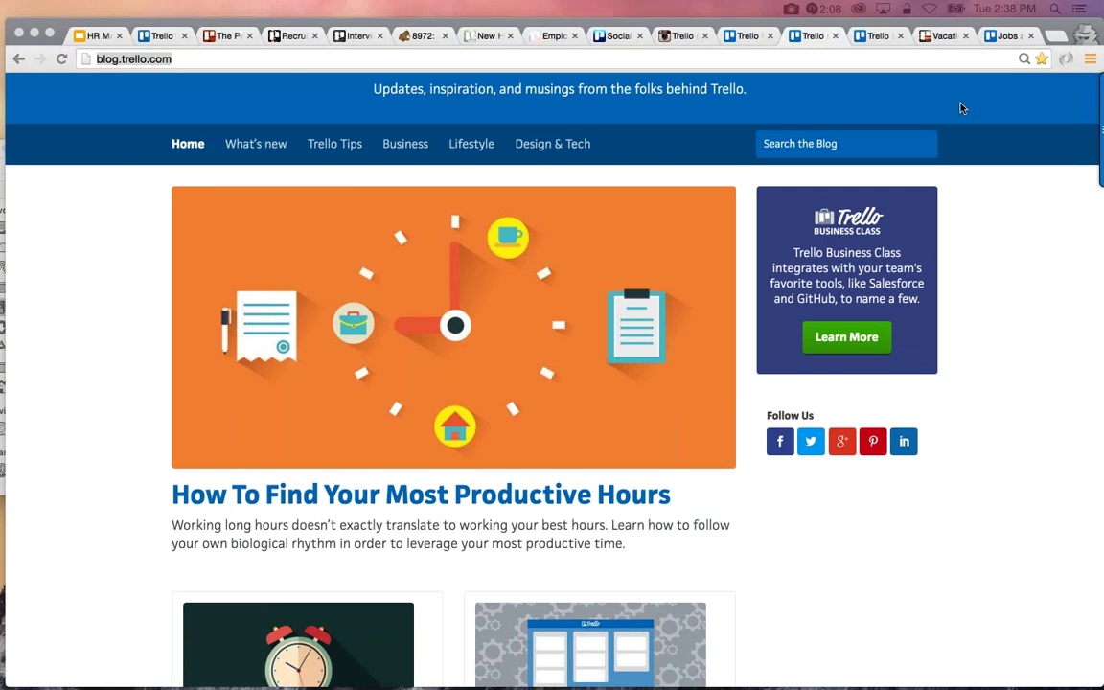
{"action": "key", "text": "super+Tab"}
{"action": "key", "text": "ctrl+Tab"}
{"action": "key", "text": "super+l"}
{"action": "key", "text": "super+c"}
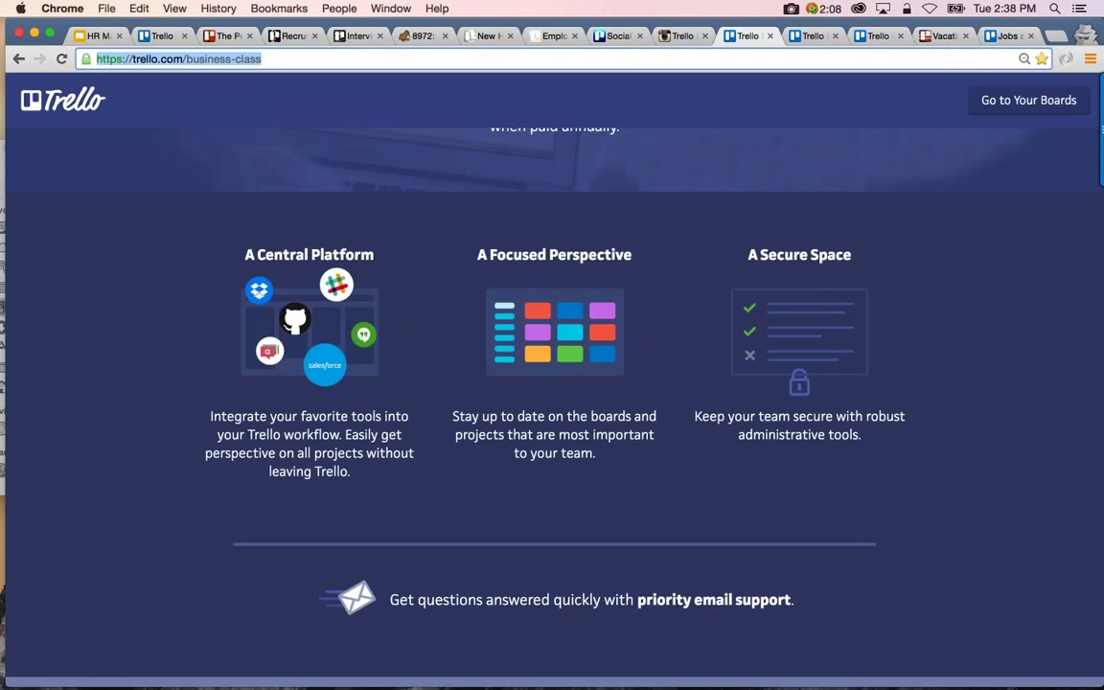
{"action": "key", "text": "super+Tab"}
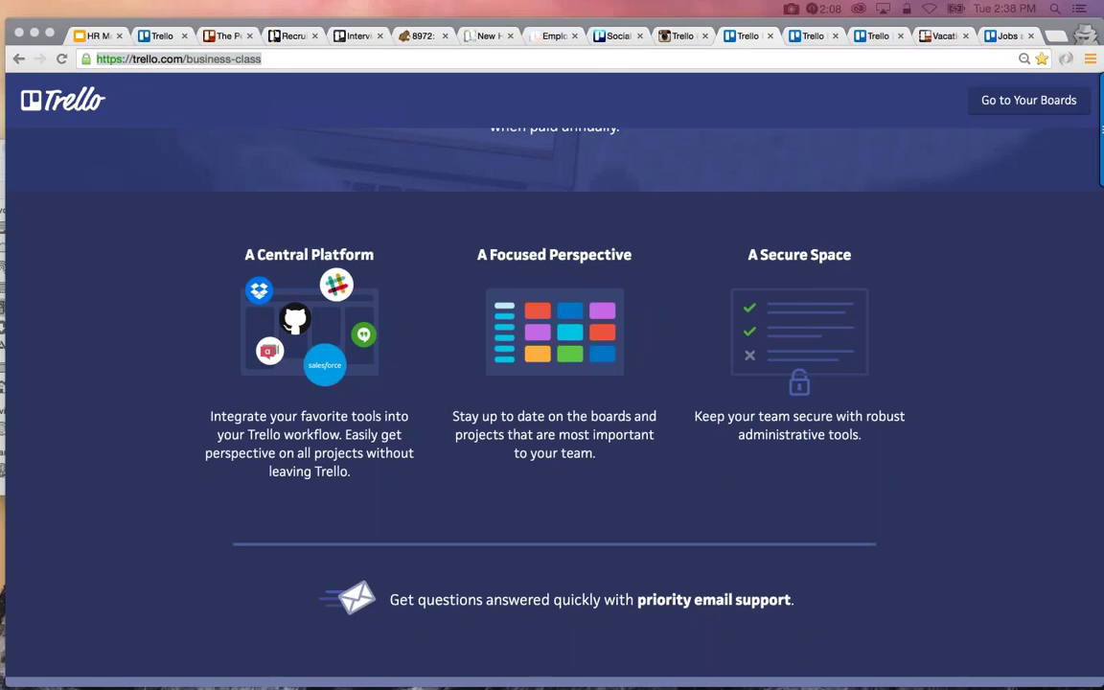
Filter the inspiration example boards to Small Business, view all again, then return to the board
{"action": "left_click", "coordinate": [877, 36]}
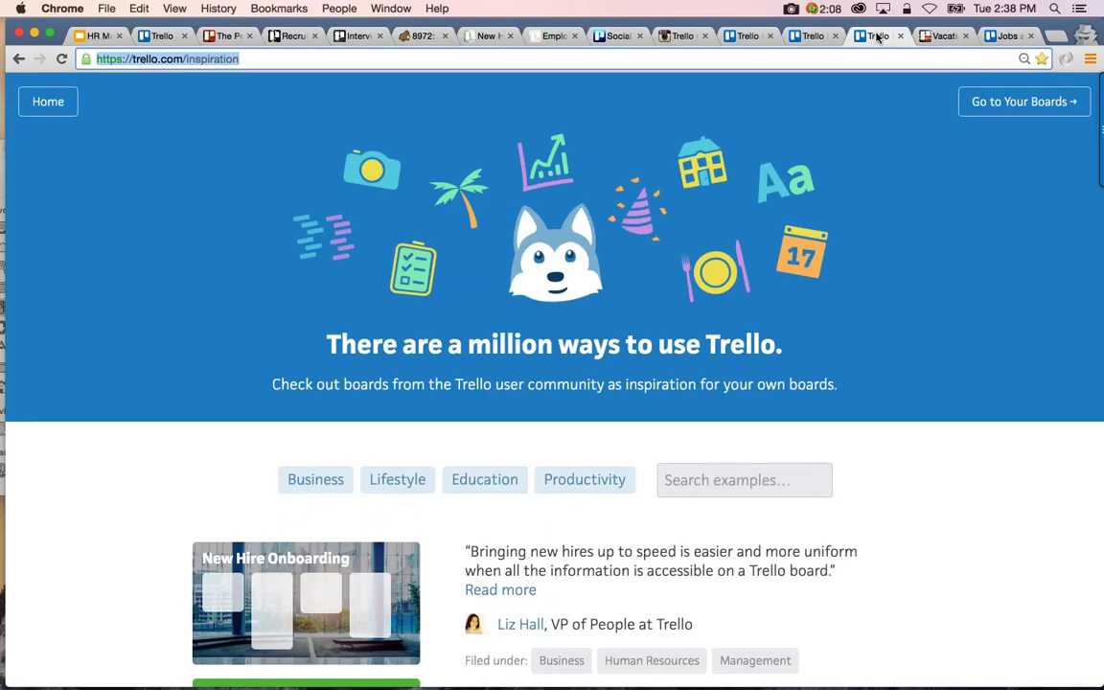
{"action": "scroll", "coordinate": [709, 372], "scroll_direction": "down", "scroll_amount": 10}
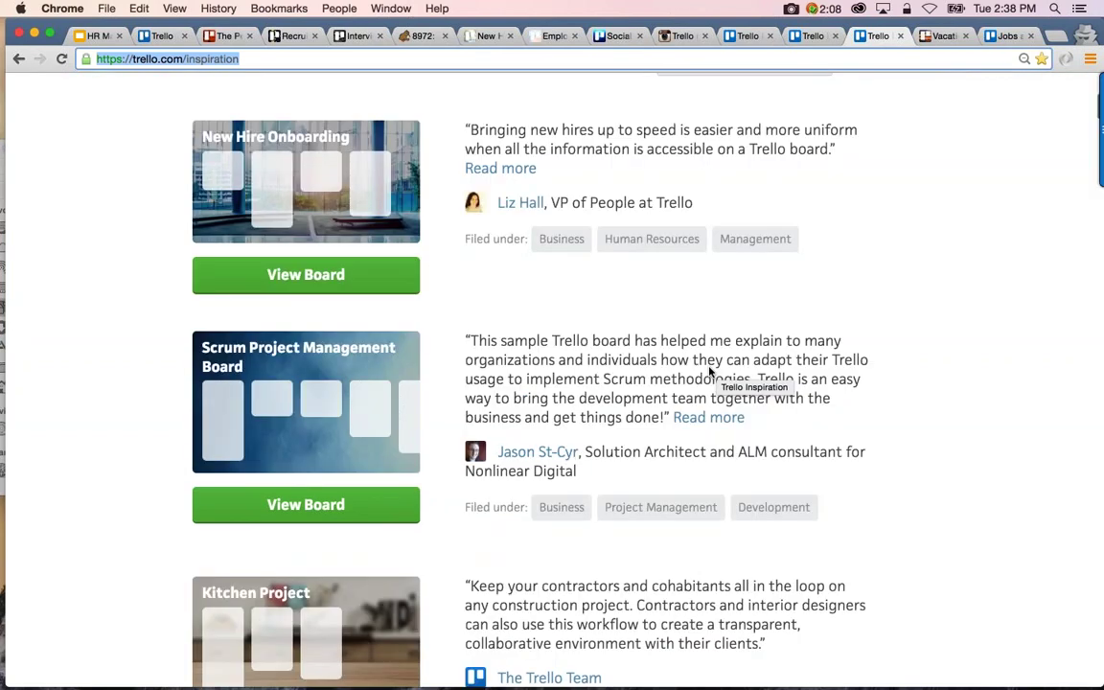
{"action": "scroll", "coordinate": [710, 372], "scroll_direction": "up", "scroll_amount": 10}
{"action": "left_click", "coordinate": [708, 370]}
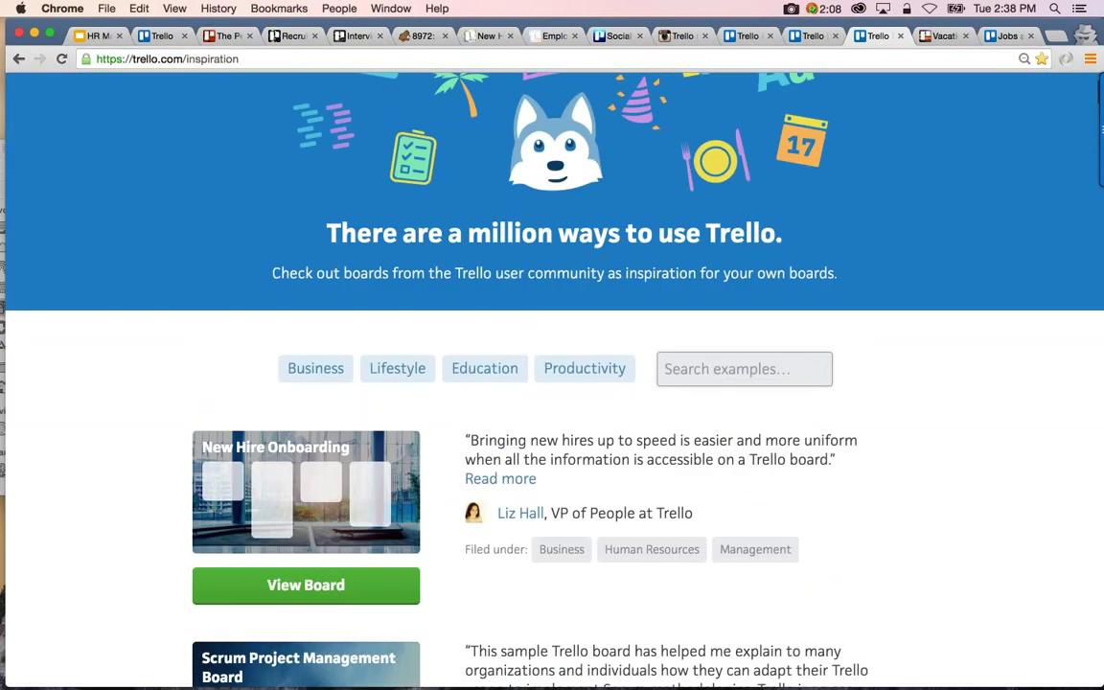
{"action": "scroll", "coordinate": [709, 372], "scroll_direction": "down", "scroll_amount": 20}
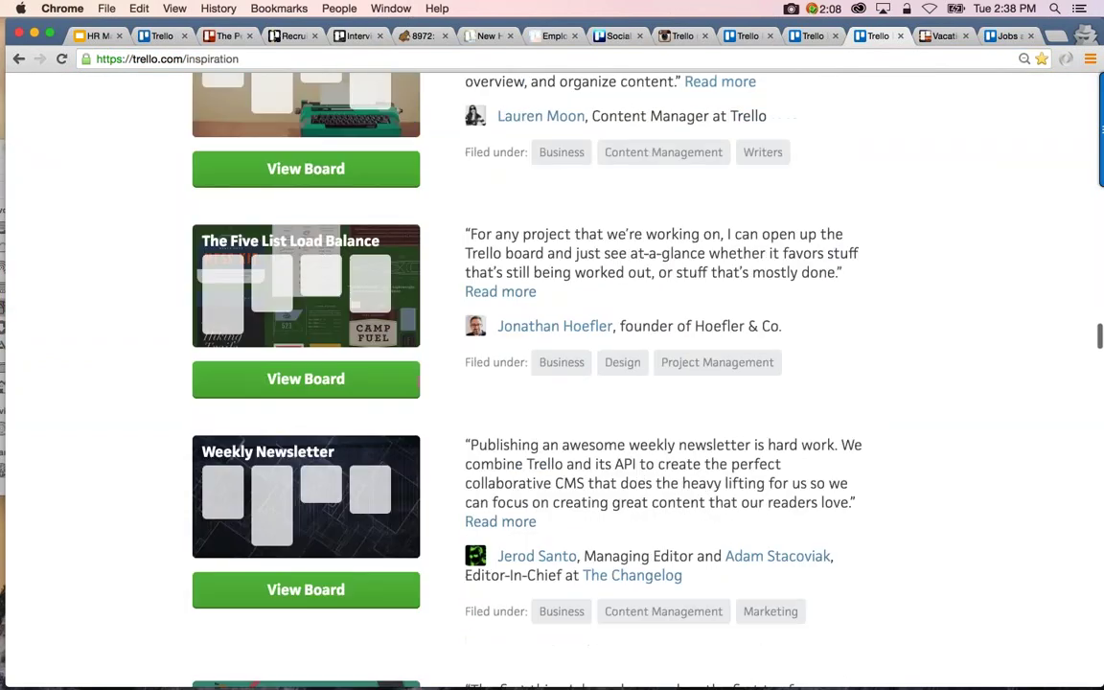
{"action": "scroll", "coordinate": [552, 383], "scroll_direction": "down", "scroll_amount": 20}
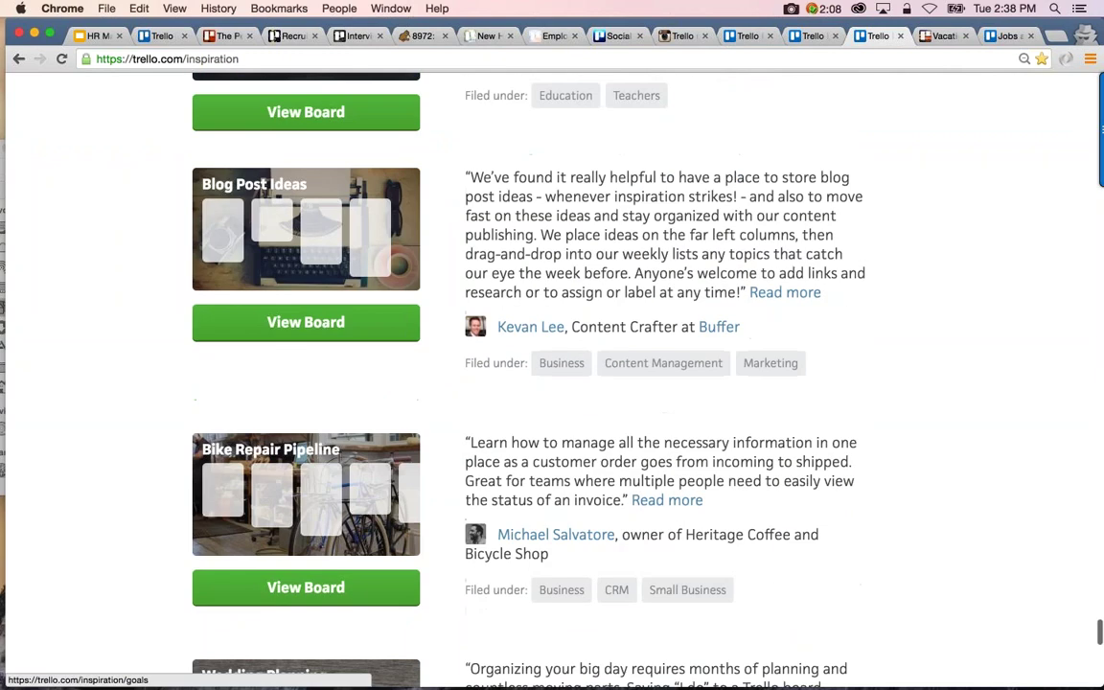
{"action": "scroll", "coordinate": [286, 447], "scroll_direction": "down", "scroll_amount": 3}
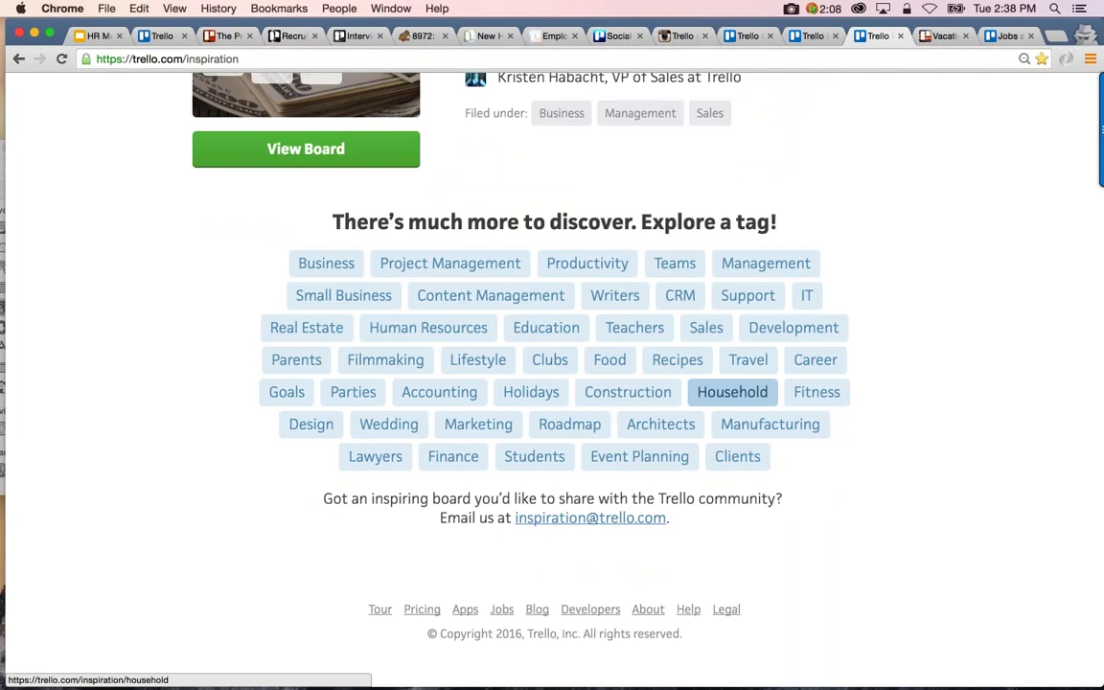
{"action": "left_click", "coordinate": [339, 295]}
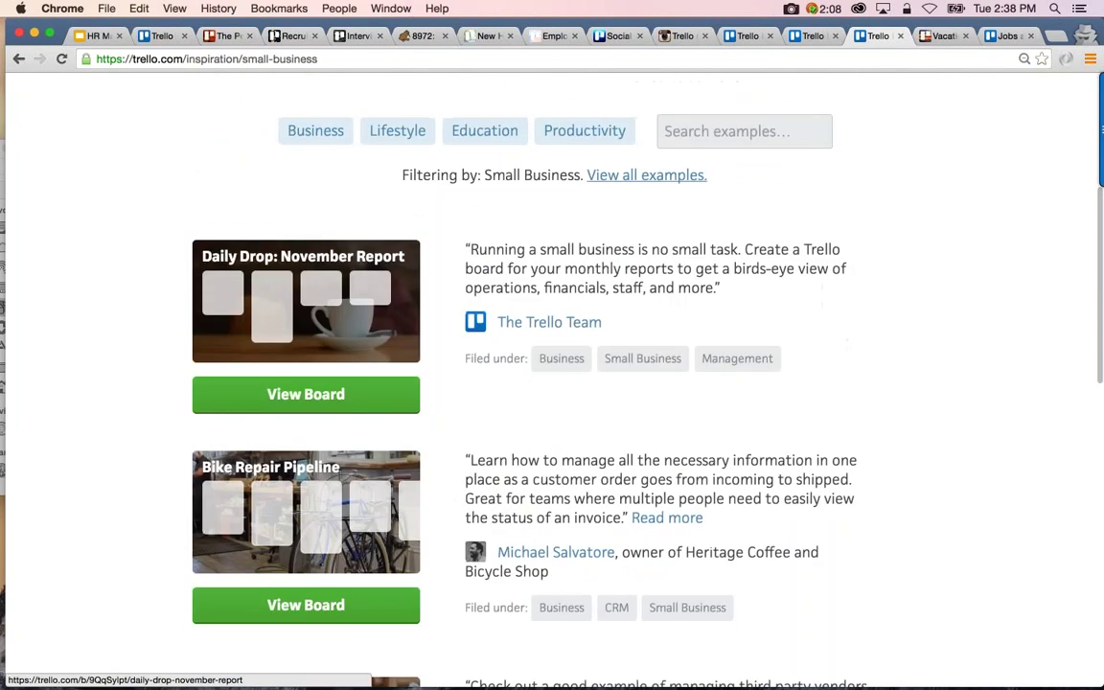
{"action": "left_click", "coordinate": [640, 178]}
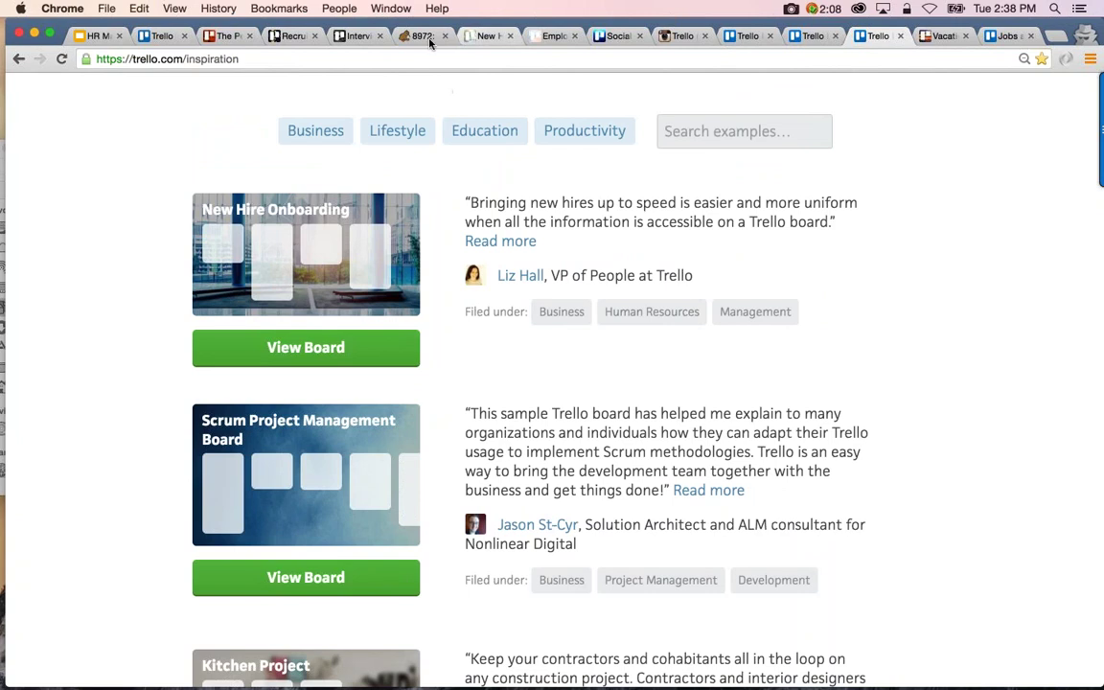
{"action": "left_click", "coordinate": [484, 37]}
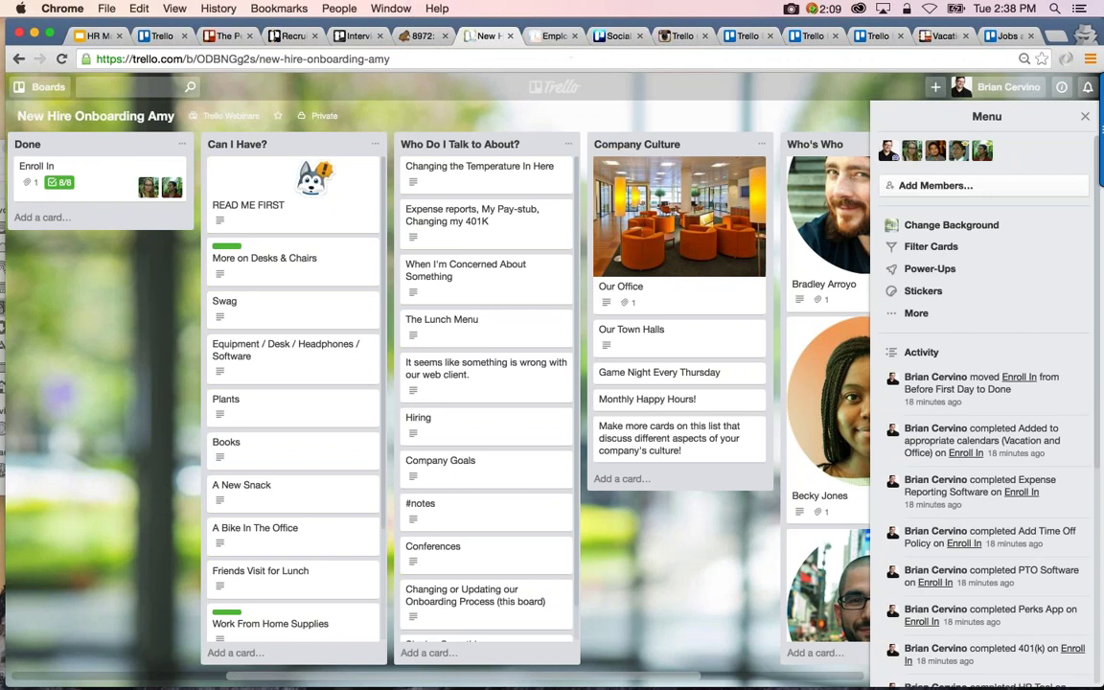
Close the New Hire Onboarding Amy board through More > Close Board and confirm
{"action": "scroll", "coordinate": [393, 383], "scroll_direction": "left", "scroll_amount": 5}
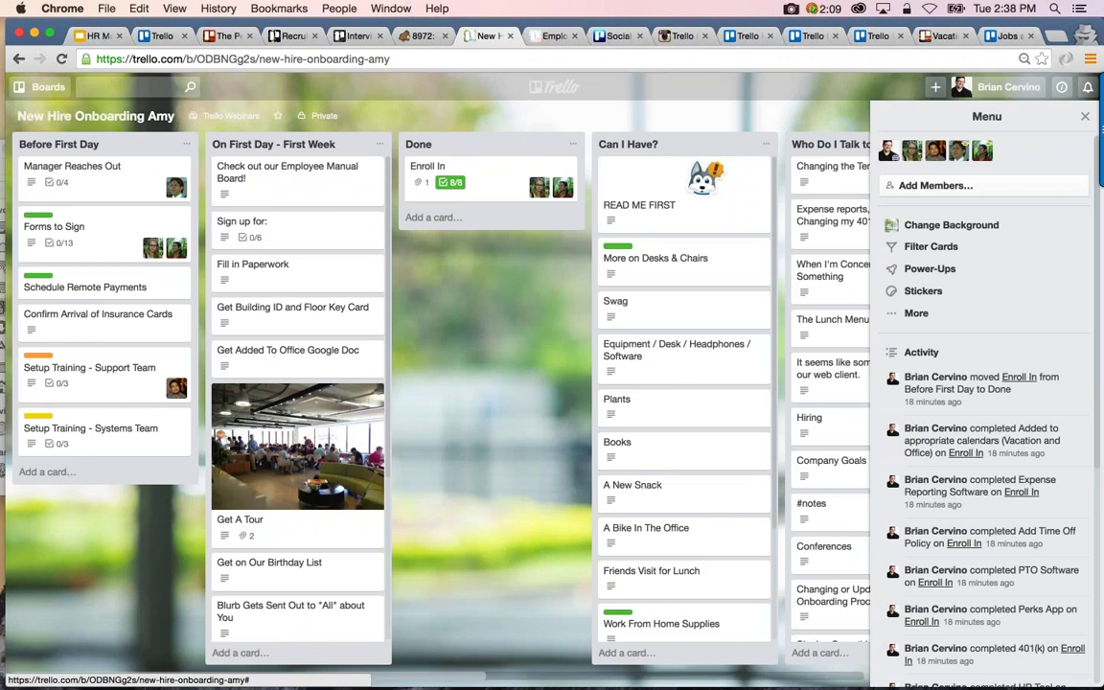
{"action": "left_click", "coordinate": [916, 313]}
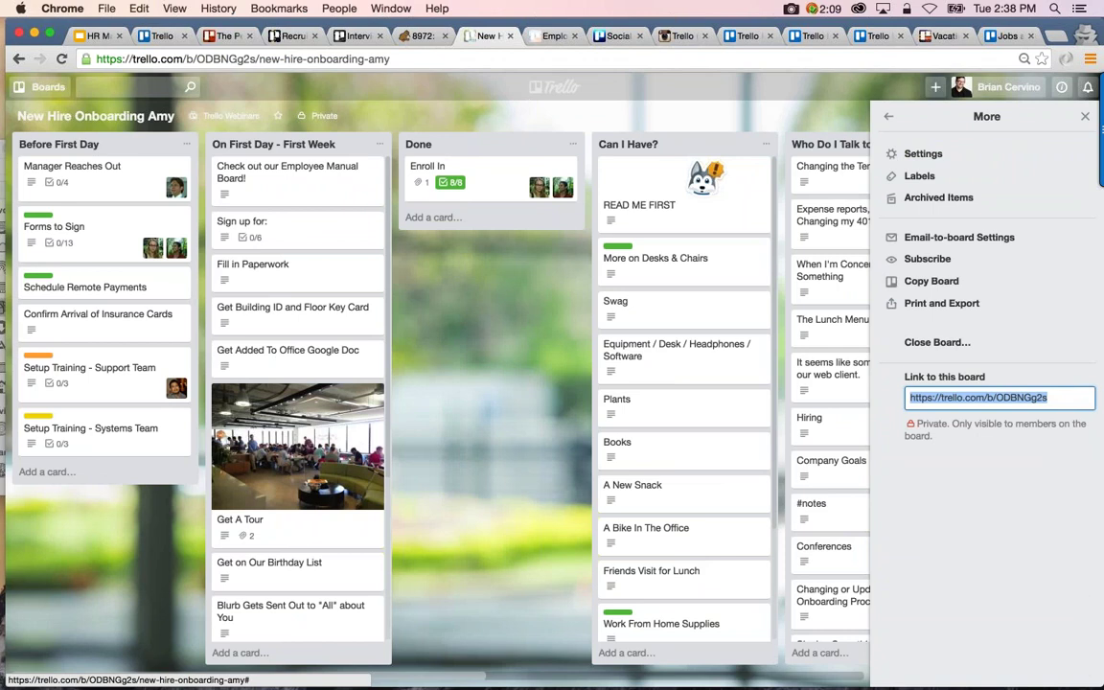
{"action": "left_click", "coordinate": [933, 350]}
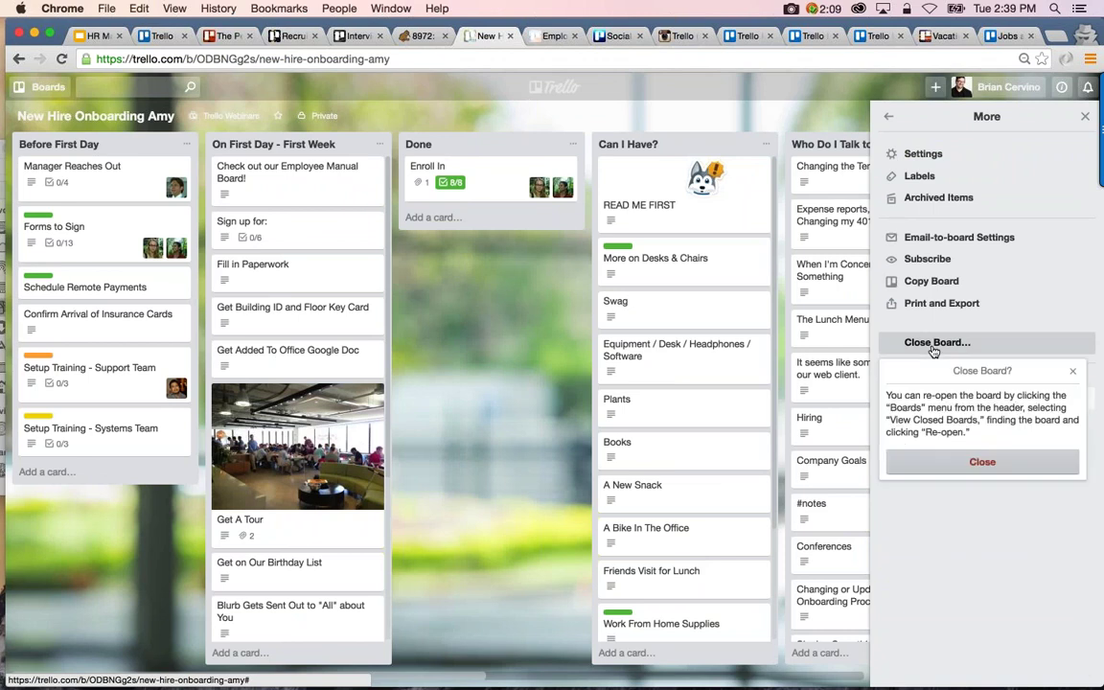
{"action": "left_click", "coordinate": [983, 462]}
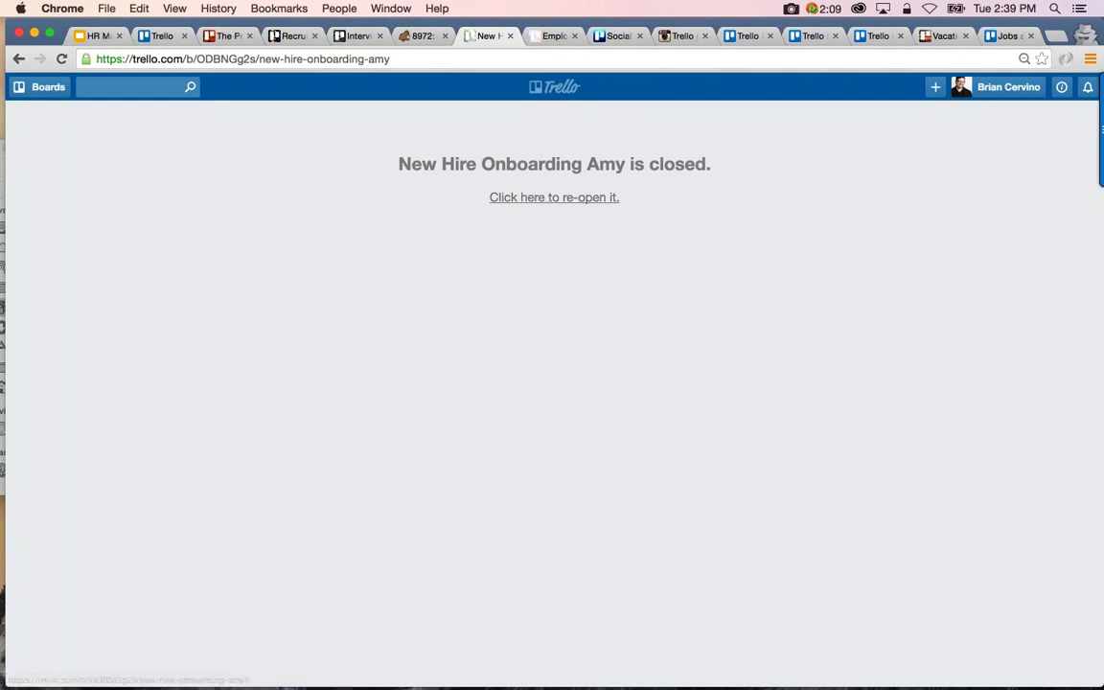
{"action": "left_click", "coordinate": [568, 199]}
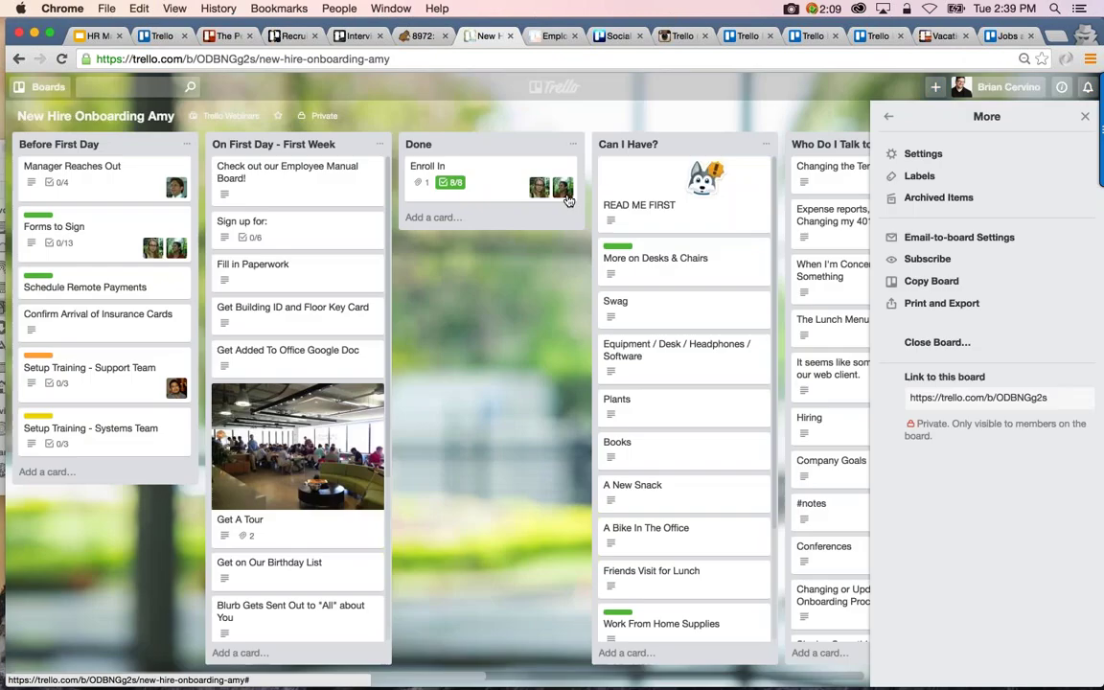
{"action": "scroll", "coordinate": [160, 214], "scroll_direction": "left", "scroll_amount": 5}
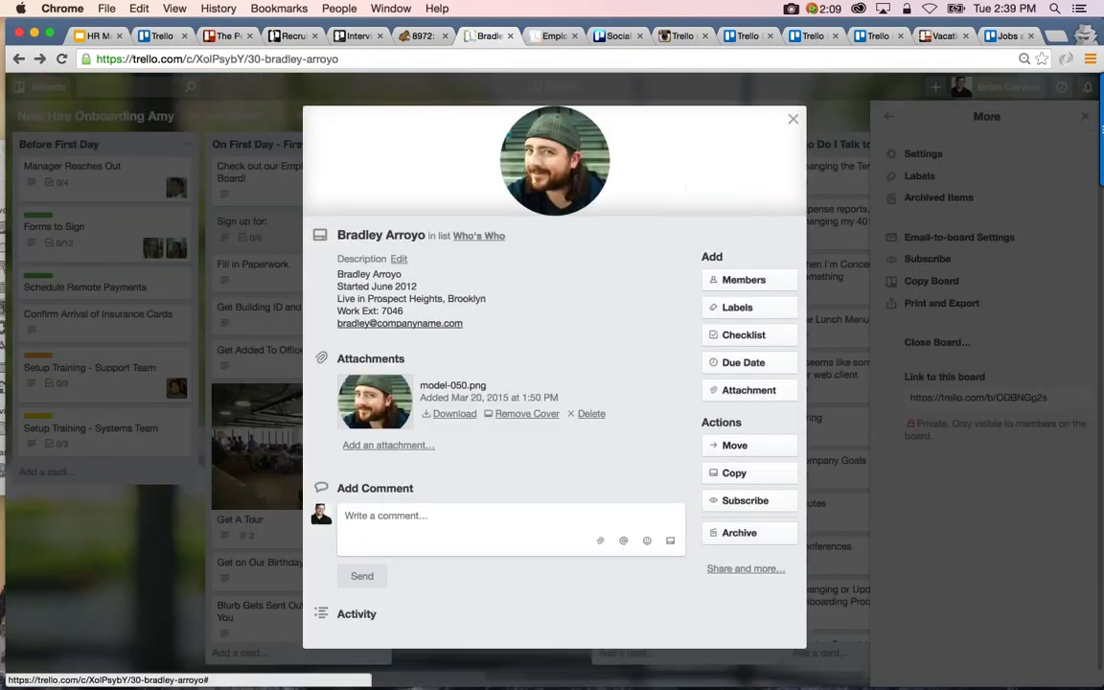
{"action": "left_click", "coordinate": [891, 120]}
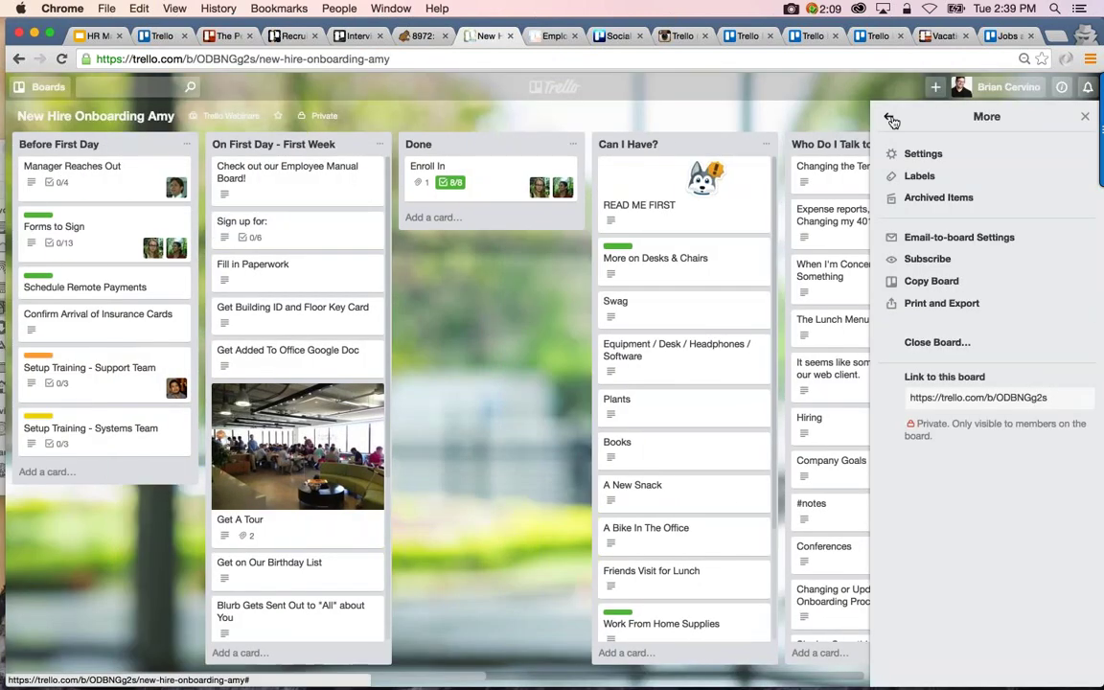
{"action": "left_click", "coordinate": [891, 120]}
{"action": "left_click", "coordinate": [917, 312]}
{"action": "left_click", "coordinate": [925, 343]}
{"action": "left_click", "coordinate": [908, 462]}
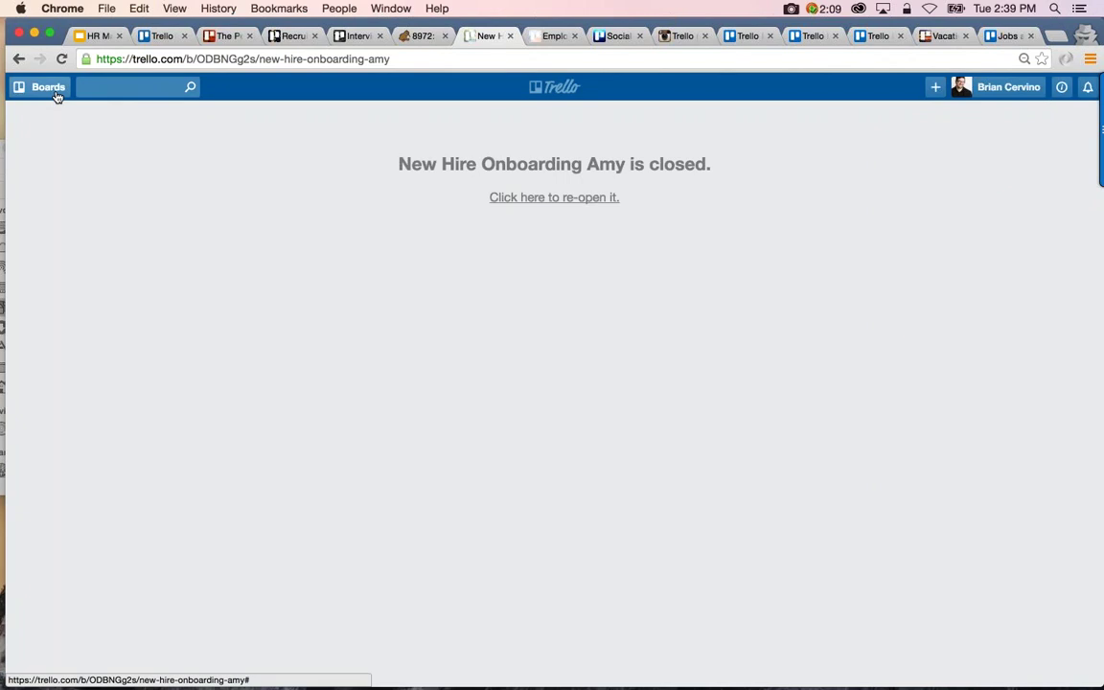
Re-open the New Hire Onboarding Amy board from the closed boards list
{"action": "left_click", "coordinate": [48, 87]}
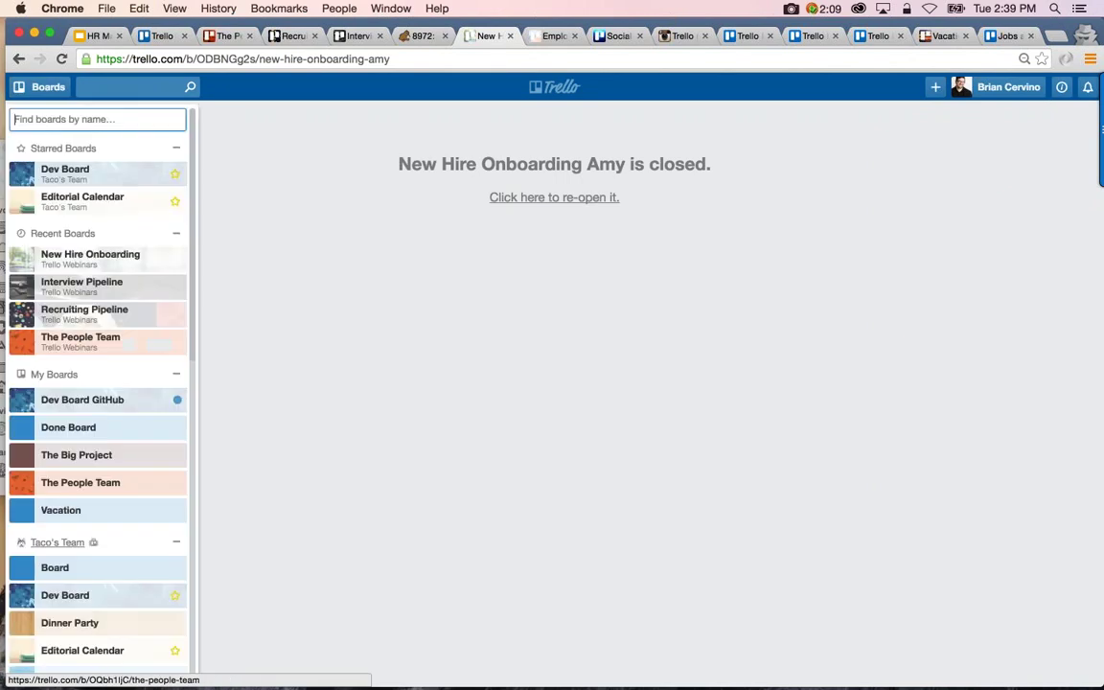
{"action": "scroll", "coordinate": [87, 335], "scroll_direction": "down", "scroll_amount": 5}
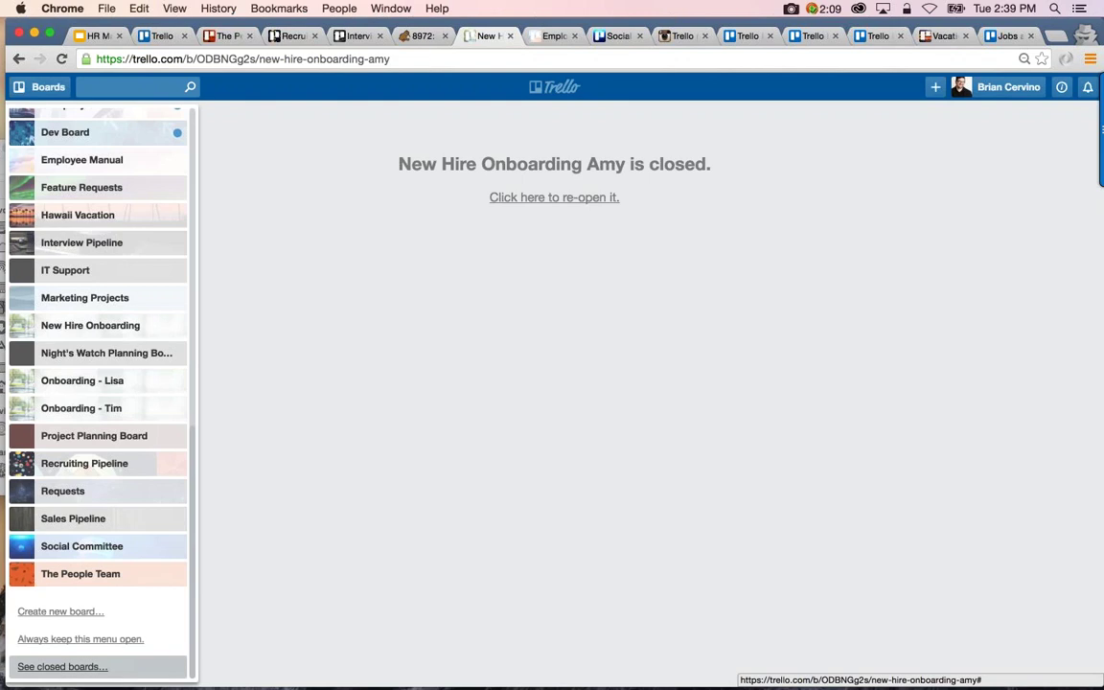
{"action": "left_click", "coordinate": [62, 666]}
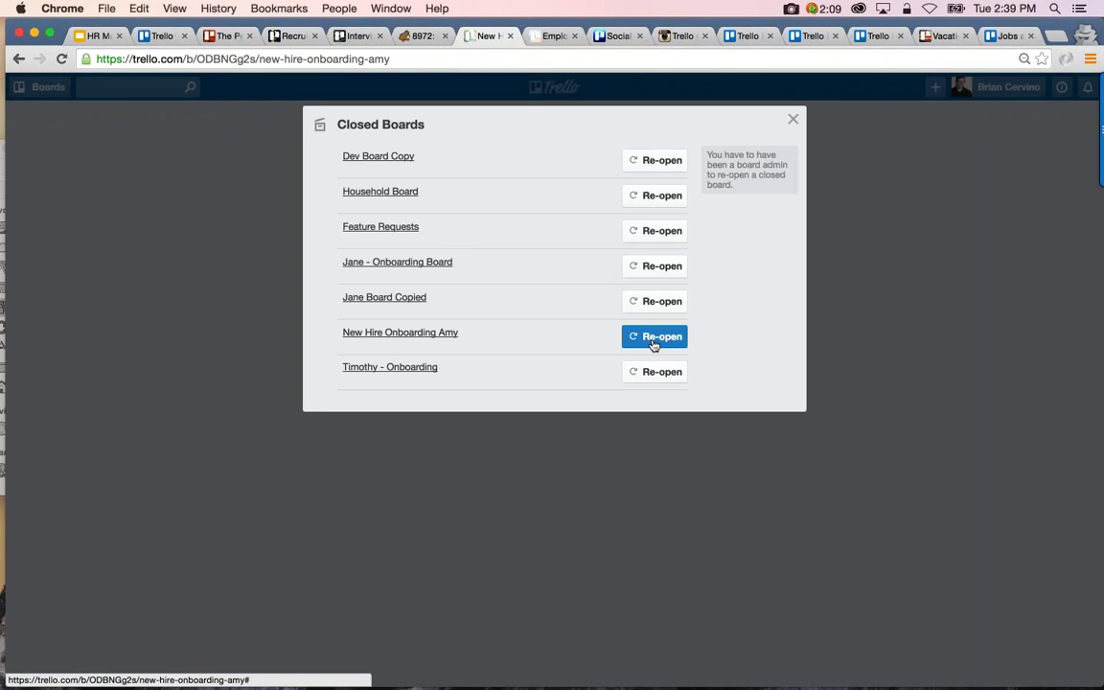
{"action": "left_click", "coordinate": [653, 337]}
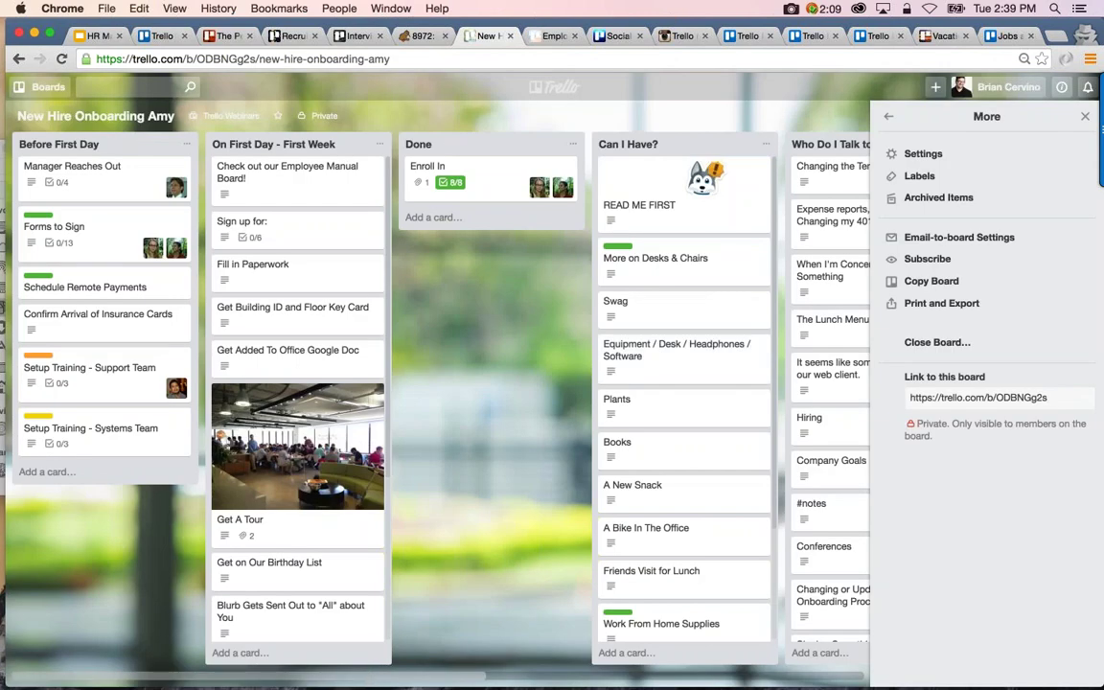
{"action": "scroll", "coordinate": [393, 384], "scroll_direction": "right", "scroll_amount": 5}
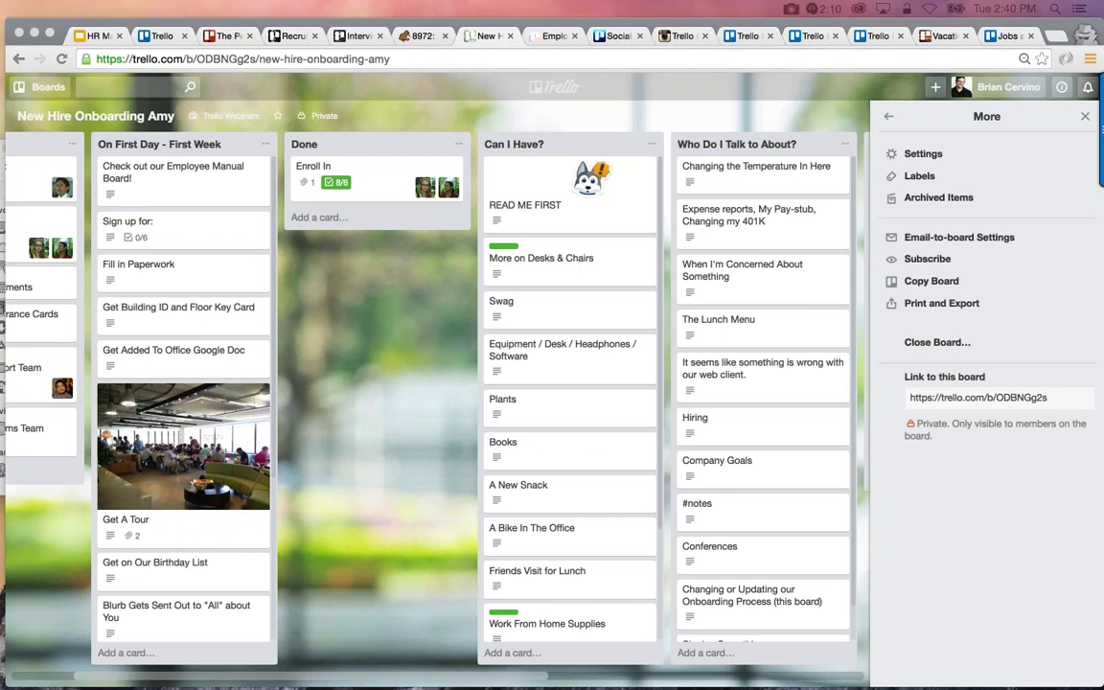
{"action": "scroll", "coordinate": [609, 468], "scroll_direction": "left", "scroll_amount": 3}
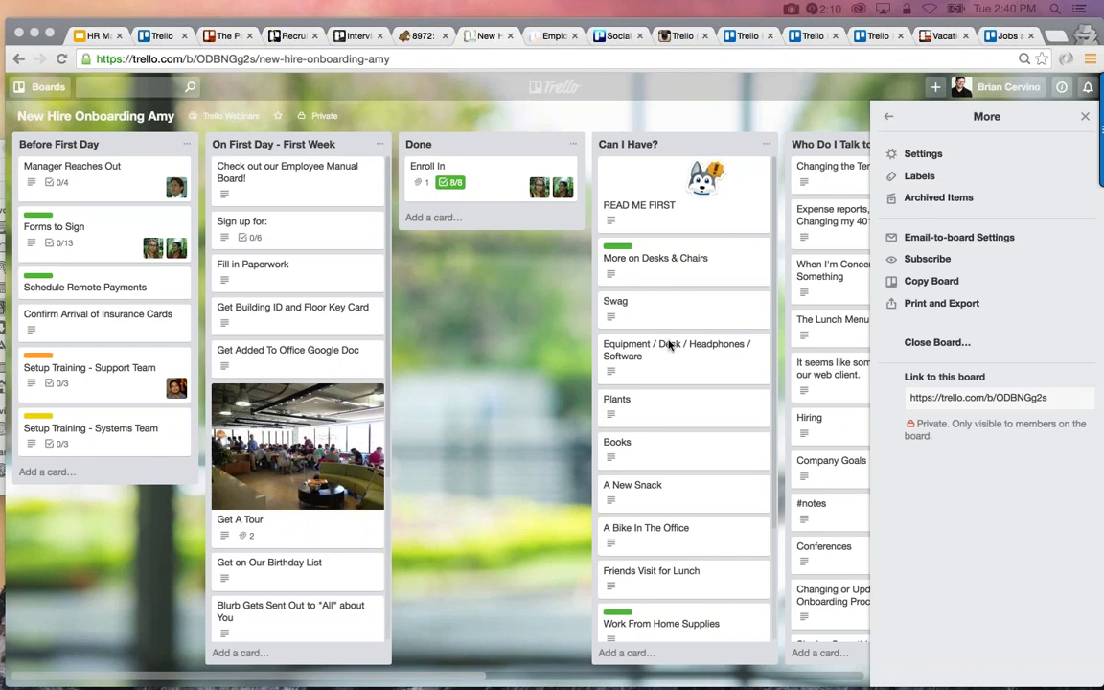
{"action": "scroll", "coordinate": [669, 347], "scroll_direction": "right", "scroll_amount": 10}
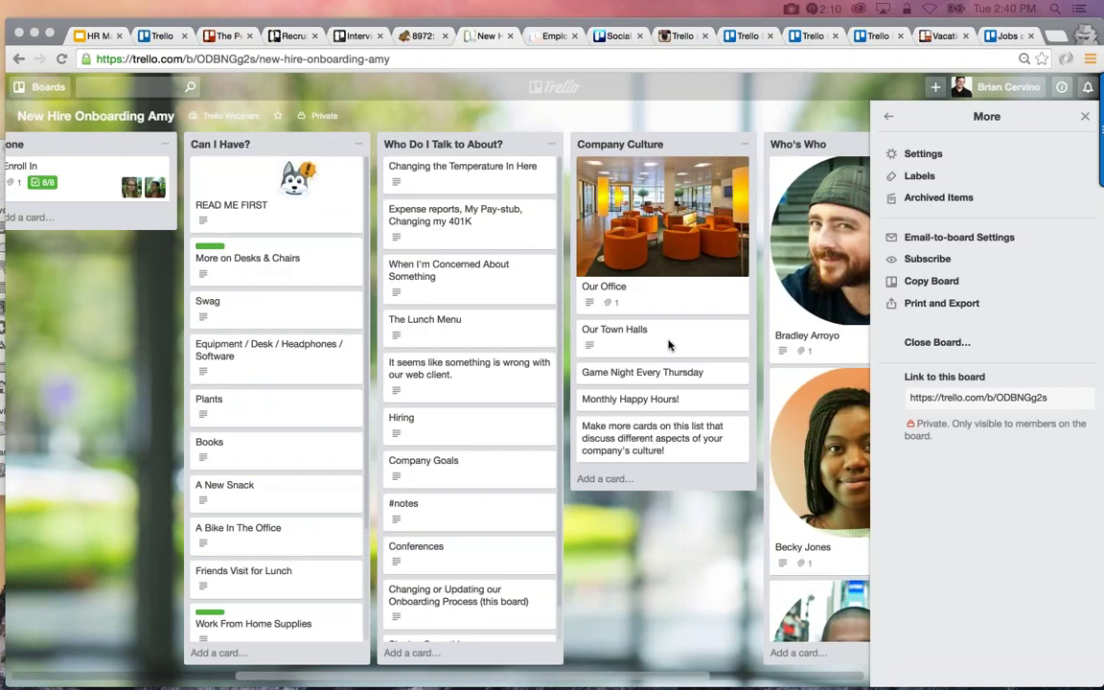
{"action": "scroll", "coordinate": [455, 417], "scroll_direction": "left", "scroll_amount": 3}
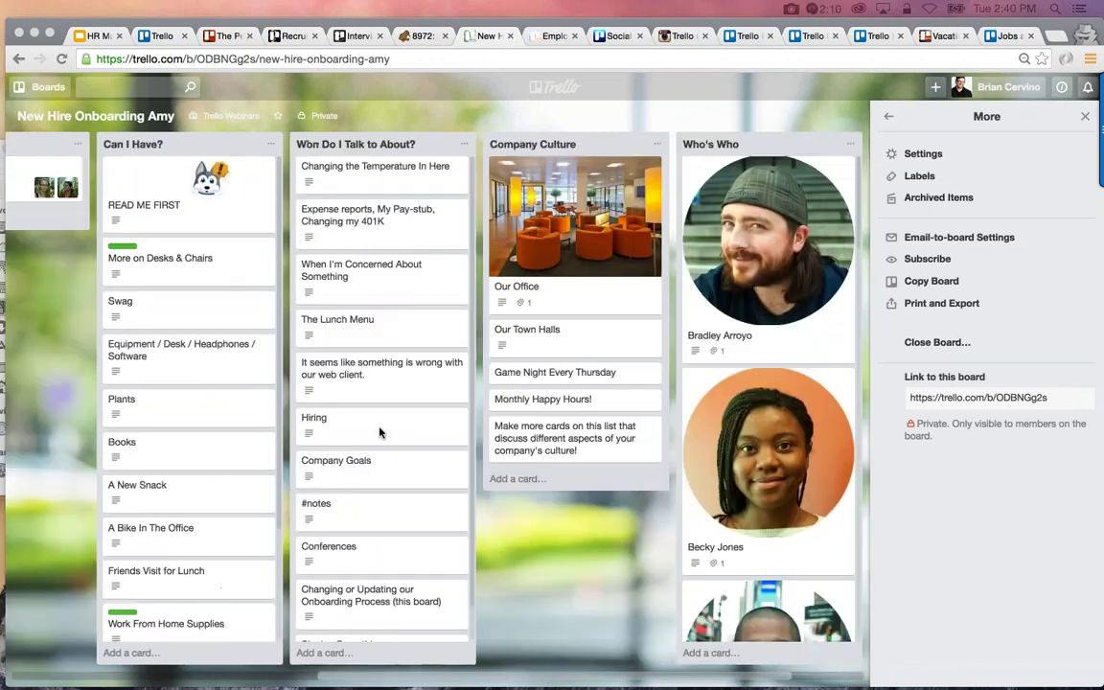
Archive the card about making more culture cards, then restore it to Company Culture
{"action": "left_click", "coordinate": [555, 435]}
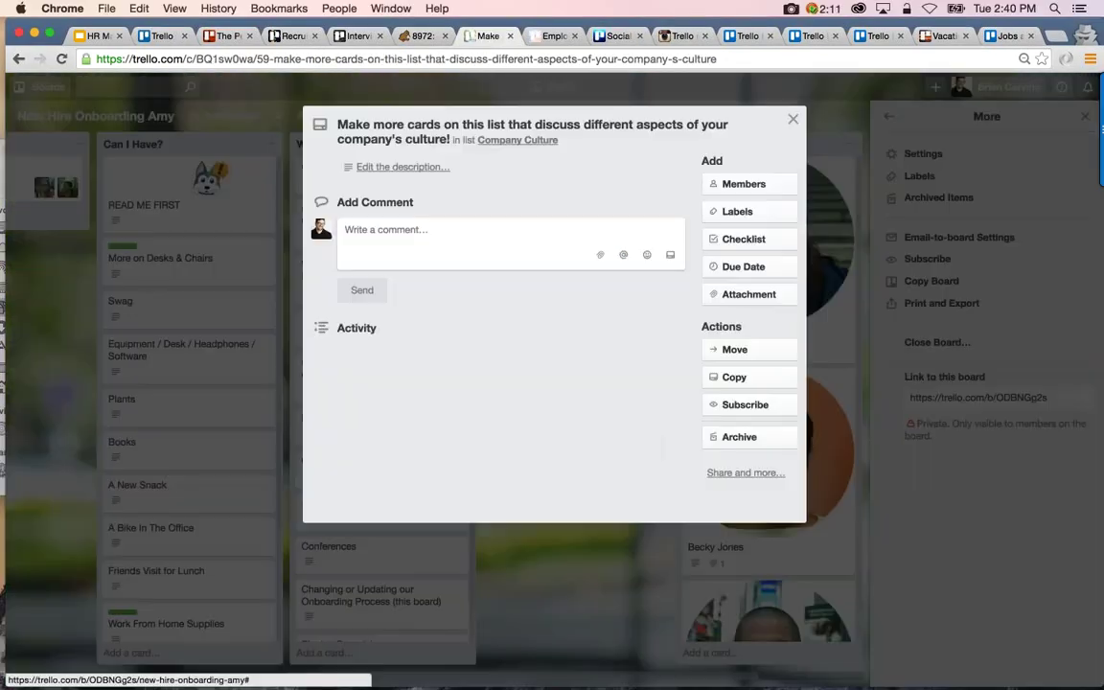
{"action": "left_click", "coordinate": [743, 438]}
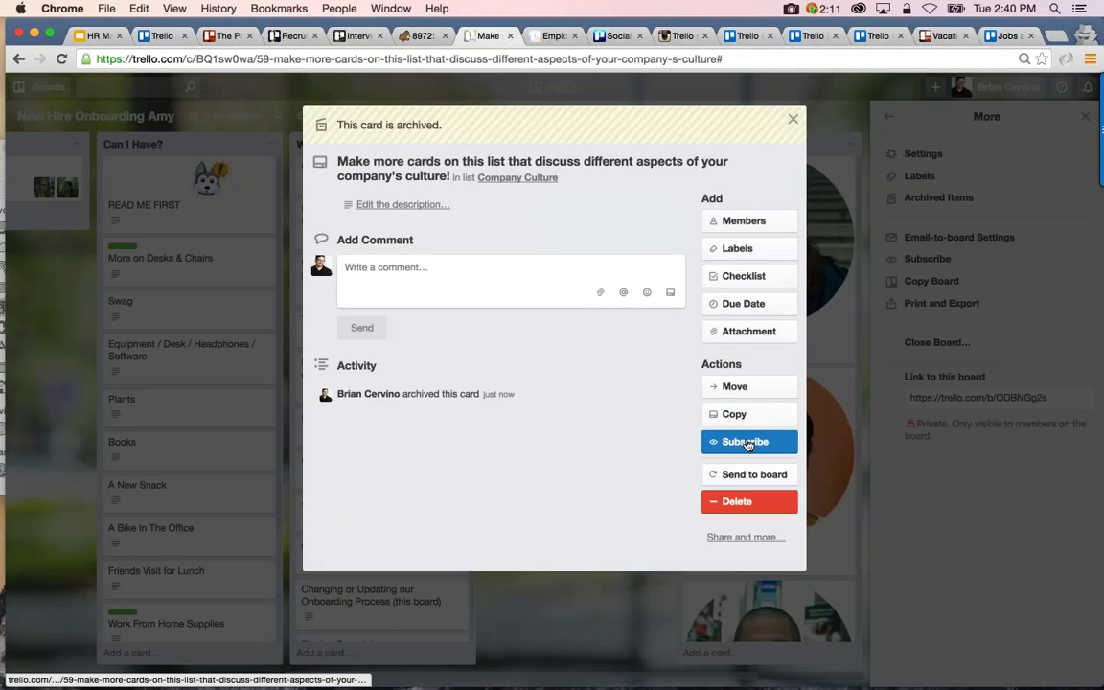
{"action": "left_click", "coordinate": [792, 120]}
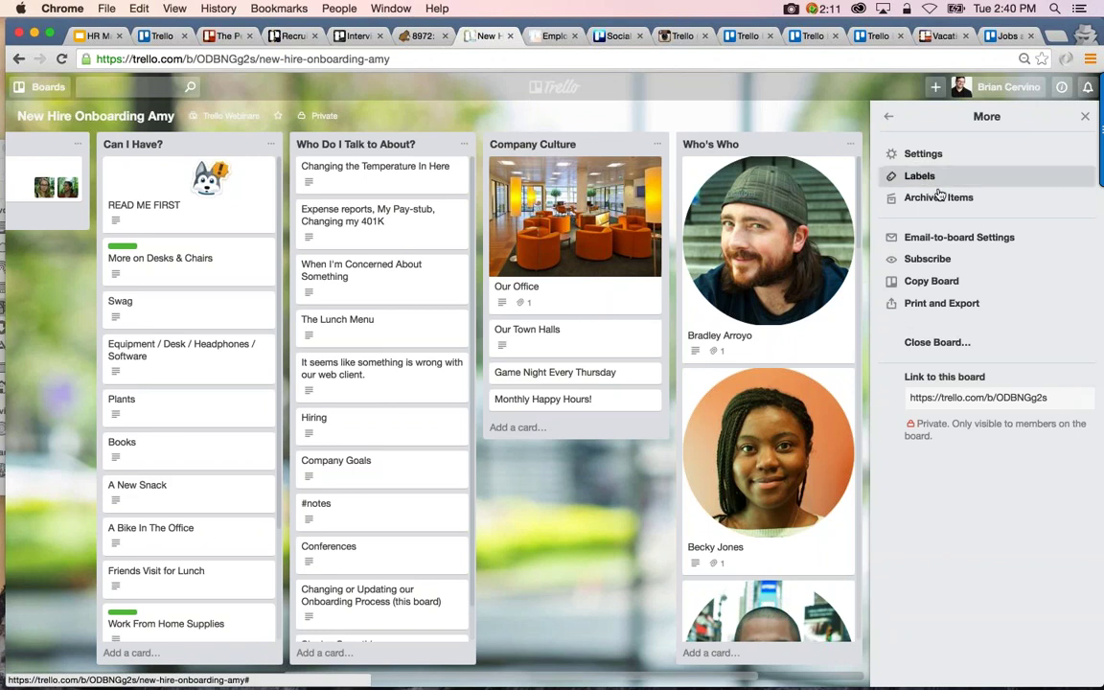
{"action": "left_click", "coordinate": [942, 201]}
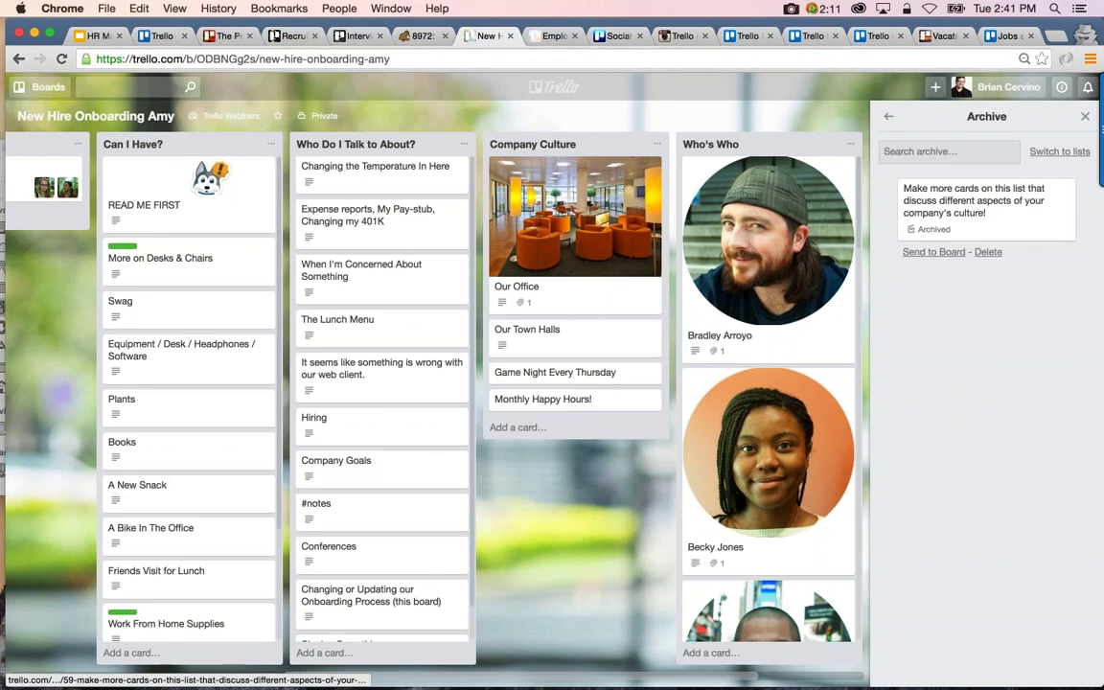
{"action": "left_click", "coordinate": [934, 206]}
{"action": "left_click", "coordinate": [792, 119]}
{"action": "left_click", "coordinate": [934, 252]}
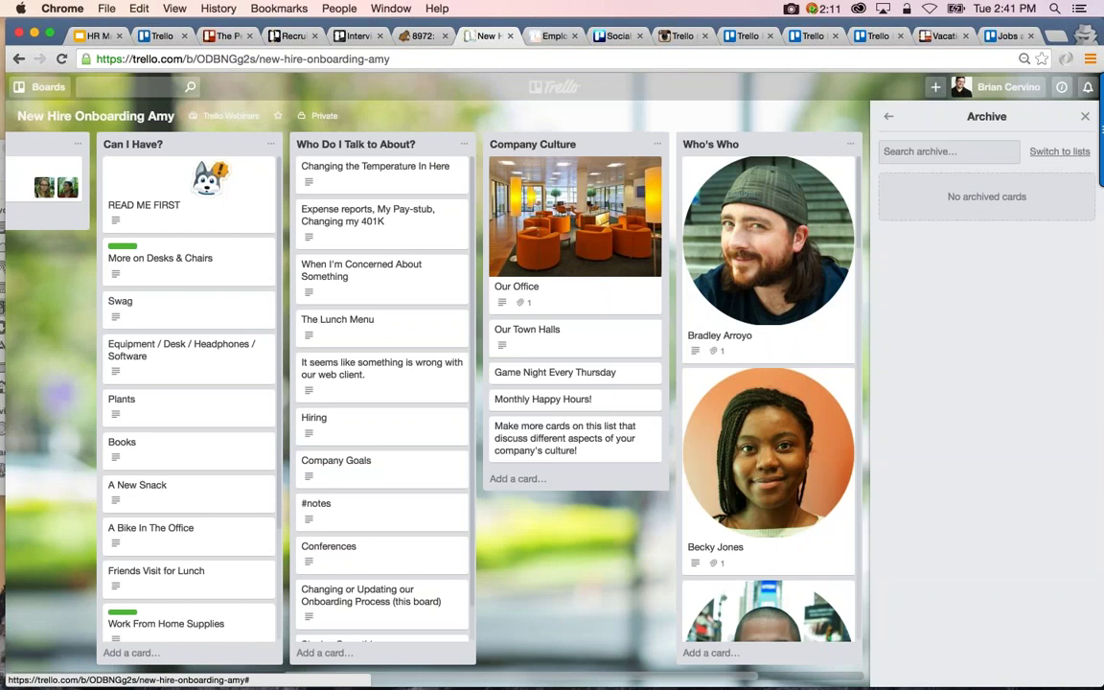
Archive the Company Culture list, then send it back to the board
{"action": "left_click", "coordinate": [656, 144]}
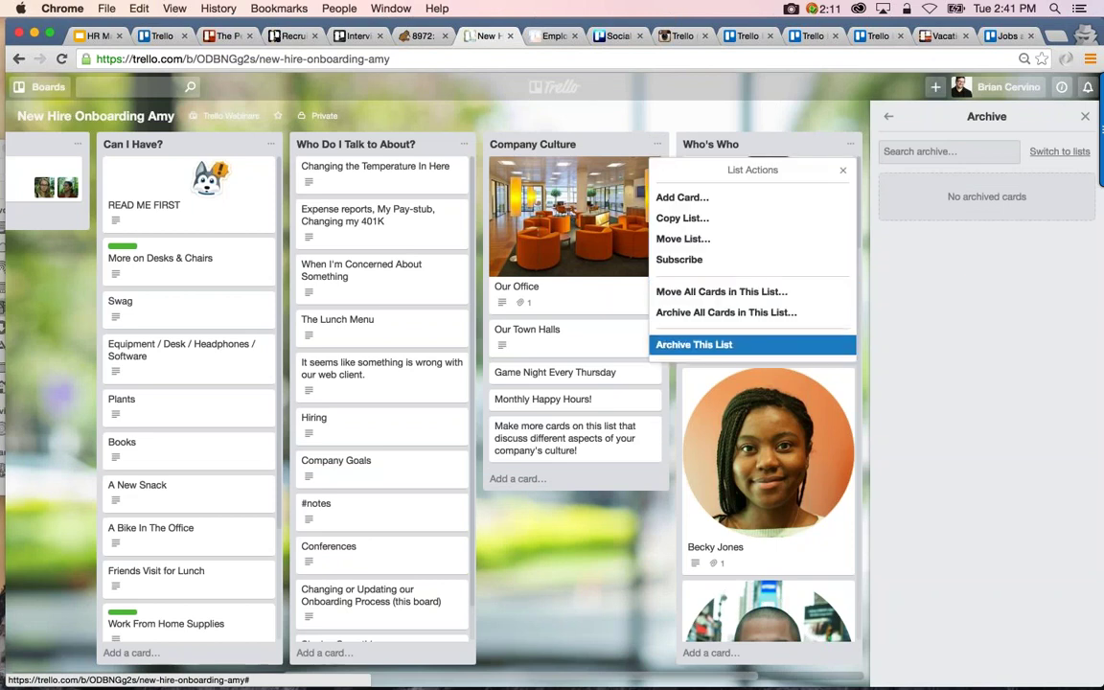
{"action": "left_click", "coordinate": [694, 344]}
{"action": "left_click", "coordinate": [1049, 153]}
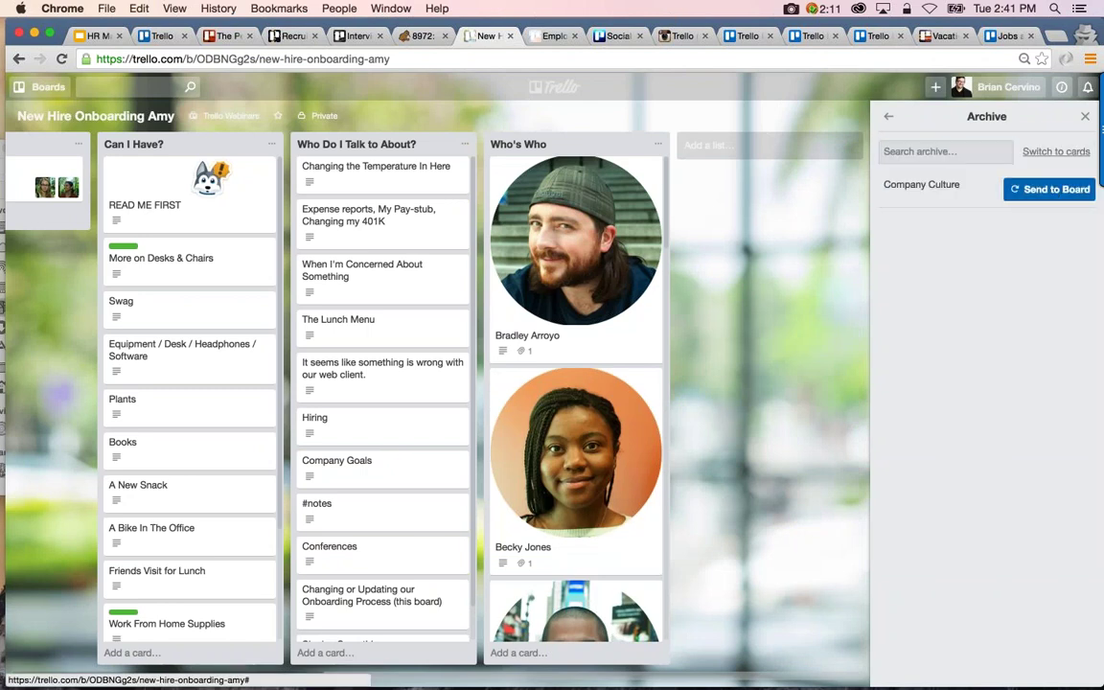
{"action": "left_click", "coordinate": [1054, 189]}
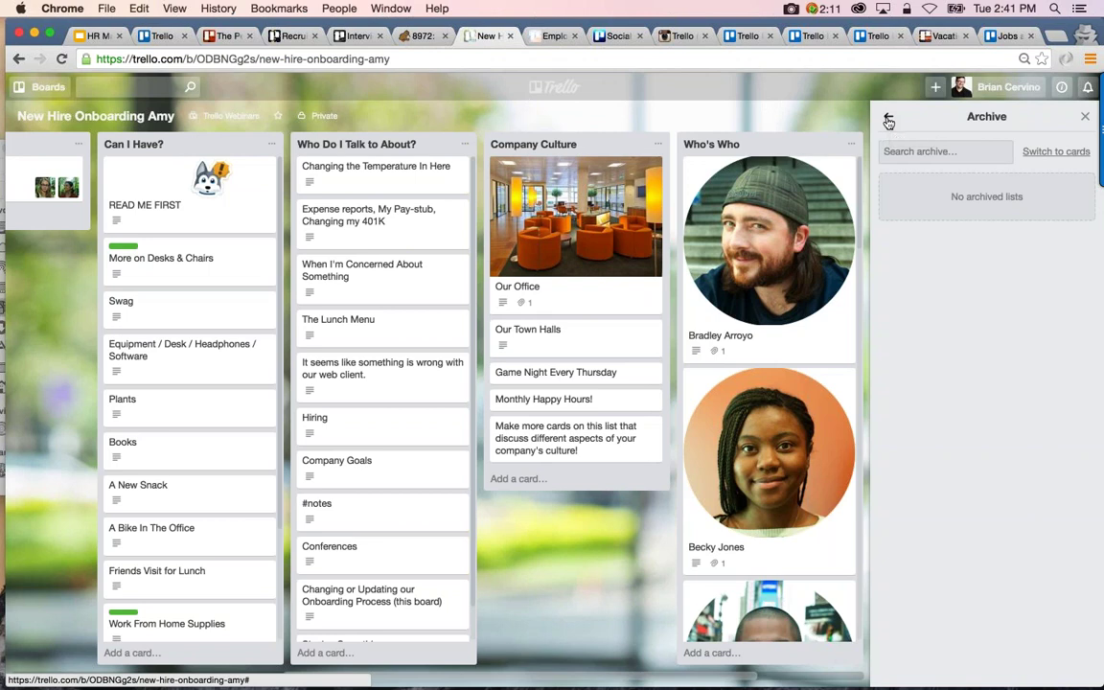
{"action": "left_click", "coordinate": [889, 119]}
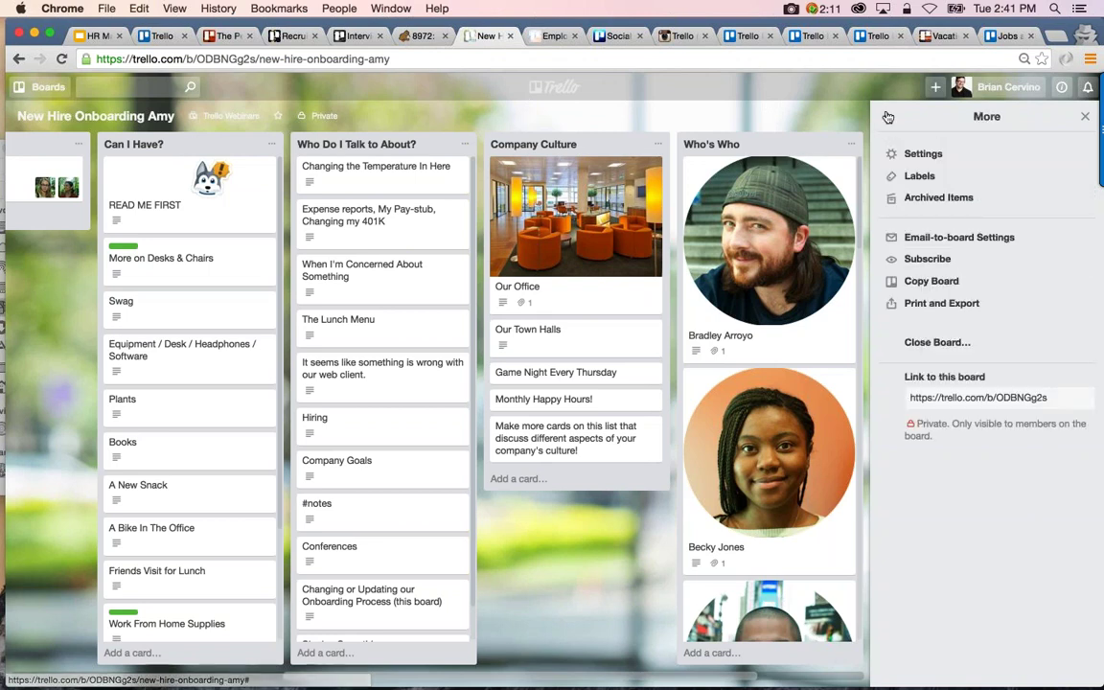
Start adding a board member and enter the new hire's e-mail address
{"action": "left_click", "coordinate": [889, 116]}
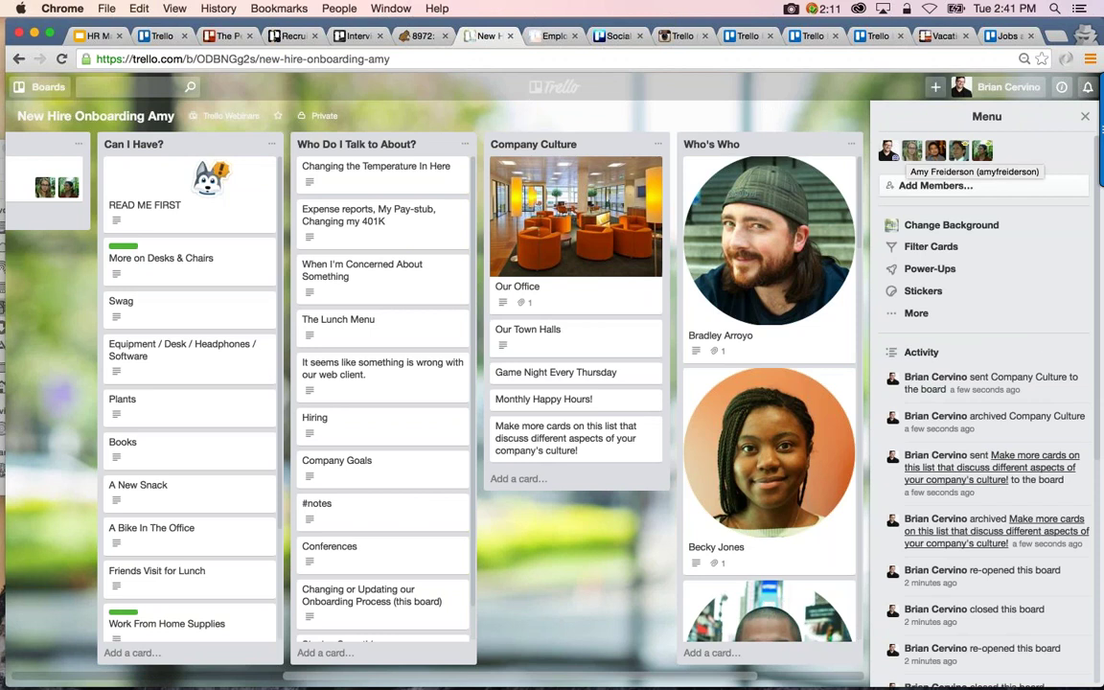
{"action": "left_click", "coordinate": [972, 187]}
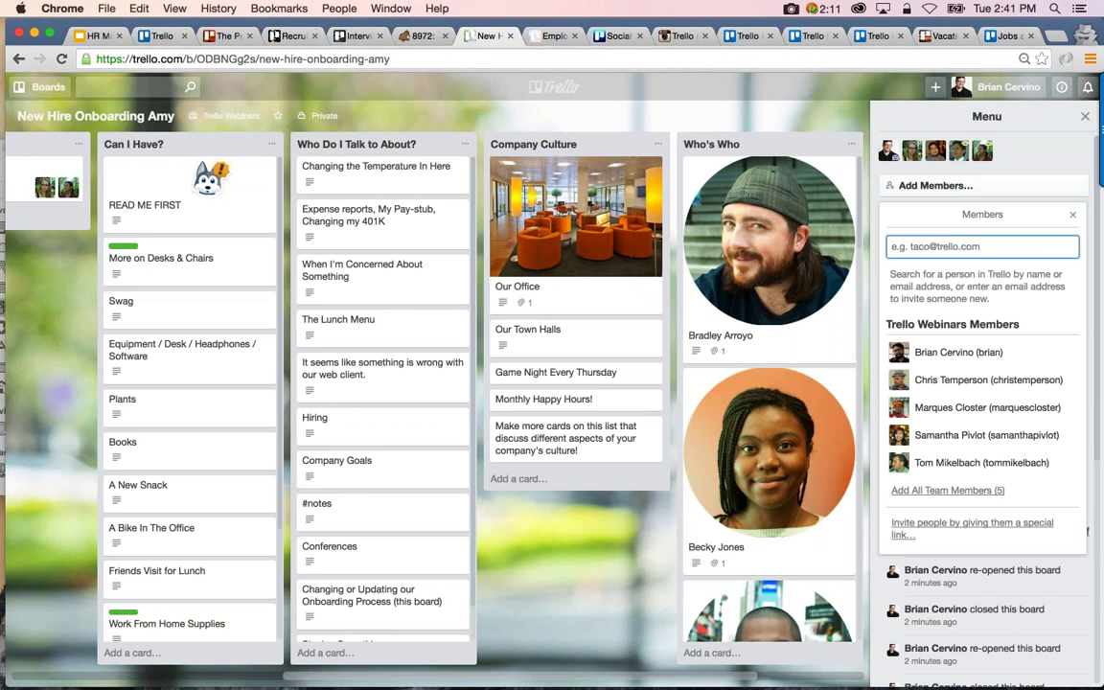
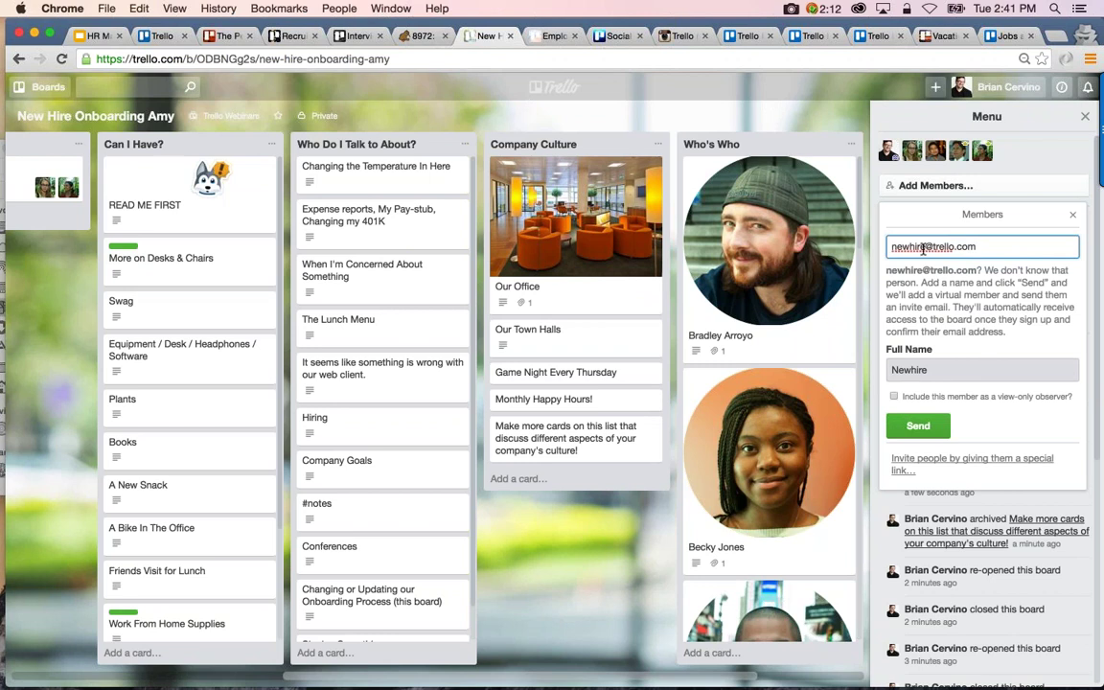
Set the invitee's full name to 'New Hire', send the invitation, and check the NH member details
{"action": "left_click", "coordinate": [911, 373]}
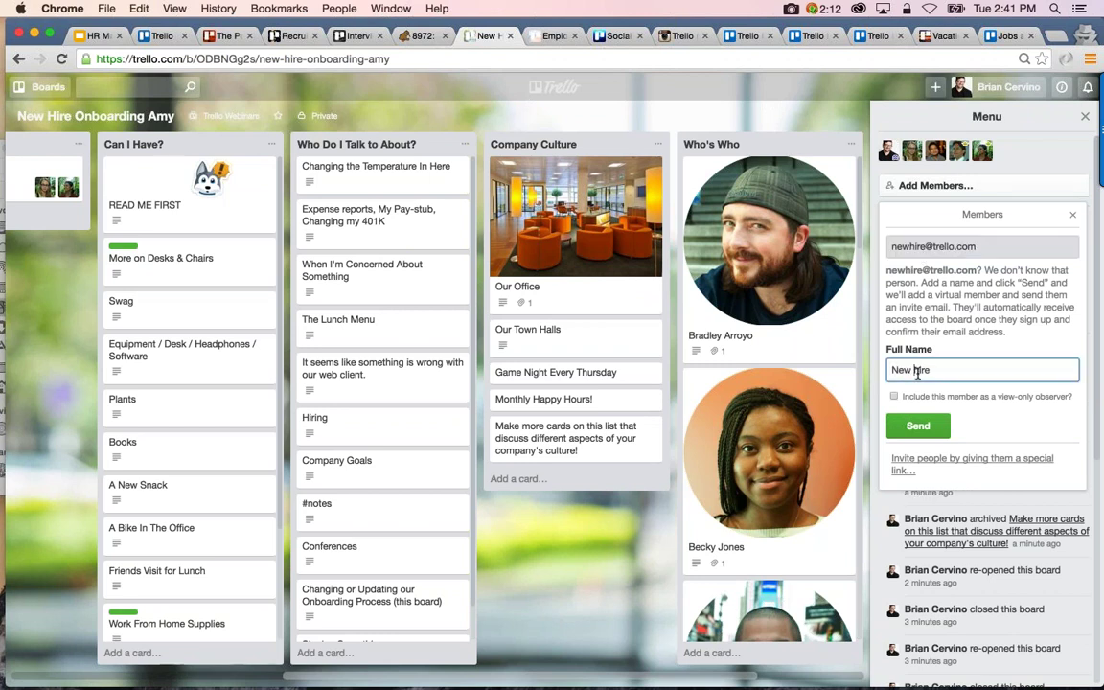
{"action": "type", "text": "hire"}
{"action": "left_click", "coordinate": [917, 373]}
{"action": "key", "text": "BackSpace"}
{"action": "type", "text": "H"}
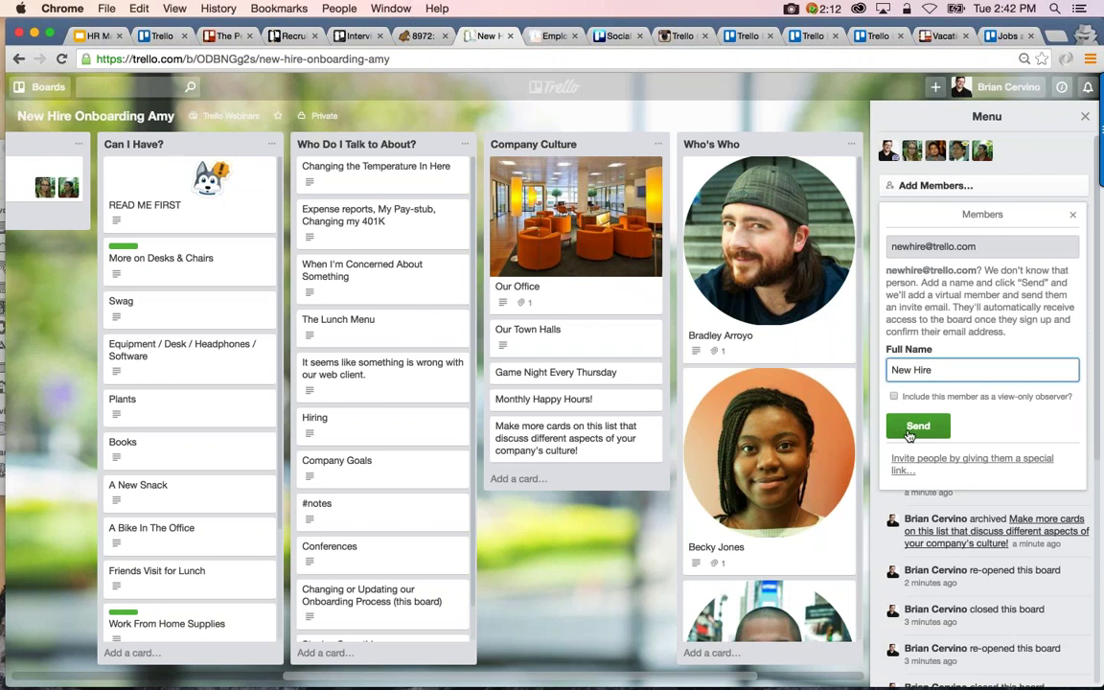
{"action": "left_click", "coordinate": [917, 427]}
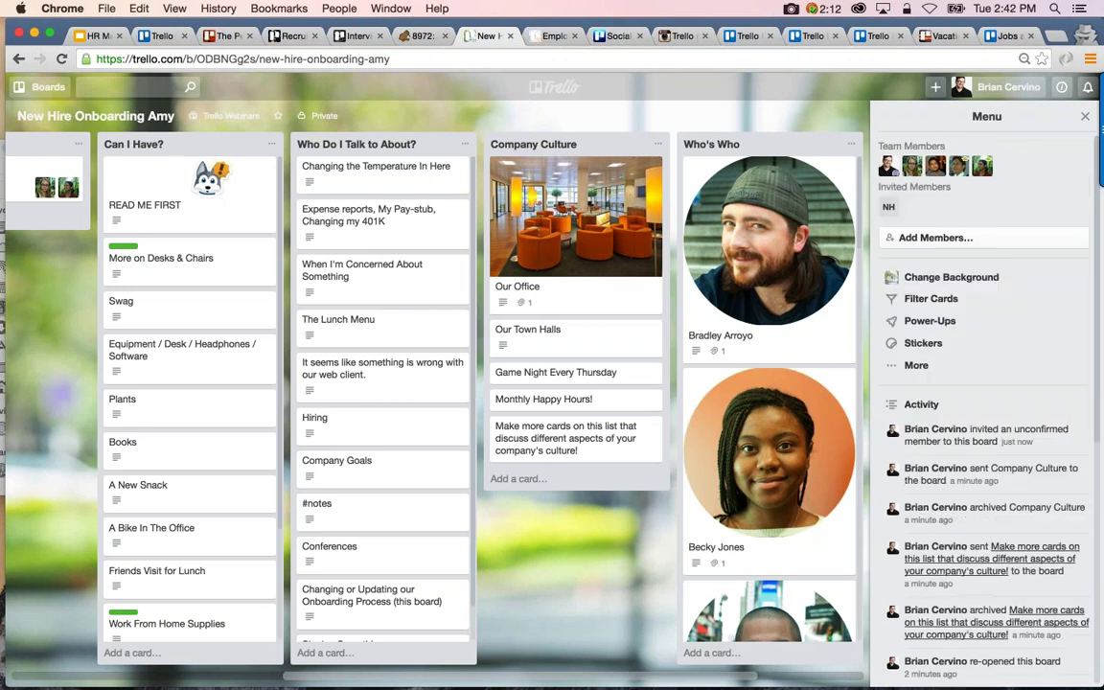
{"action": "left_click", "coordinate": [889, 209]}
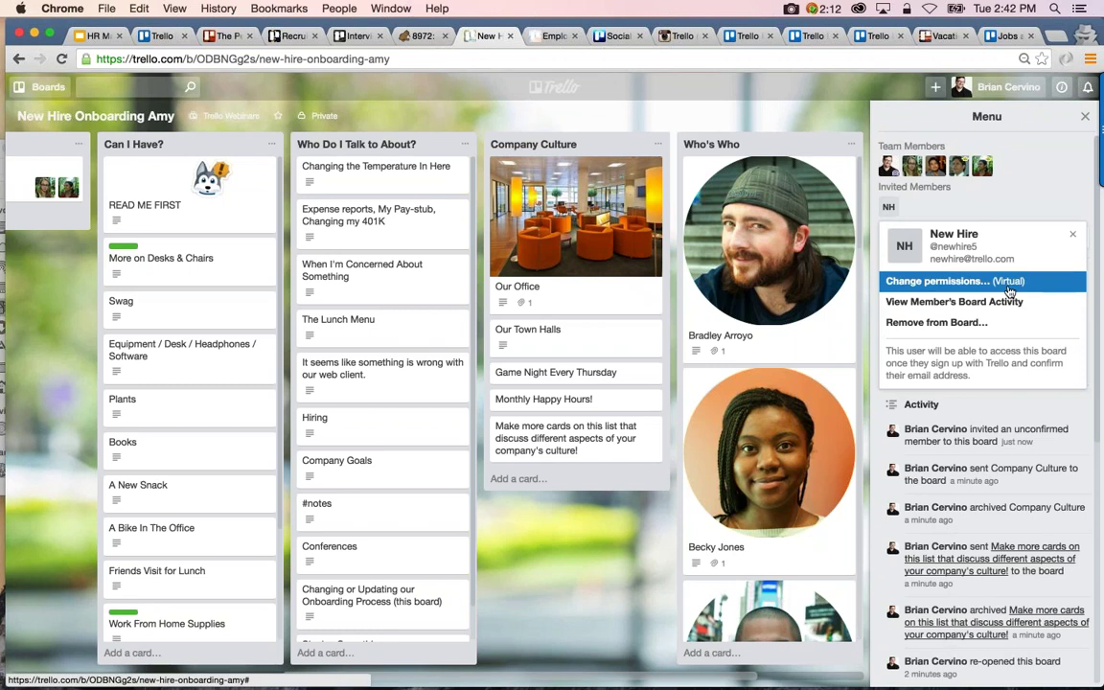
{"action": "left_click", "coordinate": [1075, 236]}
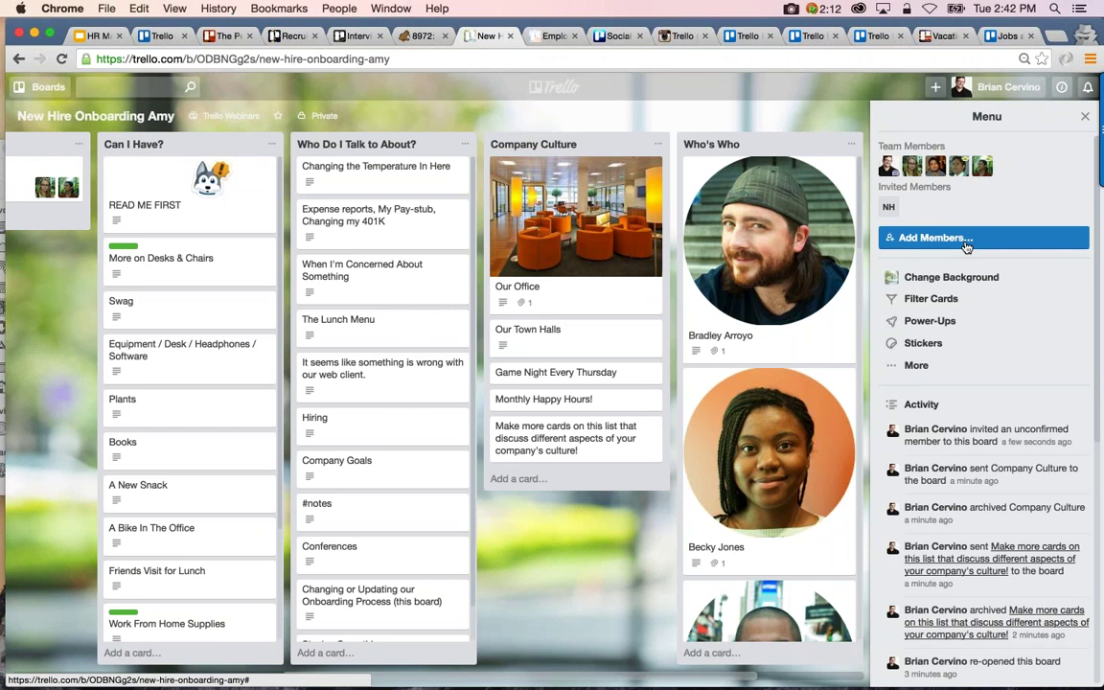
Start another member invitation and enter the client's e-mail address
{"action": "left_click", "coordinate": [966, 246]}
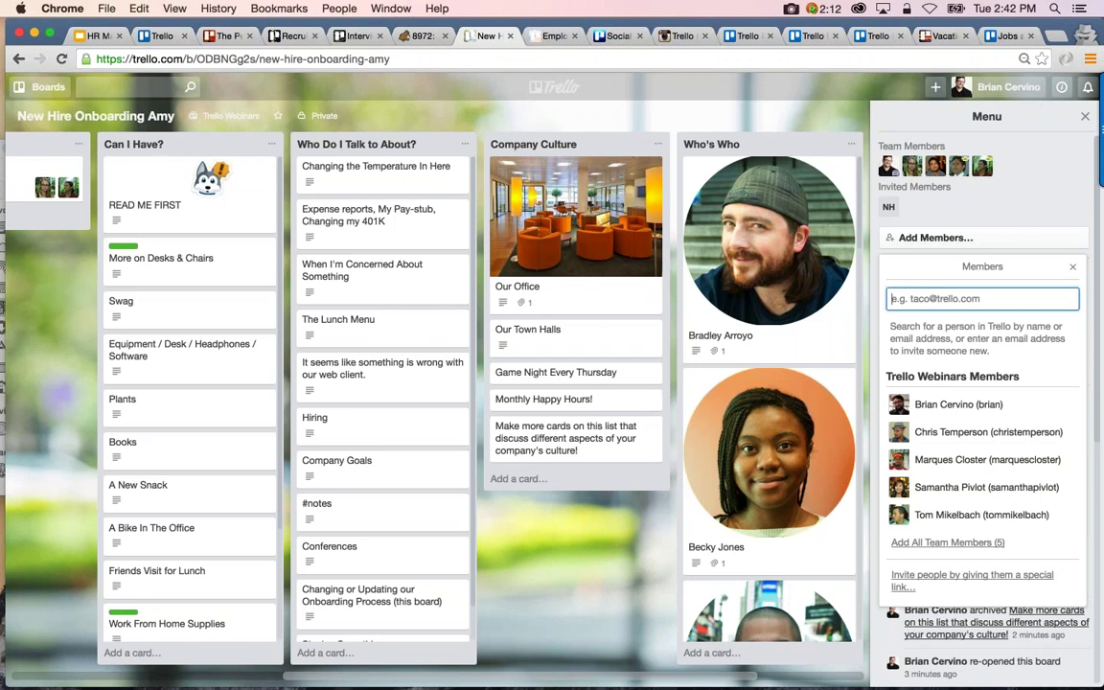
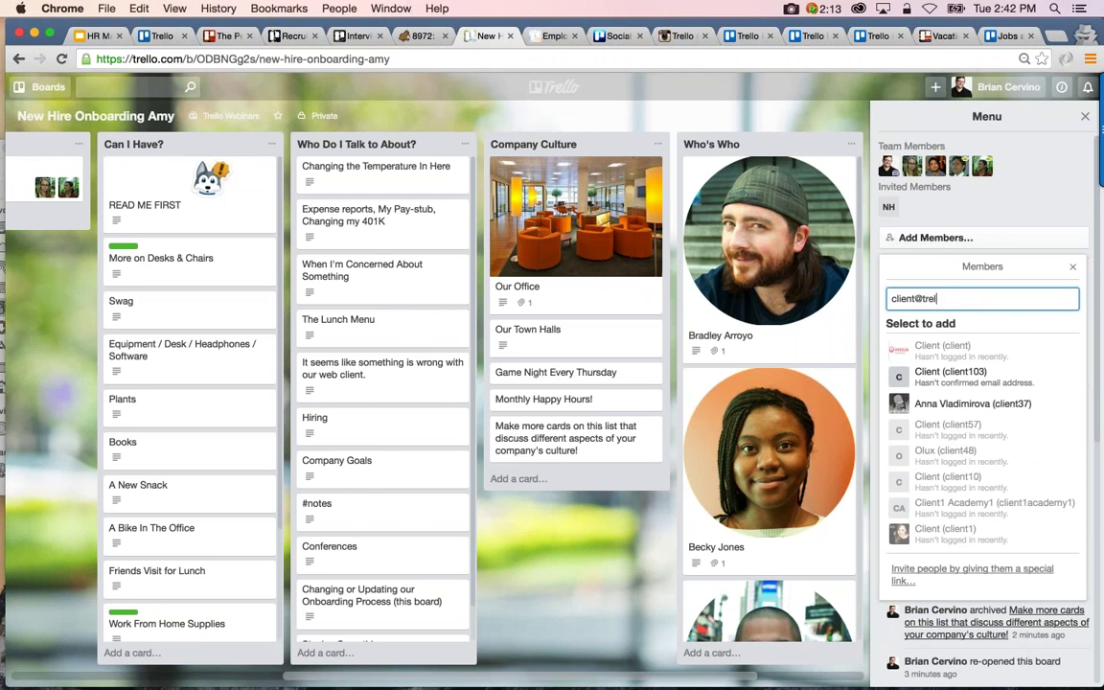
{"action": "key", "text": "BackSpace"}
{"action": "key", "text": "BackSpace"}
{"action": "key", "text": "BackSpace"}
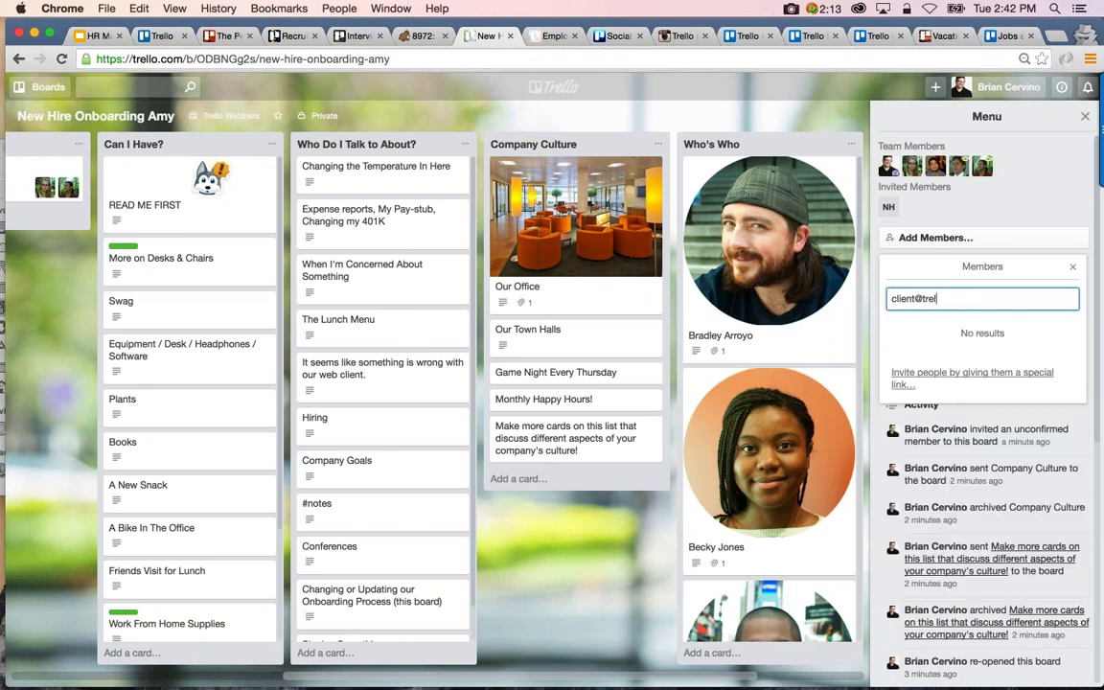
{"action": "key", "text": "BackSpace"}
{"action": "key", "text": "BackSpace"}
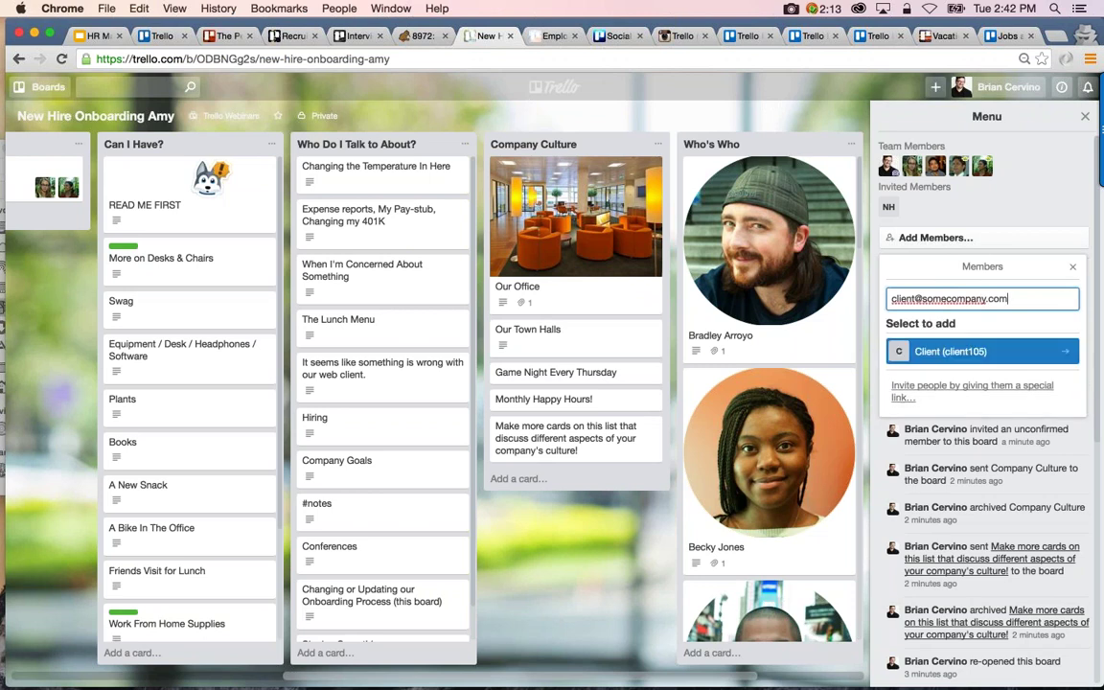
{"action": "left_click", "coordinate": [915, 299]}
{"action": "type", "text": "1234"}
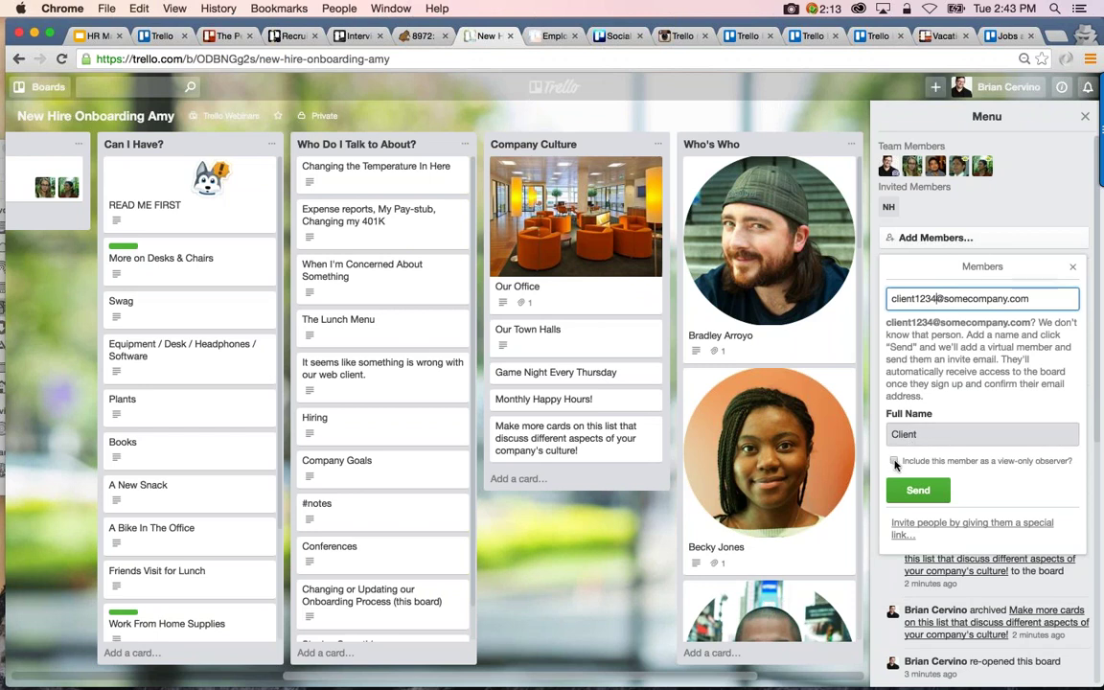
Invite the client as a view-only observer and check the new member's details
{"action": "left_click", "coordinate": [894, 461]}
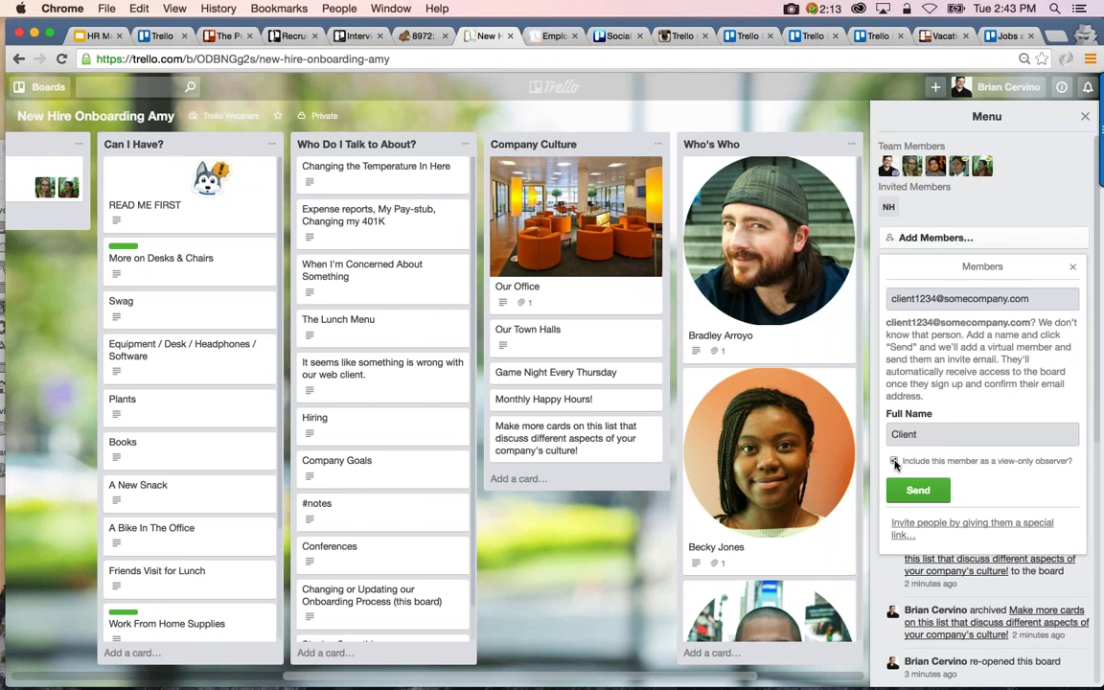
{"action": "left_click", "coordinate": [905, 497]}
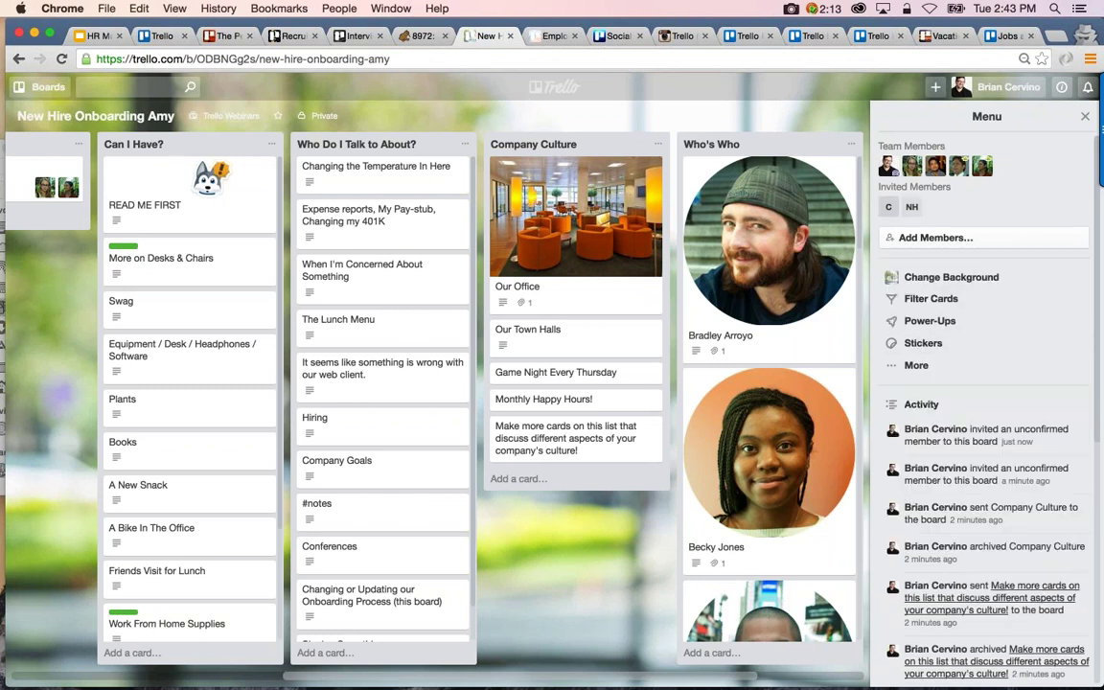
{"action": "left_click", "coordinate": [889, 207]}
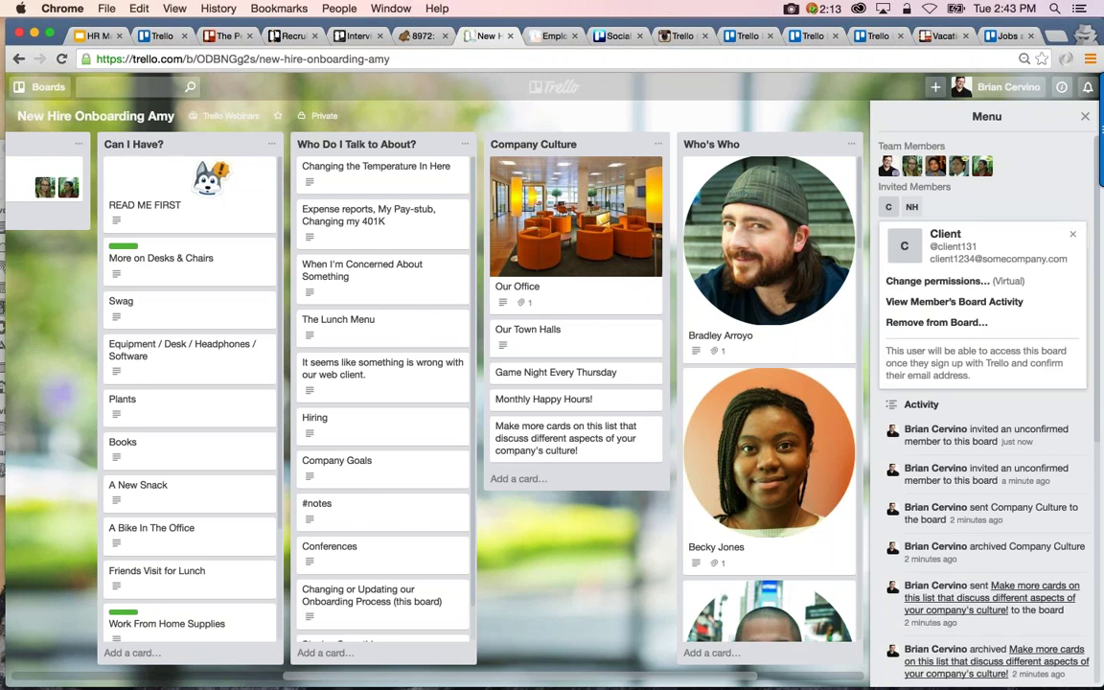
{"action": "left_click", "coordinate": [1064, 174]}
Open and close the web client card's details
{"action": "scroll", "coordinate": [668, 363], "scroll_direction": "left", "scroll_amount": 5}
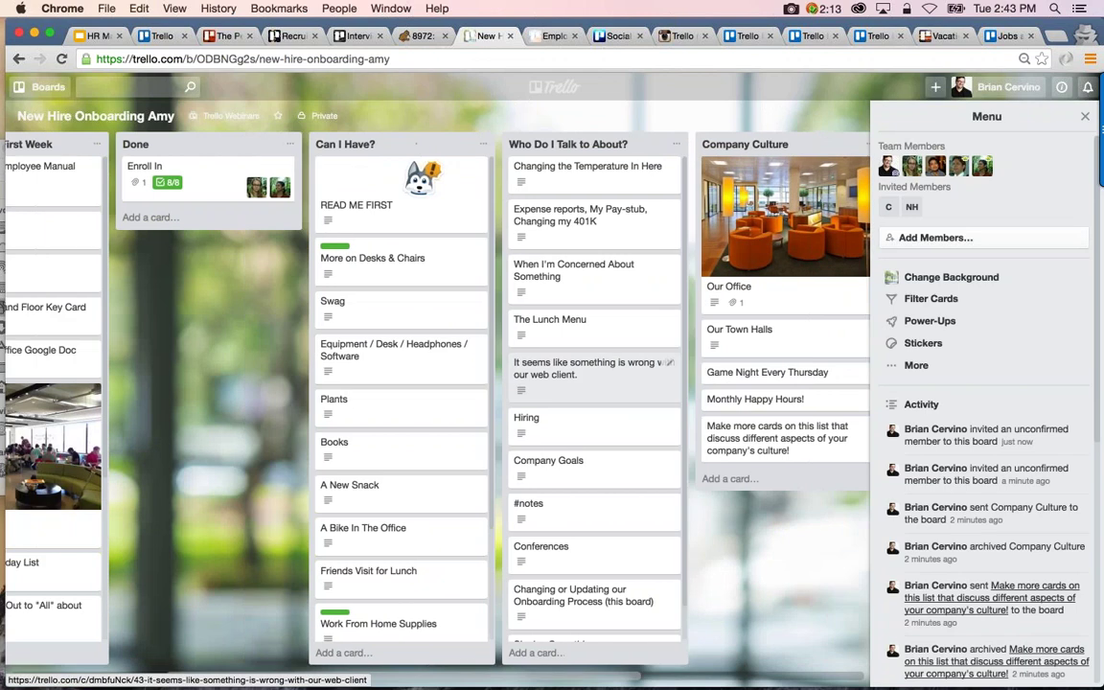
{"action": "scroll", "coordinate": [668, 363], "scroll_direction": "left", "scroll_amount": 6}
{"action": "scroll", "coordinate": [622, 364], "scroll_direction": "right", "scroll_amount": 8}
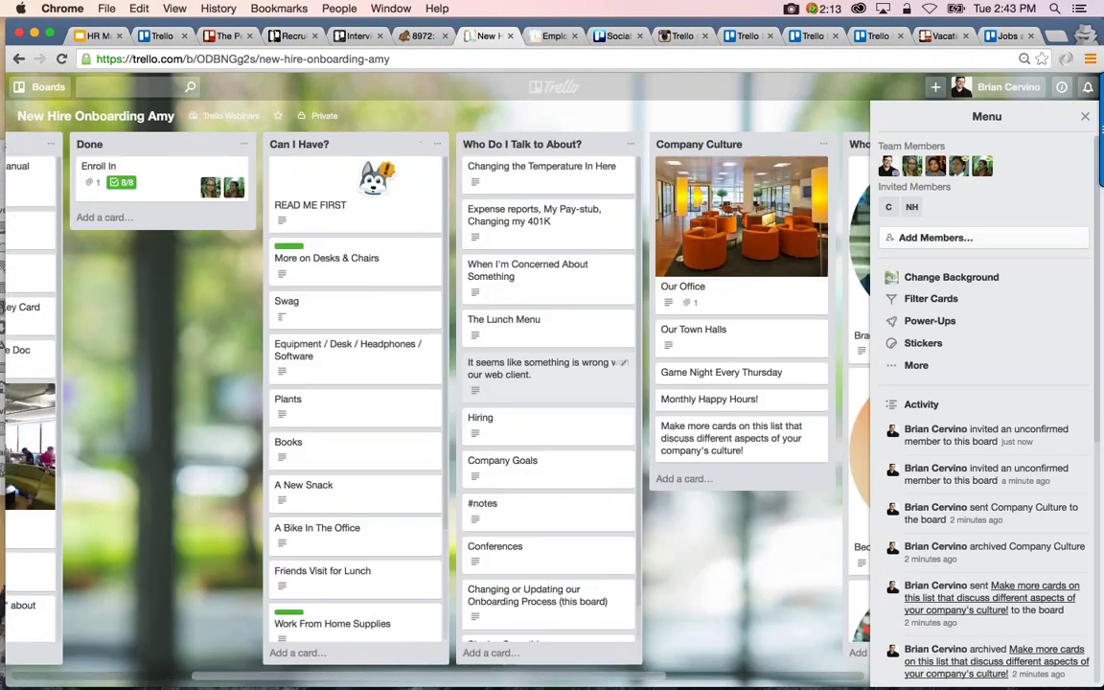
{"action": "left_click", "coordinate": [541, 368]}
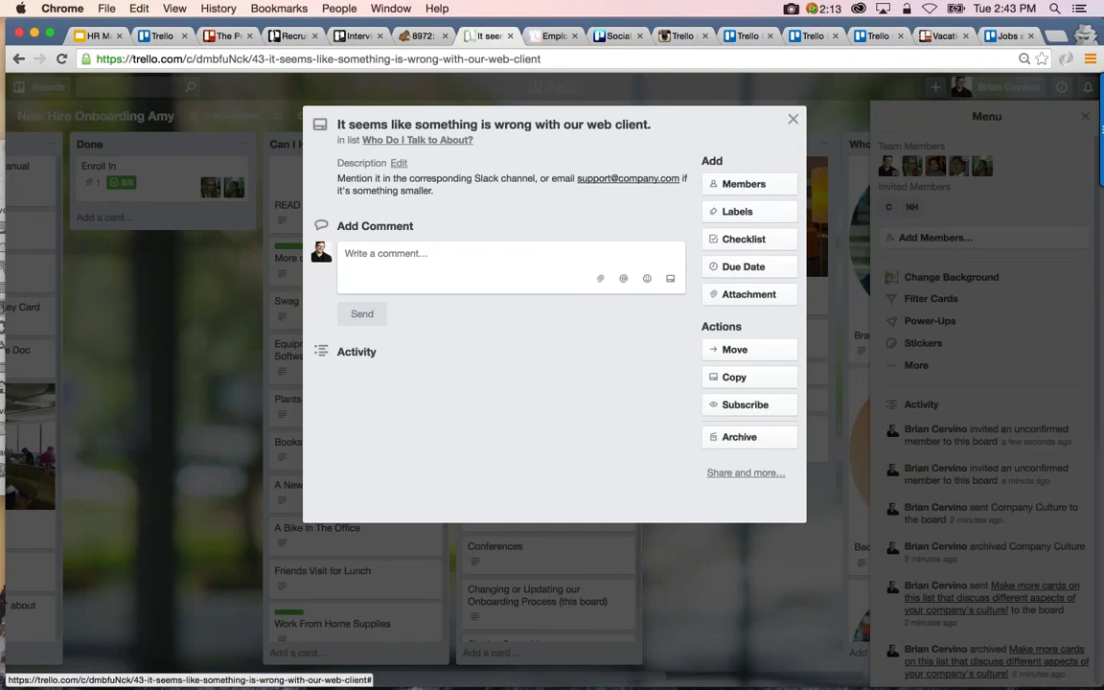
{"action": "left_click", "coordinate": [794, 120]}
{"action": "scroll", "coordinate": [393, 383], "scroll_direction": "right", "scroll_amount": 3}
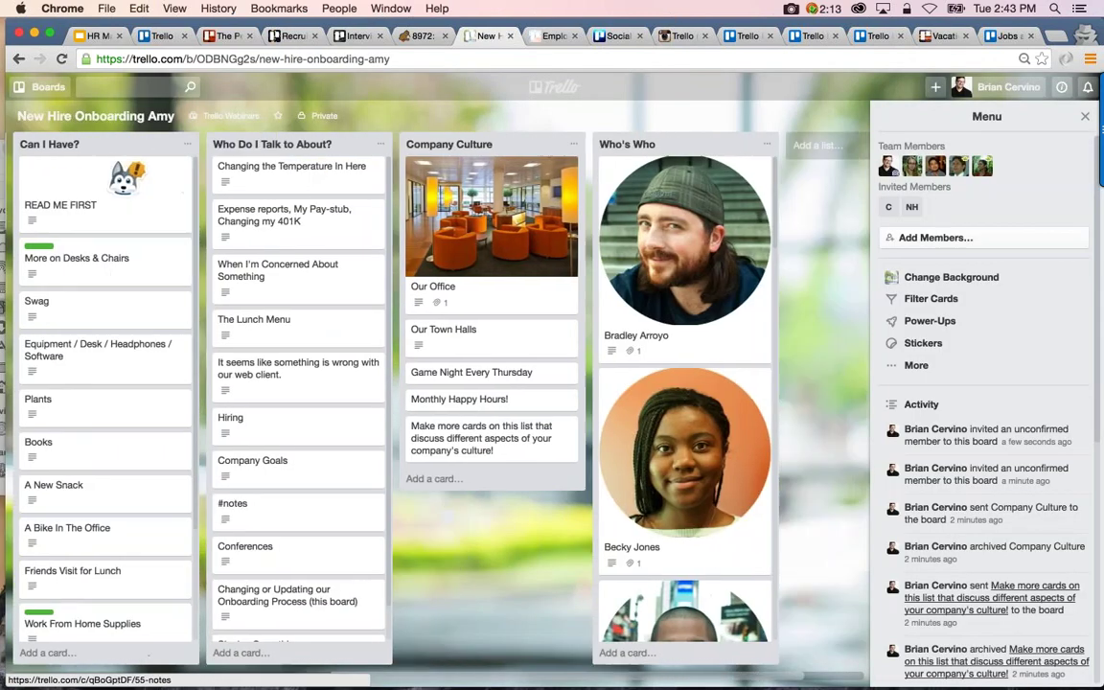
{"action": "scroll", "coordinate": [393, 384], "scroll_direction": "left", "scroll_amount": 4}
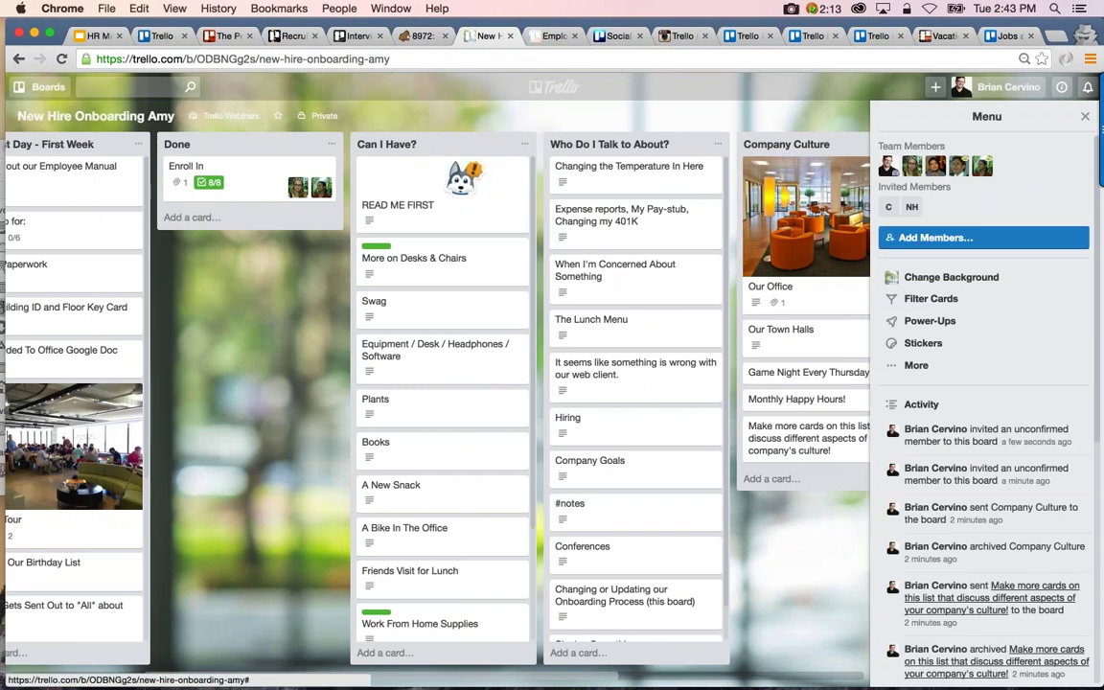